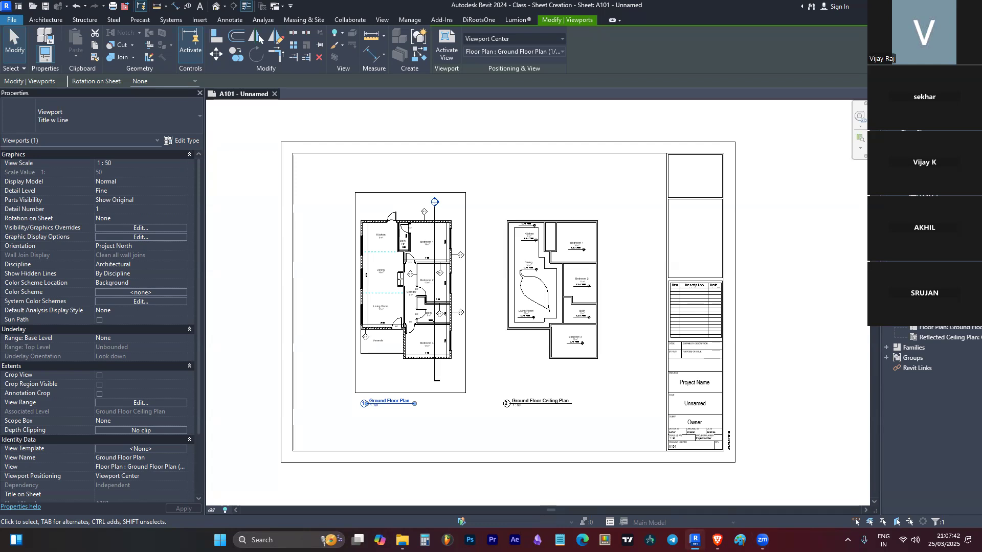
Step: Widen the project browser so its entries are readable and start a new schedule or quantities view
left_click_drag(880, 358, 810, 358)
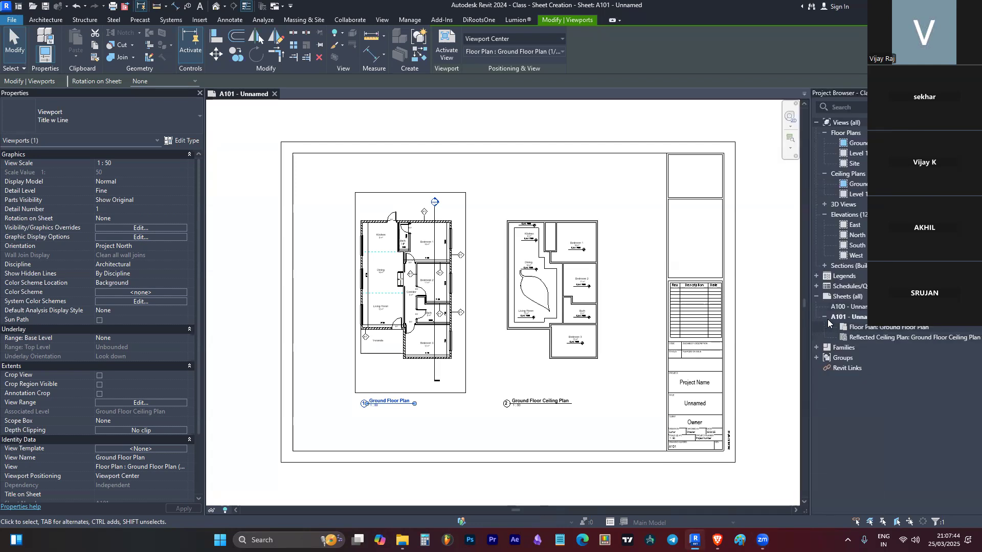
left_click(864, 289)
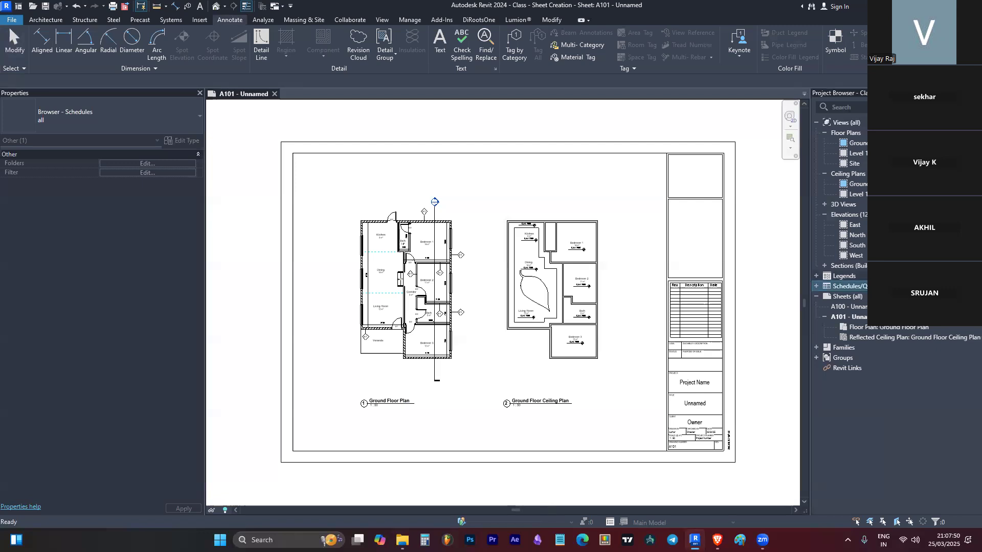
right_click(864, 289)
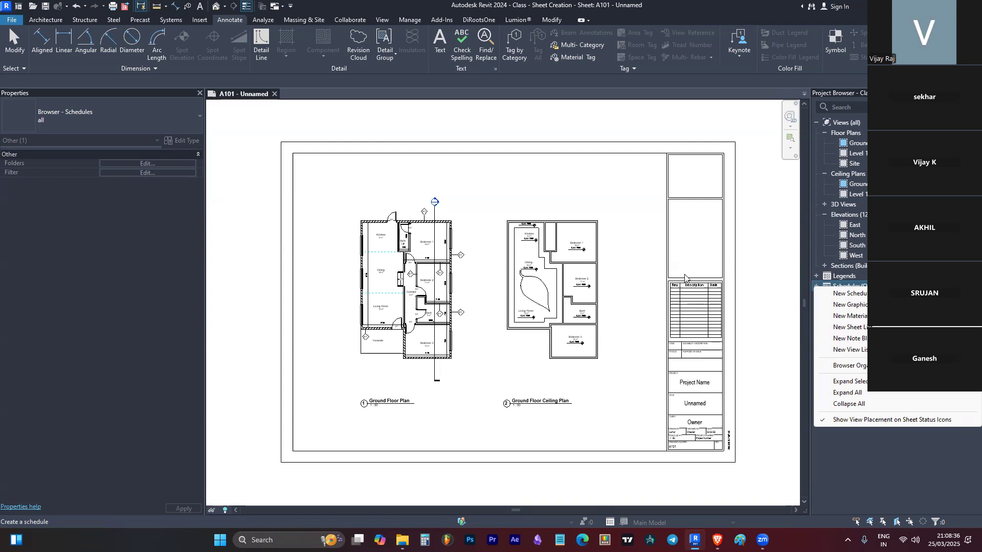
left_click(850, 293)
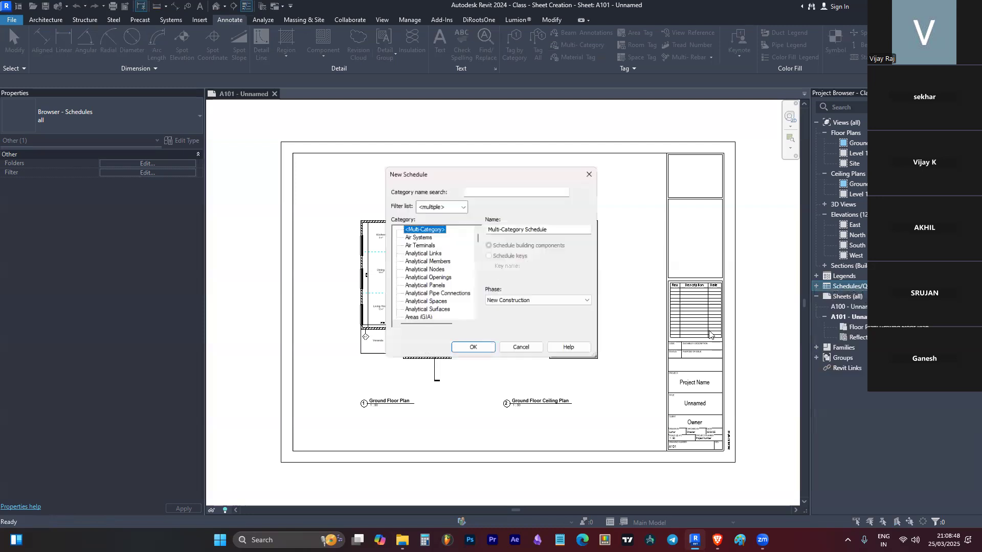
Step: Examine the element categories available for a new schedule, including Doors, and leave without creating one
scroll(428, 277, "down", 1)
scroll(427, 277, "down", 5)
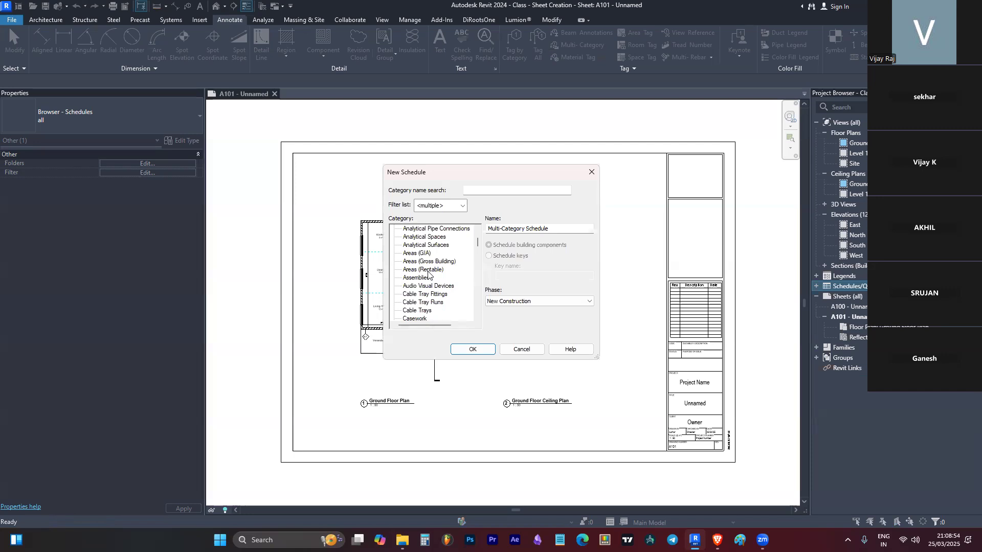
scroll(429, 275, "down", 1)
scroll(431, 270, "up", 2)
scroll(431, 270, "down", 3)
scroll(432, 270, "down", 5)
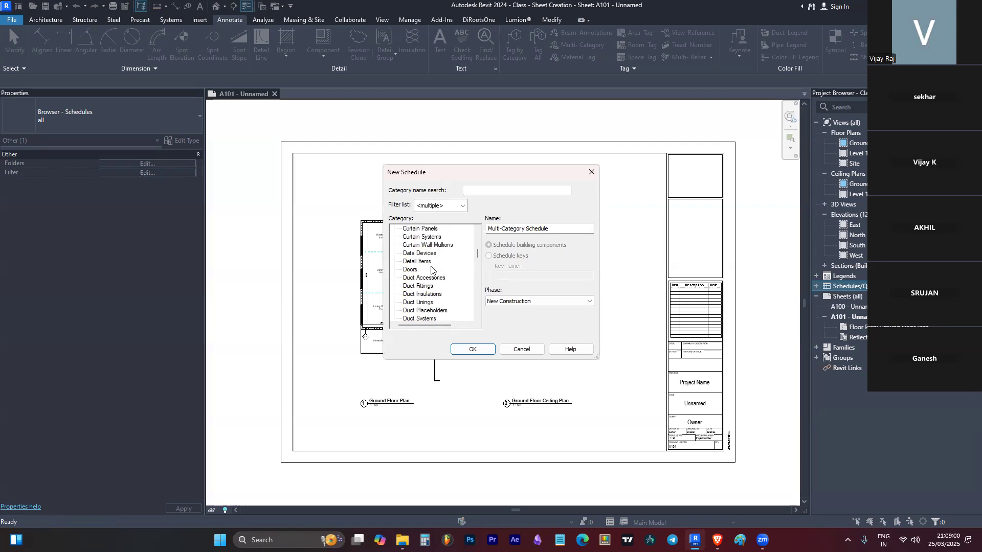
scroll(431, 269, "down", 4)
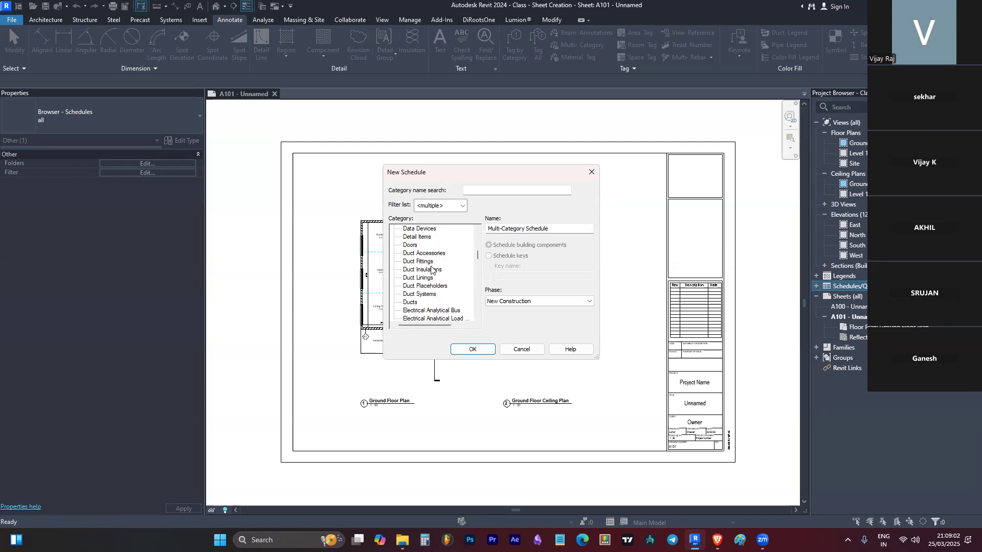
scroll(432, 266, "down", 4)
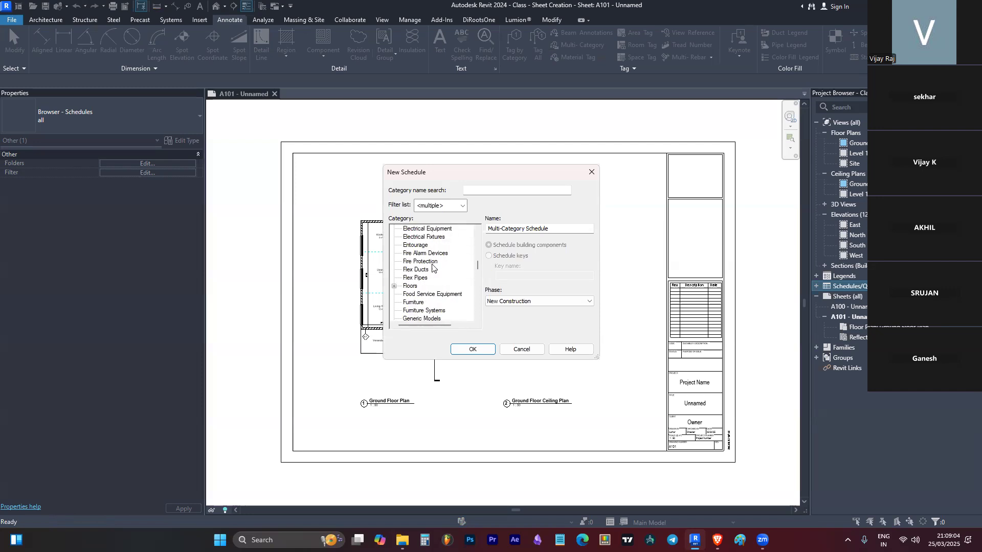
scroll(433, 266, "down", 1)
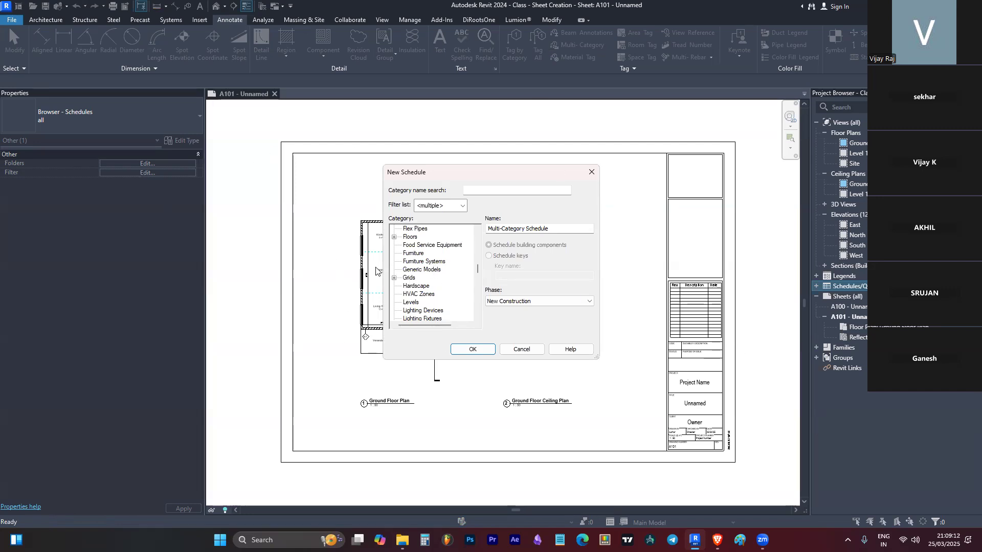
scroll(419, 261, "down", 1)
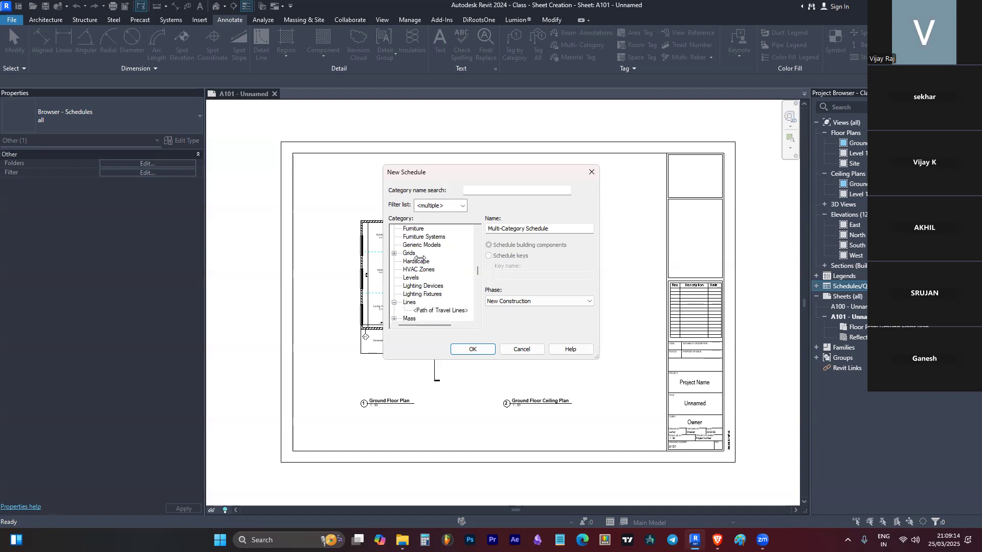
scroll(425, 260, "up", 6)
scroll(439, 266, "up", 7)
scroll(439, 266, "up", 7)
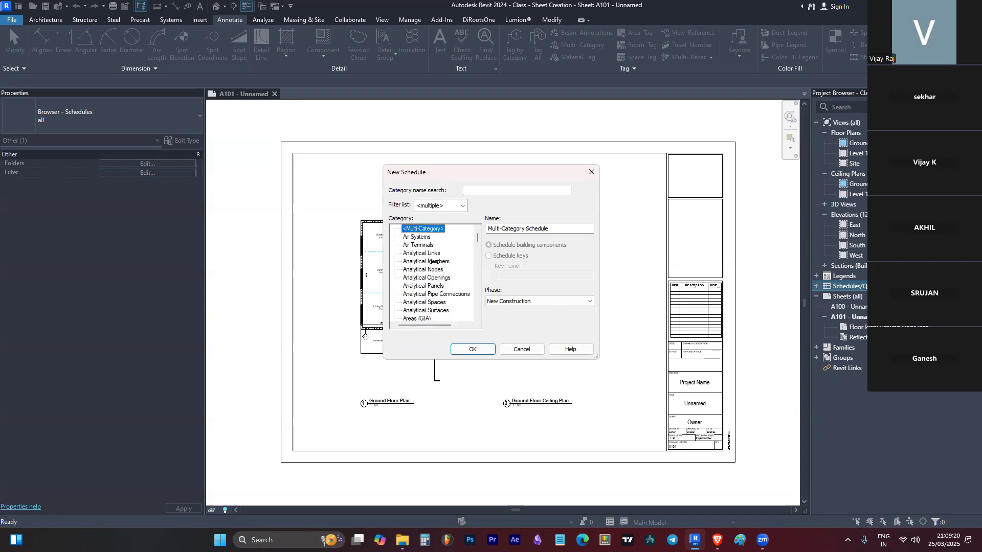
scroll(432, 261, "down", 4)
scroll(430, 259, "down", 3)
scroll(422, 258, "down", 1)
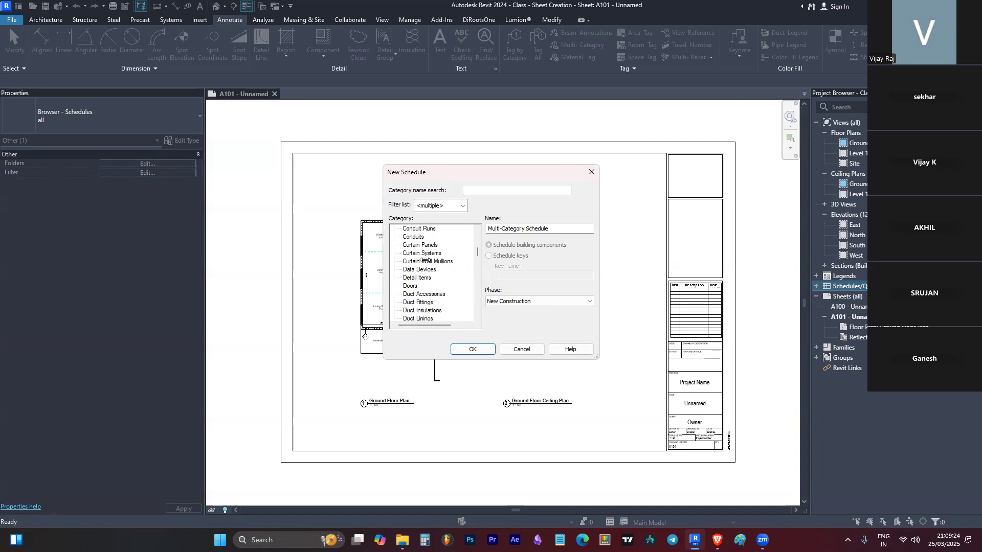
left_click(409, 286)
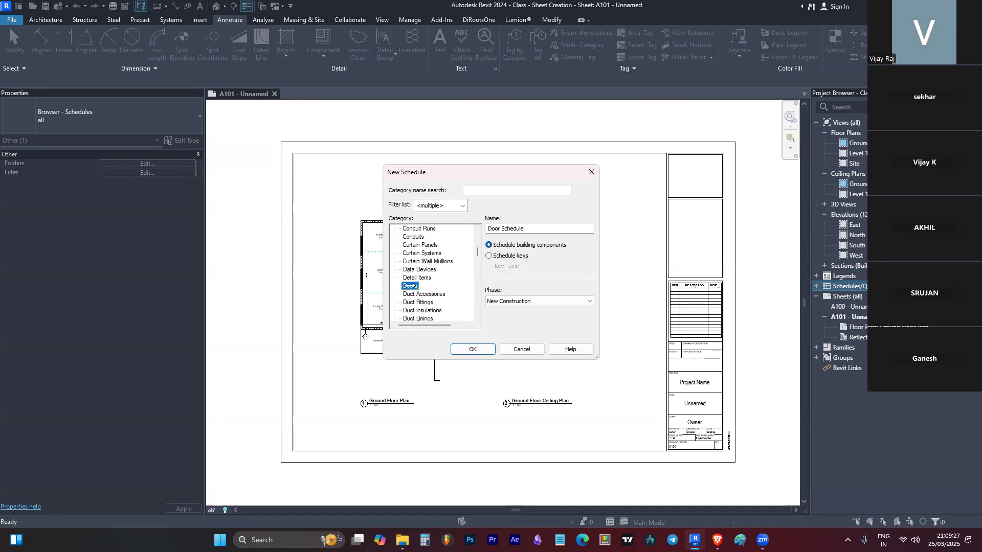
left_click(592, 172)
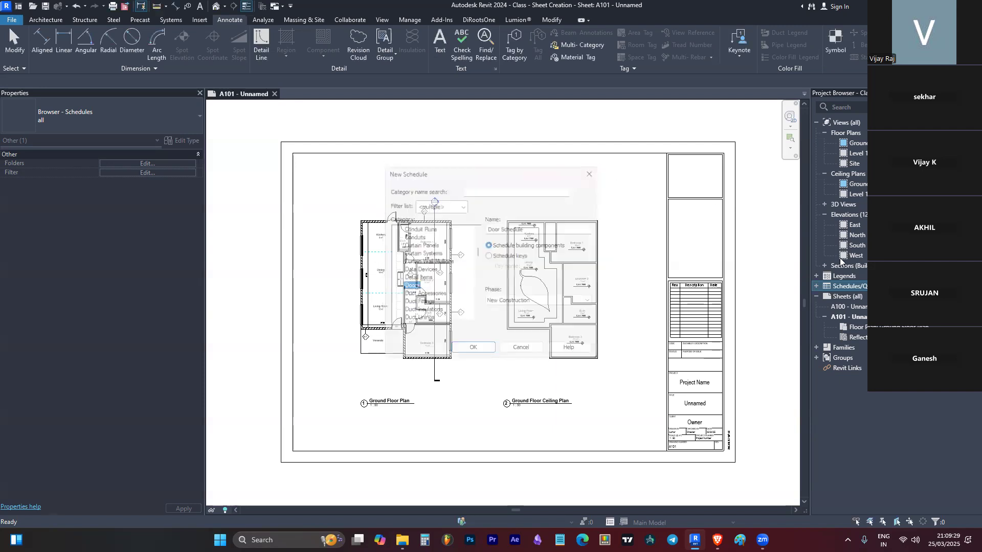
Step: Create a Door Schedule of building components for the Doors category in the New Construction phase
right_click(841, 285)
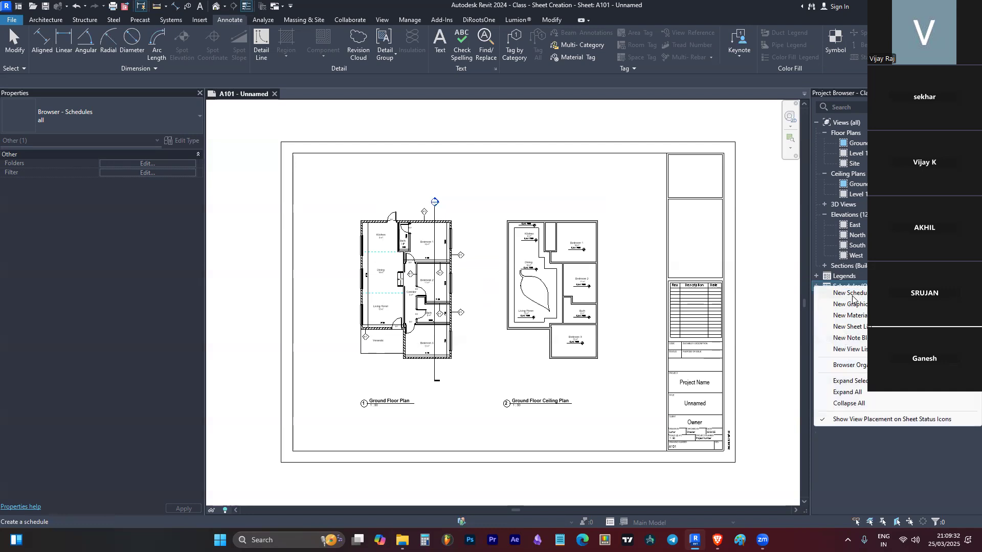
left_click(851, 294)
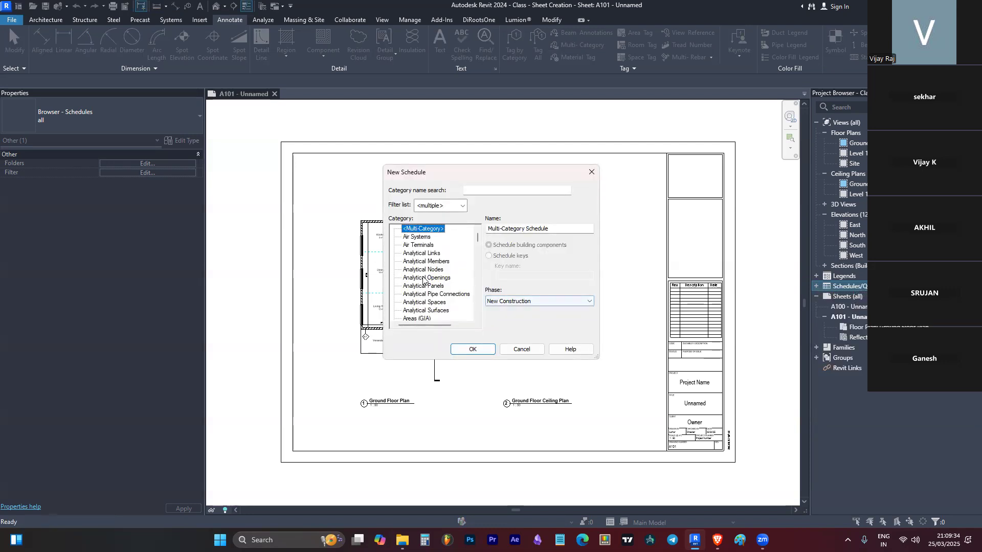
left_click(424, 278)
scroll(426, 277, "down", 5)
scroll(425, 277, "down", 3)
left_click(409, 305)
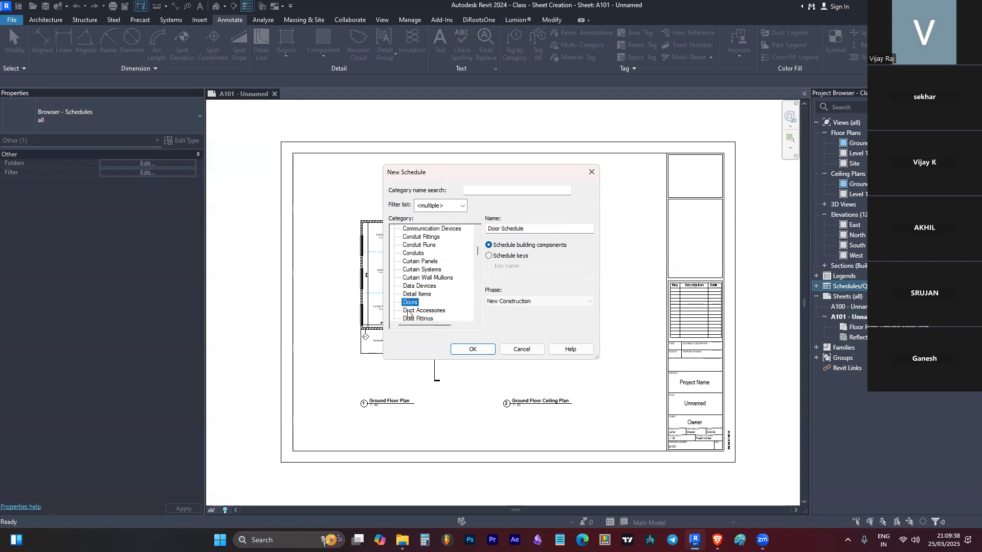
left_click(473, 349)
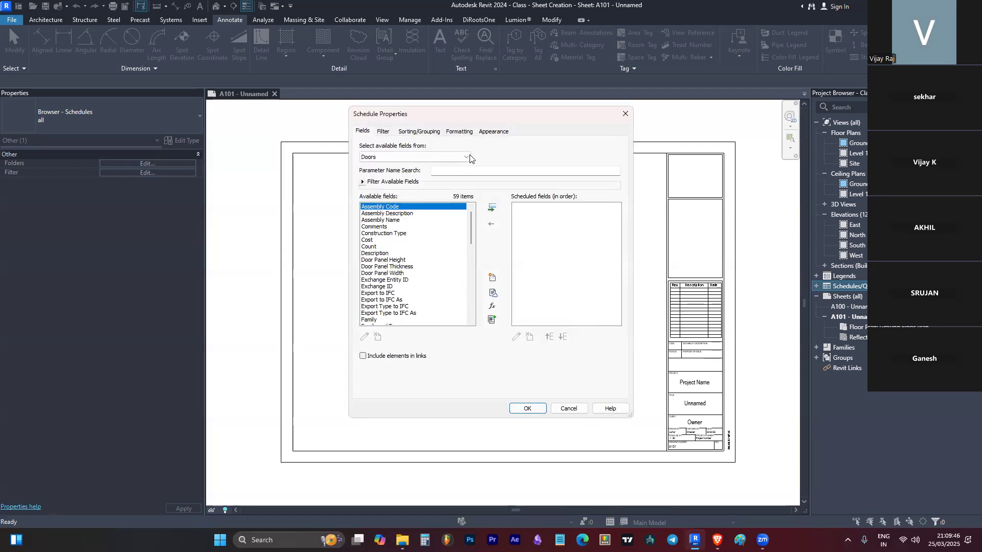
Step: Add the Family and the Family and Type fields to the door schedule, leaving out Exchange Entity ID
left_click_drag(494, 119, 373, 45)
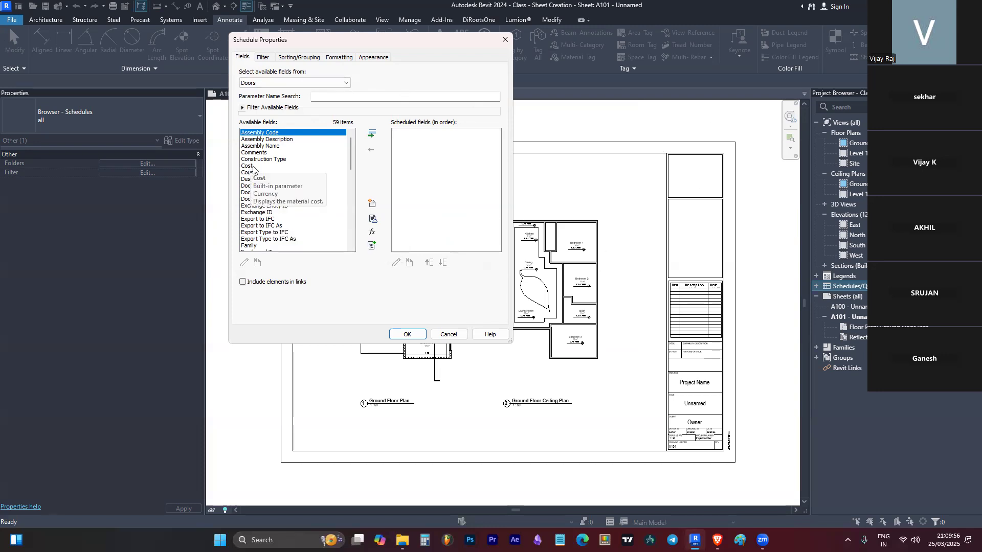
double_click(248, 206)
scroll(271, 197, "down", 3)
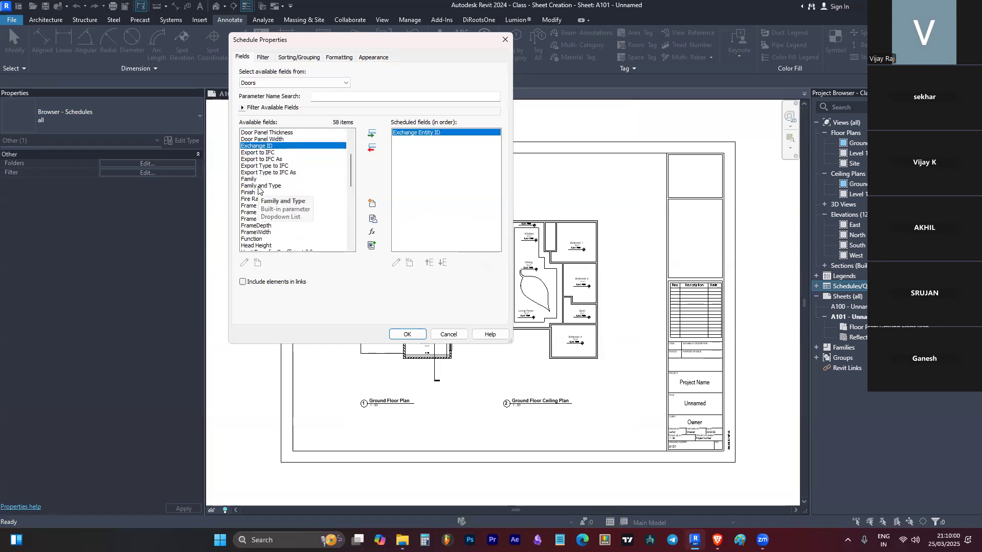
left_click(251, 180)
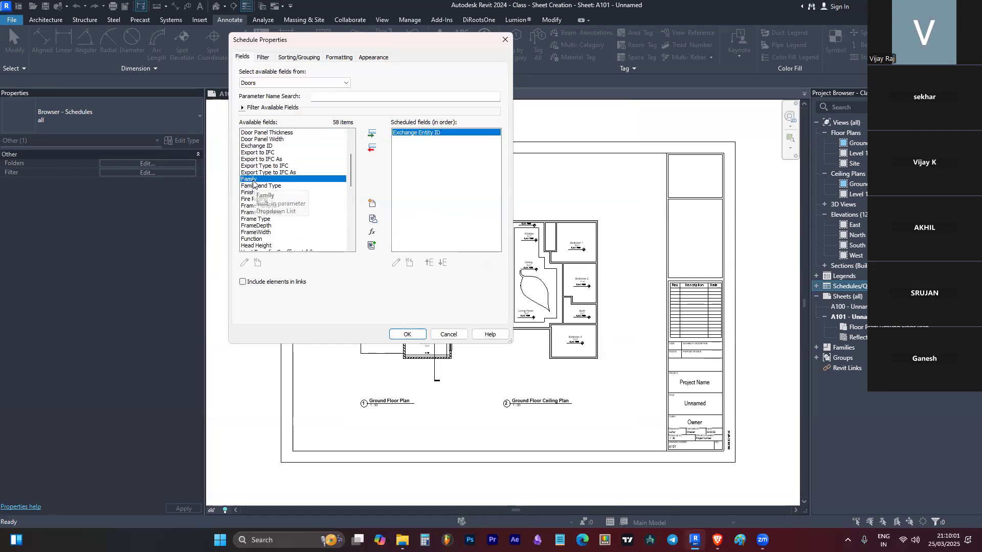
left_click(369, 135)
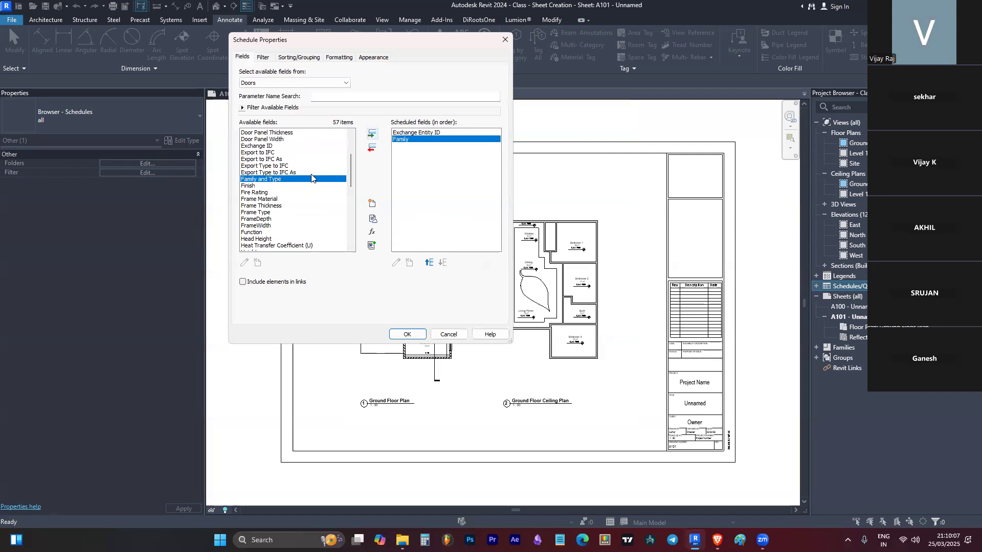
left_click(372, 134)
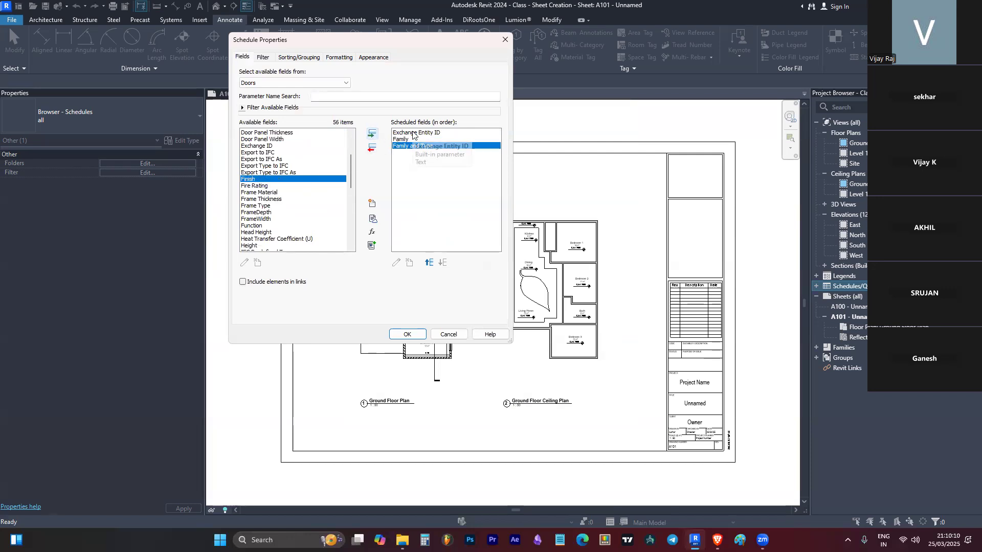
double_click(406, 133)
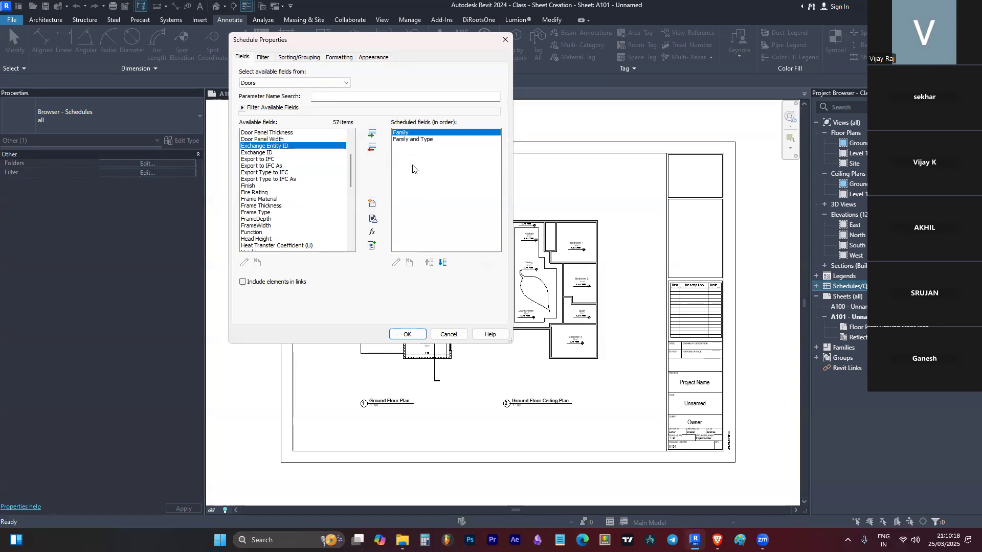
left_click(412, 140)
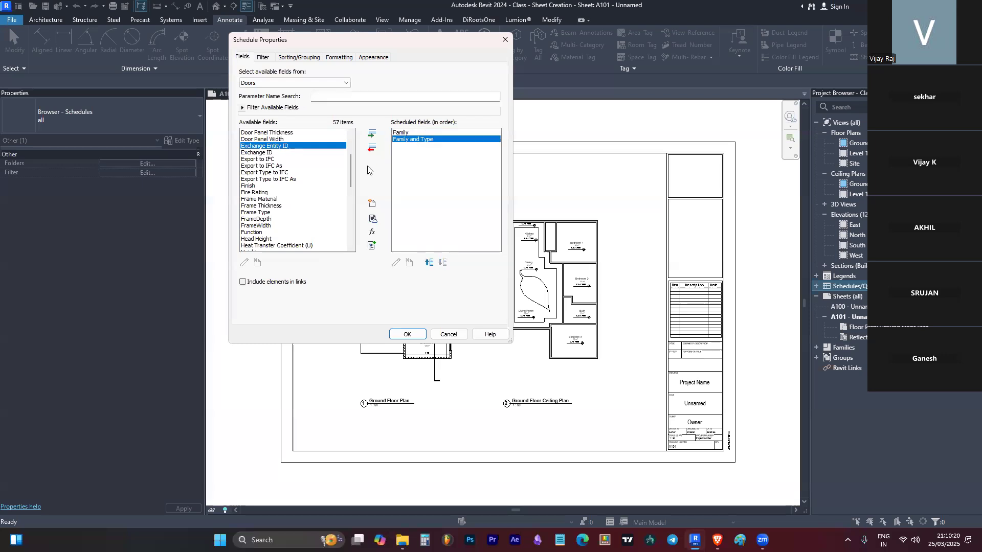
Step: Add the Rough Height and Rough Width fields to the door schedule after Family and Type
left_click(288, 173)
scroll(304, 200, "down", 3)
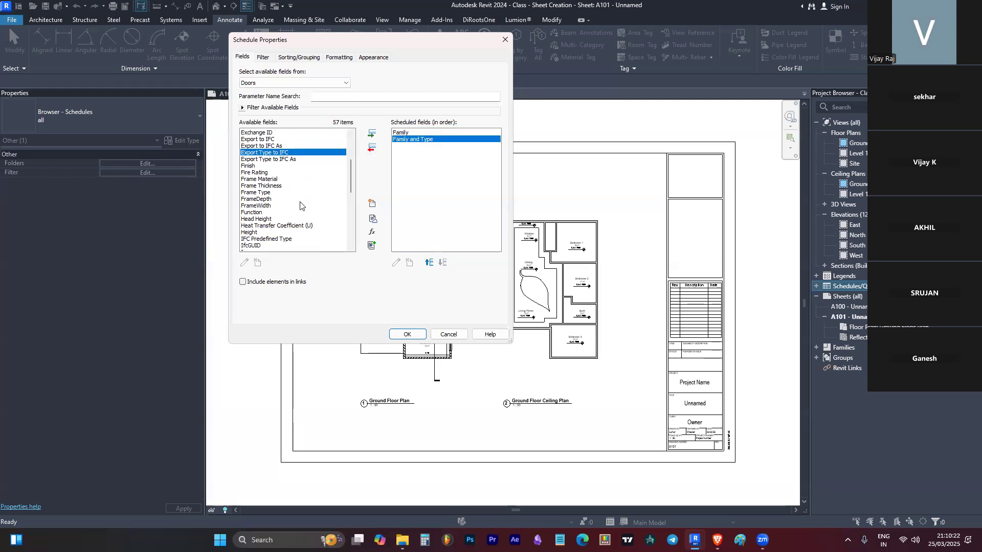
left_click(277, 179)
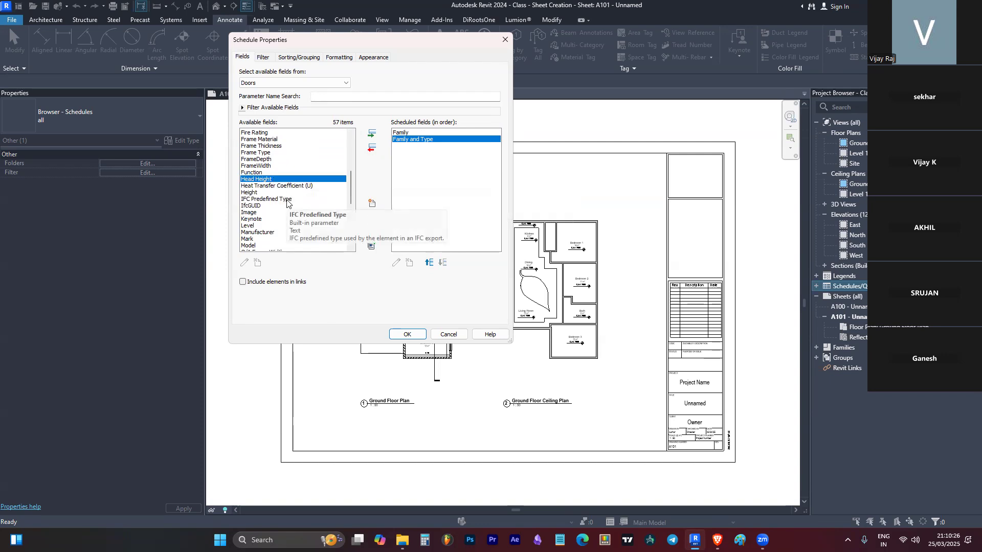
scroll(287, 203, "up", 1)
scroll(287, 202, "down", 4)
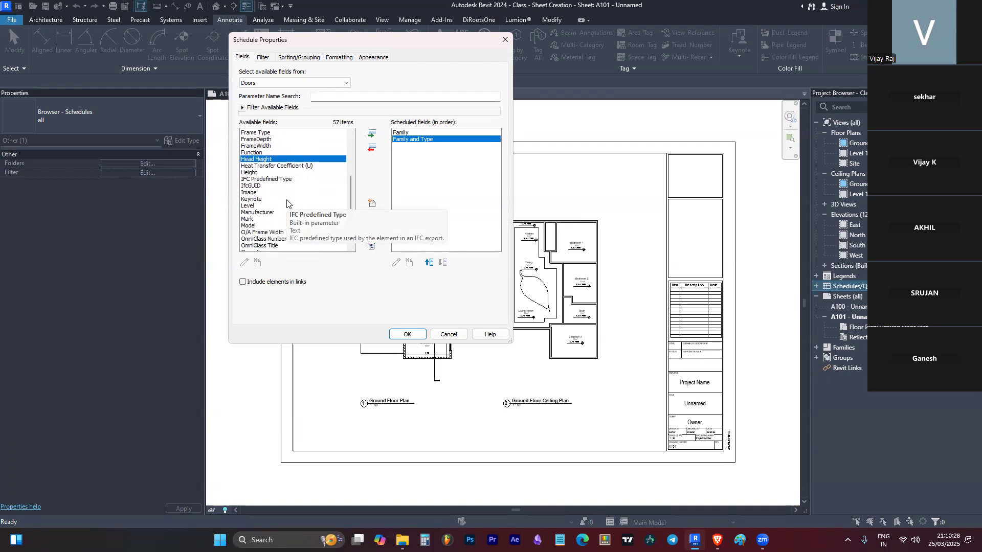
scroll(287, 202, "down", 2)
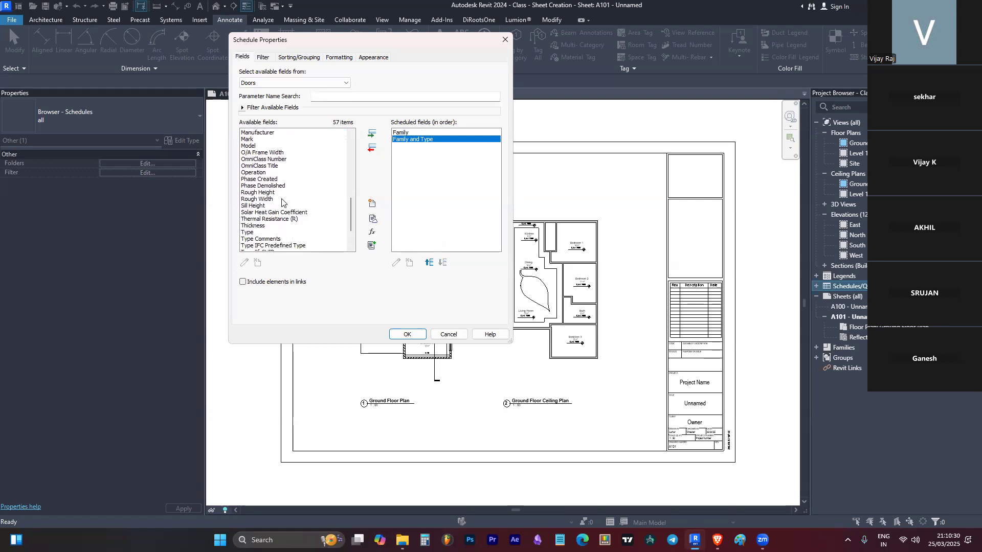
left_click(286, 193)
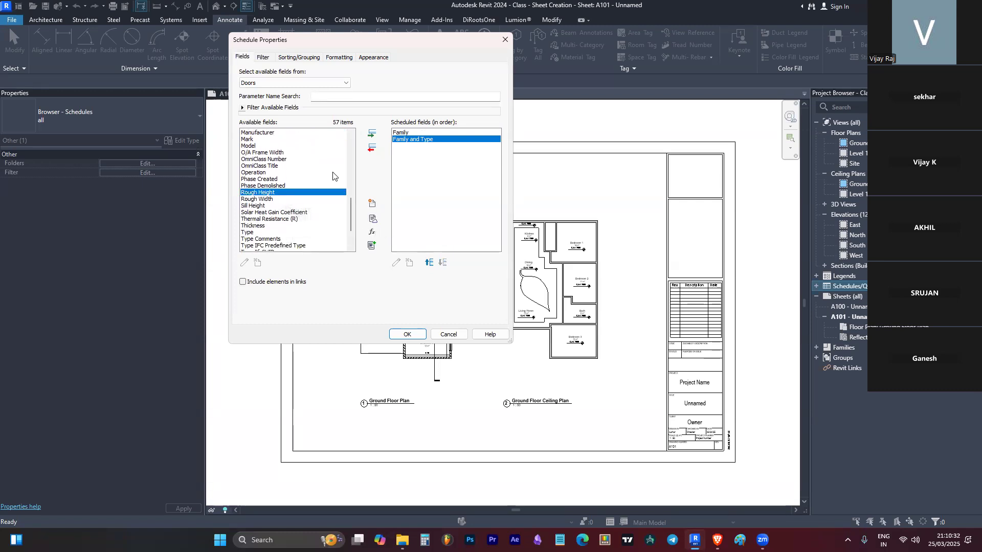
left_click(371, 133)
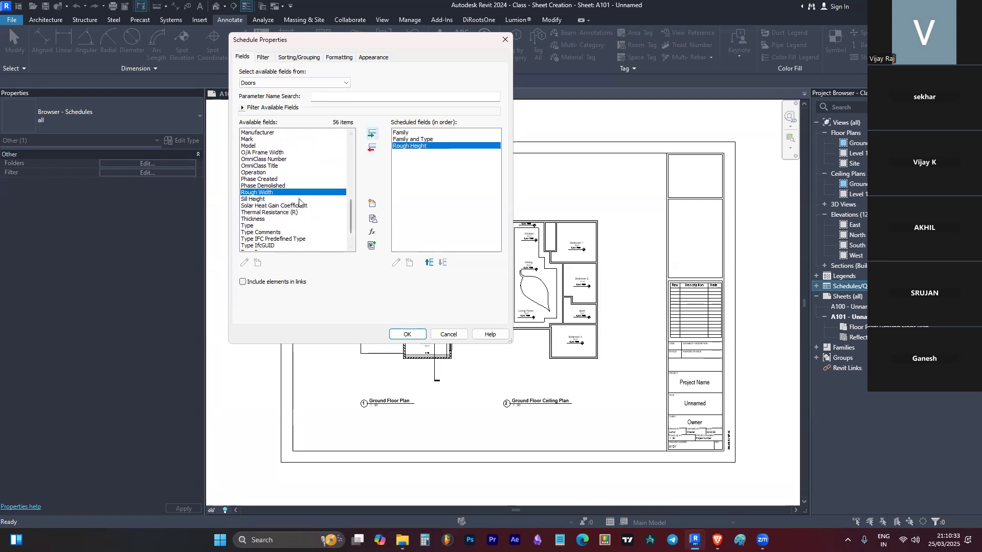
left_click(372, 133)
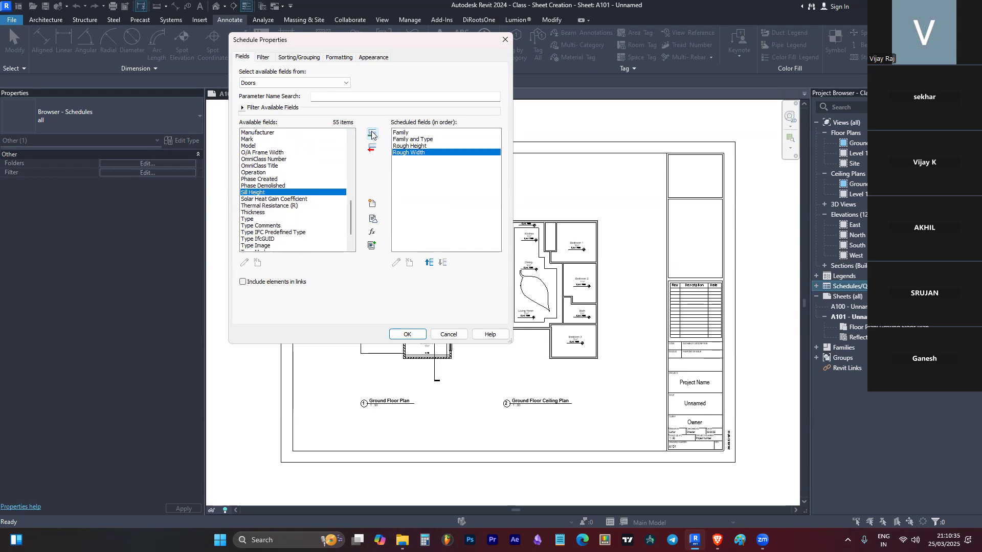
Step: Add the Count field to the door schedule after Rough Width
left_click(264, 227)
scroll(264, 228, "down", 2)
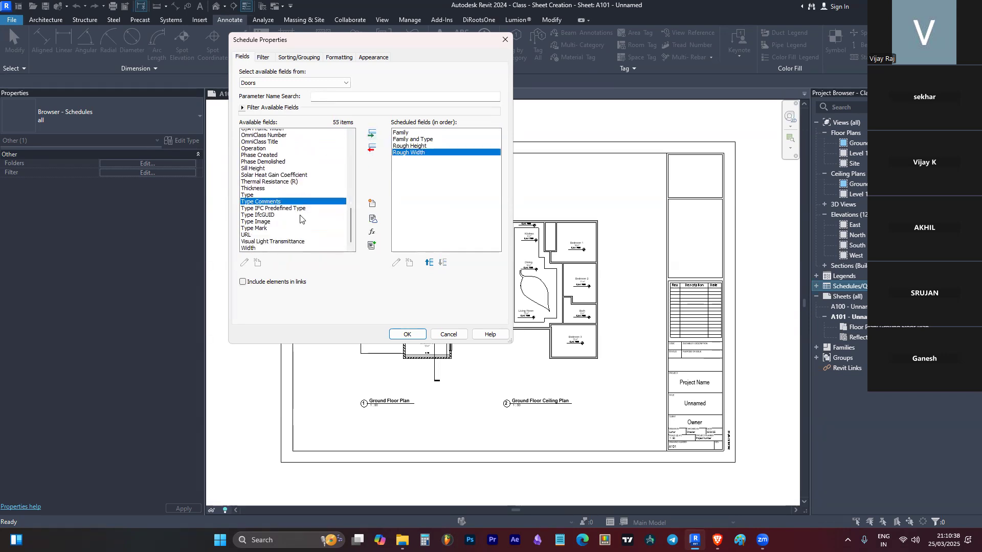
left_click(265, 226)
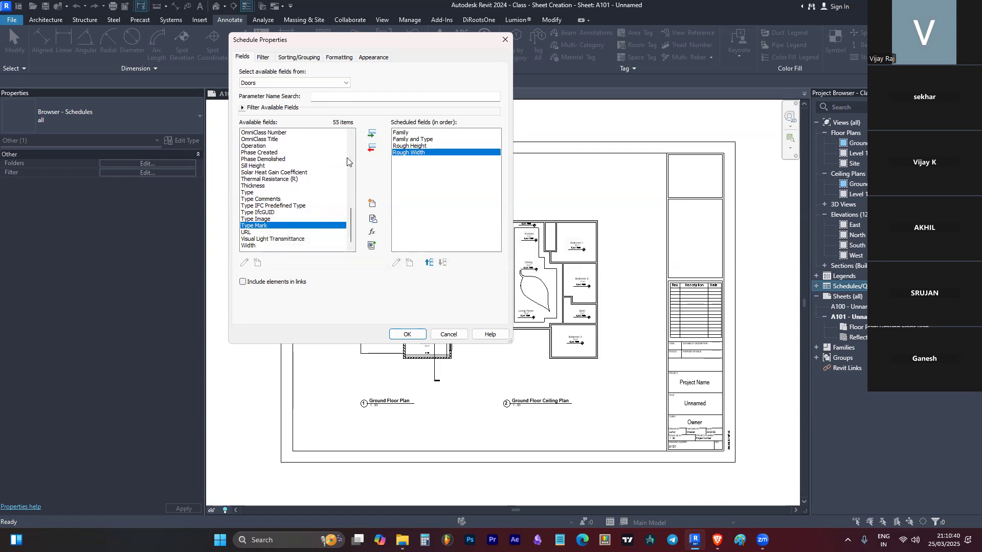
left_click(274, 244)
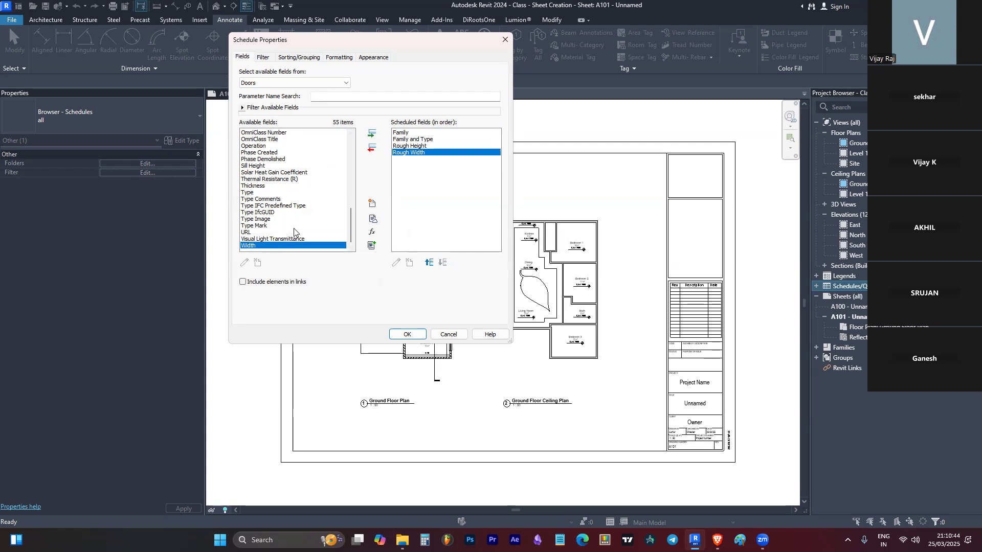
scroll(292, 228, "up", 4)
scroll(292, 228, "up", 7)
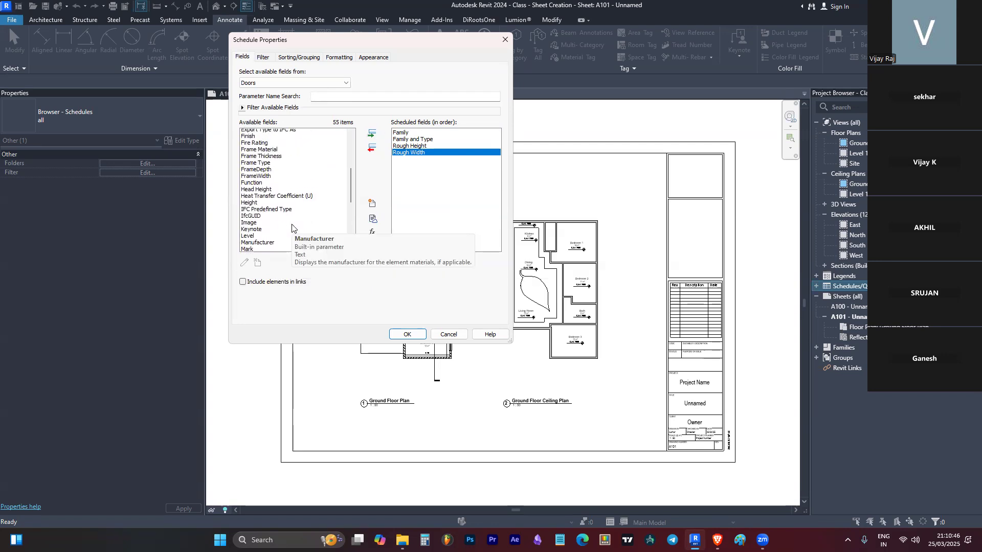
left_click(264, 166)
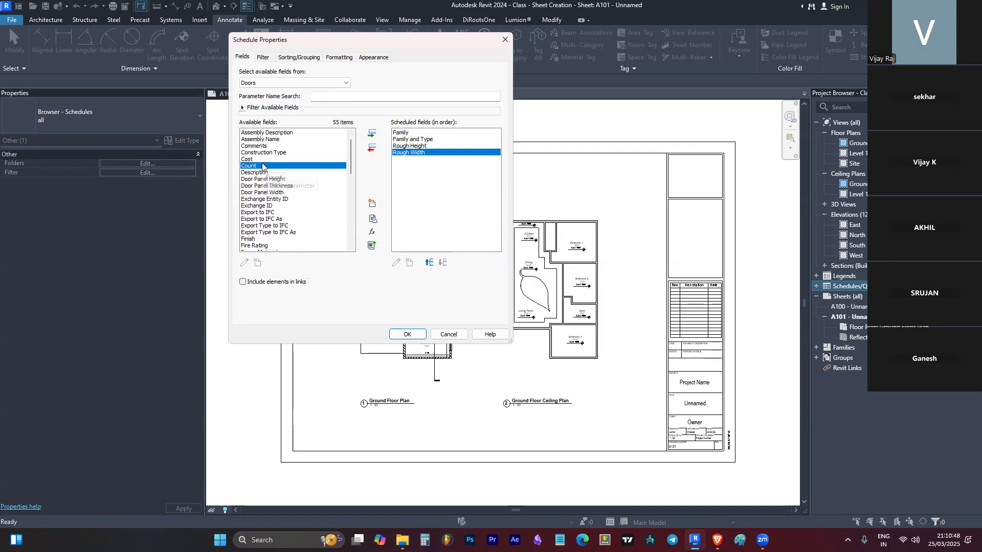
left_click(372, 134)
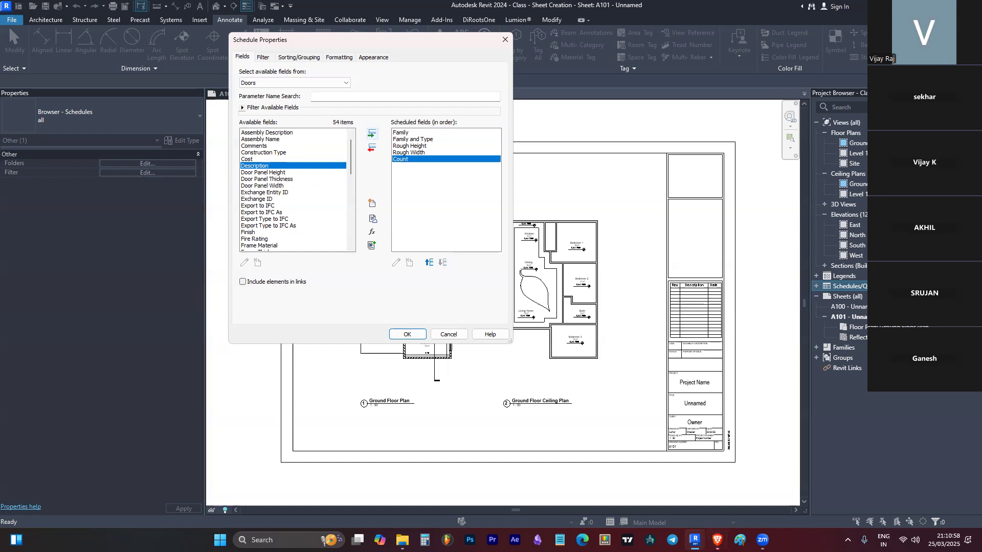
Step: Generate the door schedule from the selected fields and narrow its Family and Rough Width columns
scroll(298, 176, "up", 1)
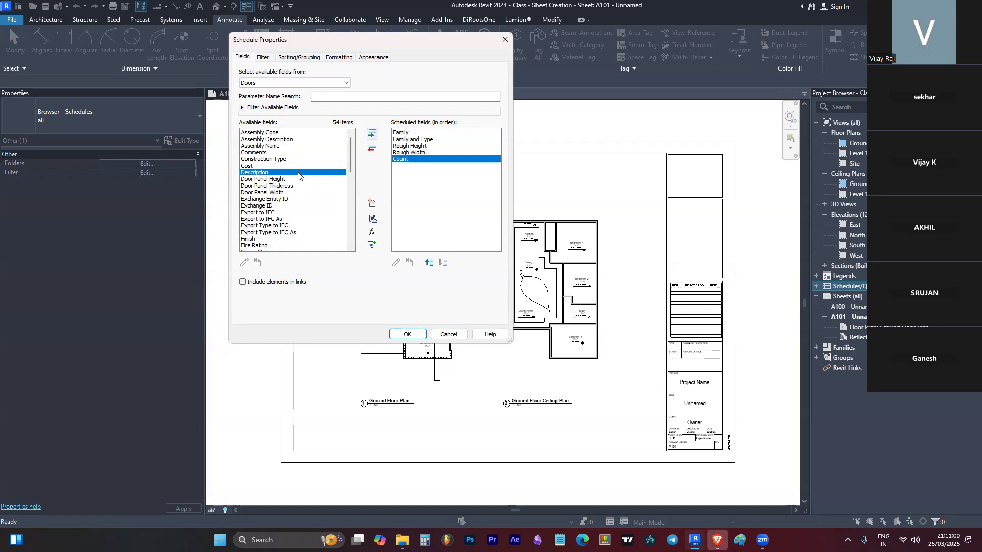
scroll(283, 156, "down", 3)
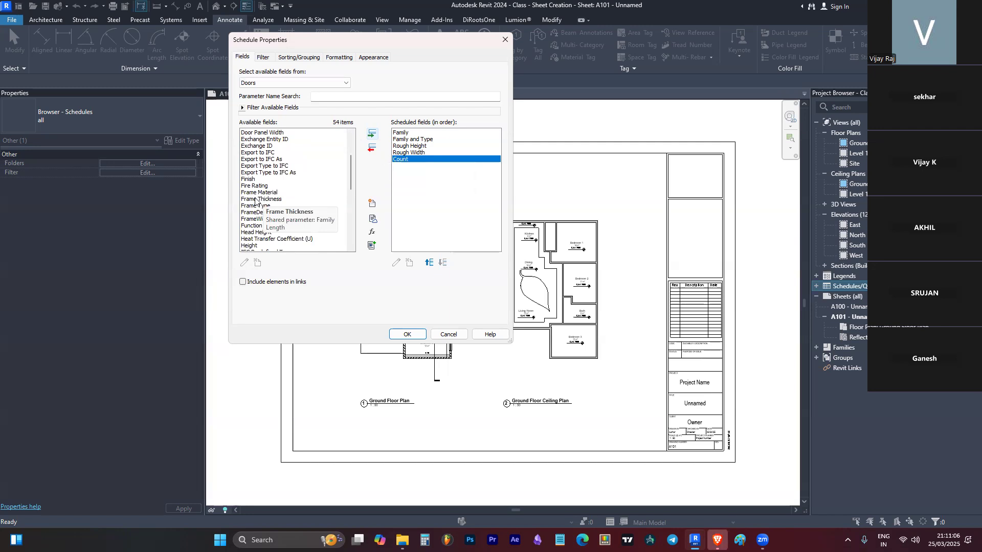
scroll(279, 202, "down", 2)
scroll(278, 202, "down", 1)
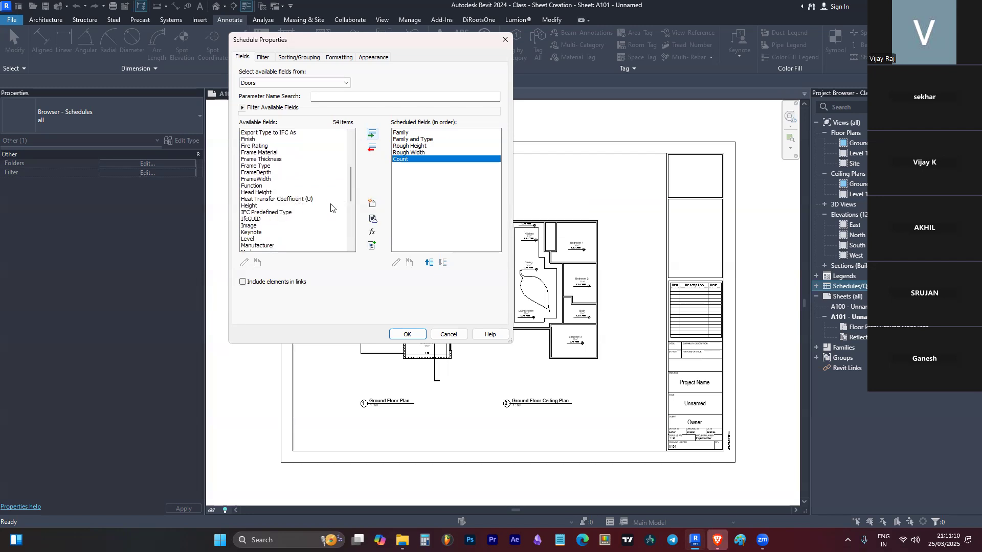
scroll(331, 207, "down", 2)
scroll(307, 195, "down", 3)
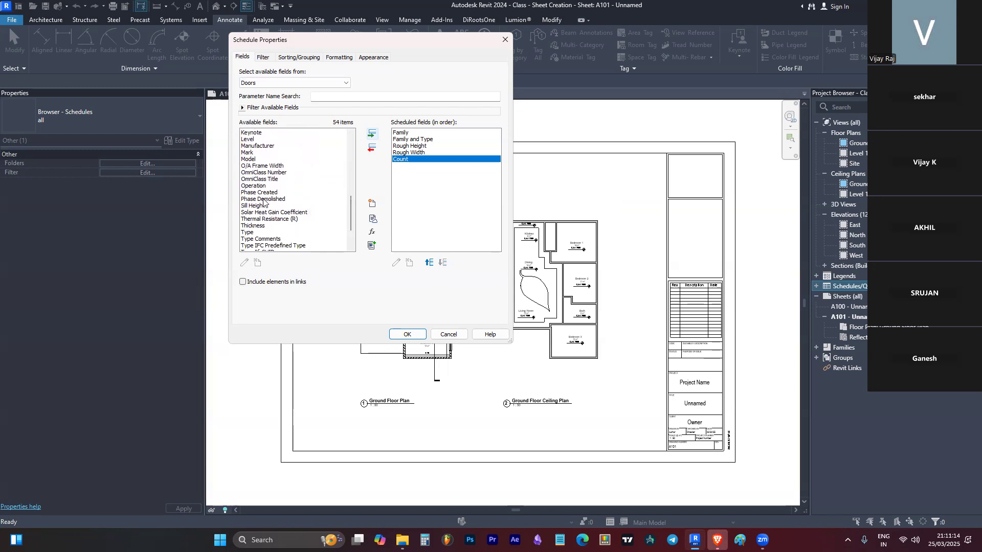
scroll(264, 178, "down", 2)
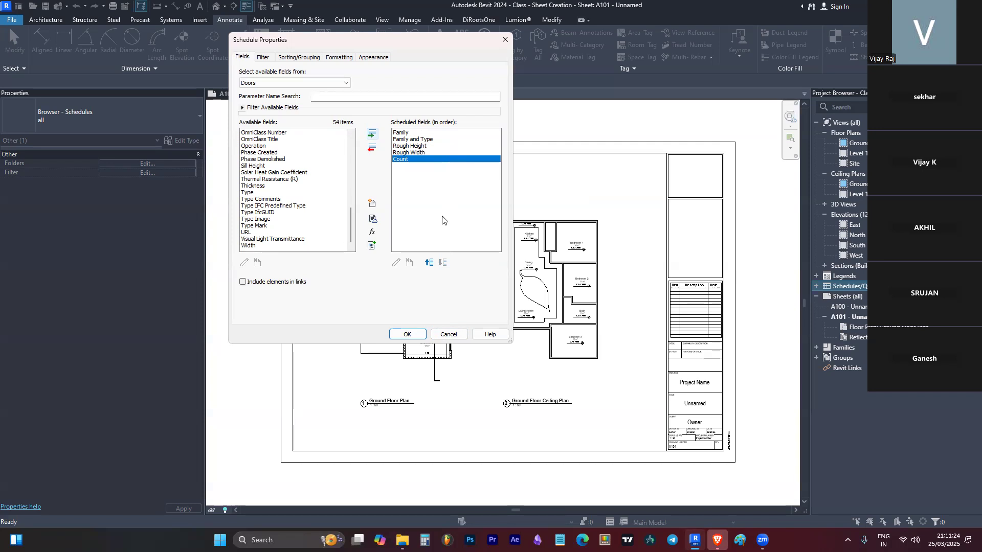
left_click(406, 335)
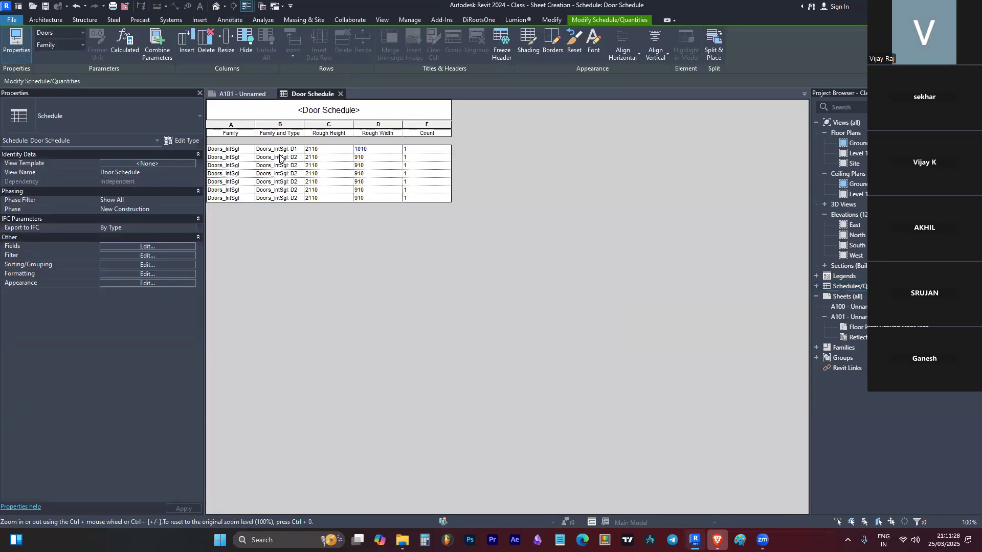
left_click_drag(254, 124, 307, 124)
left_click_drag(403, 124, 389, 123)
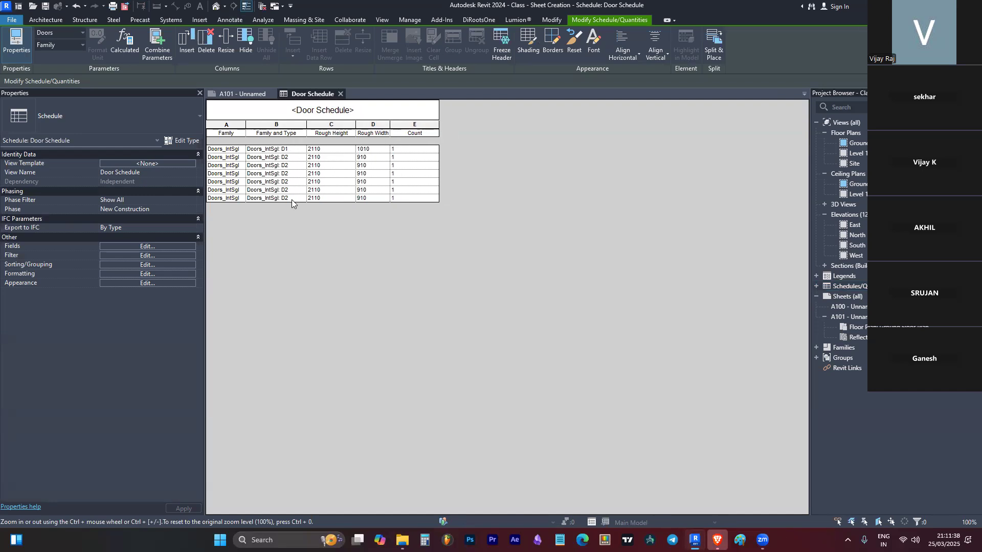
Step: Detach the Door Schedule into a floating window over sheet A101, with the Ground Floor Plan enlarged beside it
left_click(340, 94)
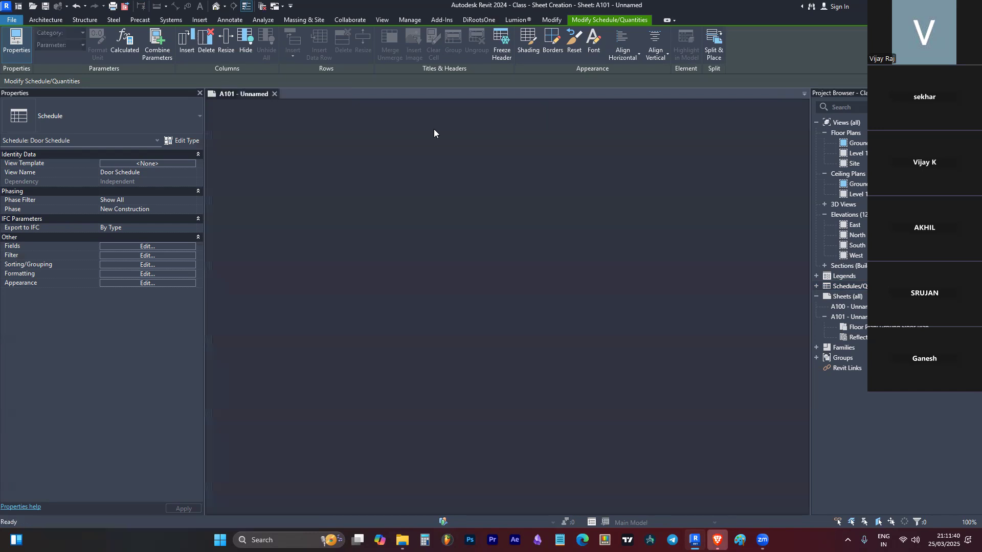
scroll(381, 254, "up", 5)
scroll(352, 226, "down", 2)
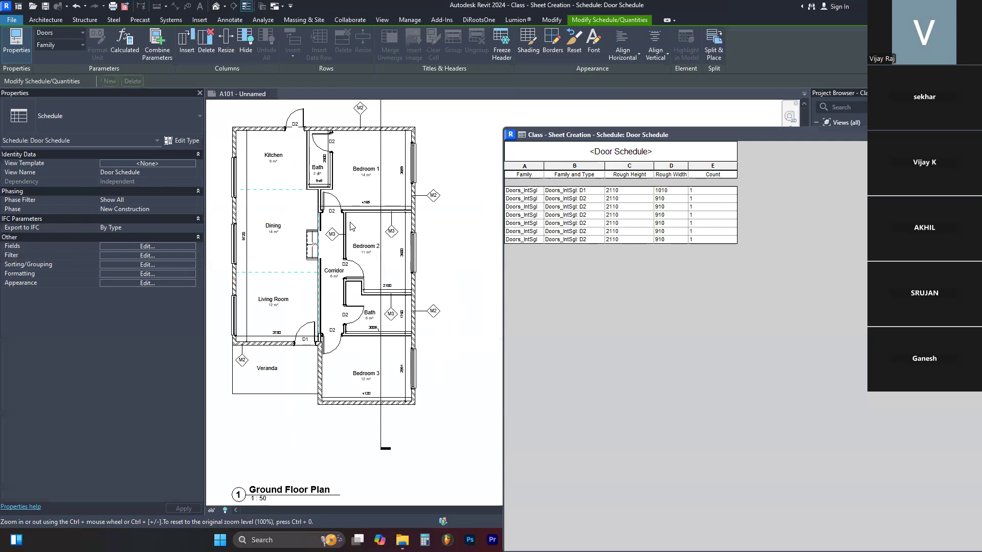
scroll(352, 227, "down", 2)
scroll(337, 189, "up", 2)
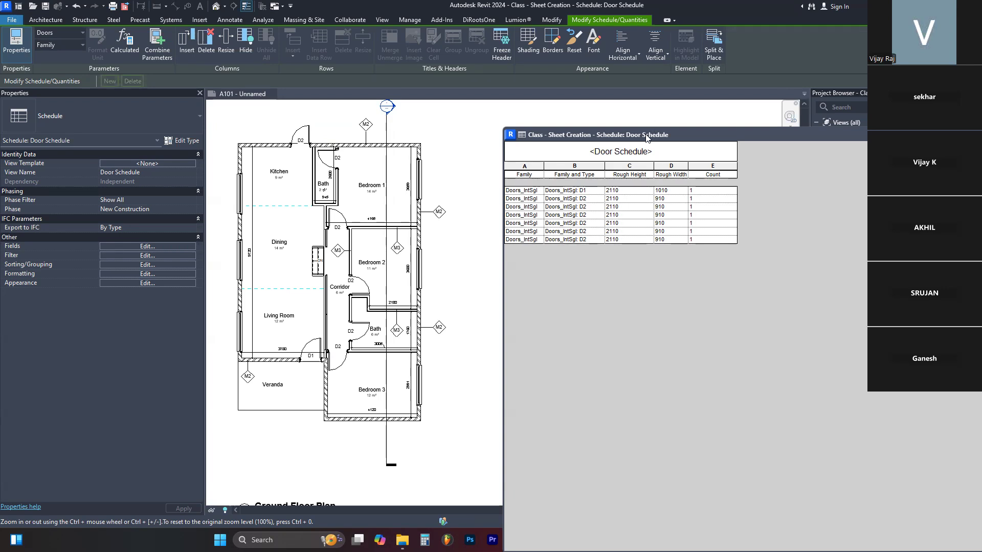
left_click_drag(647, 136, 531, 121)
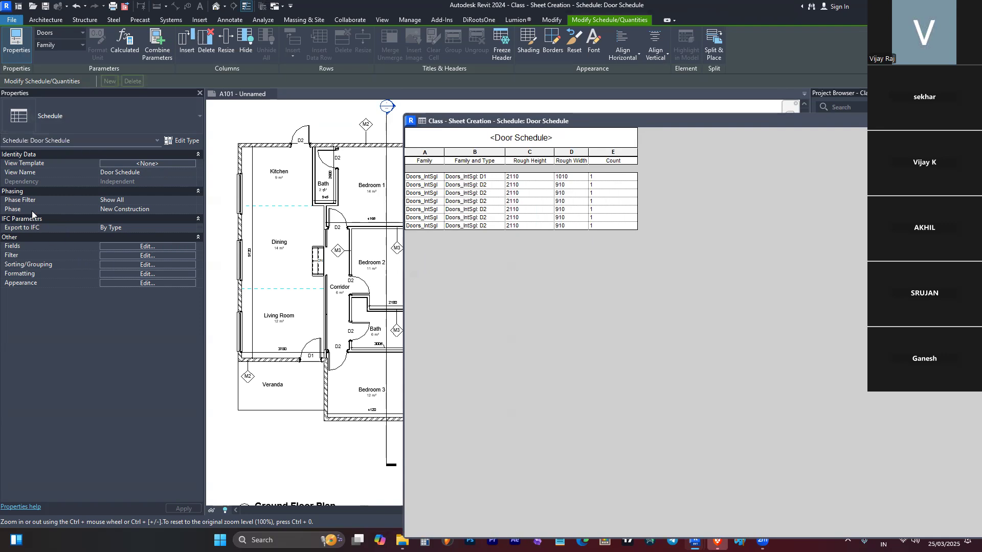
Step: Remove the Family field from the door schedule's scheduled fields, keeping Family and Type
left_click(152, 245)
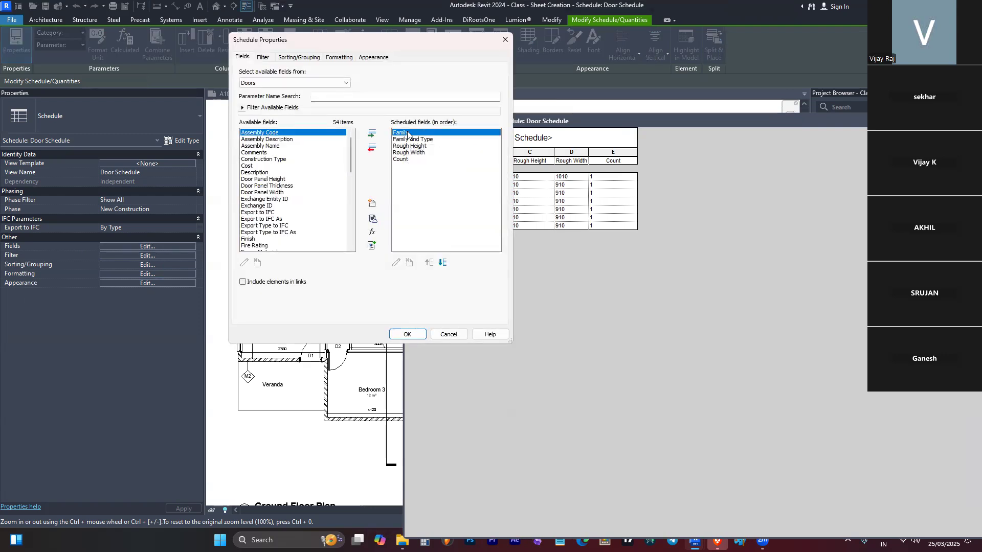
left_click(372, 150)
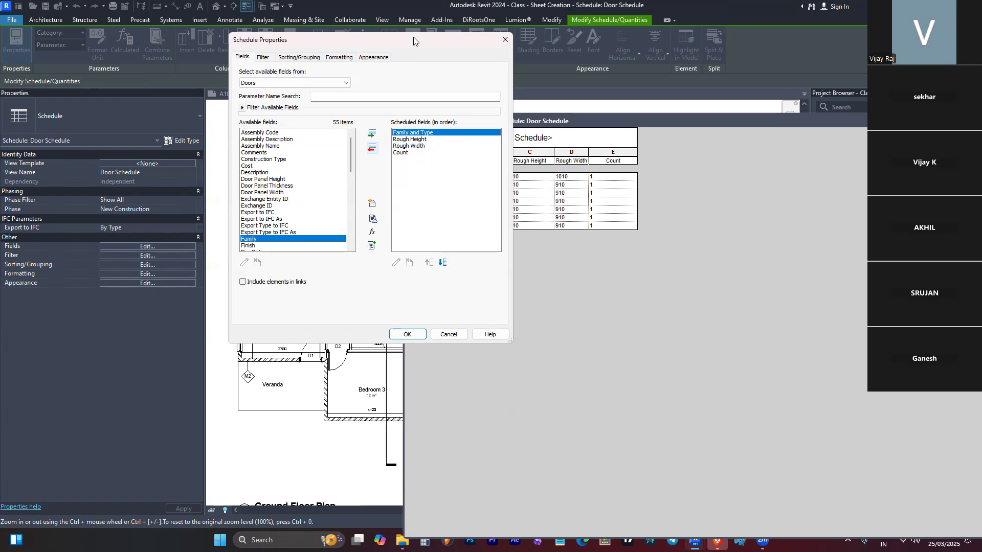
left_click_drag(415, 41, 853, 150)
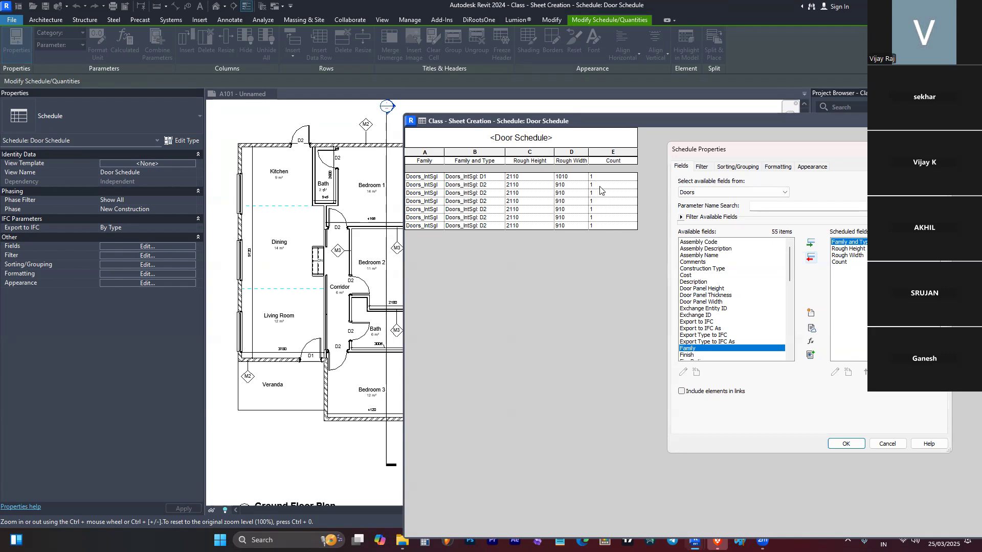
Step: Turn off Itemize every instance in the door schedule's sorting and grouping settings and apply the changes
left_click(702, 167)
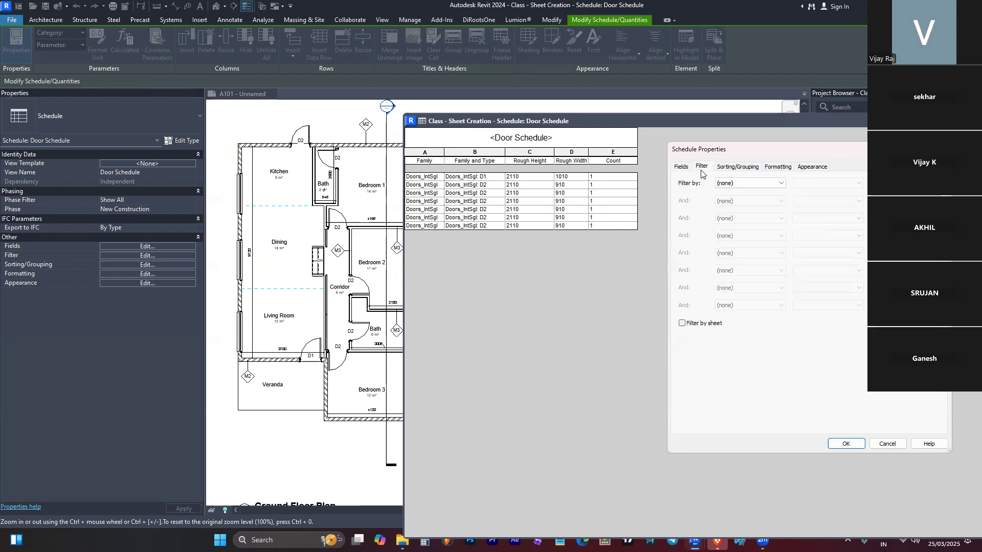
left_click(730, 168)
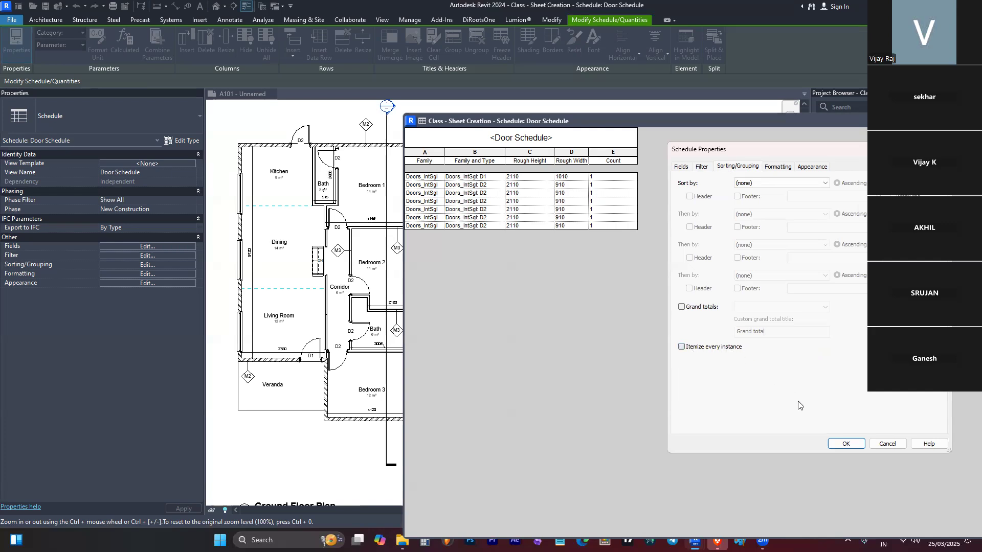
left_click(842, 444)
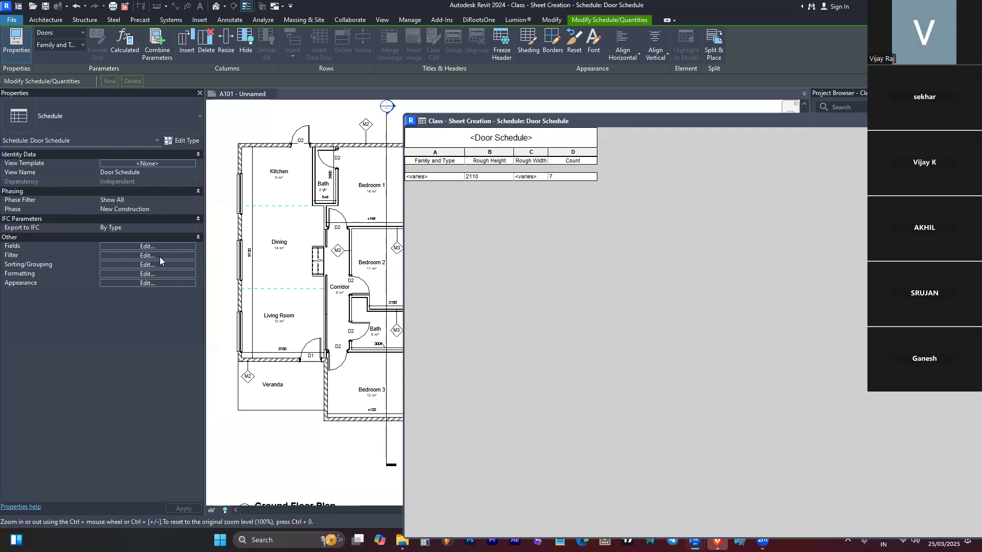
Step: Sort the door schedule by Family and Type in ascending order
left_click(148, 245)
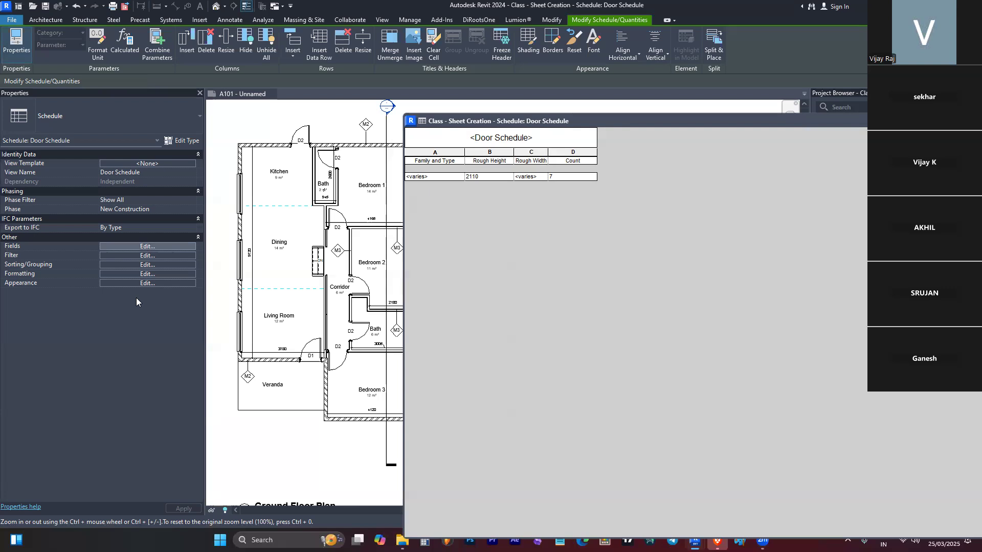
left_click(145, 264)
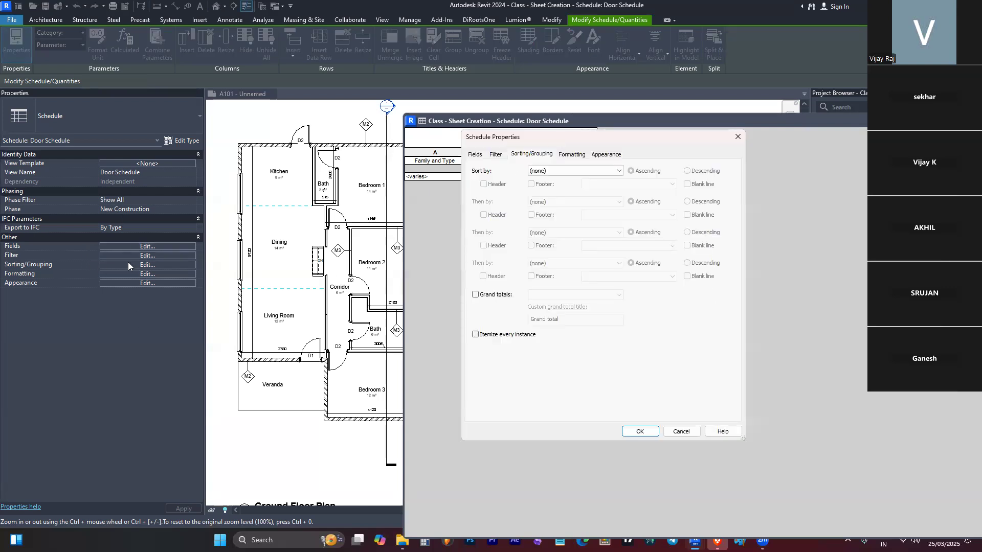
left_click(496, 155)
left_click(484, 156)
left_click(515, 157)
left_click(503, 159)
left_click(475, 156)
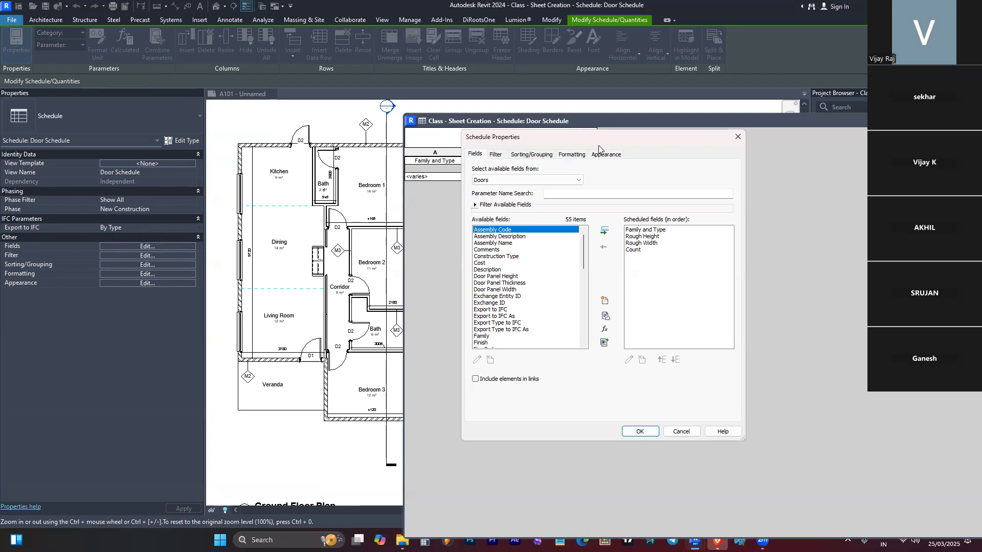
left_click(533, 156)
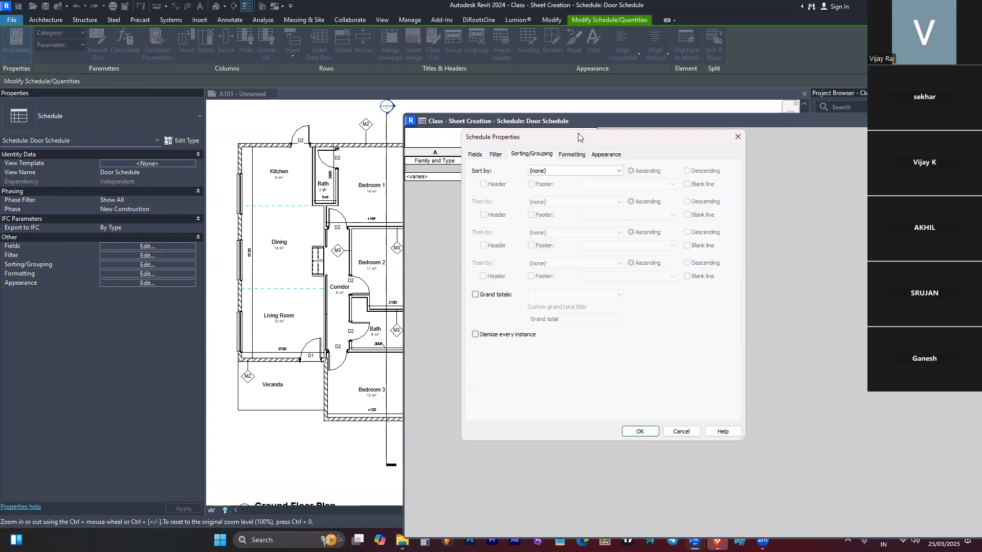
left_click_drag(589, 139, 740, 133)
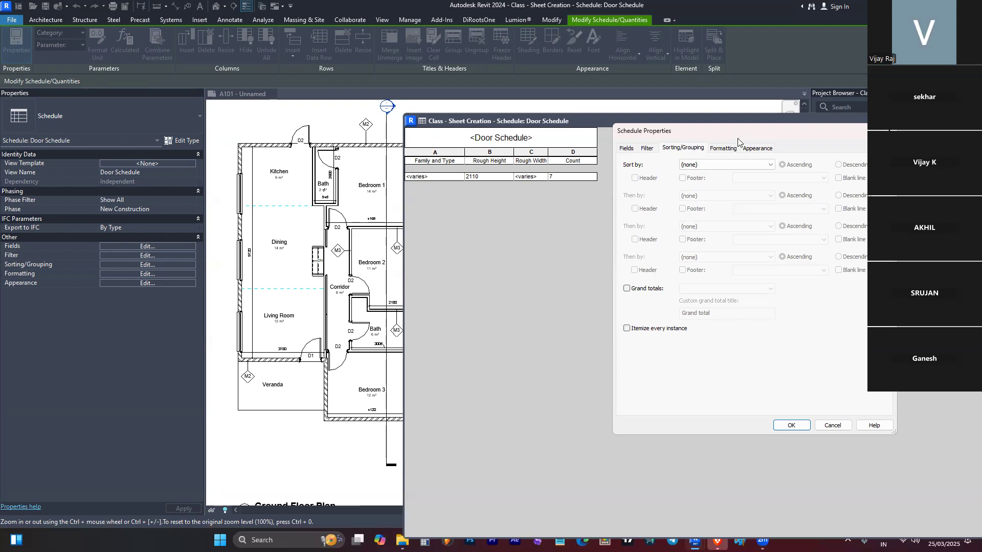
left_click(708, 165)
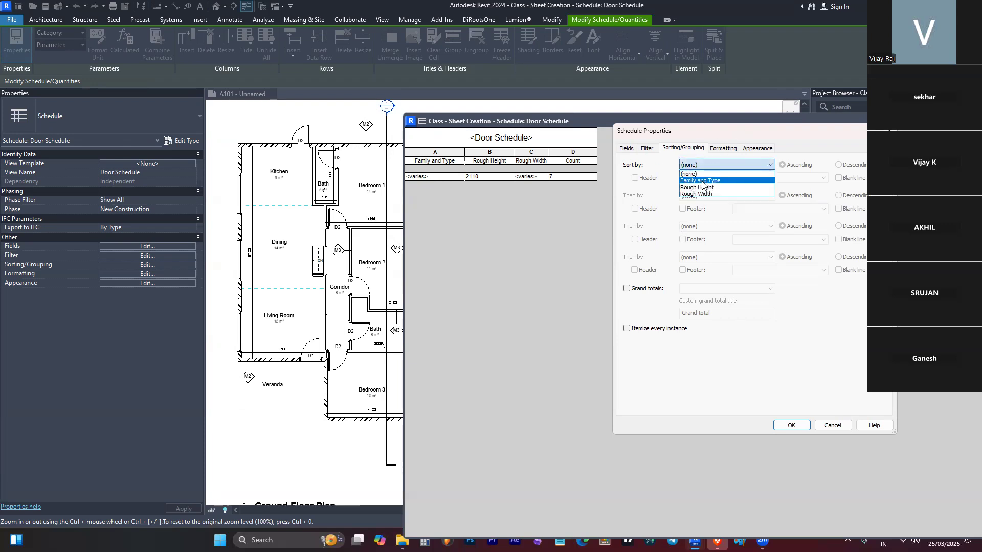
left_click(703, 181)
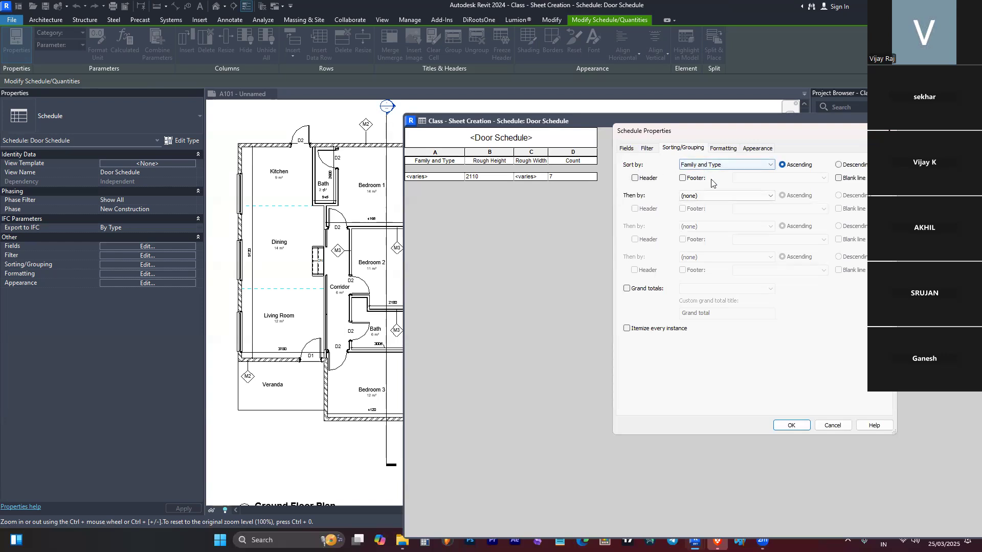
left_click(791, 426)
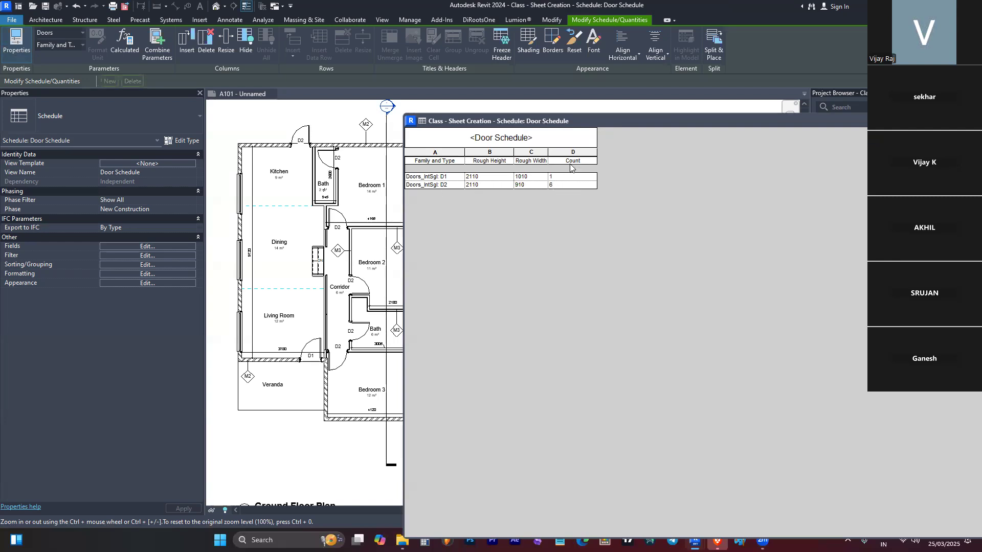
Step: Narrow the floating Door Schedule window to fit its table and place it beside the Ground Floor Plan
left_click_drag(604, 121, 431, 131)
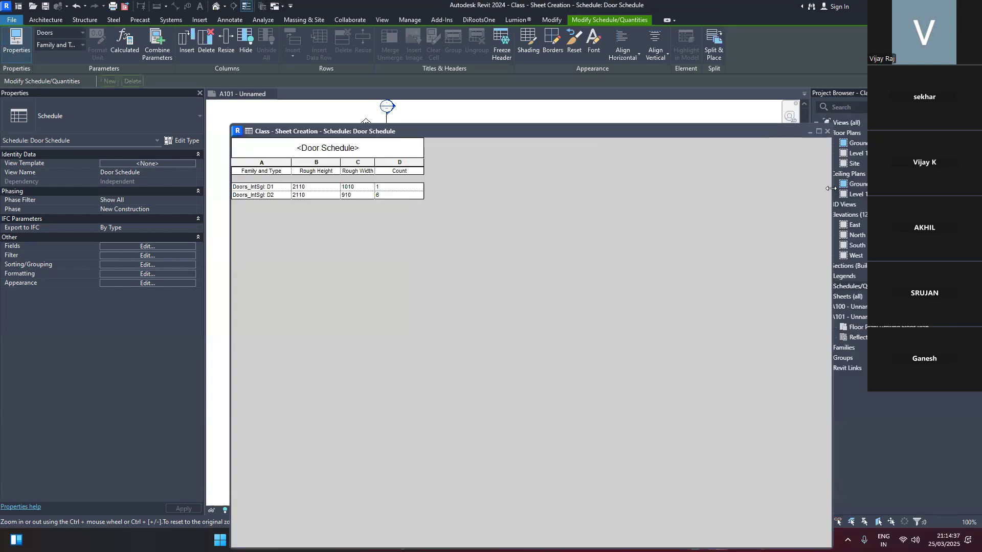
left_click_drag(831, 189, 457, 189)
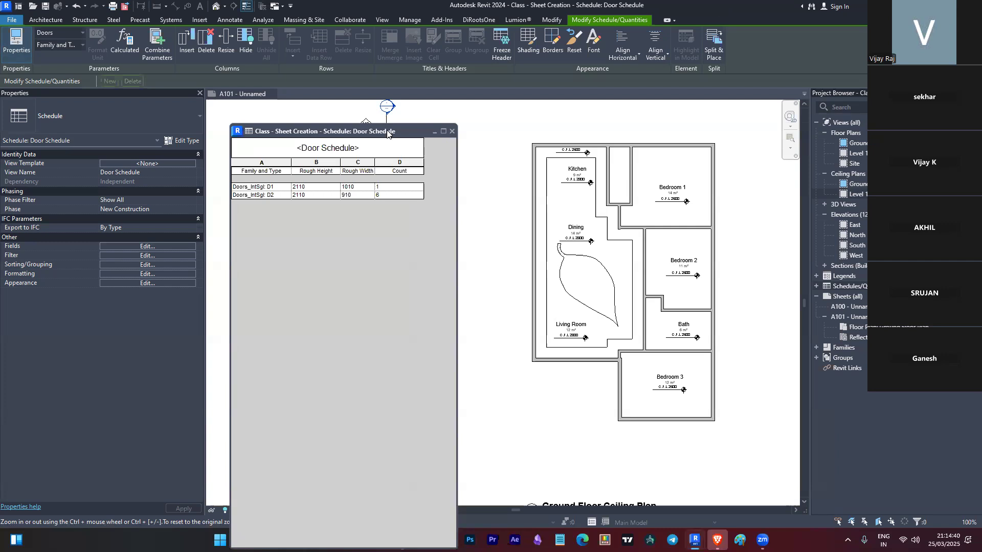
left_click_drag(387, 131, 638, 126)
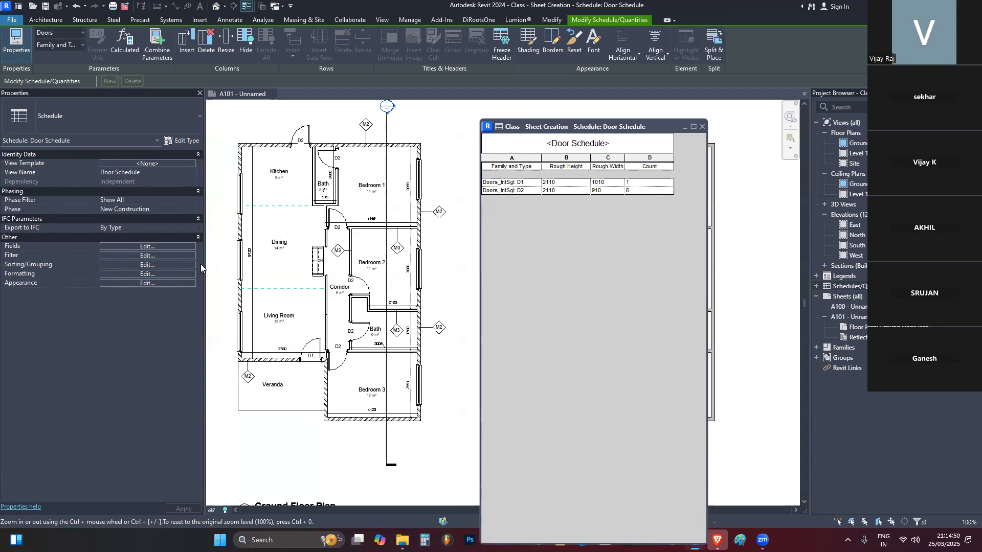
Step: Set the Count field of the door schedule to Calculate totals in its formatting settings
left_click(145, 275)
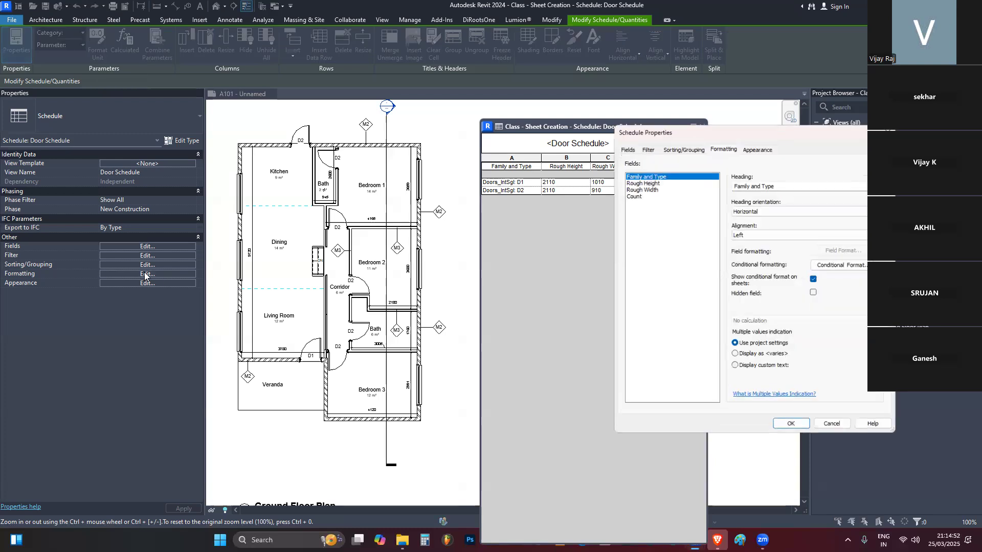
left_click(634, 197)
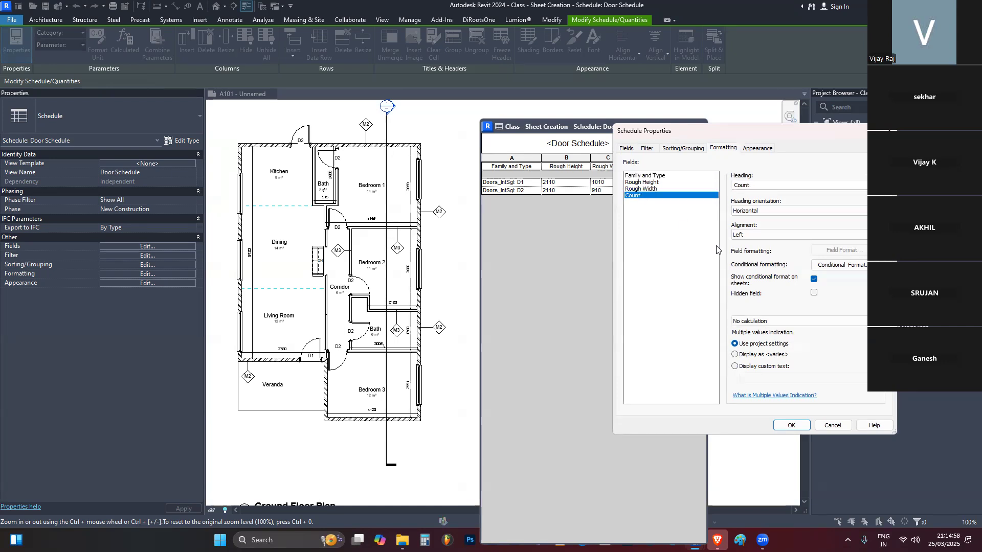
left_click(752, 322)
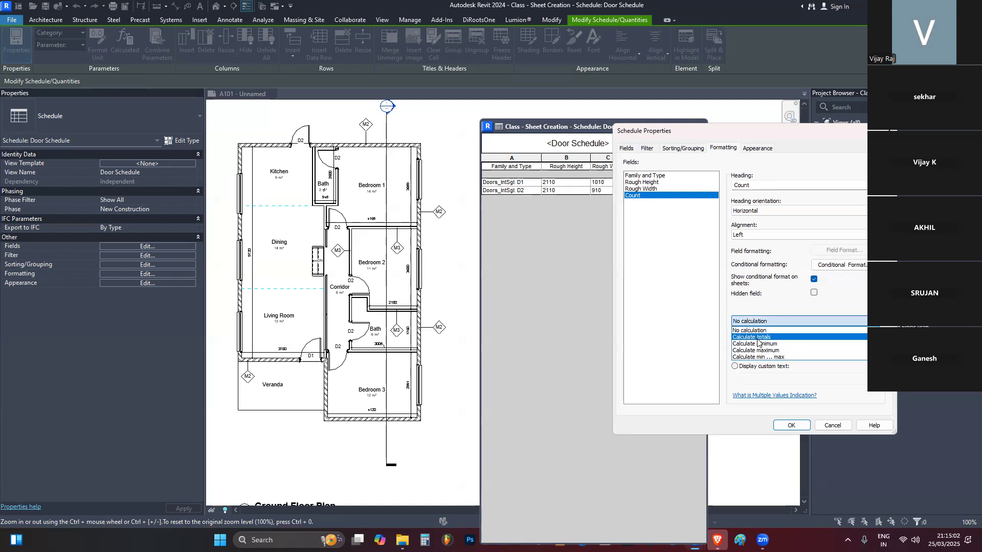
left_click(755, 338)
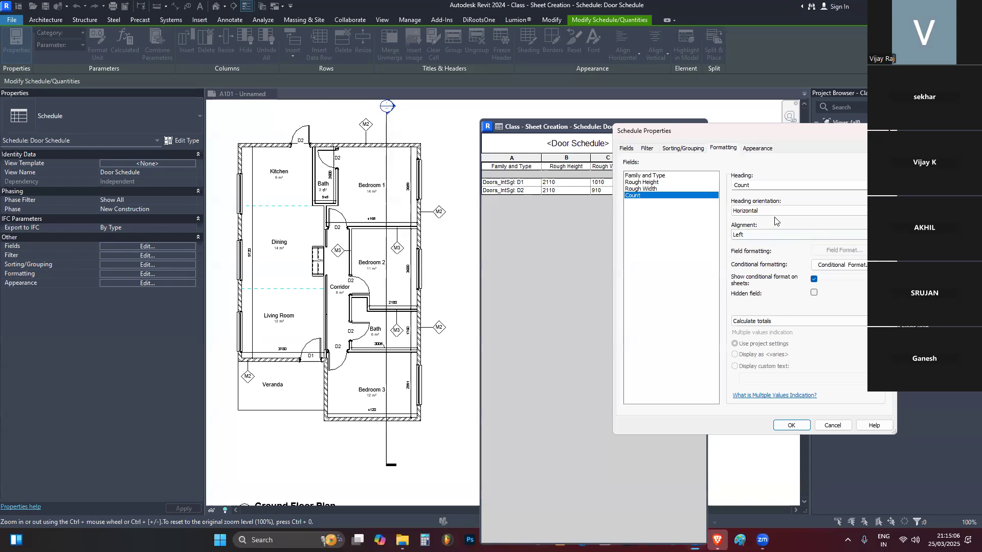
Step: Turn on grand totals with title, count and totals for the door schedule and apply the settings
left_click(675, 152)
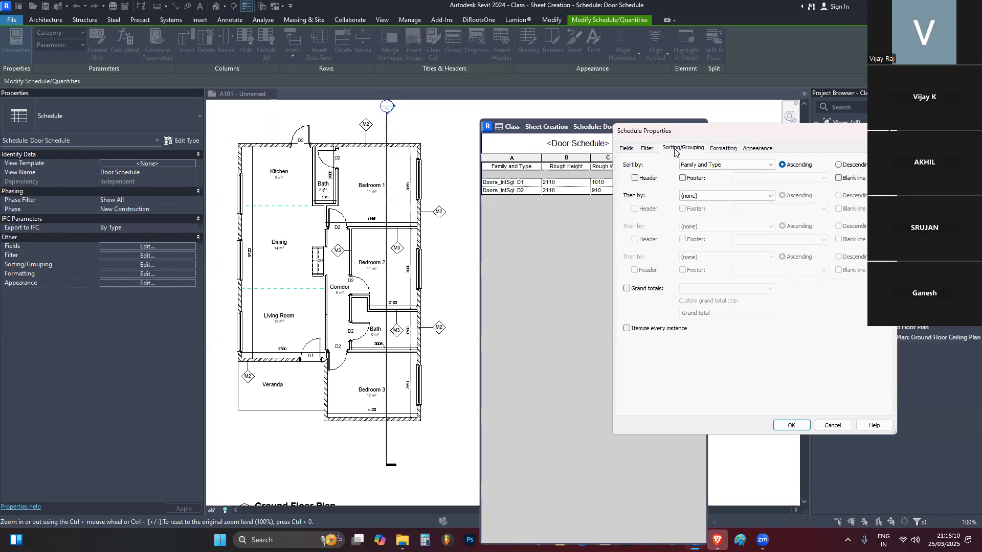
left_click(628, 291)
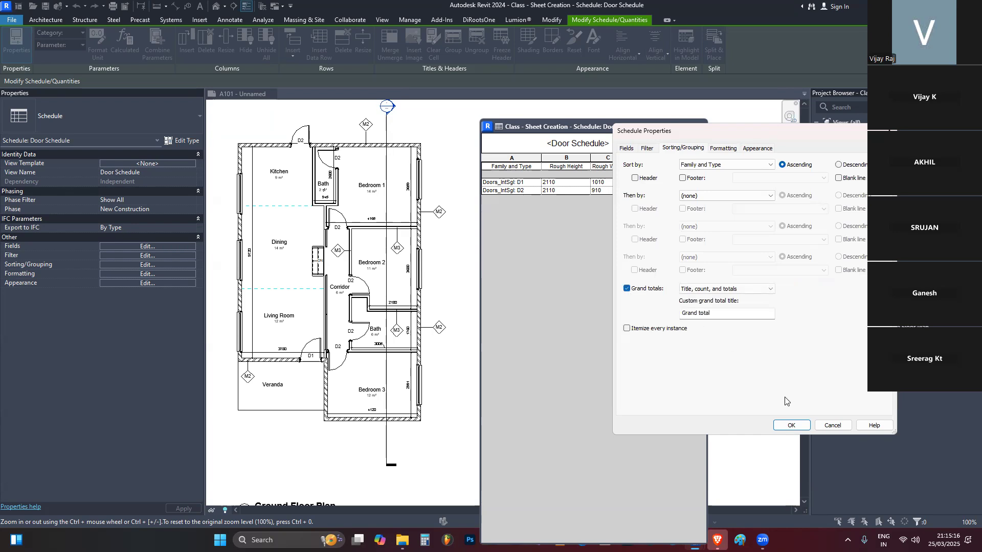
left_click(793, 425)
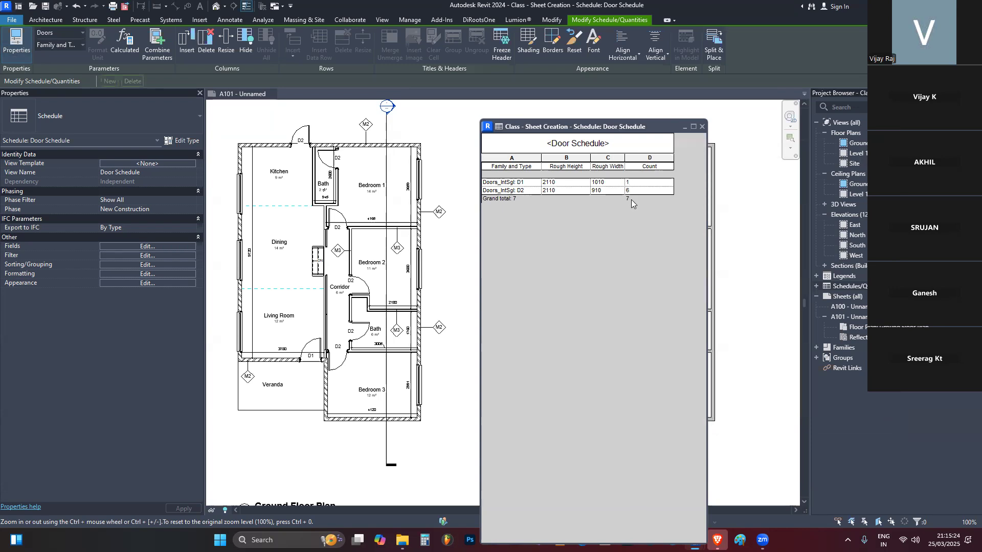
Step: Move the floating Door Schedule window aside to uncover the two plans on sheet A101
left_click_drag(625, 127, 662, 215)
scroll(502, 187, "down", 5)
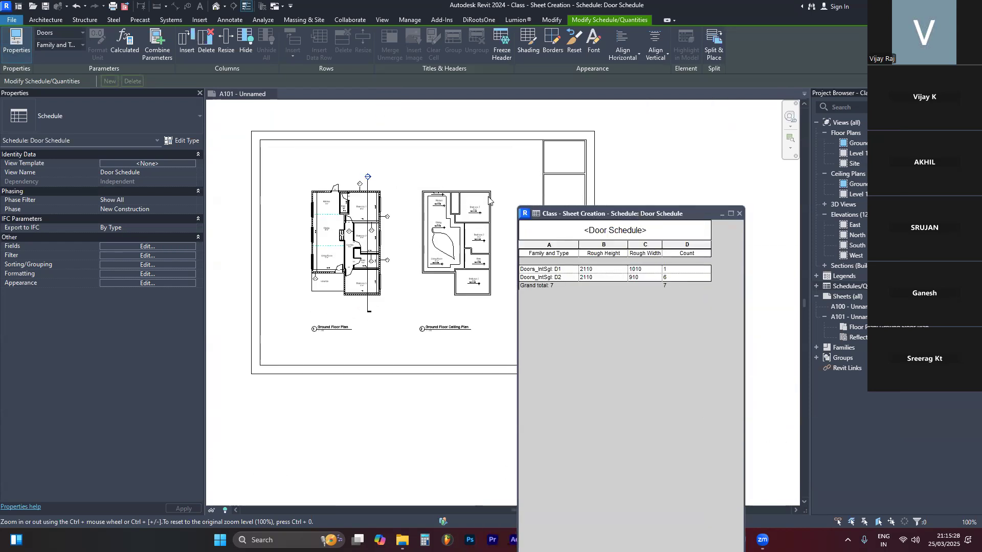
scroll(437, 204, "up", 2)
scroll(388, 222, "down", 1)
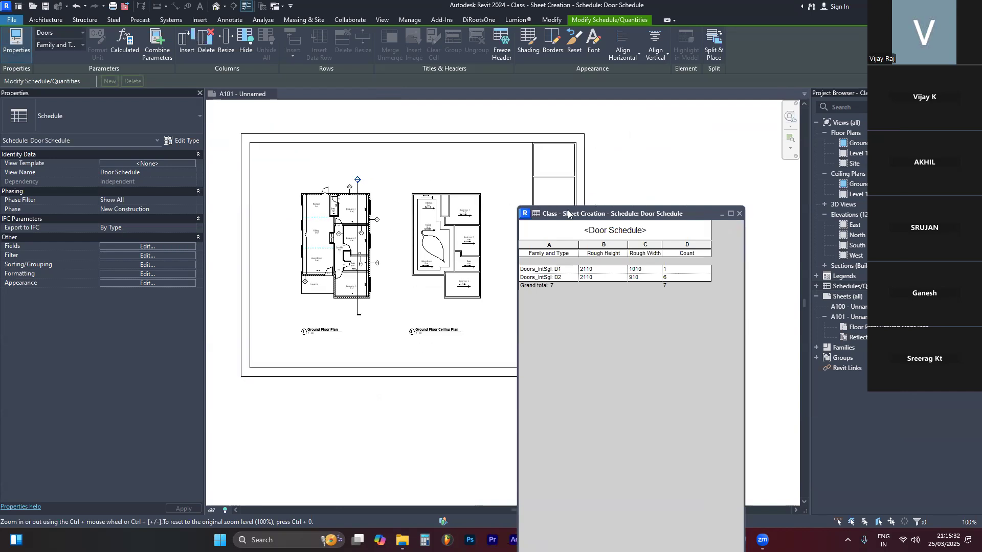
left_click_drag(568, 214, 617, 141)
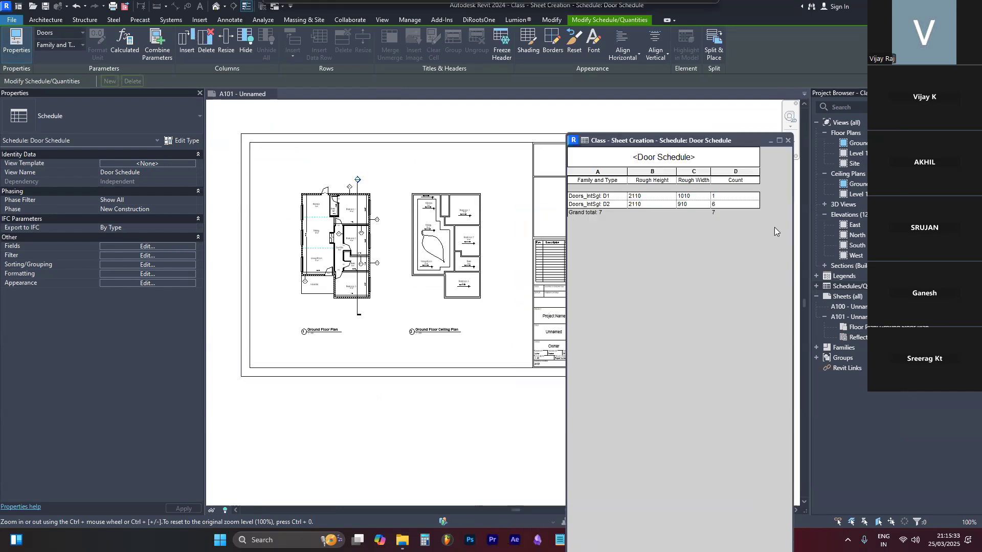
Step: Place the Door Schedule on sheet A101 below the Ground Floor Ceiling Plan, near the title block
left_click(816, 287)
scroll(477, 306, "down", 1)
scroll(461, 266, "up", 3)
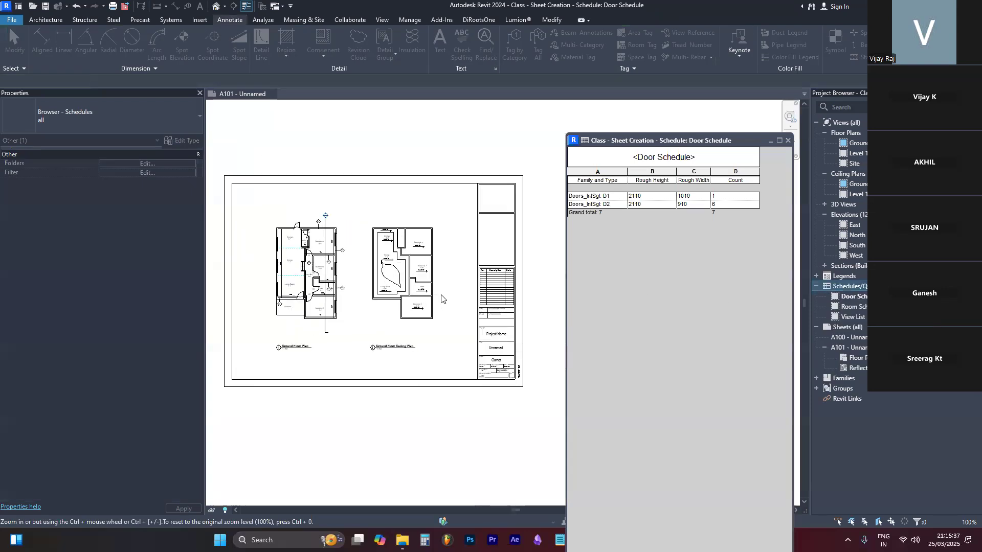
left_click(855, 298)
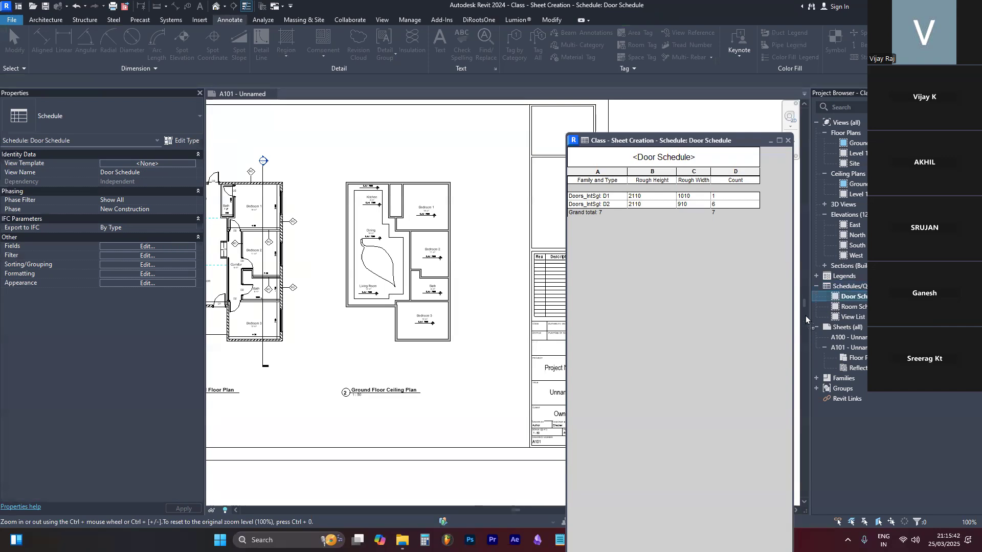
left_click_drag(450, 410, 448, 410)
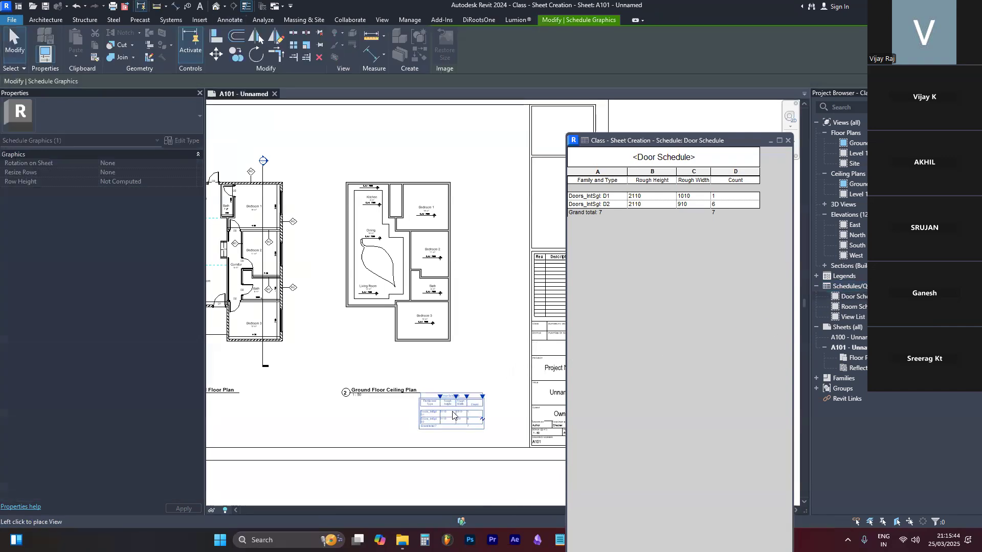
left_click(485, 428)
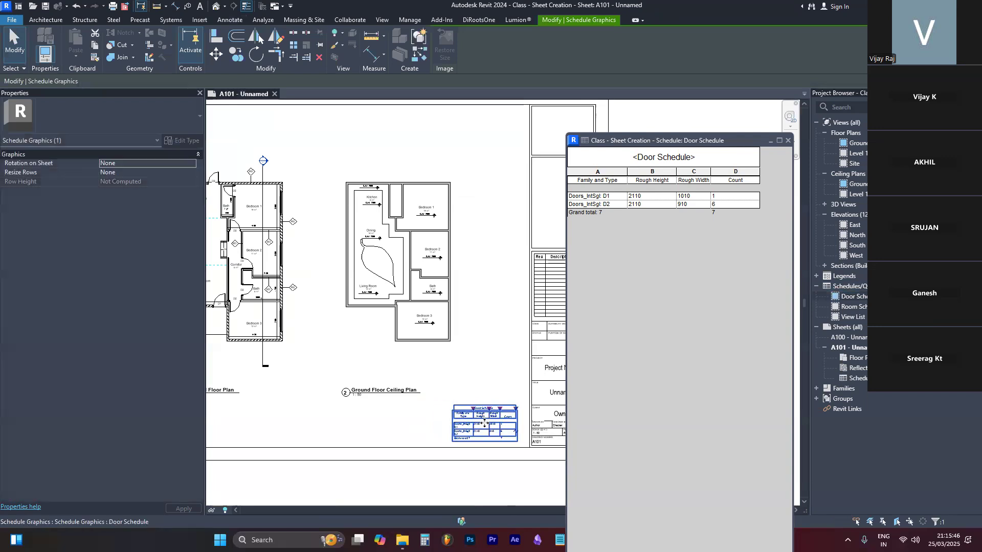
Step: Widen the placed door schedule's Family and Type, Rough Height and Rough Width columns so each entry fits on one line
key("z")
key("f")
scroll(499, 366, "up", 5)
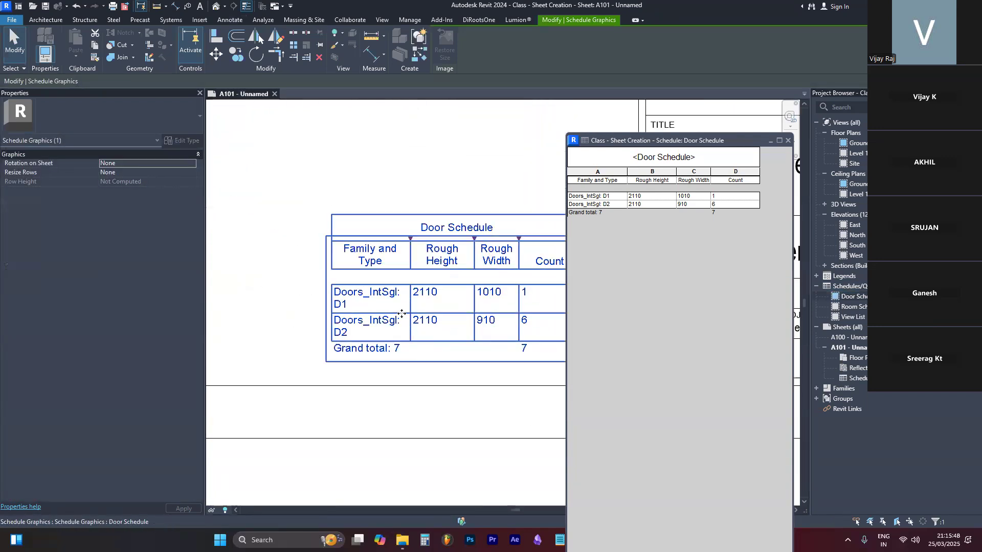
scroll(386, 291, "down", 4)
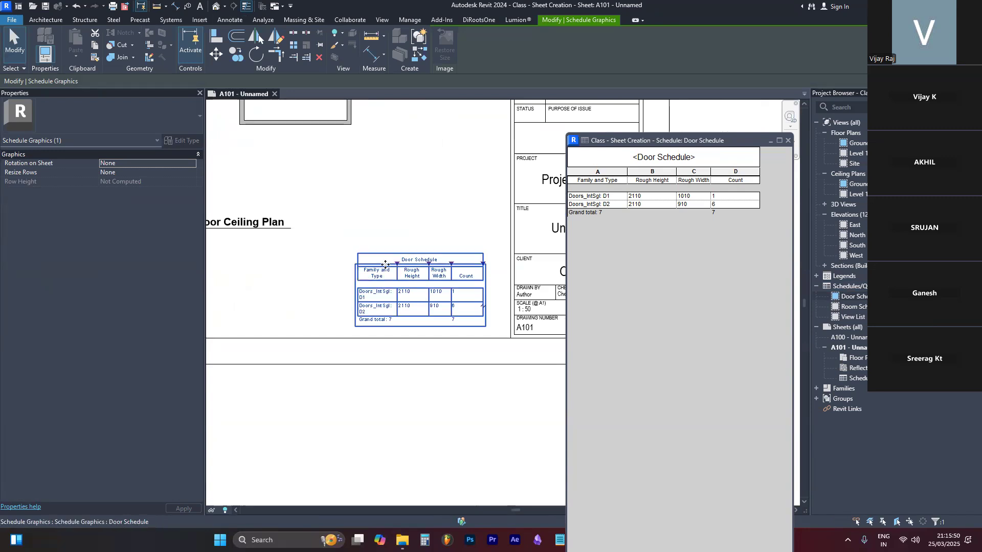
left_click(339, 259)
mouse_move(358, 262)
left_mouse_down()
mouse_move(307, 261)
mouse_move(351, 267)
left_mouse_up()
scroll(353, 265, "up", 3)
scroll(353, 266, "up", 2)
left_click_drag(420, 266, 530, 266)
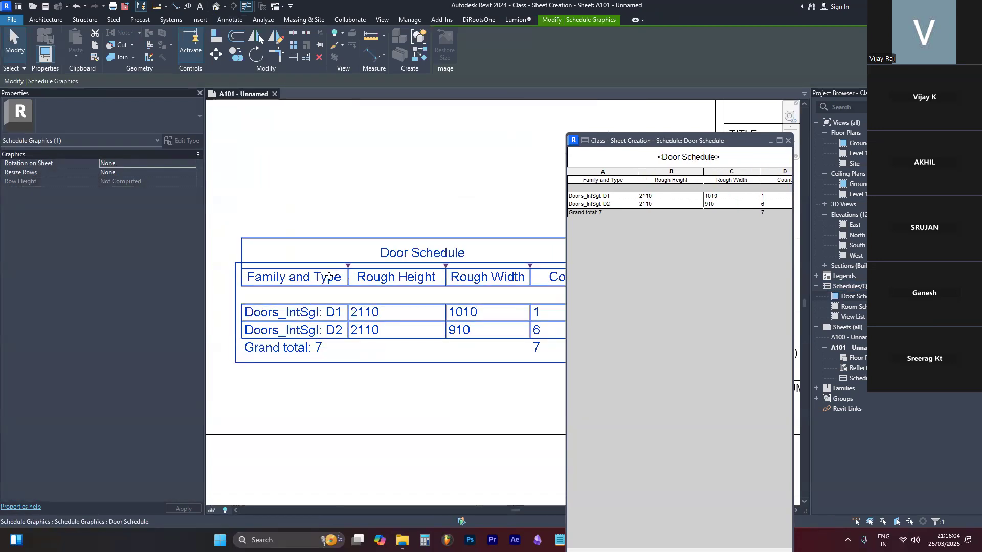
Step: Move the door schedule into the sheet's lower corner, beside the title block and just above the border
scroll(299, 288, "down", 2)
left_click(467, 213)
scroll(434, 240, "down", 3)
scroll(429, 250, "up", 2)
left_click(395, 272)
left_click_drag(395, 273, 440, 302)
left_click(389, 238)
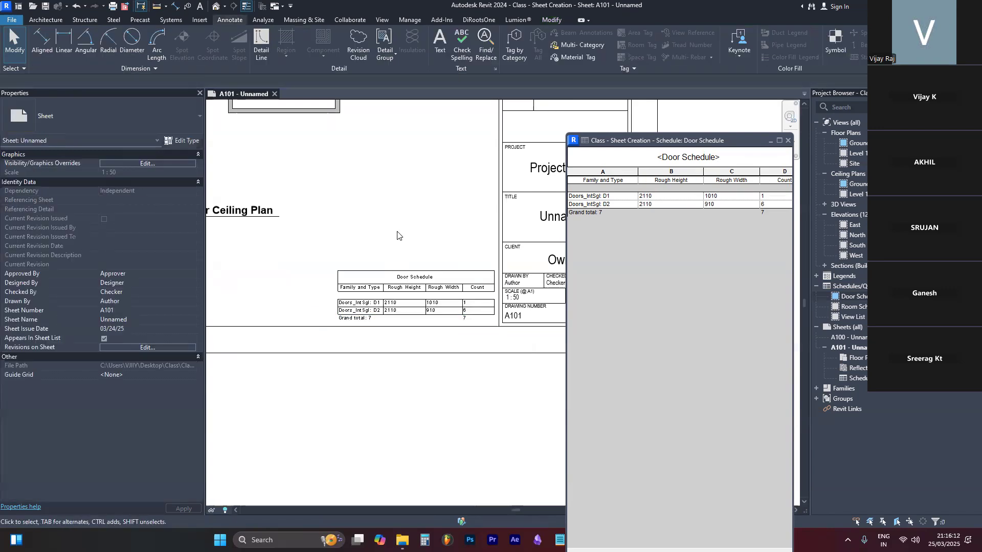
Step: Close the floating Door Schedule window and return to the sheet A101 layout
scroll(430, 377, "down", 2)
scroll(511, 328, "down", 1)
scroll(511, 327, "down", 1)
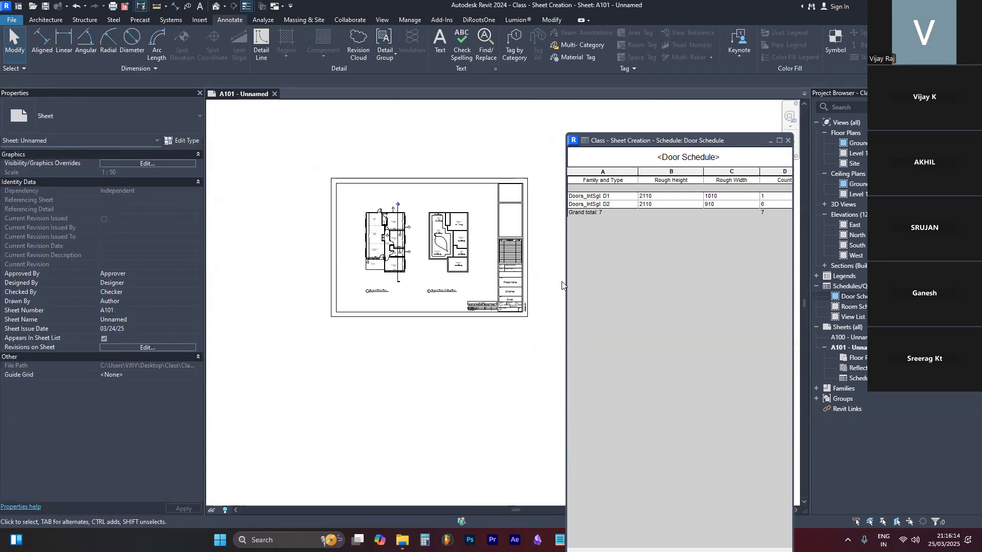
left_click(787, 142)
scroll(353, 282, "up", 5)
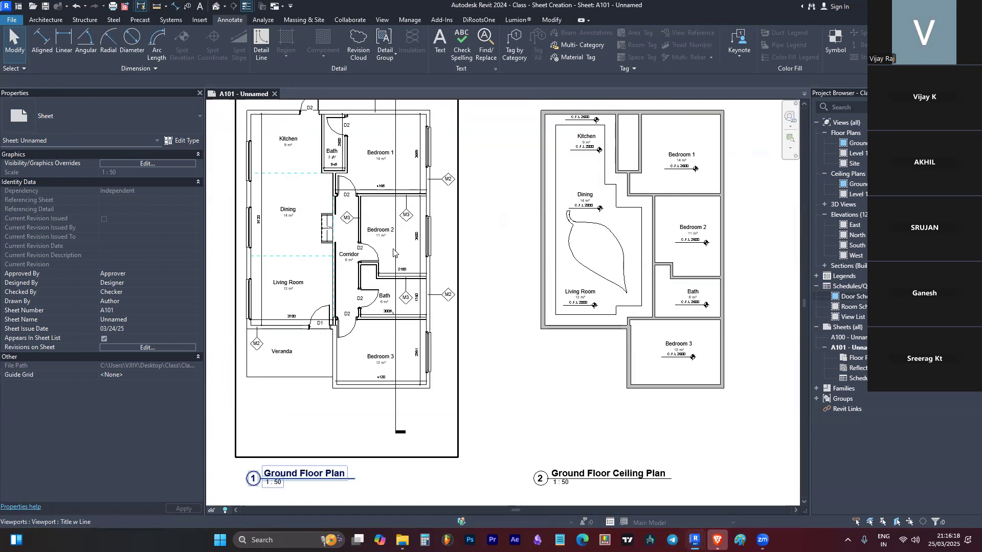
scroll(393, 252, "down", 3)
Step: Create a new schedule for the Windows category, named Window Schedule, with building components and the New Construction phase
left_click(849, 287)
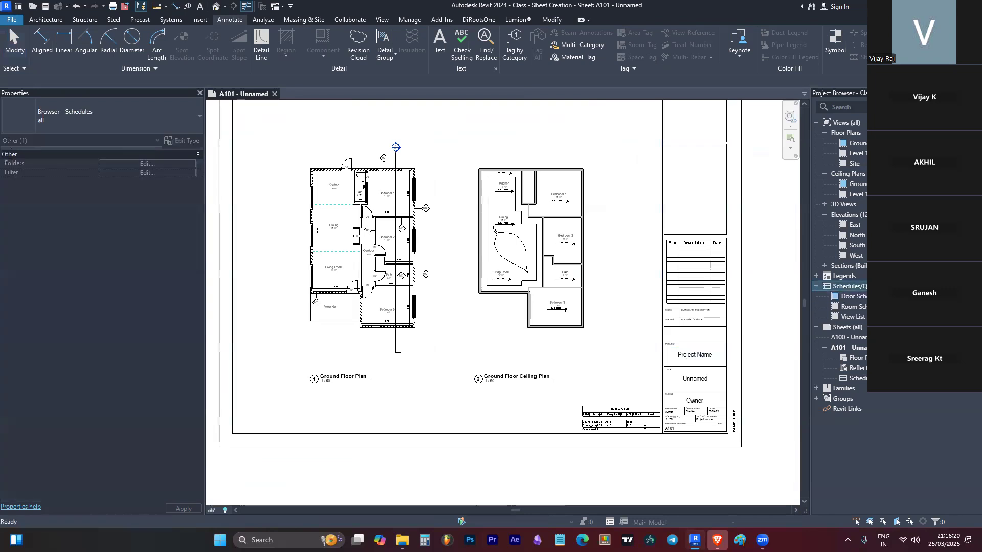
right_click(849, 287)
left_click(859, 295)
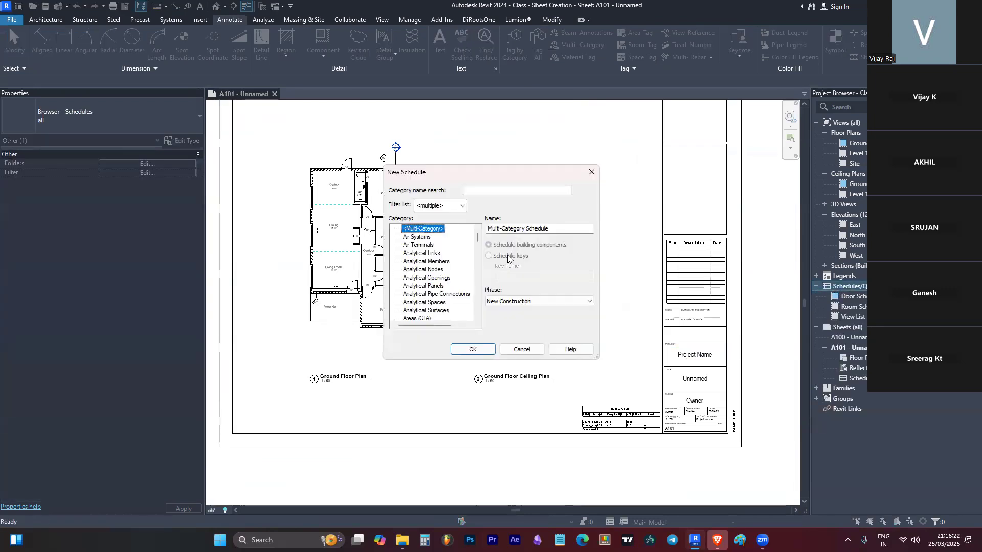
left_click(432, 278)
key("w")
scroll(431, 277, "down", 1)
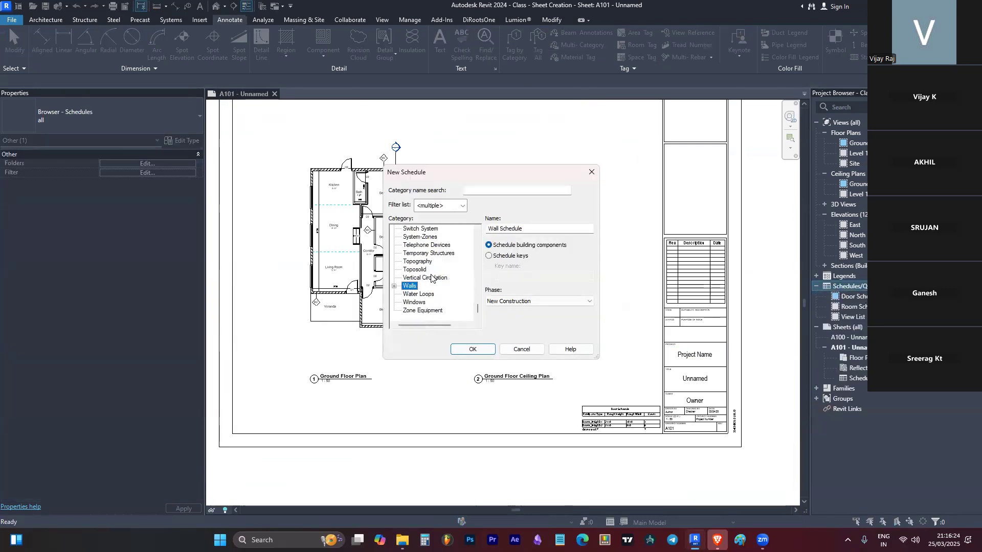
left_click(421, 303)
left_click(485, 349)
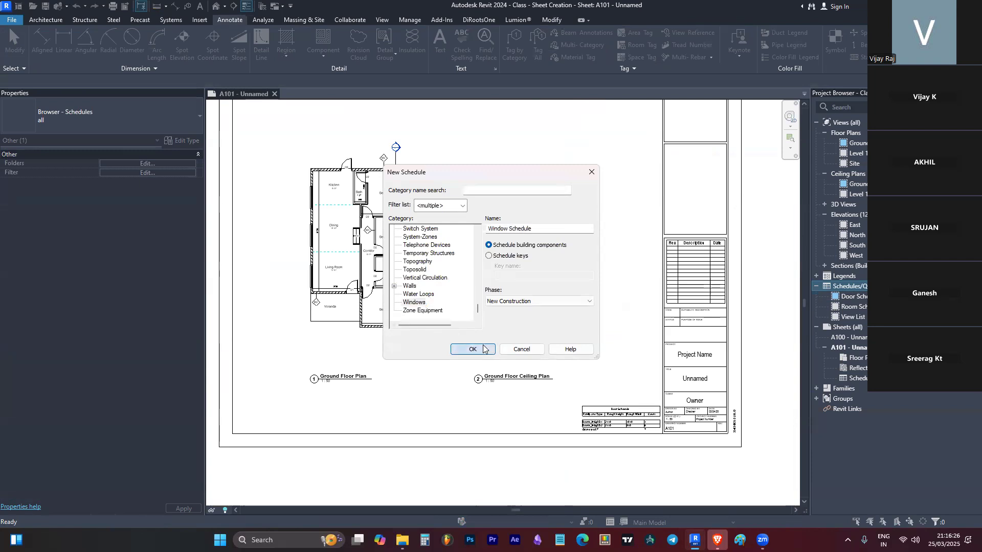
Step: Add the Family and Type field to the window schedule
left_click(653, 250)
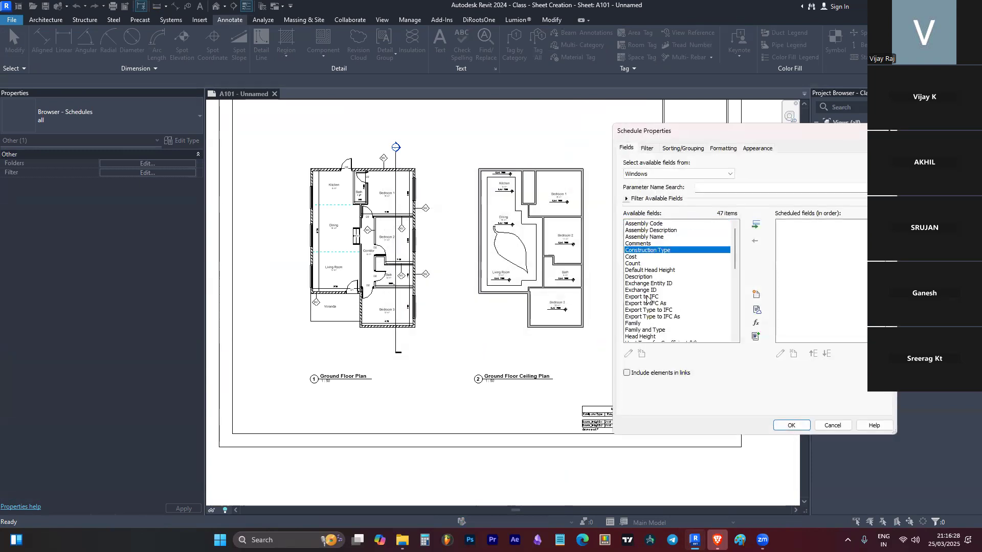
left_click(647, 297)
left_click(636, 324)
scroll(651, 286, "down", 3)
left_click(659, 270)
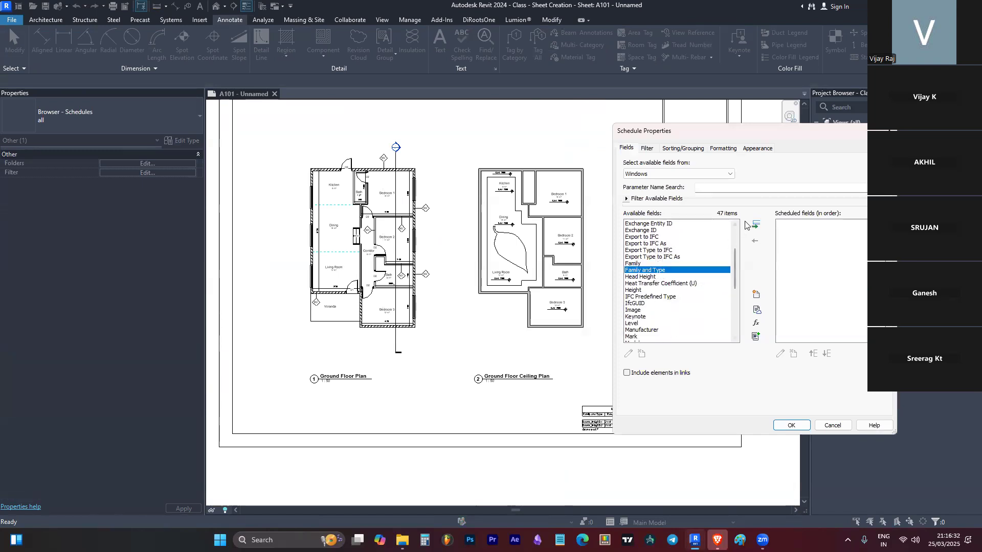
left_click(753, 226)
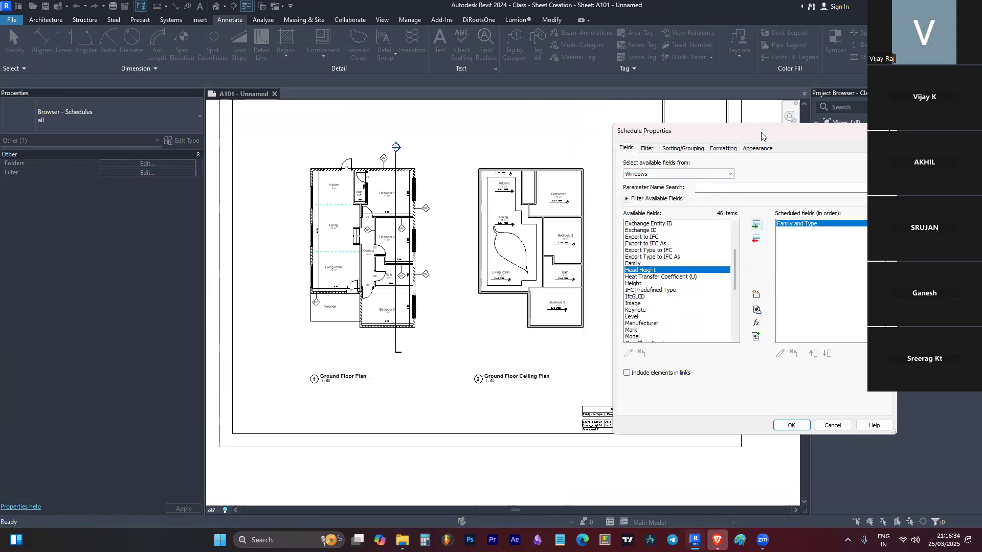
Step: Add the Rough Height and Rough Width fields to the window schedule after Family and Type
left_click_drag(761, 136, 425, 149)
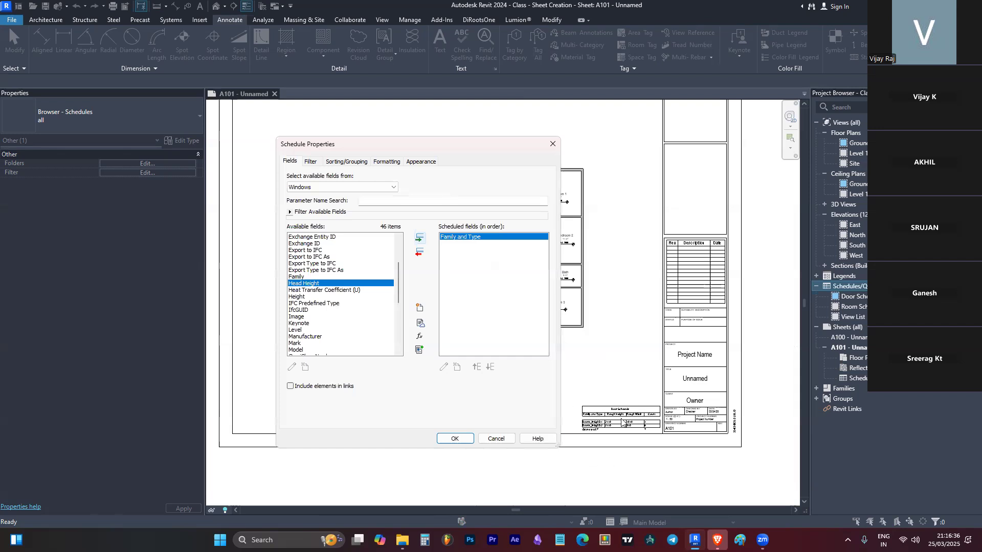
left_click(307, 304)
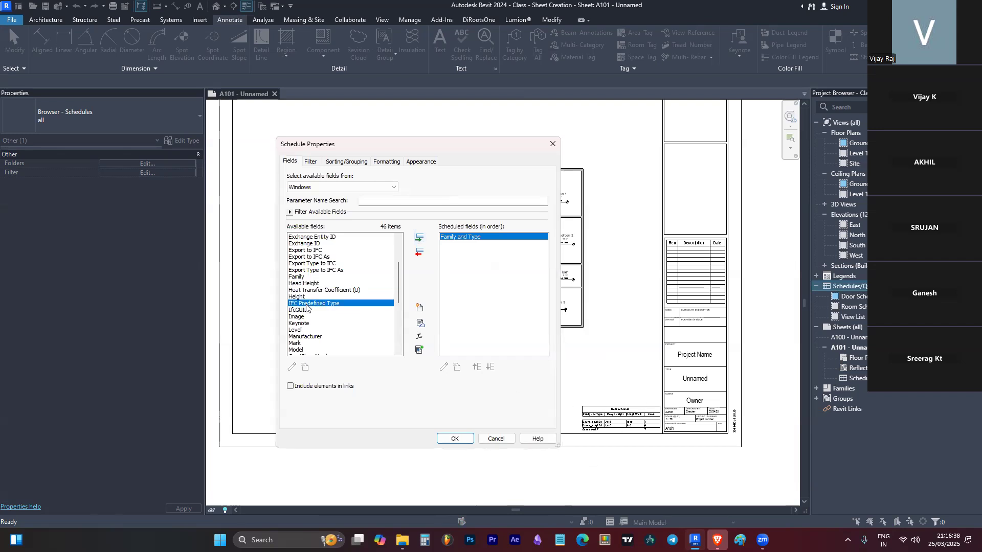
key("Page_Up")
left_click(314, 284)
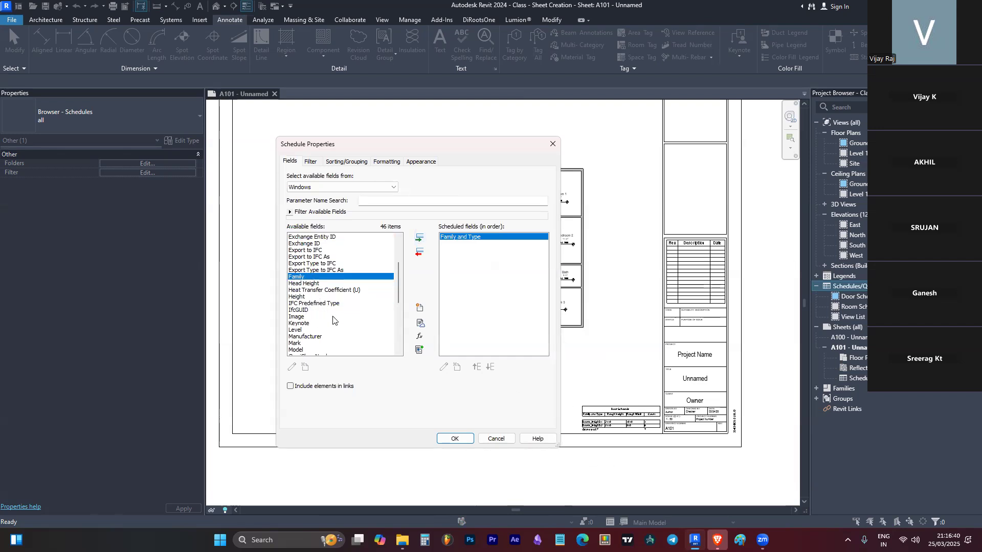
scroll(335, 318, "down", 3)
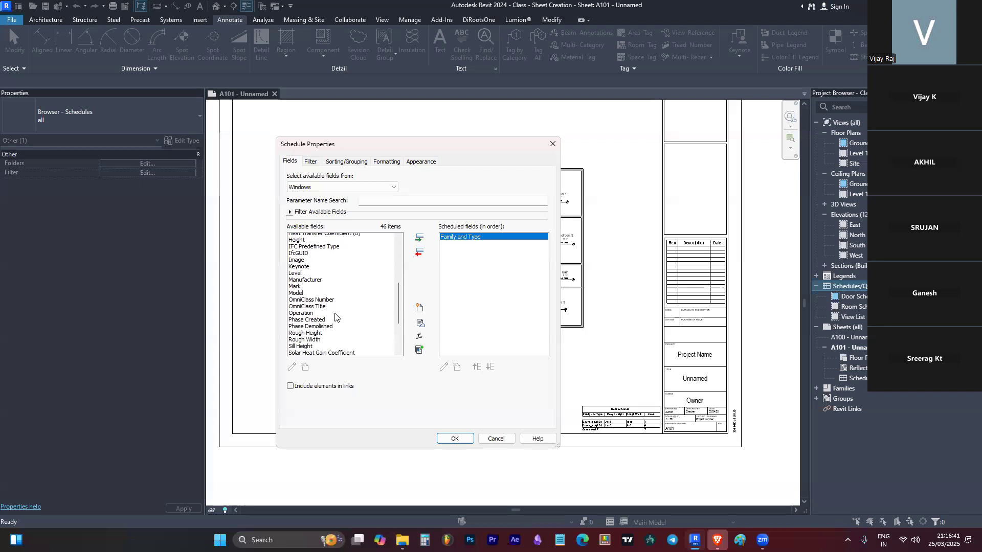
left_click(312, 331)
left_click(419, 239)
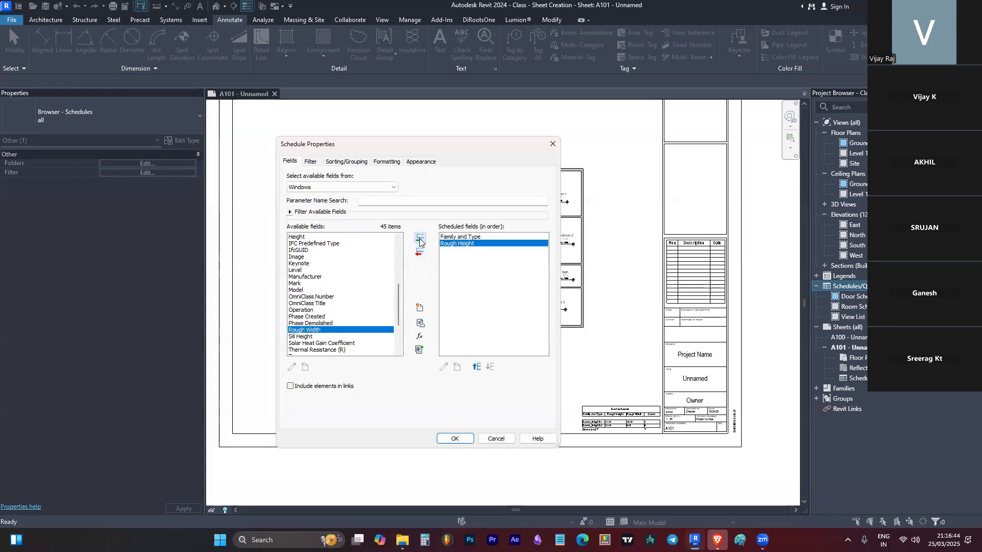
left_click(420, 240)
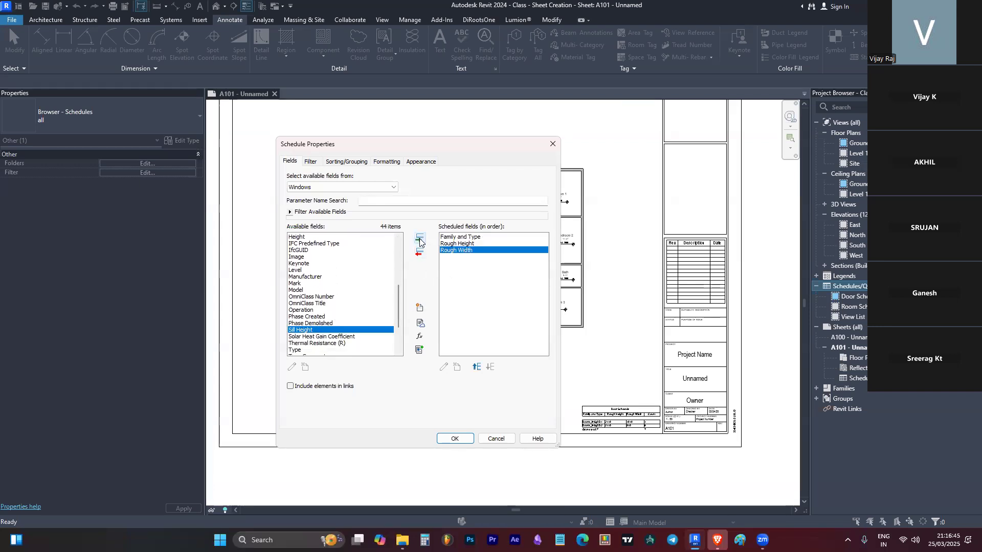
Step: Add the Count field after Rough Width and create the window schedule
left_click(313, 297)
key("c")
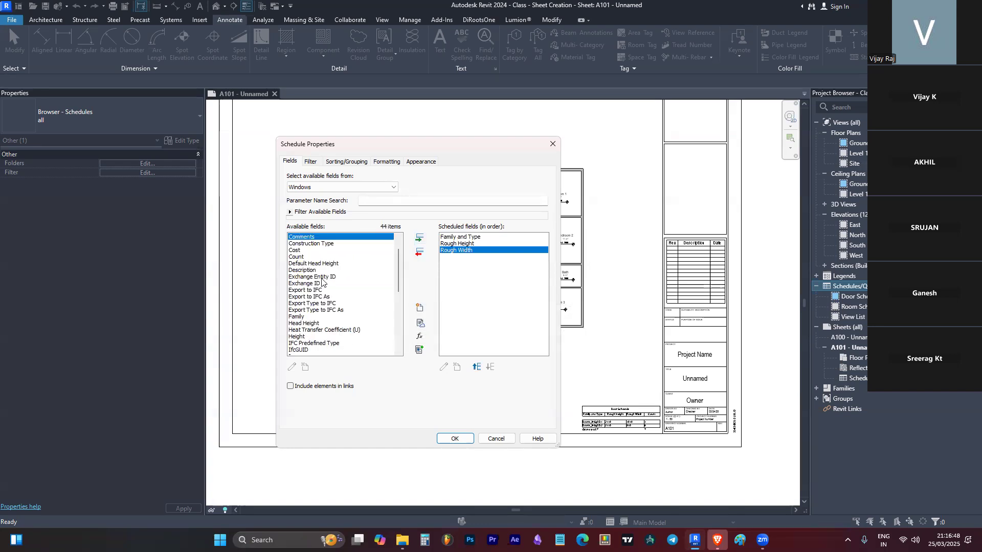
left_click(299, 256)
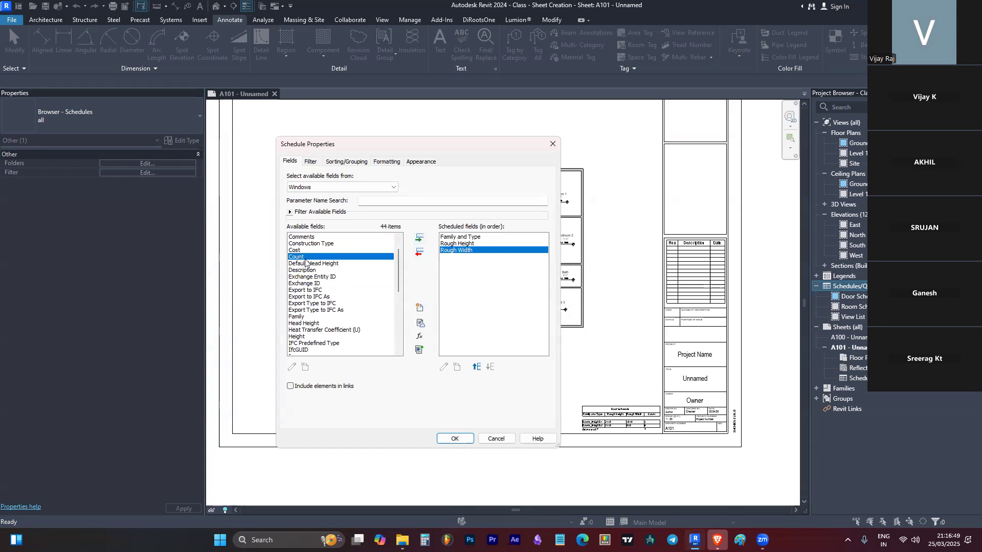
left_click(420, 239)
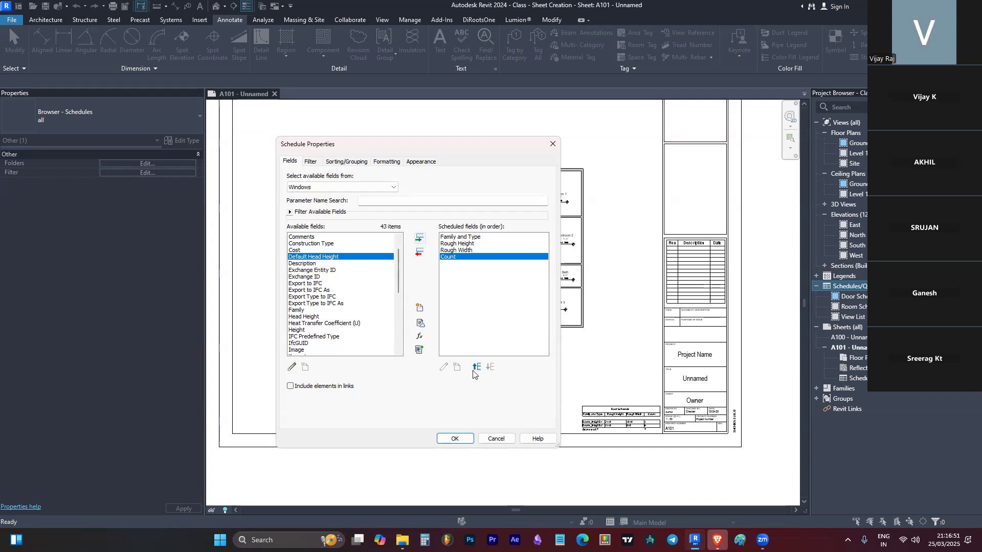
left_click(449, 440)
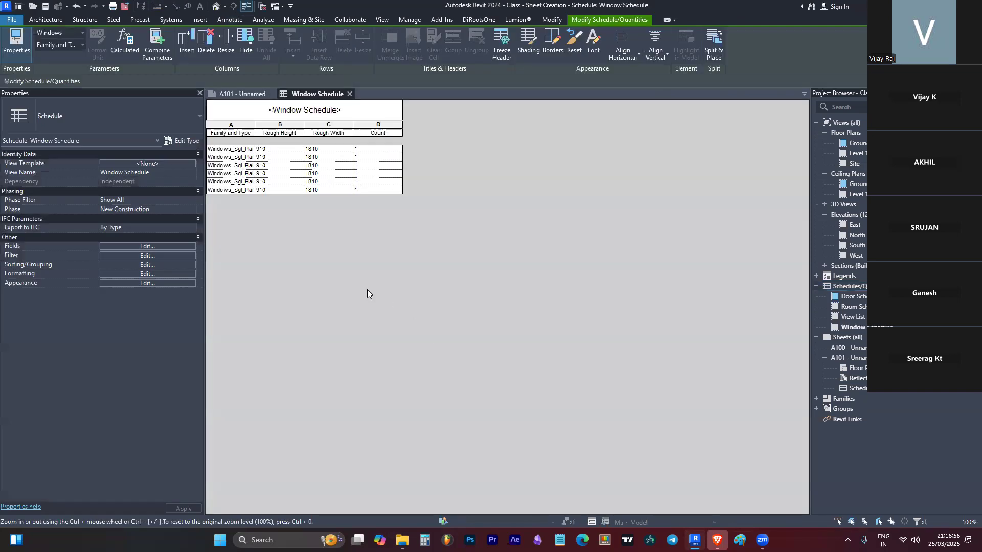
Step: Widen the Family and Type column to show the full type names and float the Window Schedule beside sheet A101
left_click_drag(254, 128, 296, 128)
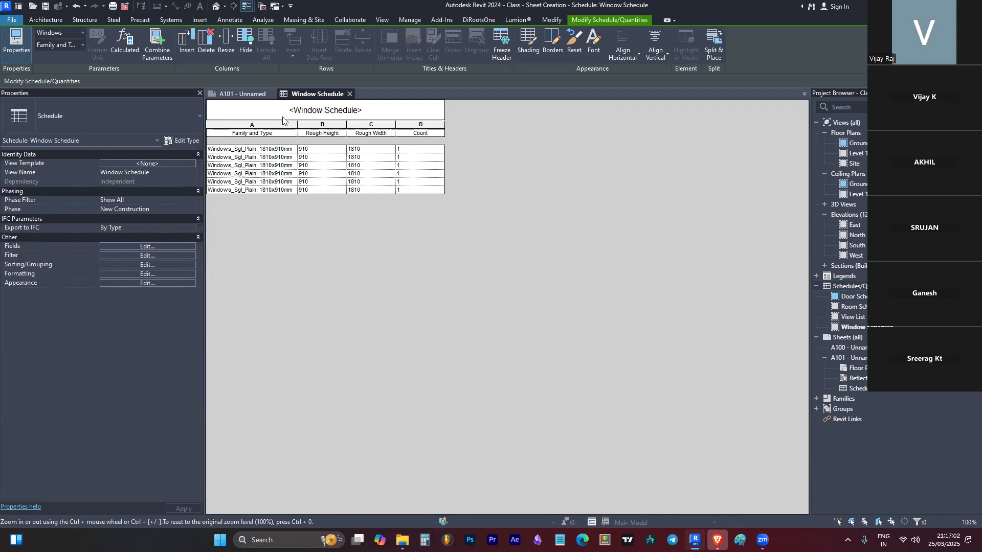
left_click_drag(310, 94, 444, 134)
Step: Activate the Ground Floor Plan viewport on sheet A101 for editing
scroll(383, 206, "up", 3)
left_click(361, 168)
scroll(451, 171, "up", 2)
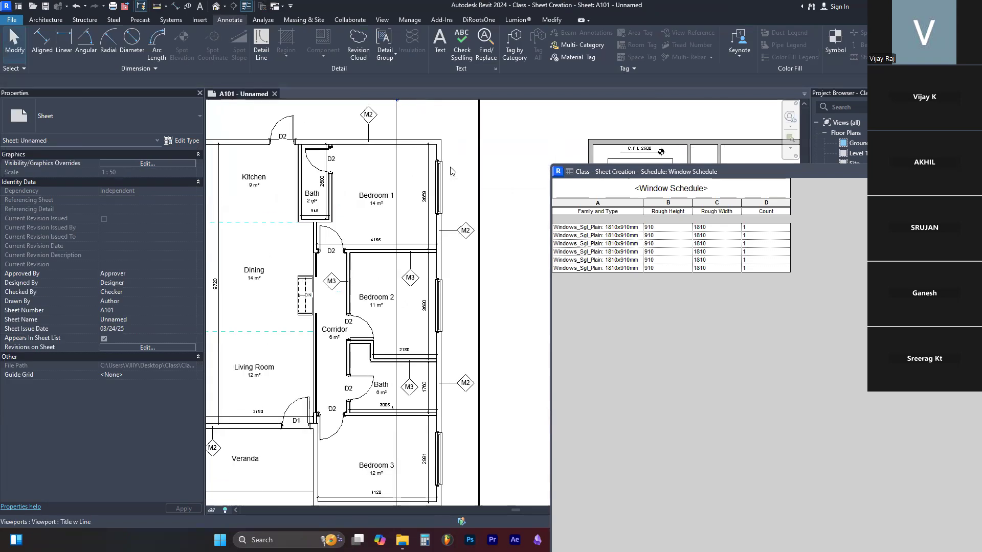
double_click(451, 171)
scroll(486, 154, "down", 3)
scroll(302, 188, "up", 2)
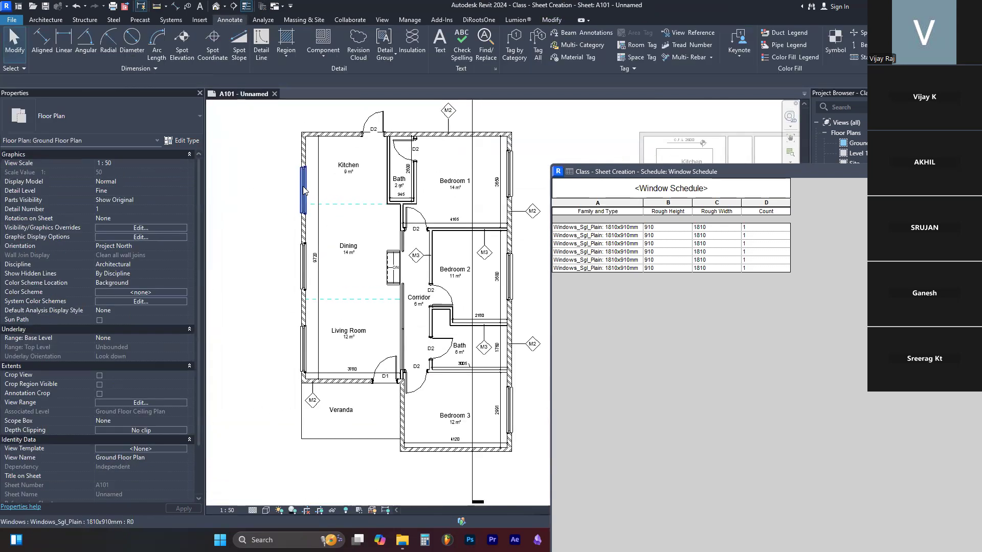
Step: Change the window in the kitchen's outer side wall to the 1360x1210mm type
left_click(303, 190)
left_click(139, 126)
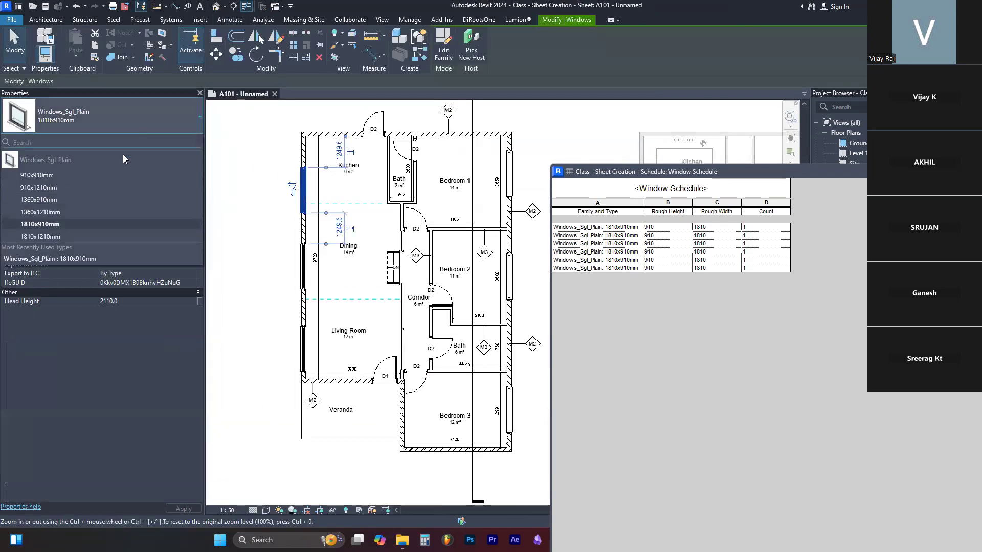
left_click(88, 211)
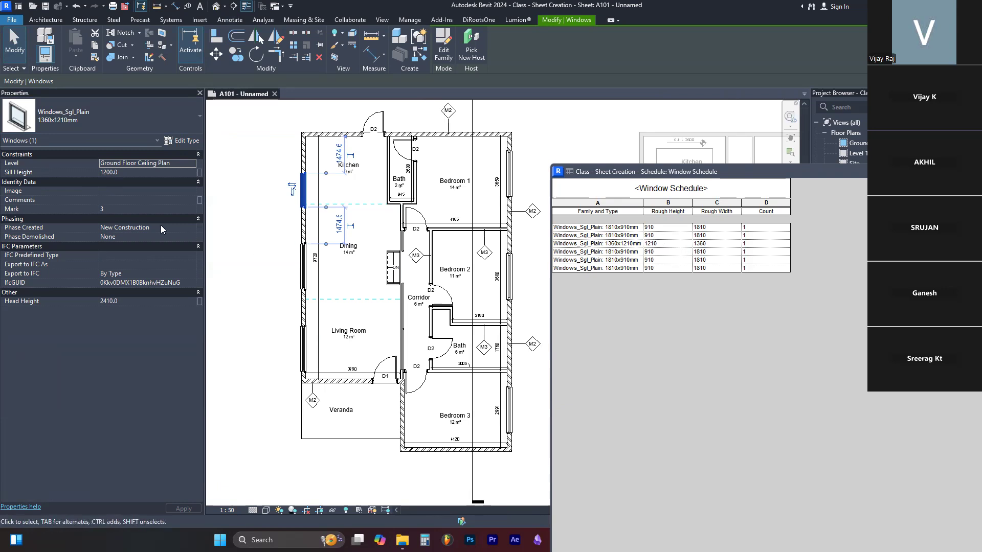
Step: Place a new Windows_Sgl_Plain 1360x1210mm window in the kitchen wall beside the D2 door
left_click(511, 170)
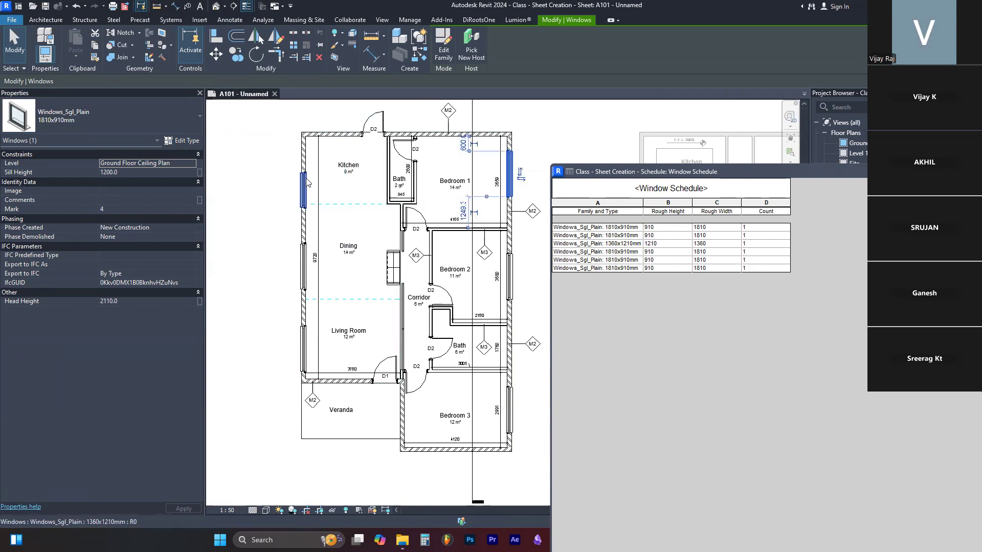
key("w")
key("n")
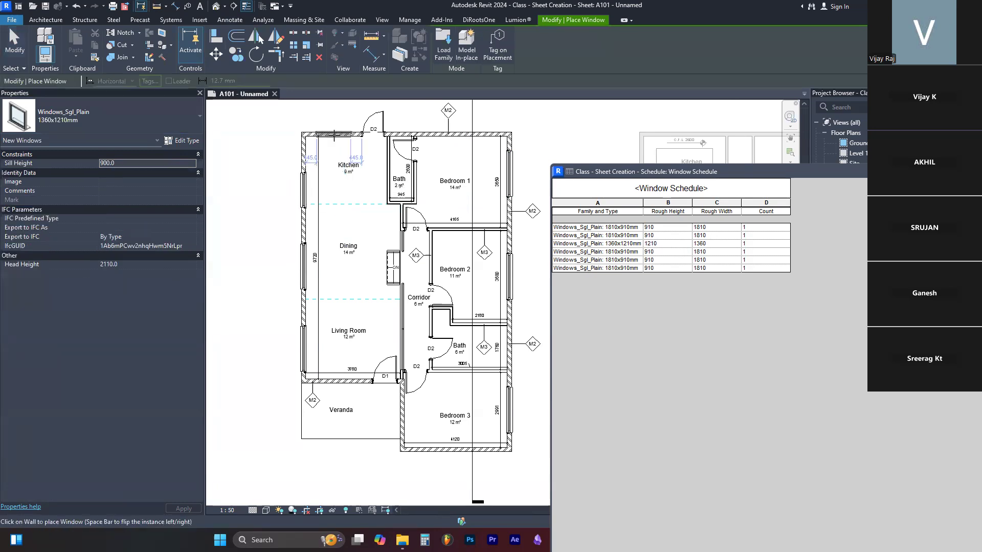
left_click(333, 134)
key("Escape")
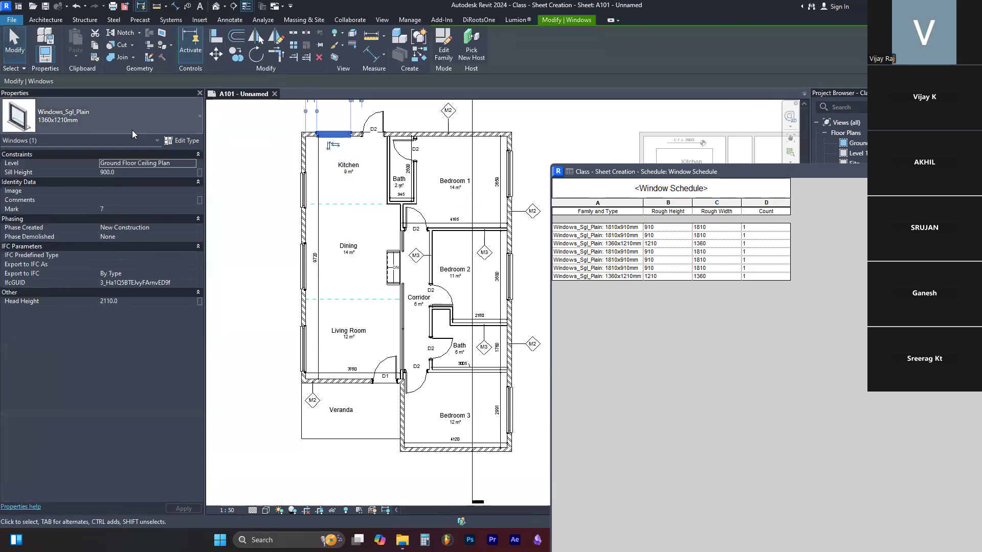
Step: Change the new kitchen window beside the D2 door to the 910x1210mm type
left_click(132, 130)
left_click(102, 187)
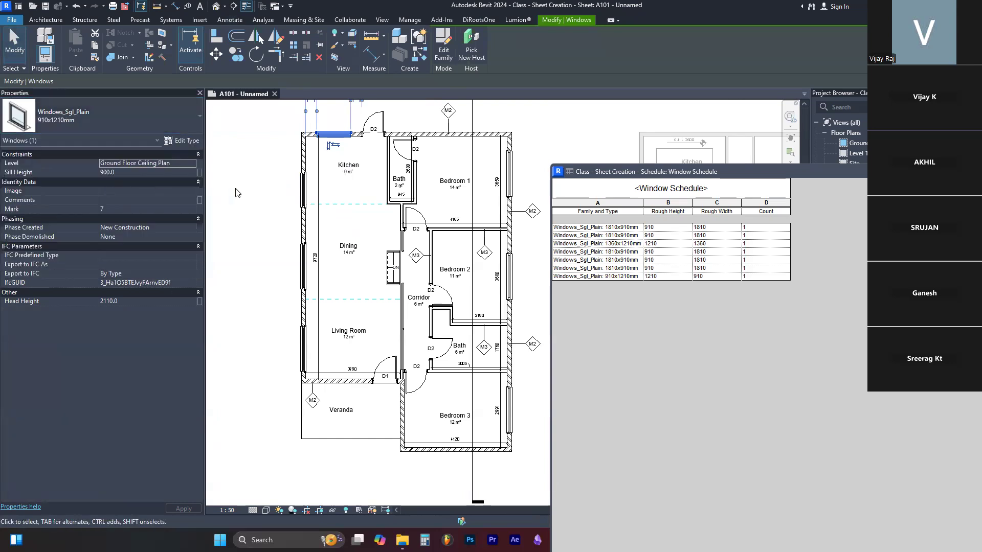
key("Escape")
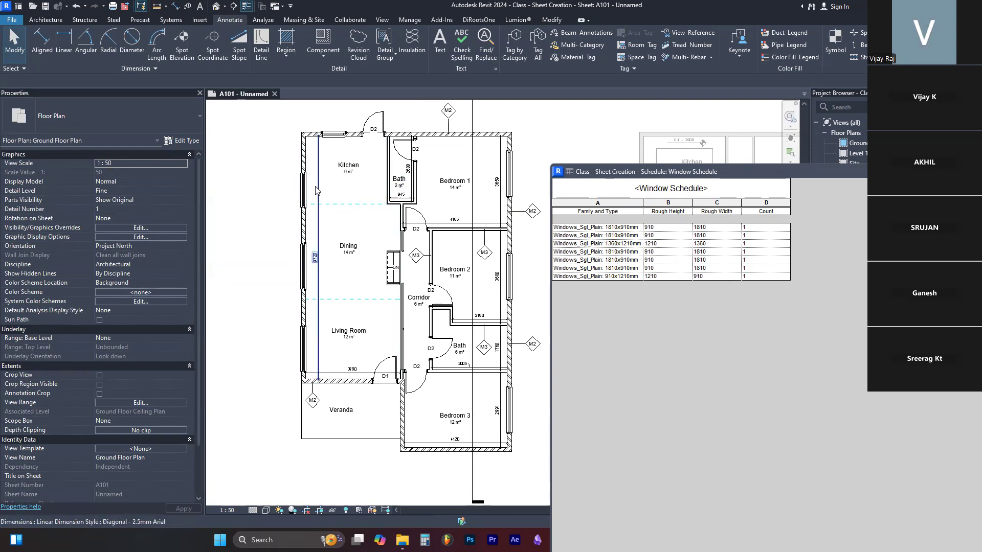
left_click(337, 135)
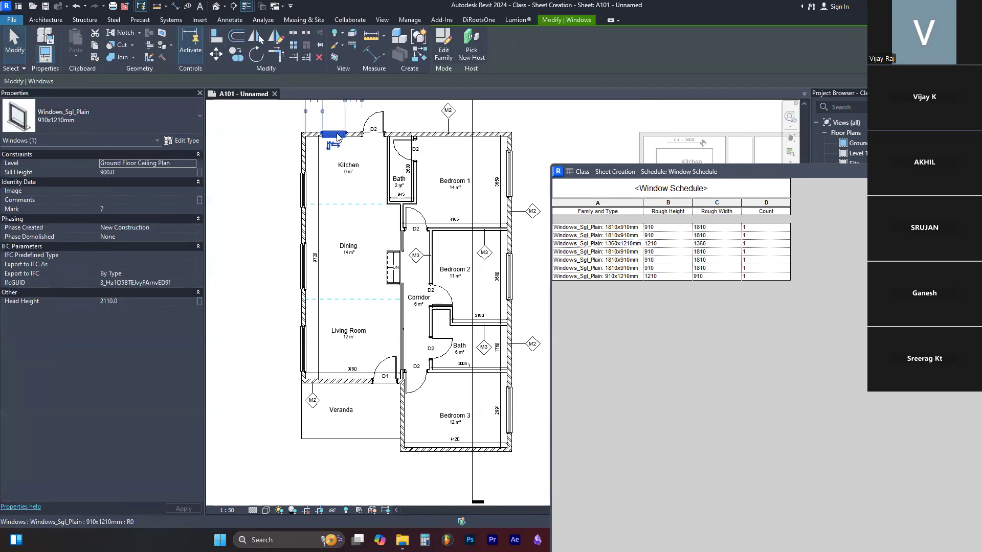
scroll(337, 134, "up", 4)
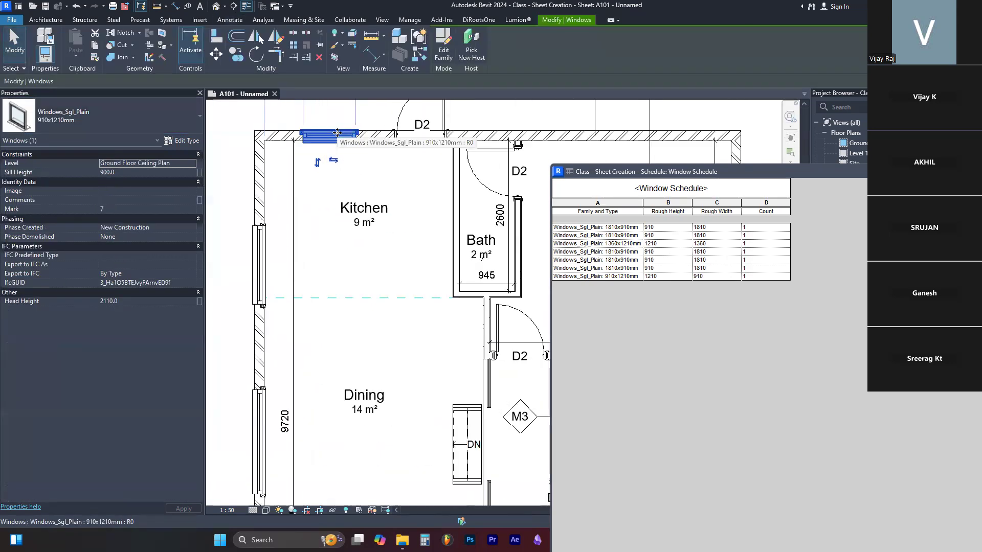
left_click(88, 117)
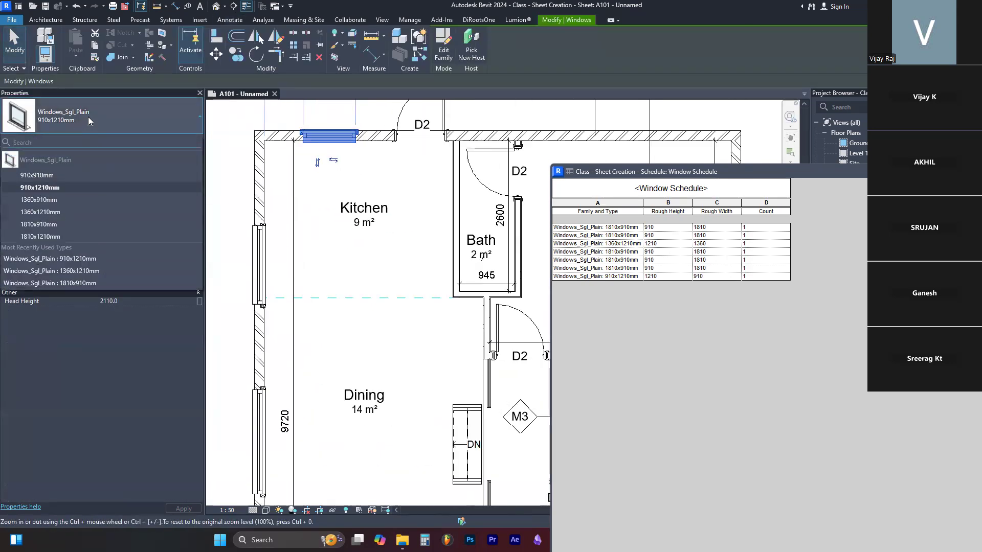
left_click(88, 117)
Step: Create a similar 1360x1210mm window from the kitchen side window and place it in Bedroom 1's upper wall
left_click(259, 263)
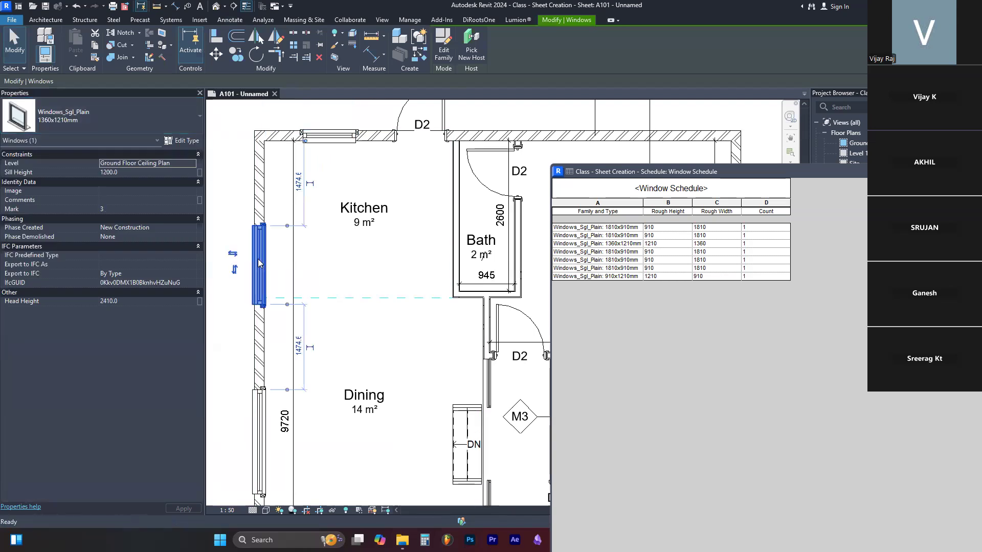
key("c")
key("s")
scroll(260, 264, "down", 3)
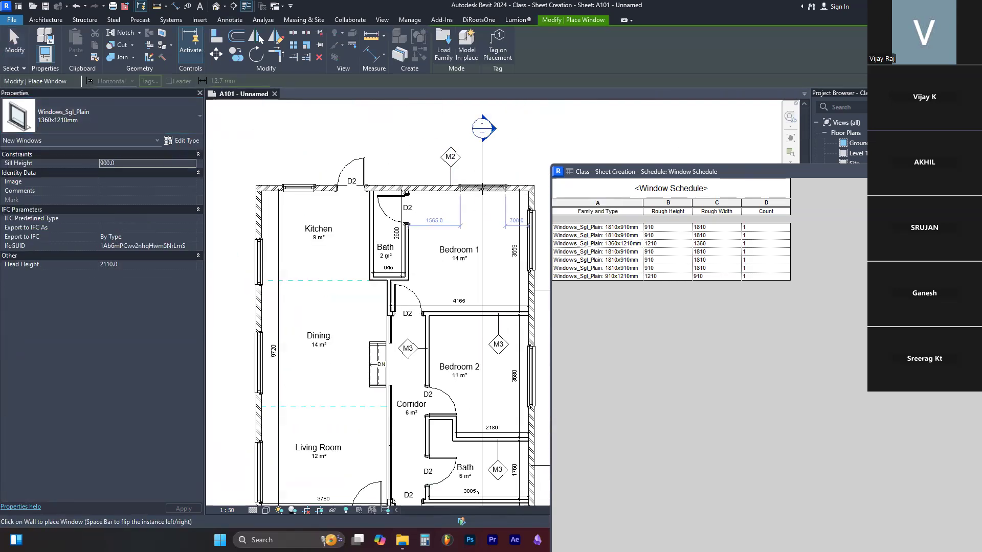
left_click(482, 188)
key("Escape")
key("Escape")
Step: Change the new window in Bedroom 1's upper wall to the 1360x910mm type
scroll(435, 220, "down", 3)
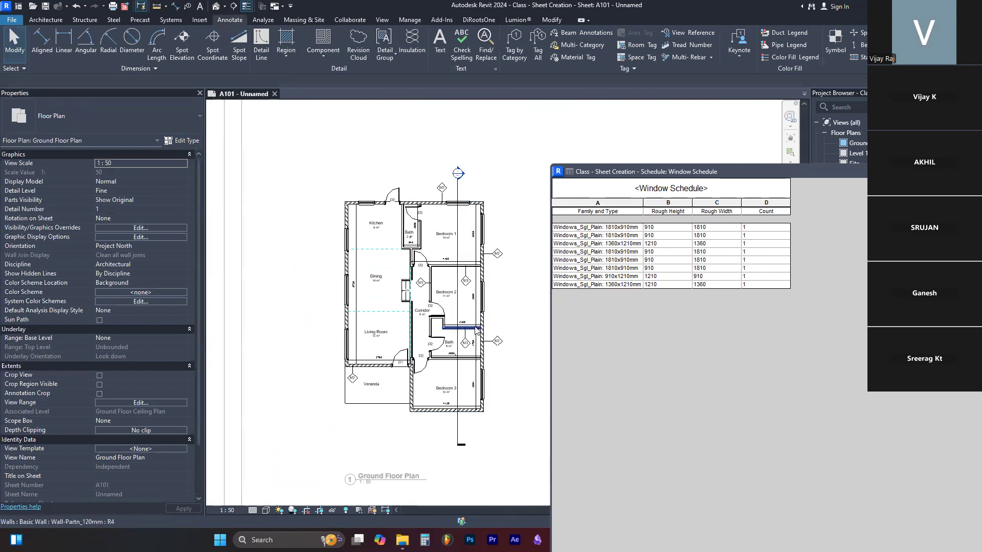
scroll(477, 331, "up", 3)
scroll(477, 331, "down", 2)
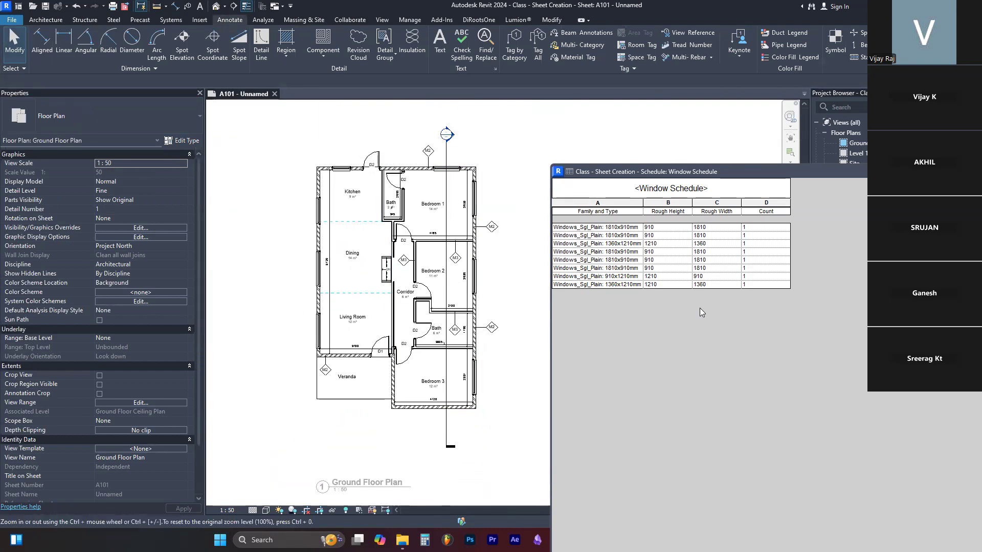
left_click(447, 169)
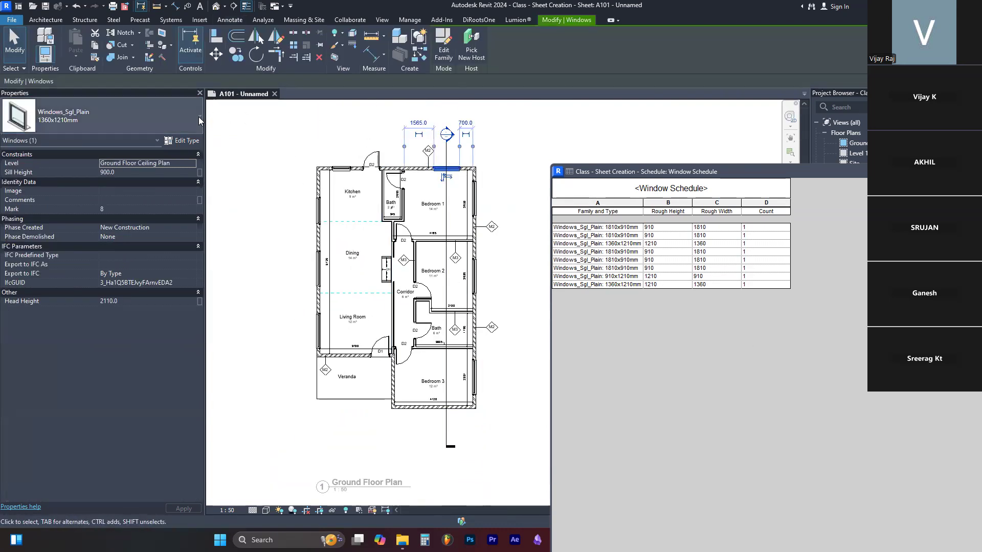
left_click(200, 117)
left_click(56, 202)
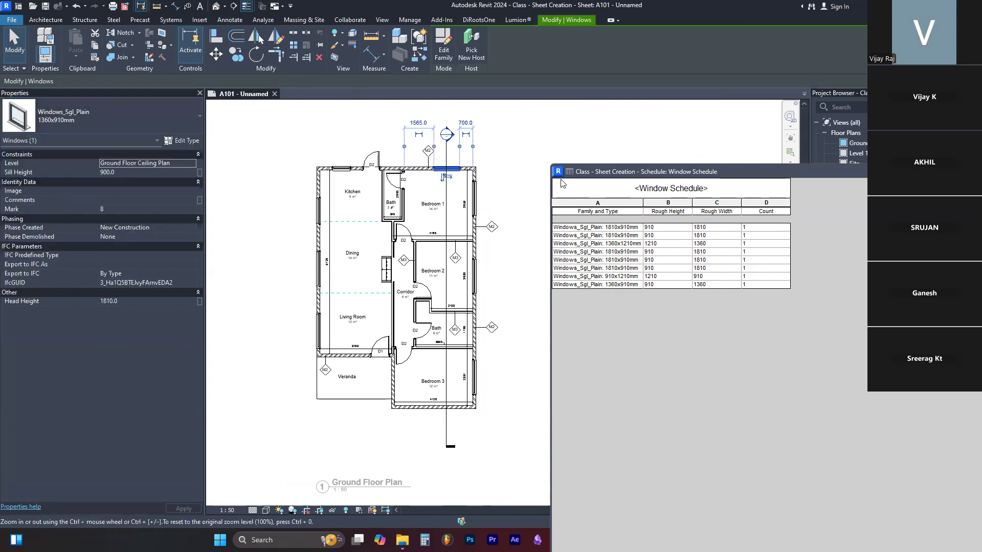
key("Escape")
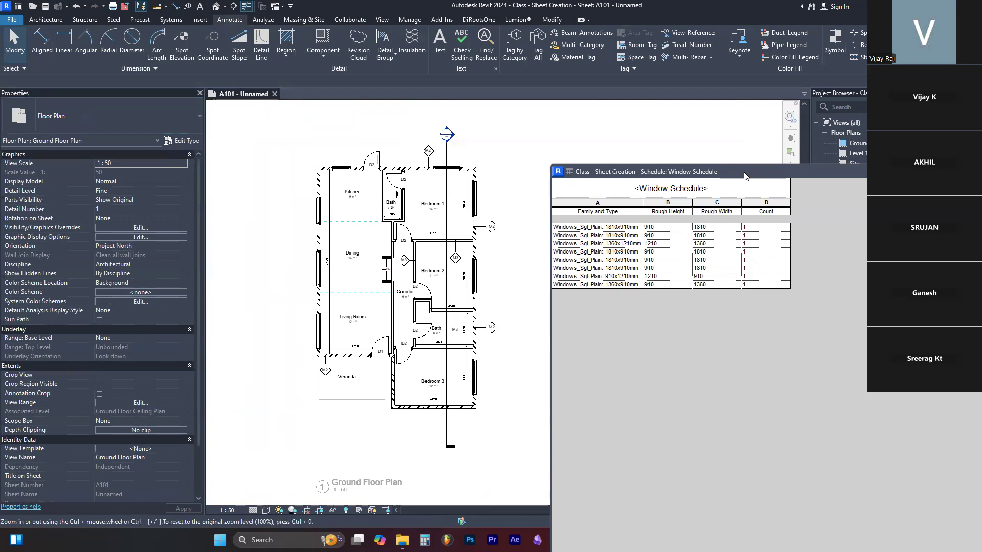
Step: In the window schedule's sorting settings, turn off itemizing every instance and enable grand totals with title, count, and totals
left_click_drag(745, 176, 747, 144)
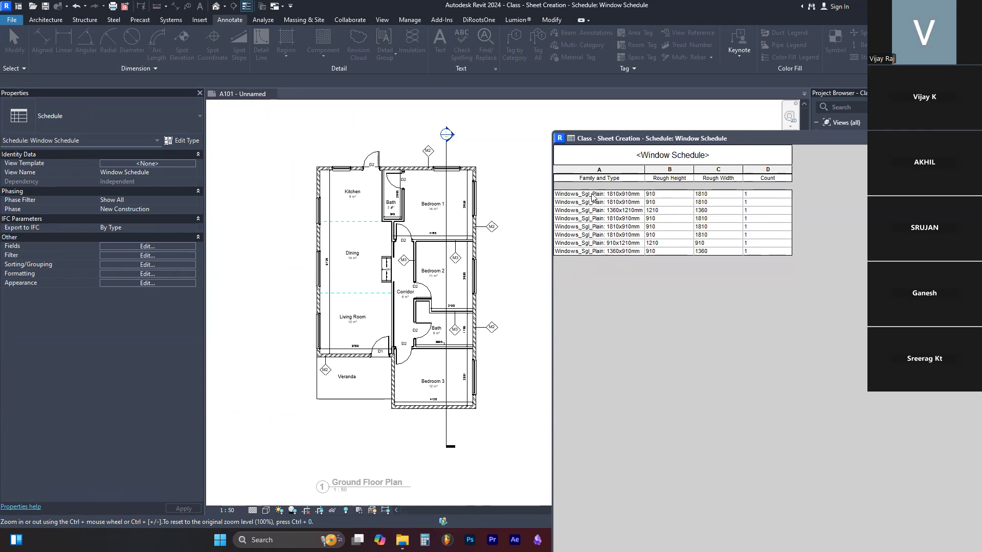
left_click(147, 255)
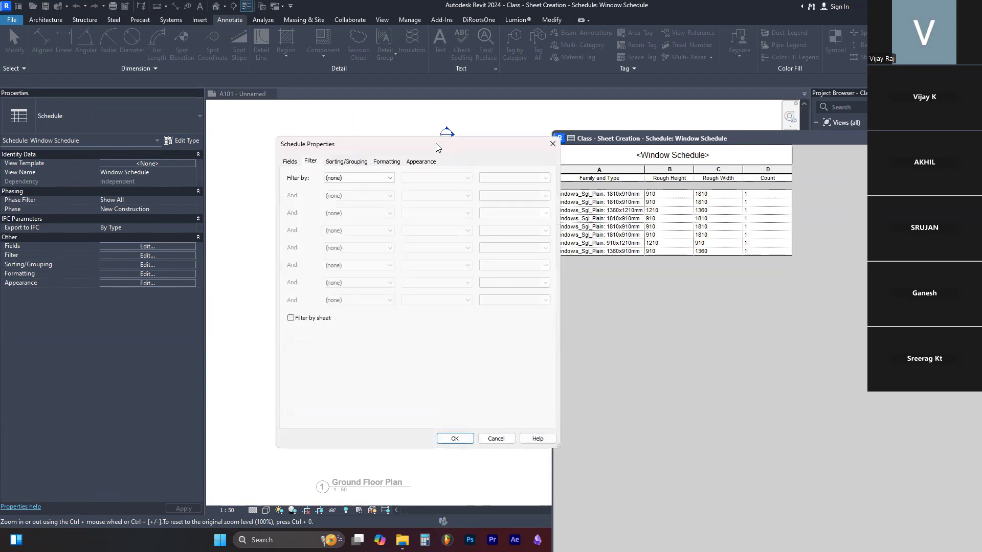
left_click_drag(438, 147, 386, 146)
left_click(295, 161)
left_click(250, 343)
left_click(241, 303)
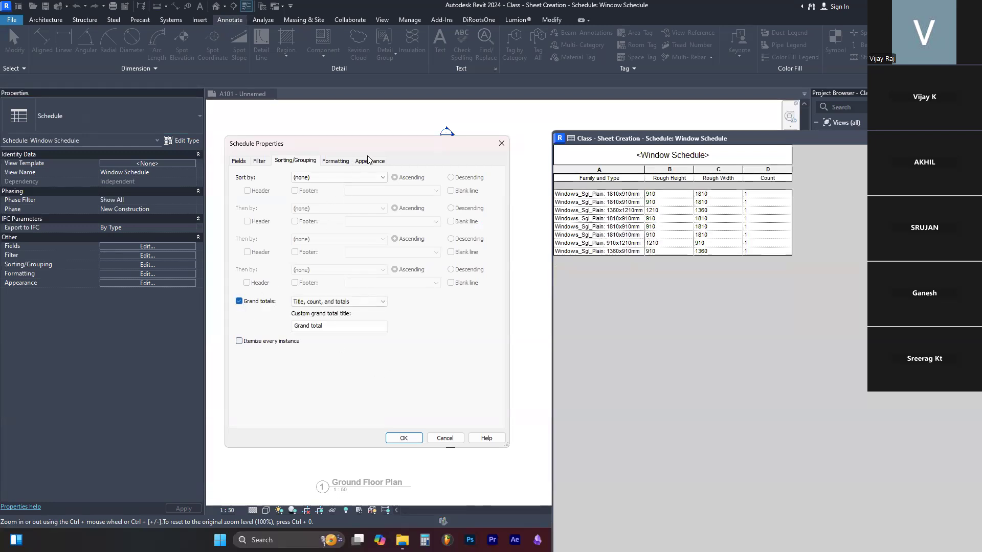
Step: Set the Count field to calculate totals and apply the window schedule properties
left_click(333, 163)
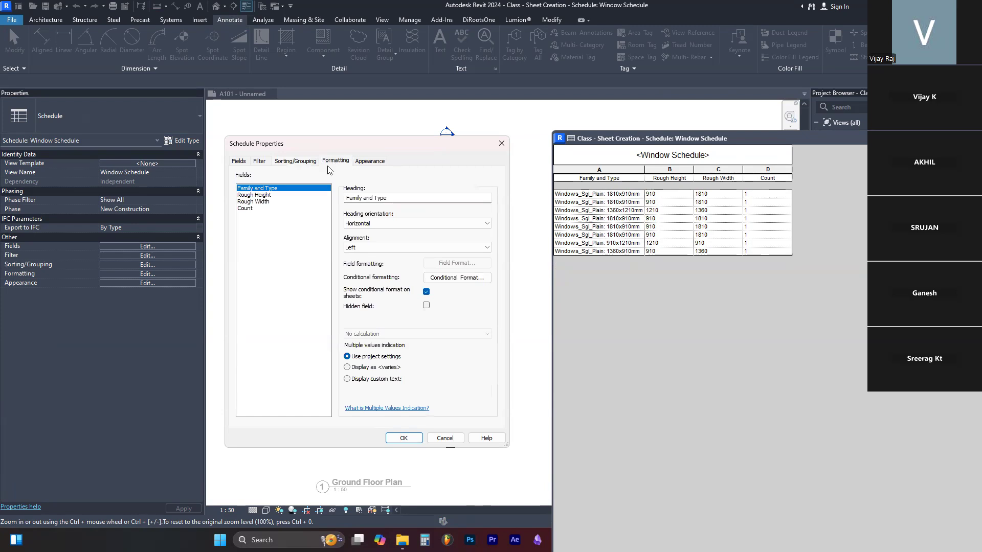
left_click(248, 209)
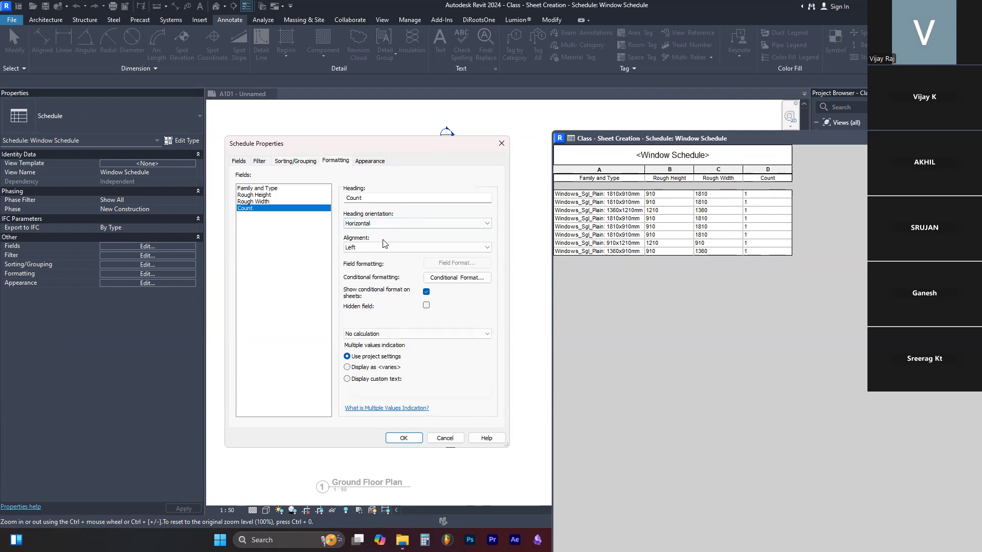
left_click(379, 335)
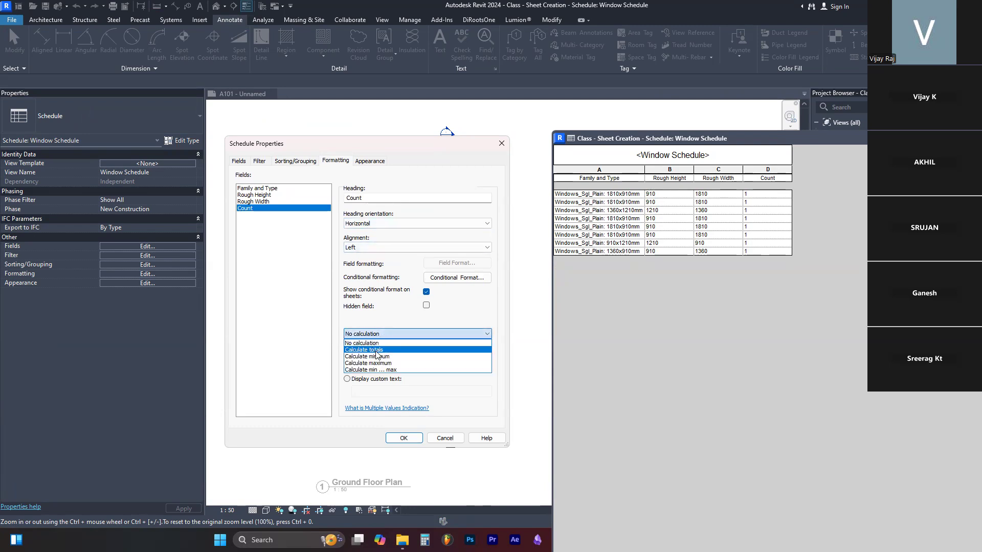
left_click(380, 350)
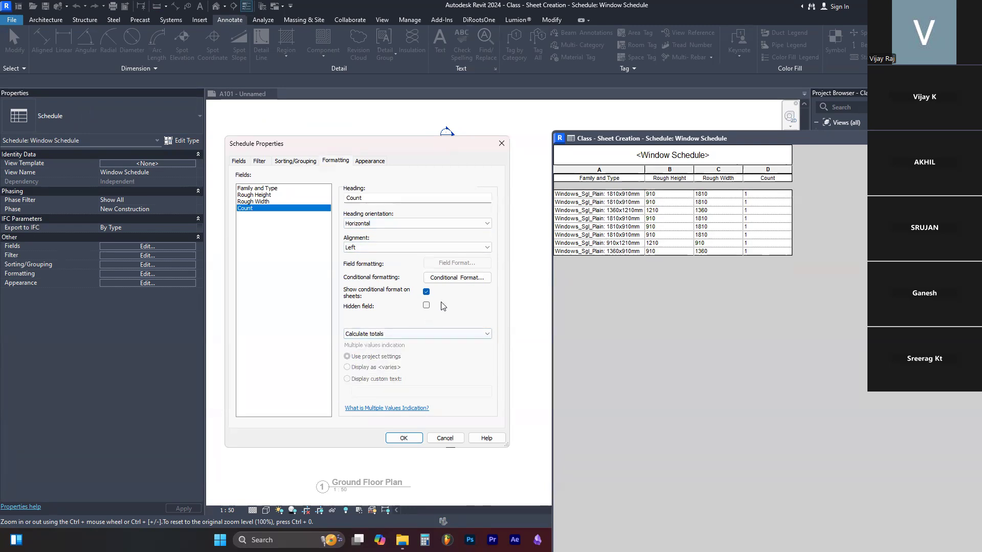
left_click(403, 438)
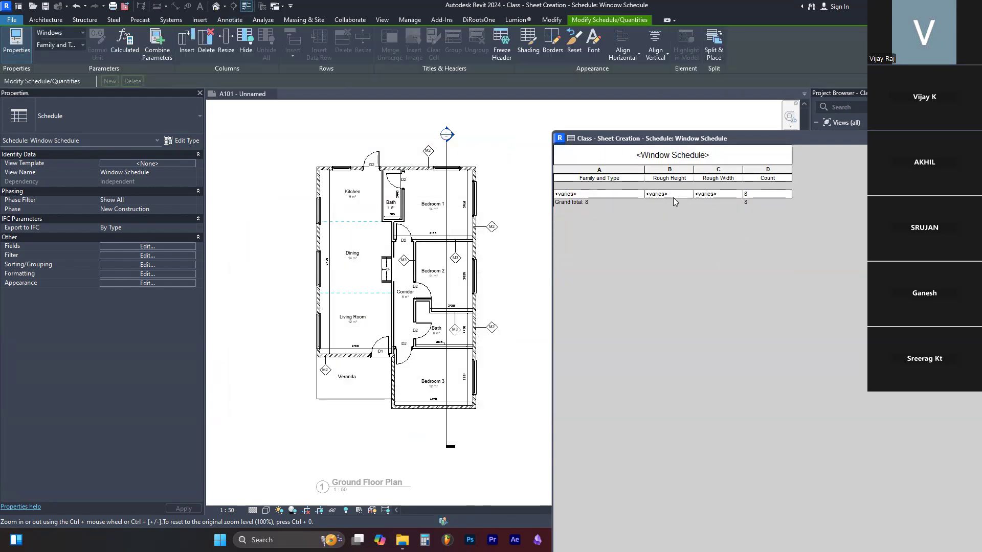
Step: Sort the window schedule by Family and Type in ascending order and widen its Family and Type column slightly
left_click(153, 265)
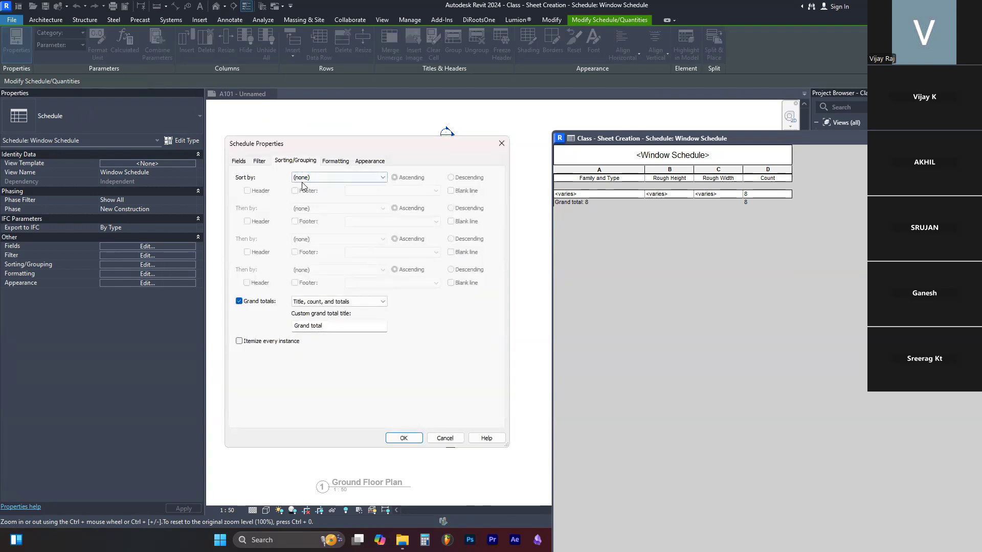
left_click(337, 177)
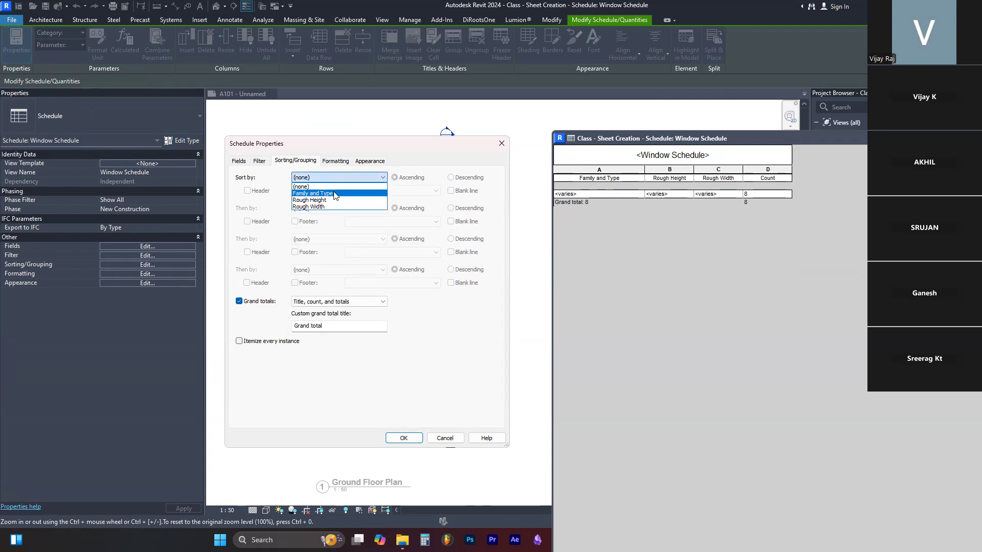
left_click(335, 194)
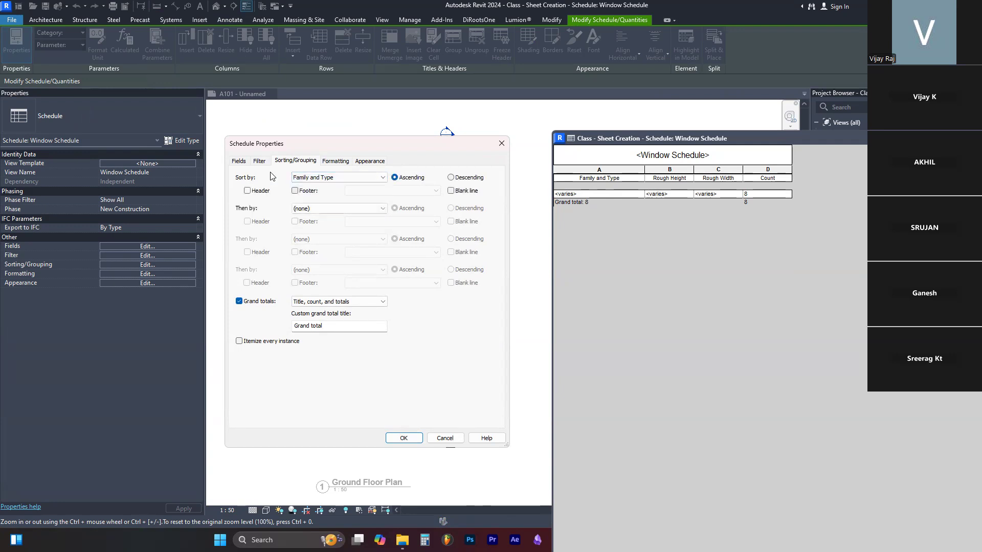
left_click(403, 438)
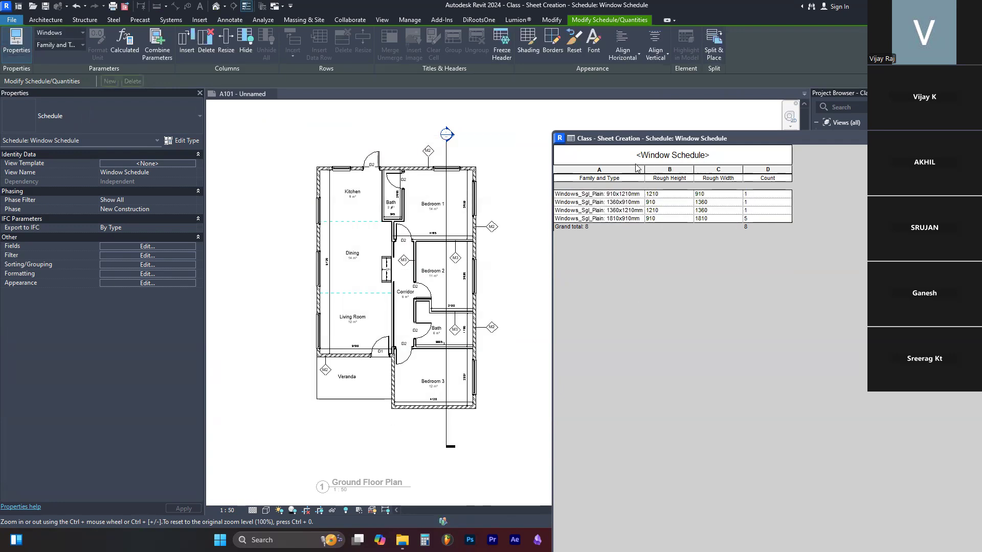
mouse_move(643, 168)
left_mouse_down()
mouse_move(686, 175)
mouse_move(648, 174)
left_mouse_up()
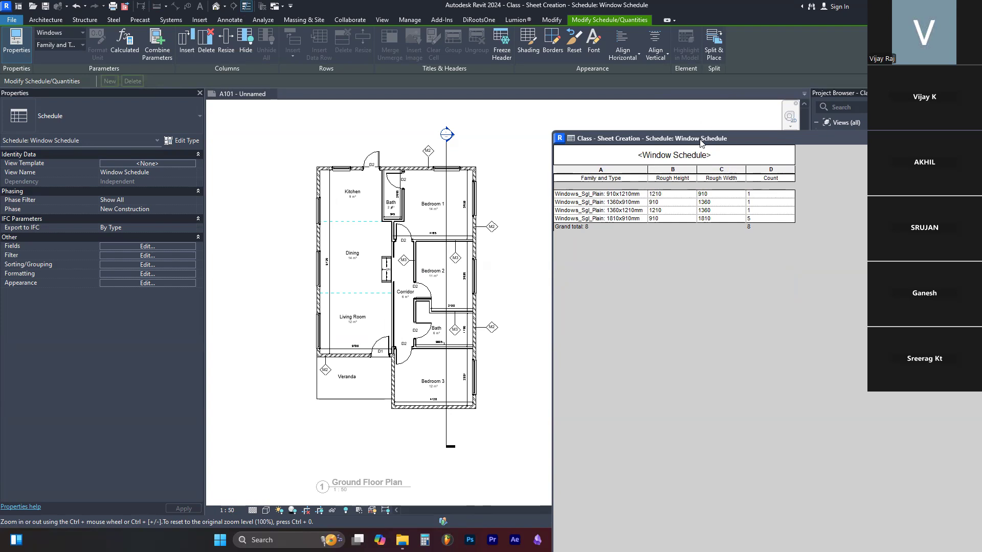
Step: Place the Window Schedule on sheet A101 directly above the Door Schedule, beside the title block
left_click_drag(700, 142, 930, 379)
scroll(673, 272, "down", 4)
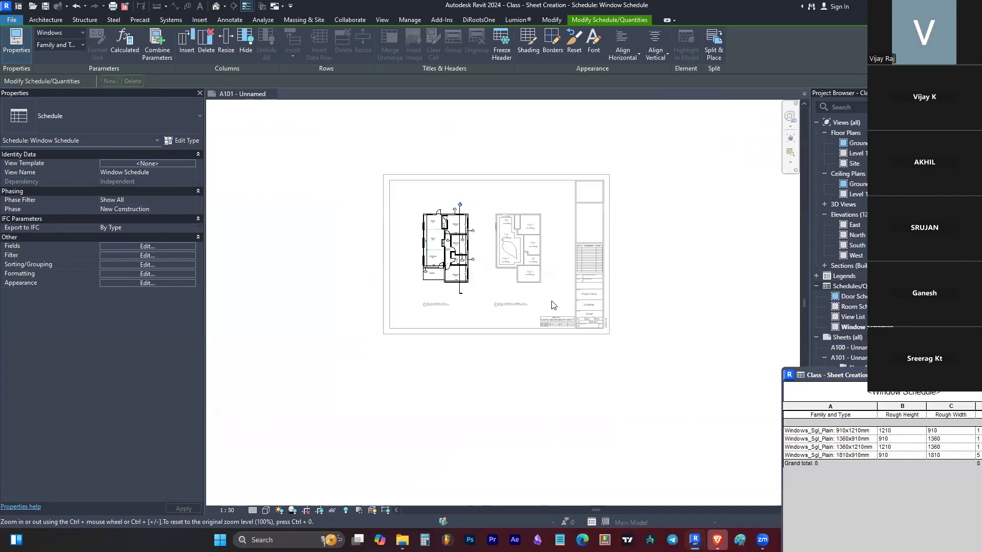
left_click(757, 306)
scroll(583, 285, "up", 4)
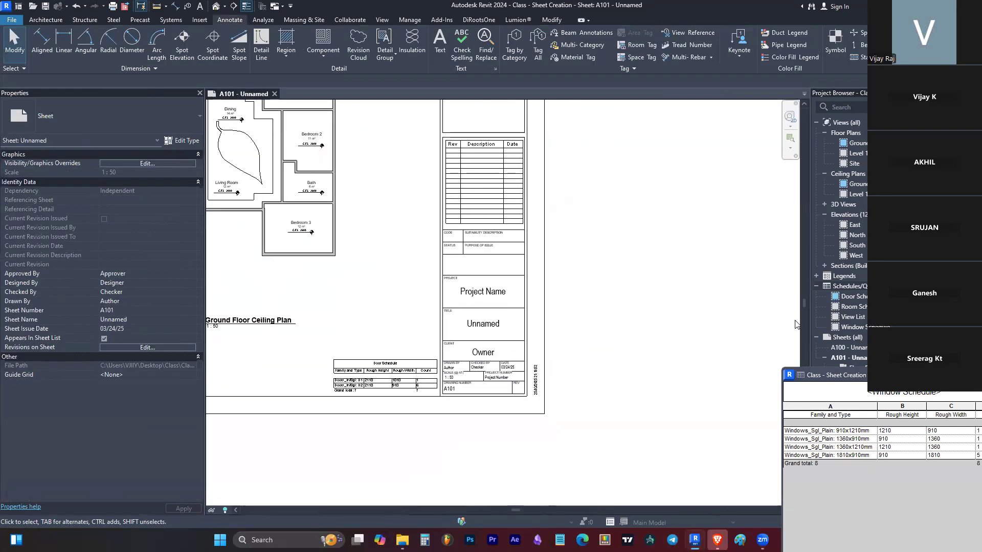
left_click(855, 327)
left_click_drag(866, 323, 471, 259)
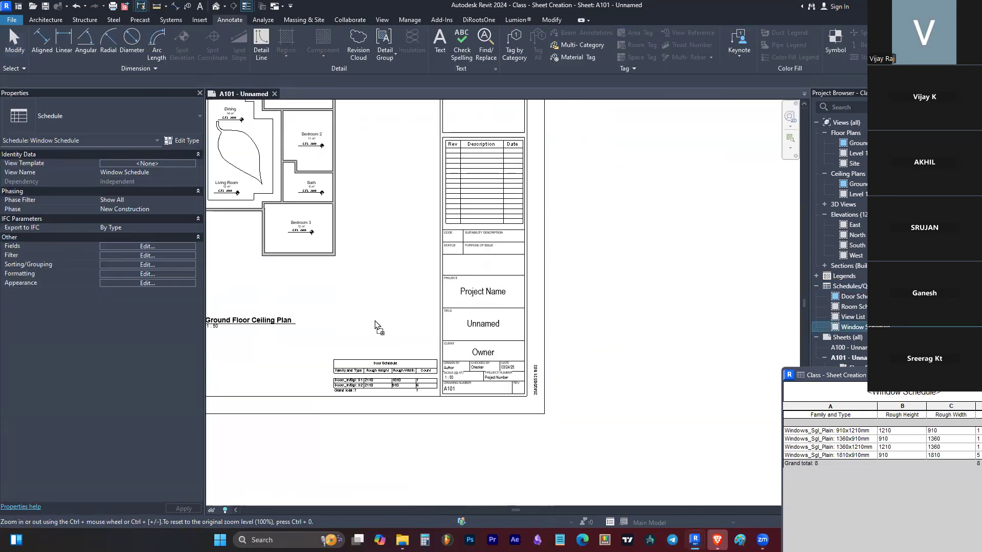
left_click_drag(375, 322, 376, 323)
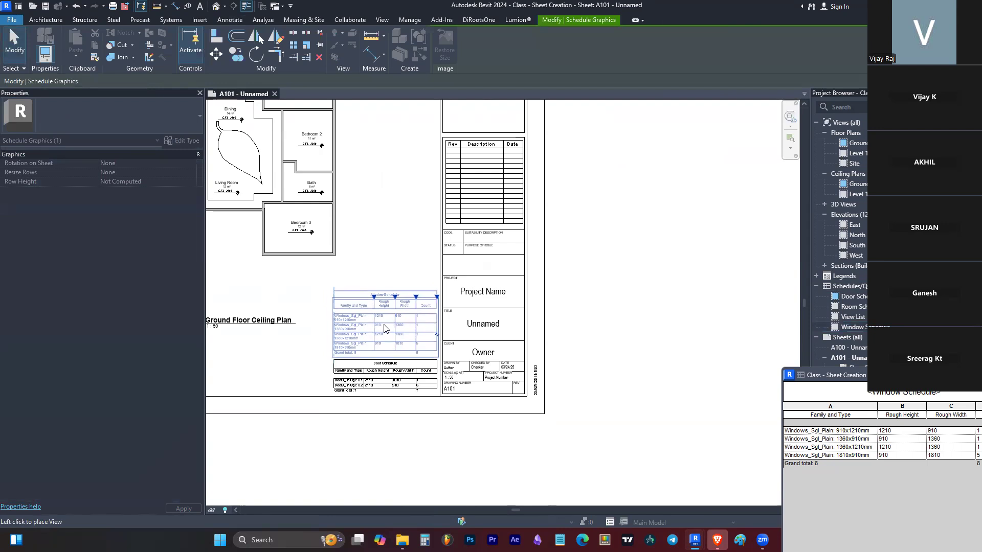
left_click(385, 328)
Step: Resize the placed window schedule's columns so the headings and each window type fit on a single line
scroll(381, 328, "up", 5)
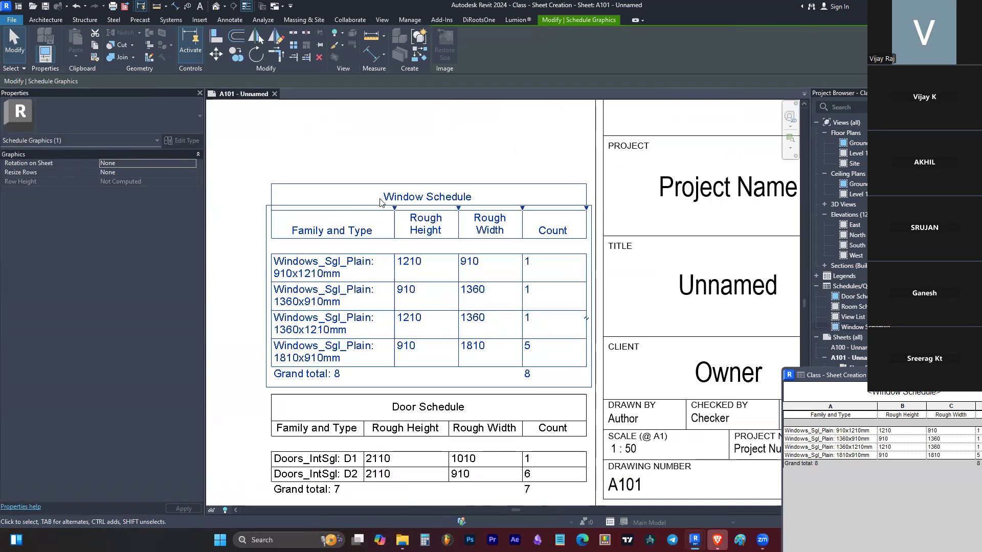
left_click_drag(393, 211, 450, 213)
left_click_drag(513, 208, 523, 208)
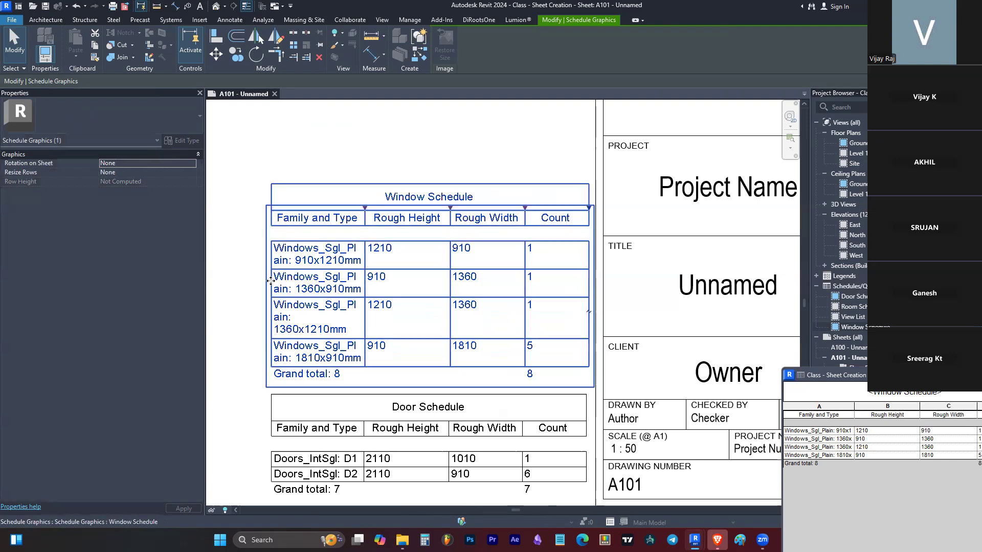
left_click_drag(366, 209, 469, 208)
Step: Move the window schedule over the door schedule to line up their columns, and narrow its Rough Width column to match
left_click_drag(465, 246, 355, 403)
scroll(367, 338, "down", 4)
scroll(386, 292, "up", 6)
scroll(387, 406, "down", 2)
scroll(391, 286, "up", 2)
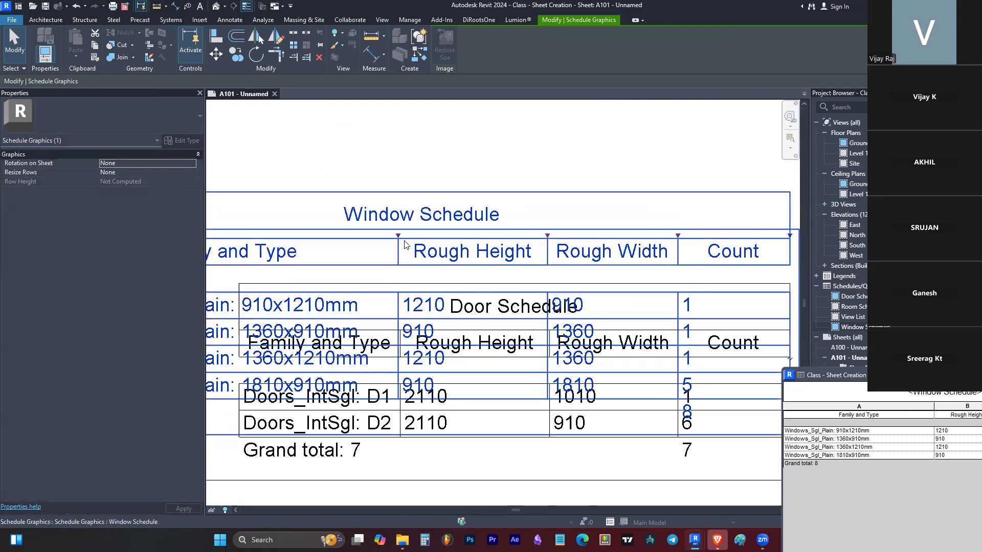
scroll(421, 258, "up", 5)
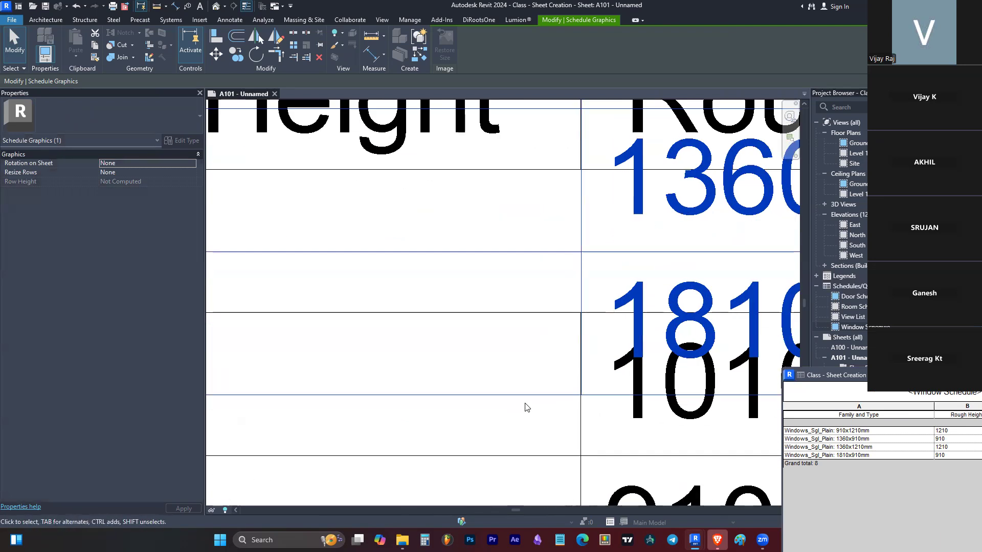
scroll(458, 316, "down", 4)
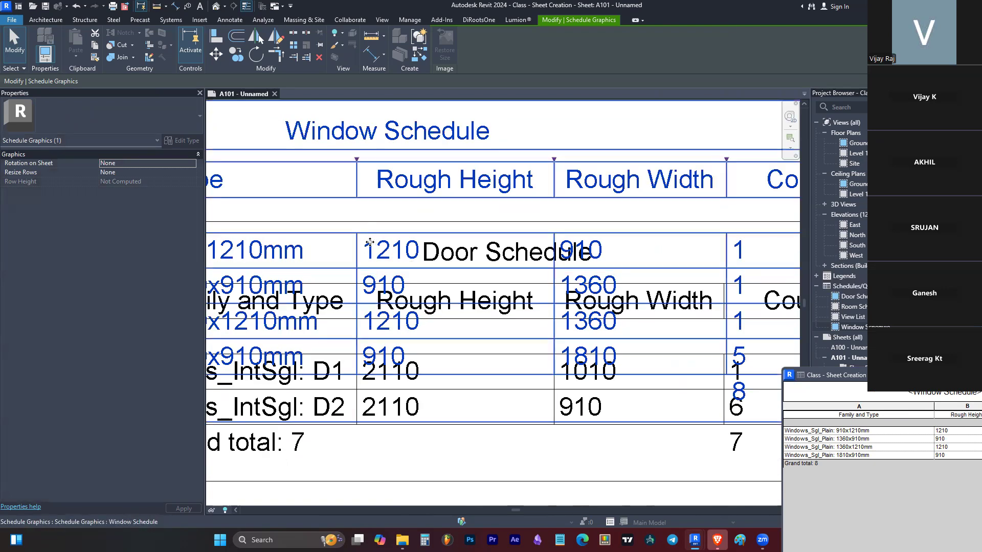
scroll(370, 242, "down", 3)
scroll(604, 215, "up", 2)
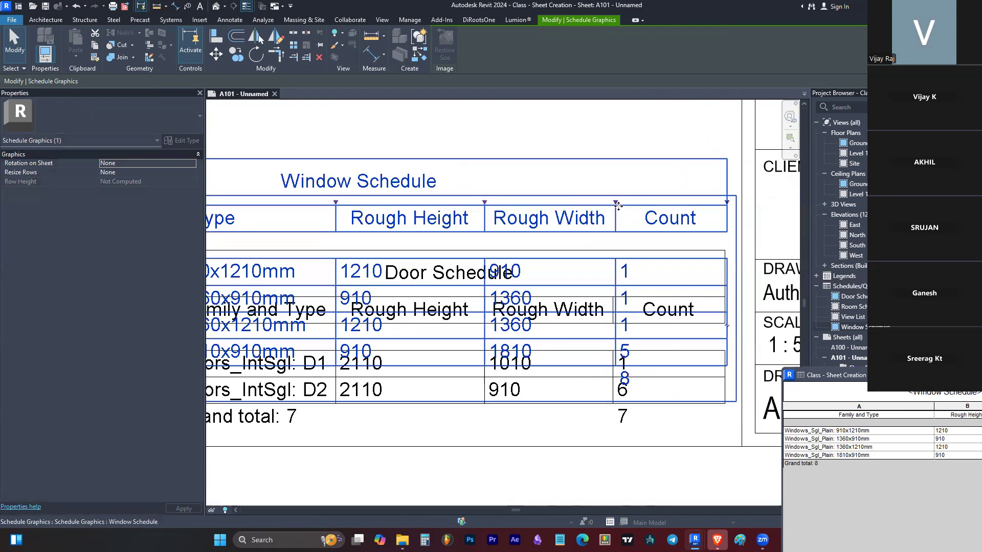
left_click_drag(618, 206, 614, 208)
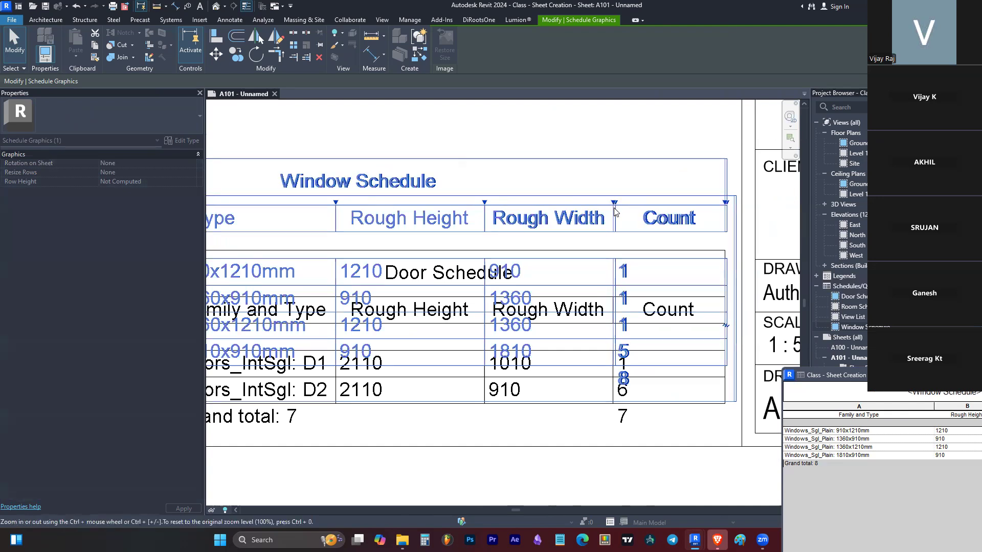
Step: Move the door schedule above the window schedule, and shift both schedules slightly down on the sheet
scroll(556, 213, "down", 2)
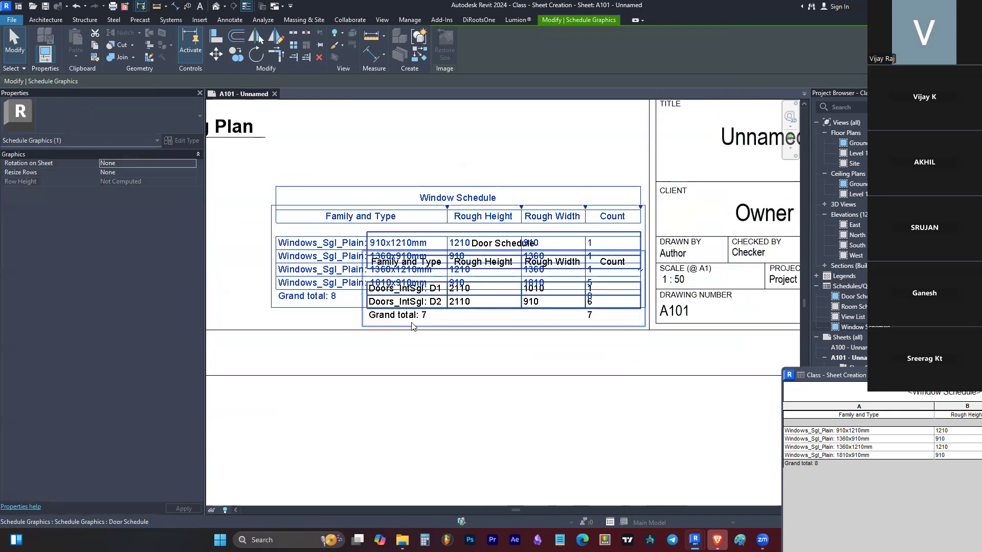
left_click(462, 311)
left_click_drag(462, 309, 462, 165)
left_click(479, 241)
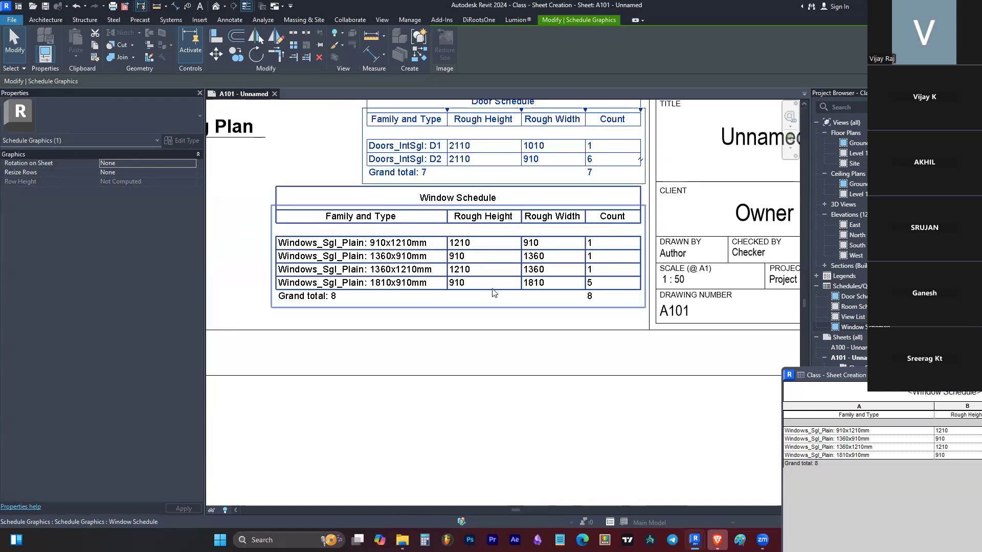
scroll(478, 241, "down", 2)
left_click(491, 216, "ctrl")
left_click_drag(488, 274, 487, 286)
left_click(484, 427)
Step: Bring the floating Window Schedule view back into reach and close it
scroll(517, 465, "down", 3)
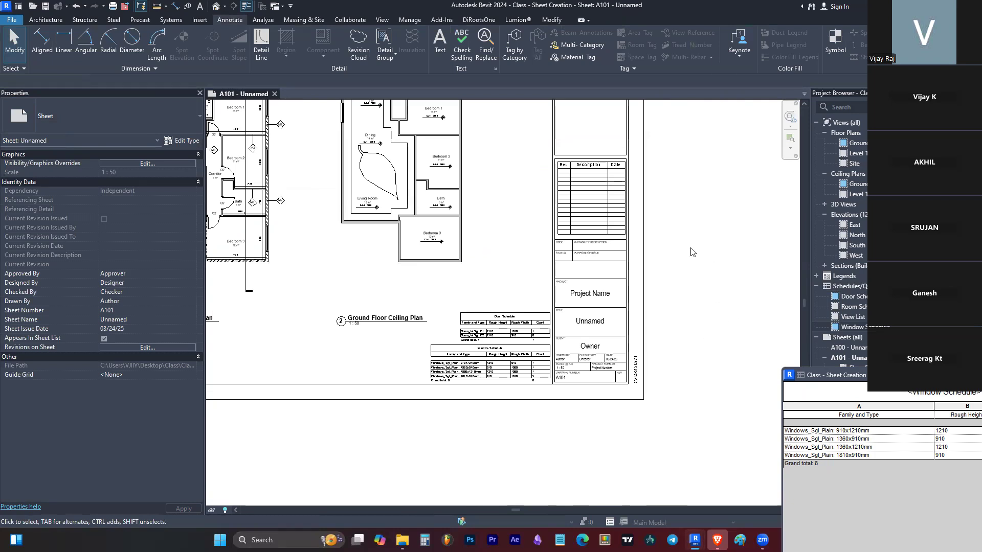
scroll(693, 252, "down", 4)
scroll(675, 224, "up", 1)
scroll(588, 230, "up", 2)
scroll(553, 246, "down", 3)
scroll(518, 261, "up", 2)
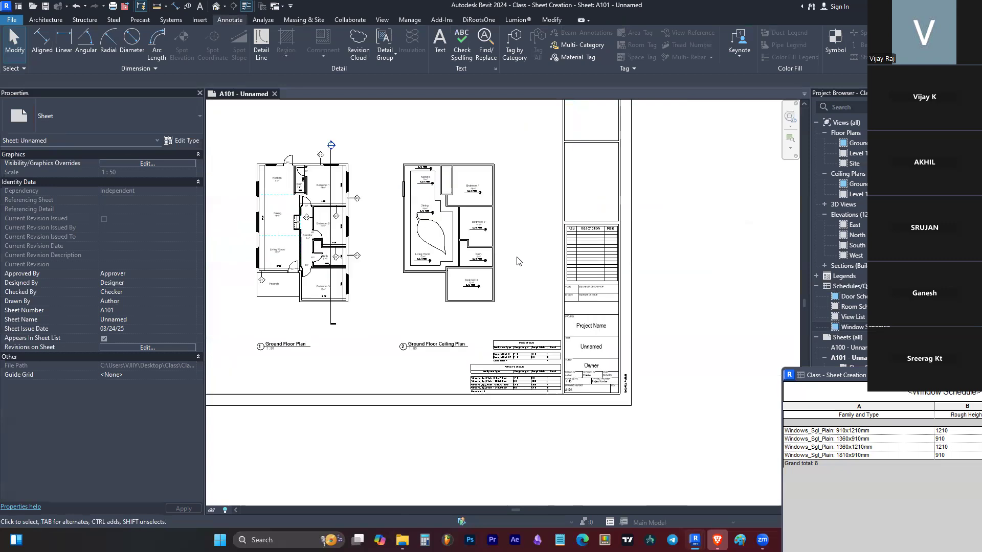
left_click(51, 21)
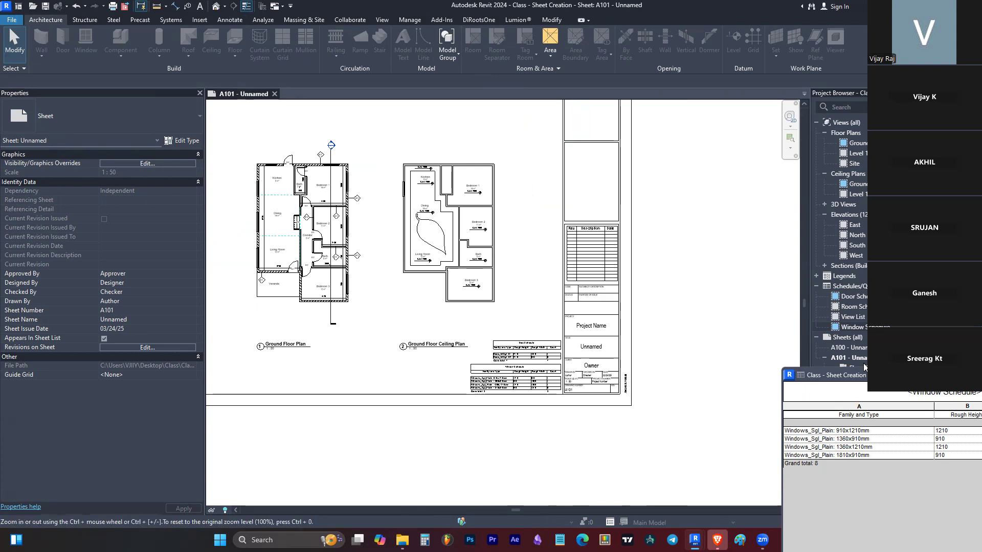
left_click_drag(839, 376, 218, 137)
left_click(758, 138)
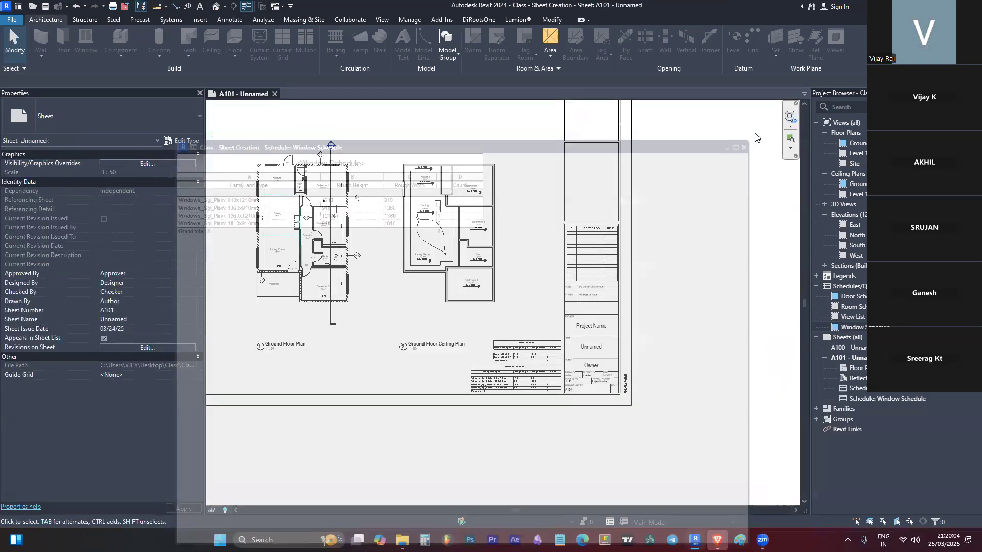
scroll(291, 241, "up", 5)
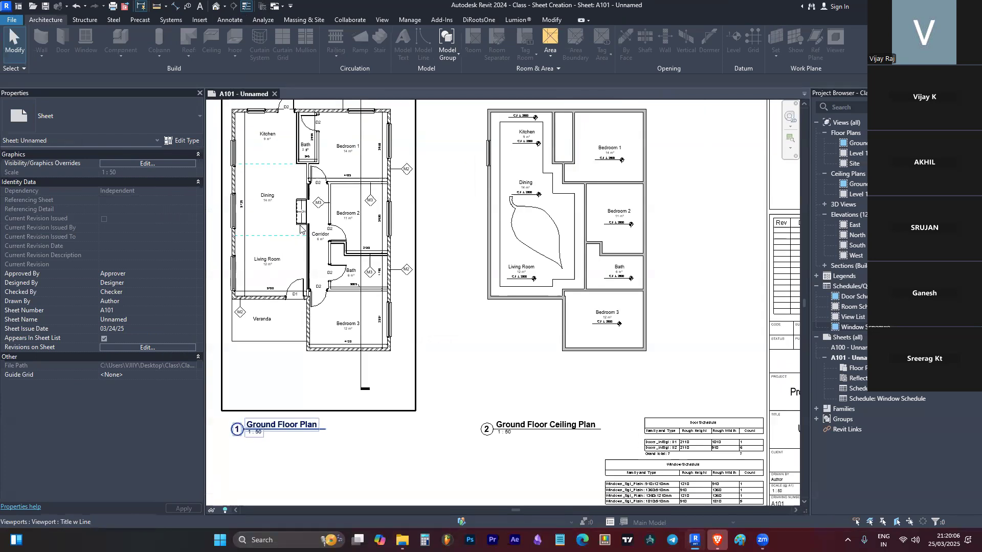
scroll(324, 219, "up", 2)
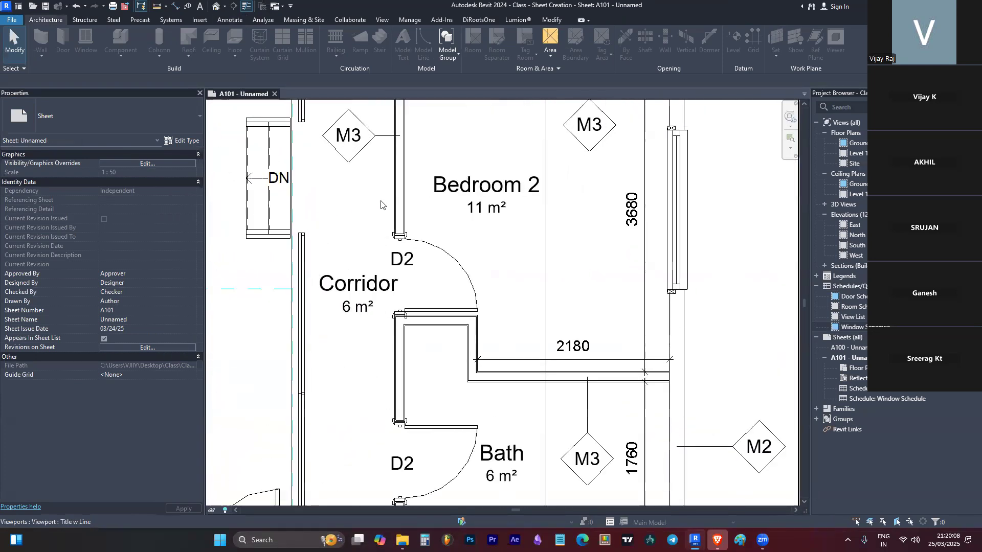
scroll(415, 194, "down", 5)
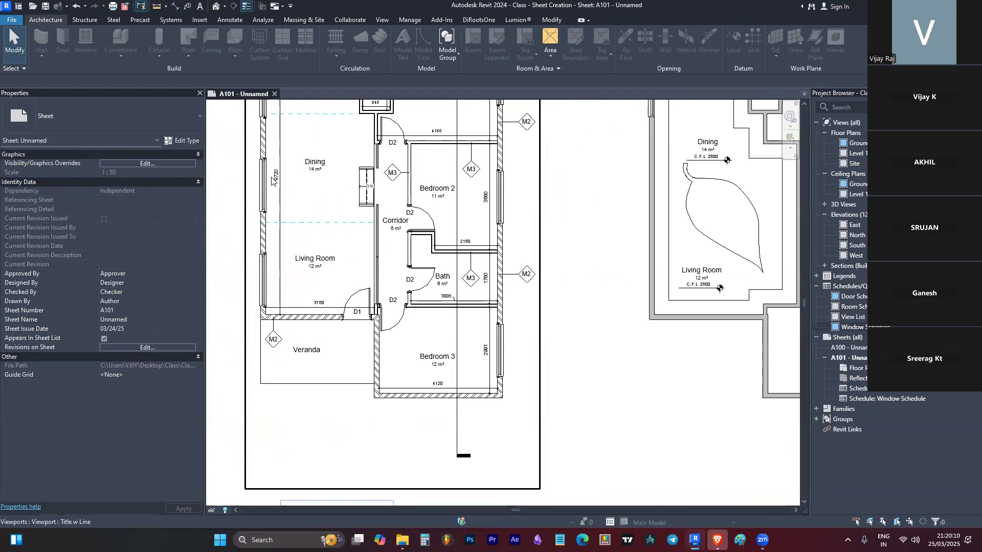
scroll(270, 288, "down", 1)
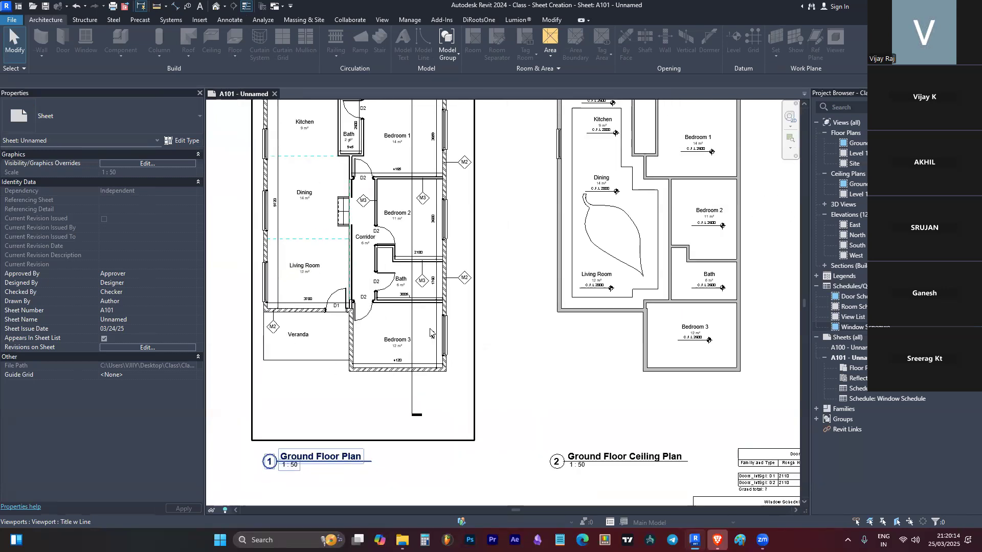
scroll(457, 289, "down", 2)
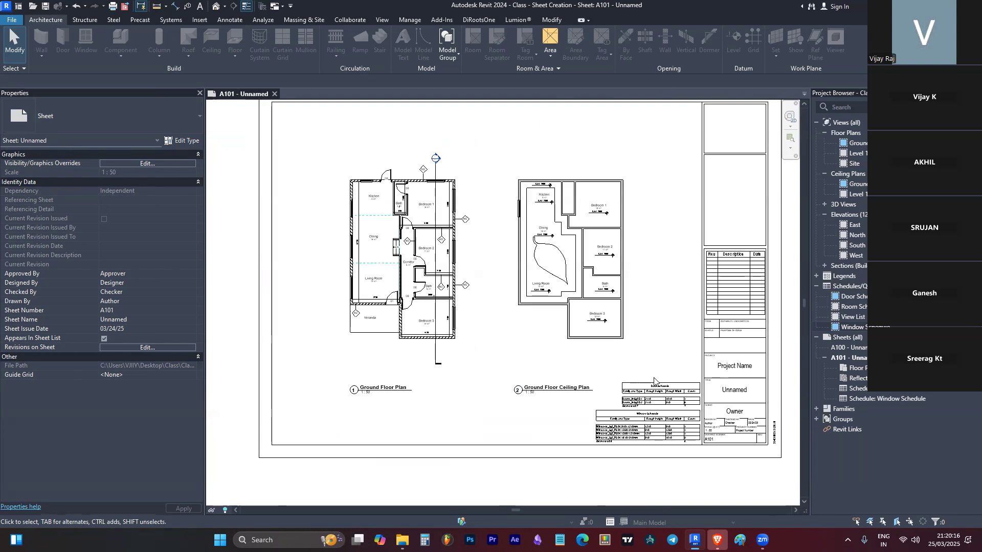
scroll(623, 392, "up", 1)
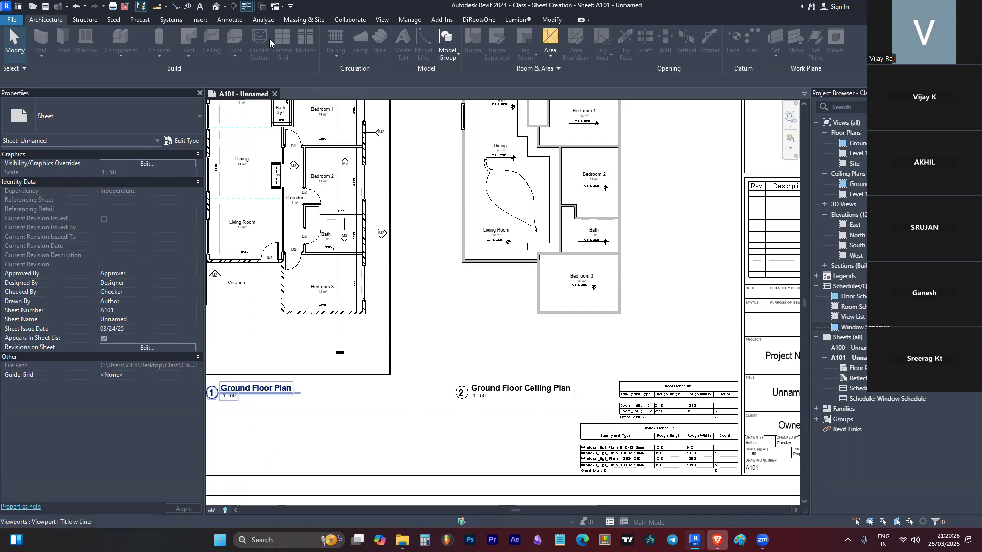
Step: Activate the Ground Floor Plan viewport on sheet A101 for annotation
left_click(231, 20)
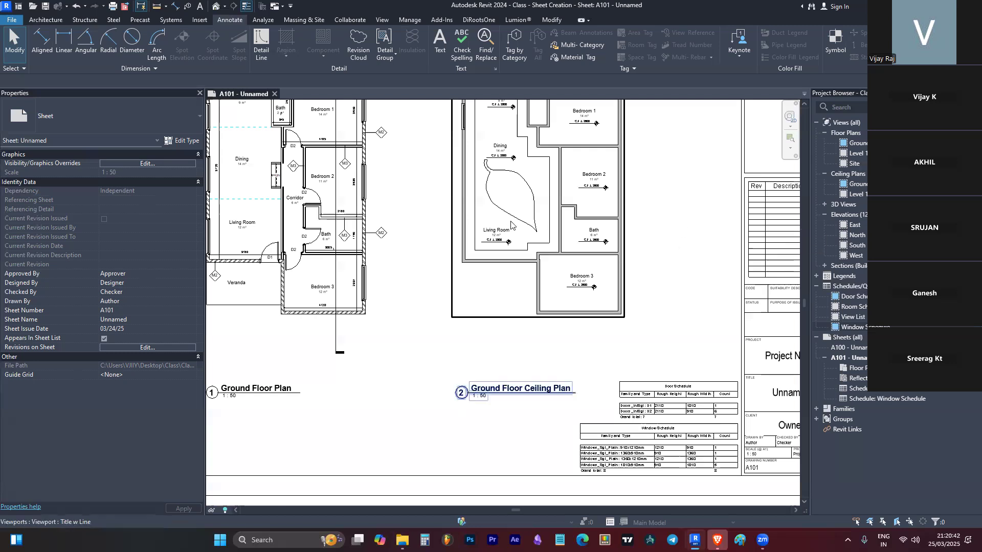
scroll(507, 221, "down", 3)
left_click(376, 204)
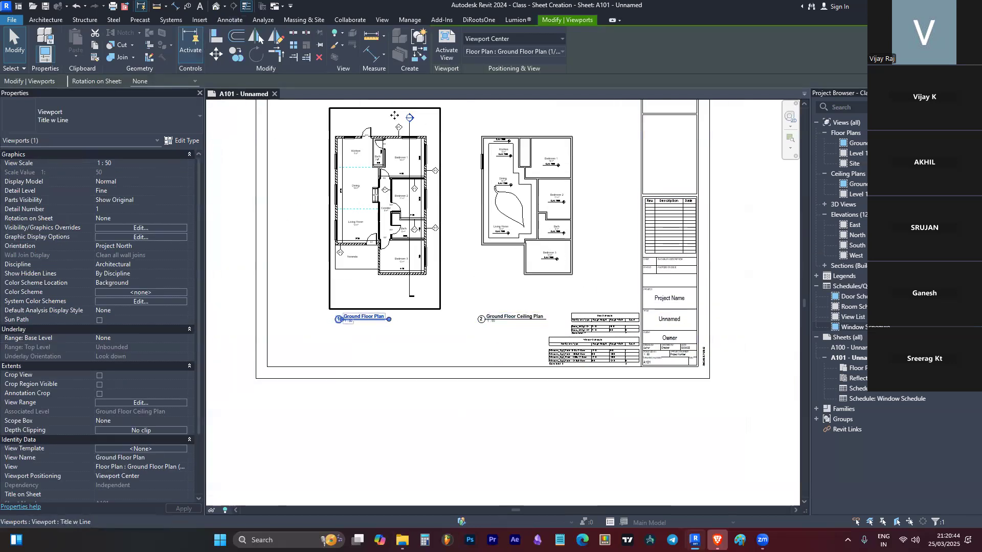
left_click(224, 21)
double_click(357, 270)
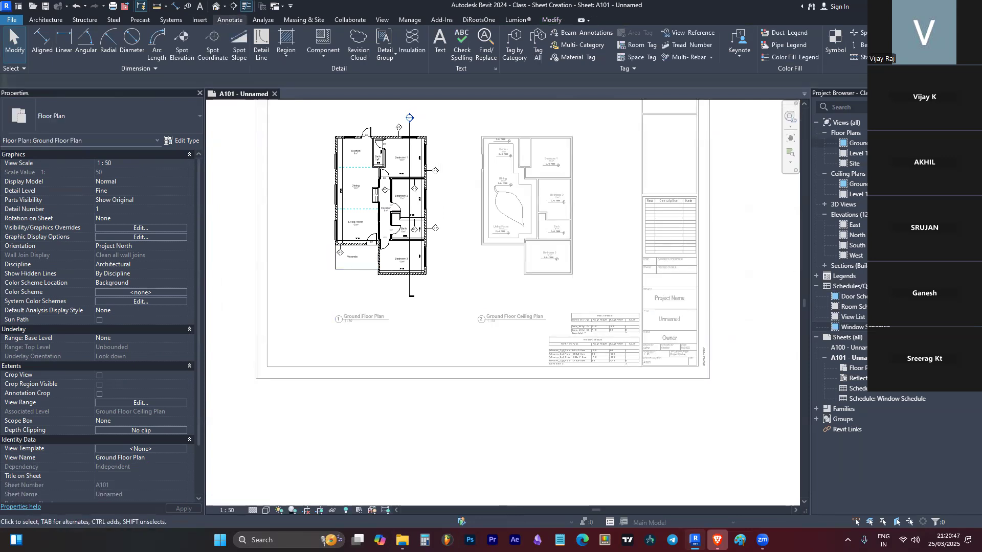
Step: Place a color fill legend above the door schedule, using the Rooms space type and the By Room Name color scheme
left_click(800, 59)
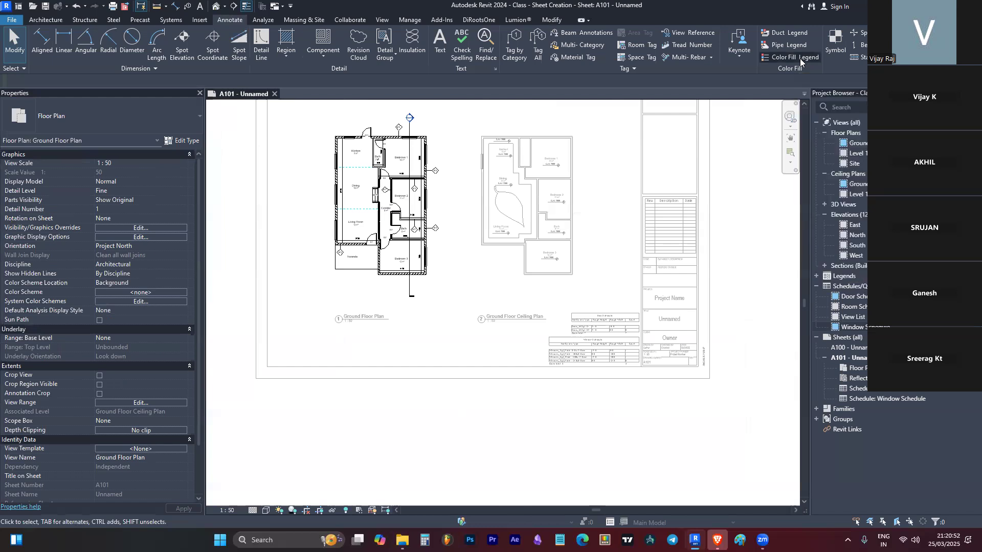
scroll(586, 276, "up", 5)
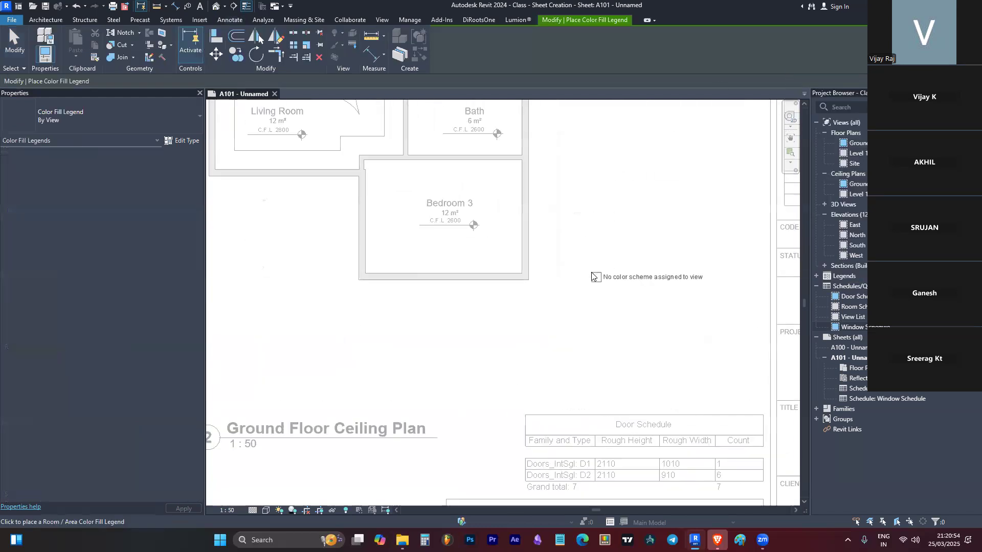
left_click(588, 291)
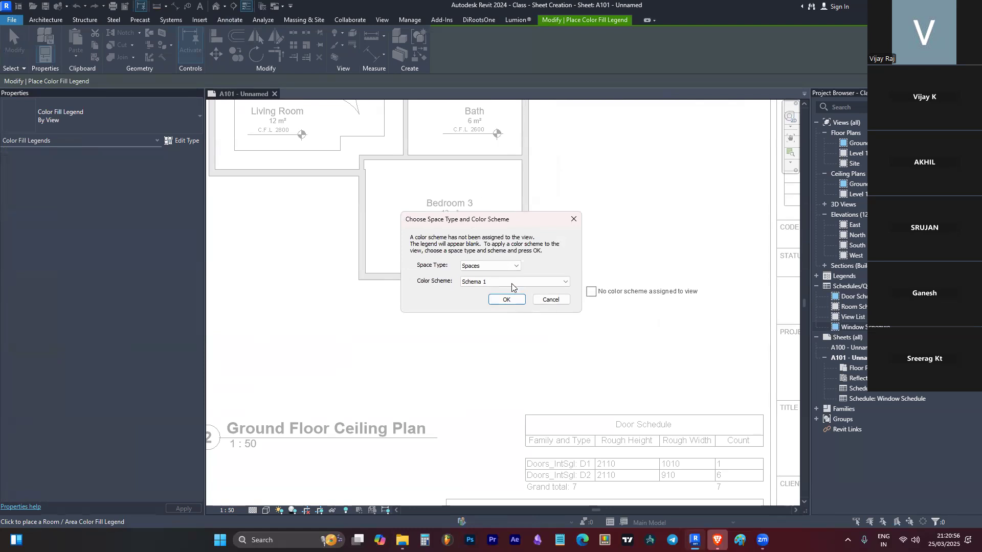
left_click(504, 267)
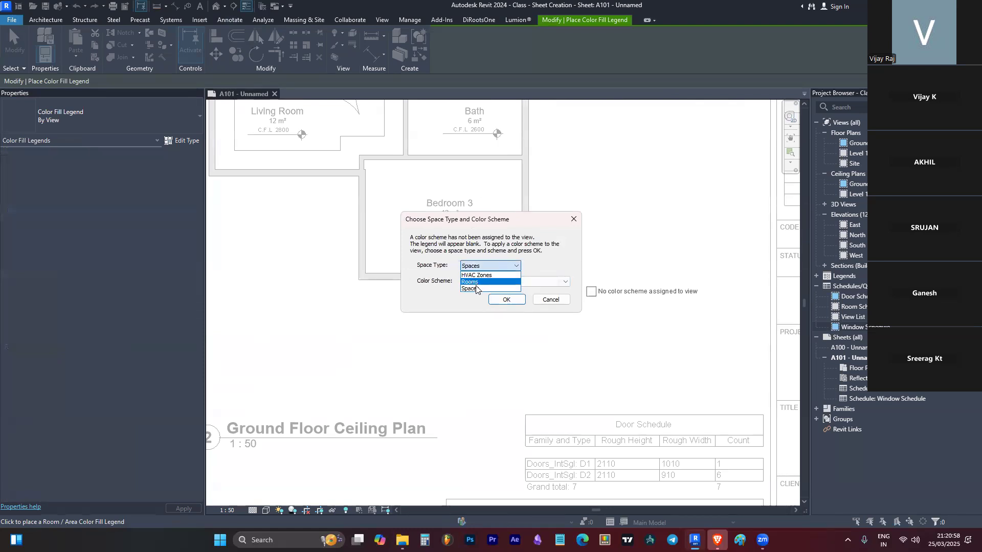
left_click(479, 284)
left_click(486, 283)
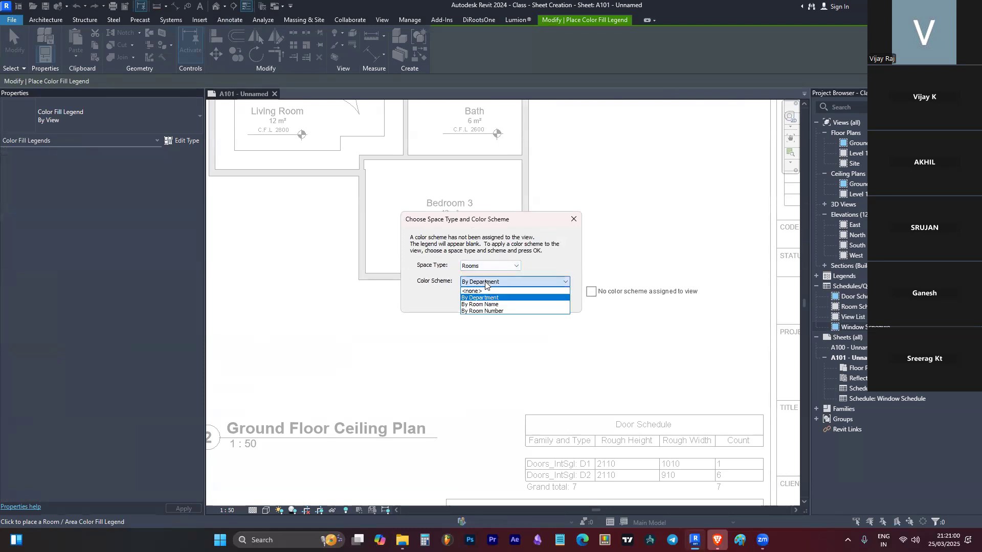
left_click(515, 306)
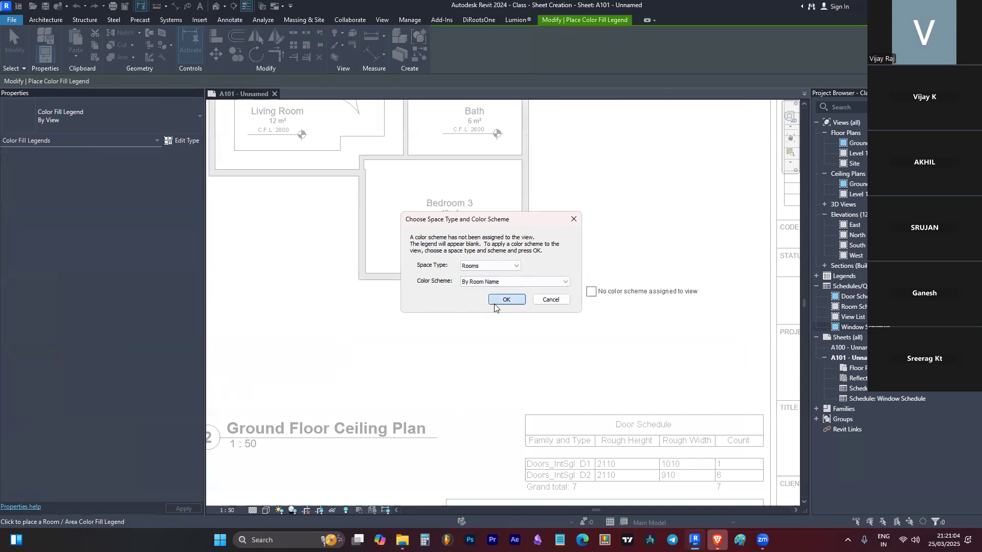
left_click(506, 300)
Step: Examine the room colors on the ground floor plan and deactivate its viewport
scroll(695, 249, "down", 2)
scroll(649, 236, "down", 2)
scroll(502, 147, "up", 4)
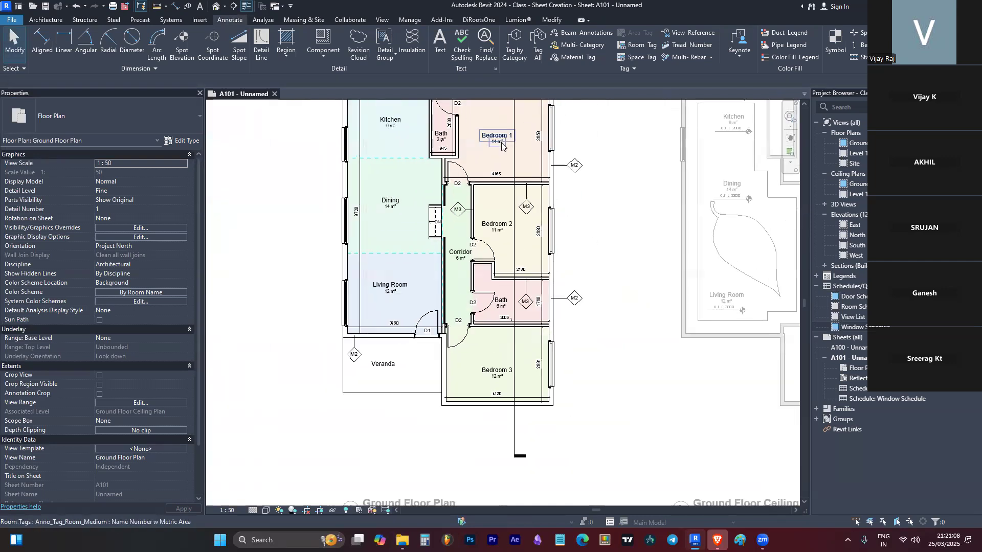
scroll(501, 147, "up", 2)
scroll(432, 266, "down", 4)
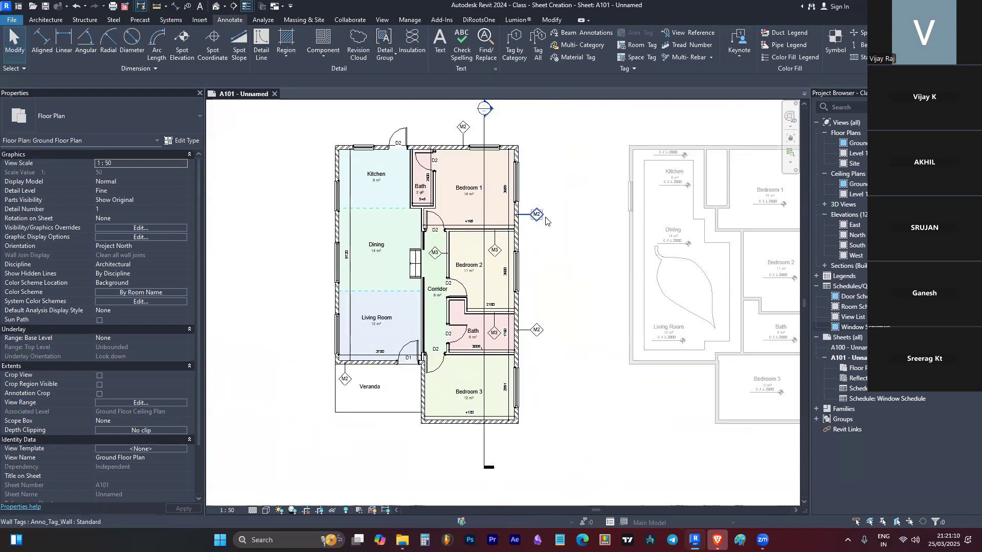
left_click(259, 277)
scroll(708, 343, "up", 4)
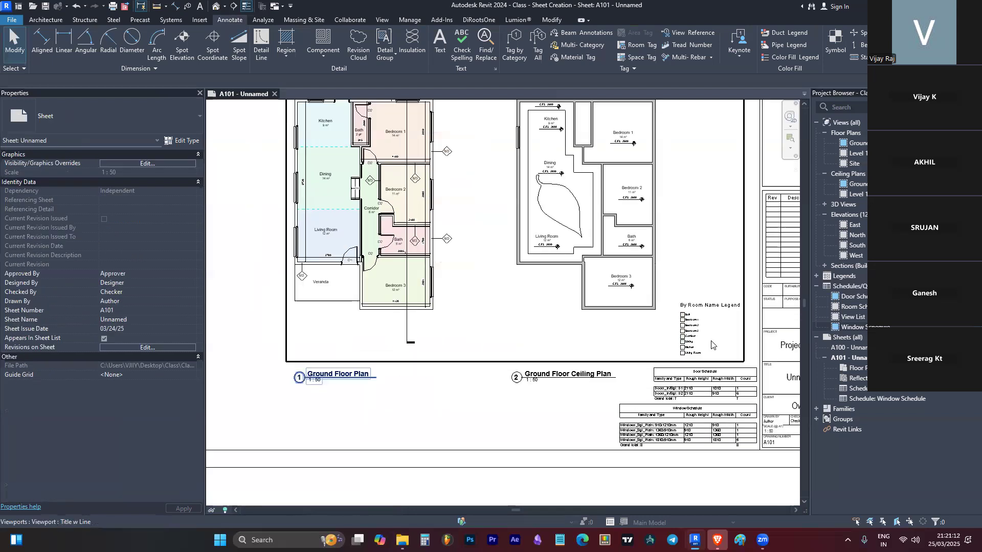
Step: Reactivate the Ground Floor Plan viewport and review the legend's color scheme definition by room name
left_click(660, 344)
scroll(660, 345, "up", 3)
left_click(661, 334)
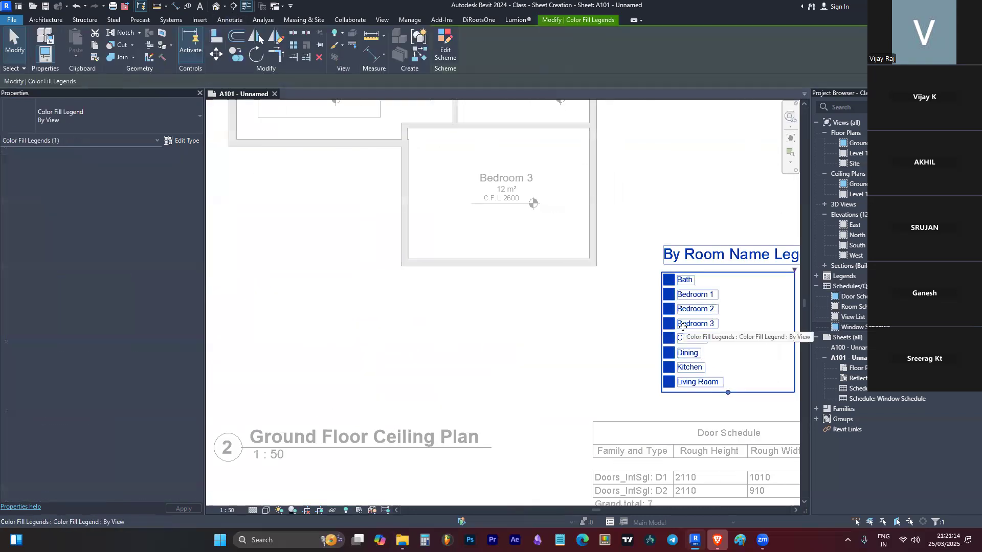
left_click(445, 51)
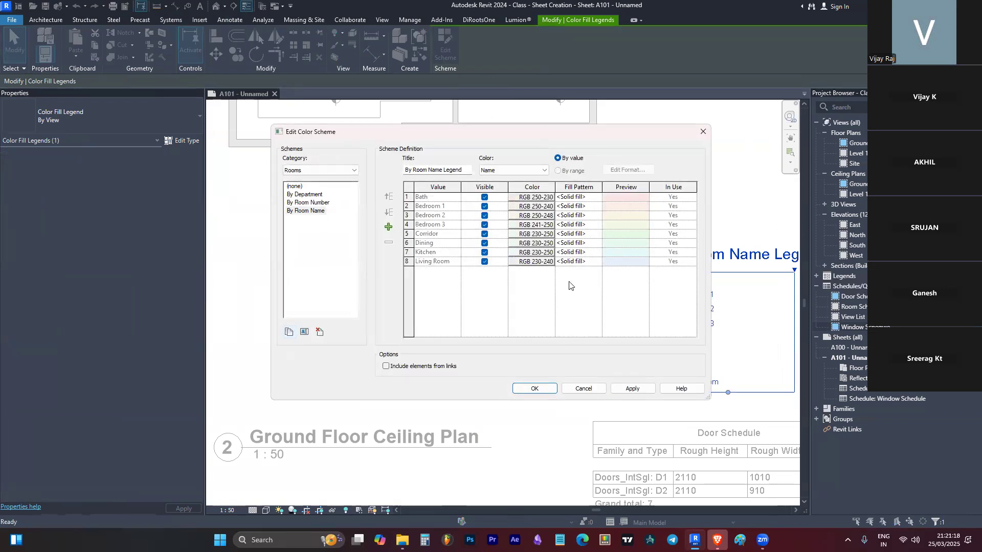
left_click(502, 170)
left_click(534, 389)
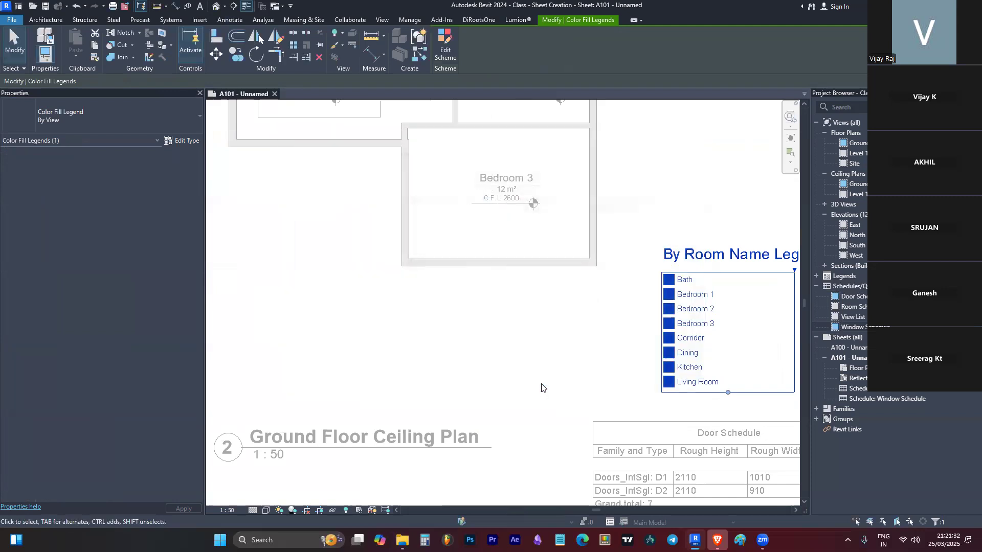
scroll(541, 388, "down", 3)
key("Escape")
scroll(689, 315, "up", 2)
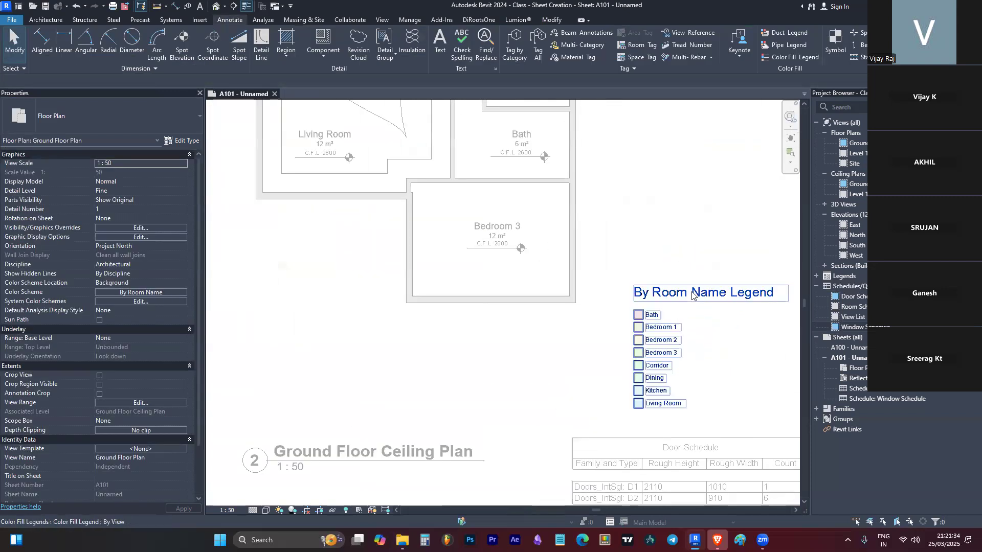
Step: Move the By Room Name legend closer to the door schedule, then shift it slightly left to clear the title block
left_click(694, 297)
key("Escape")
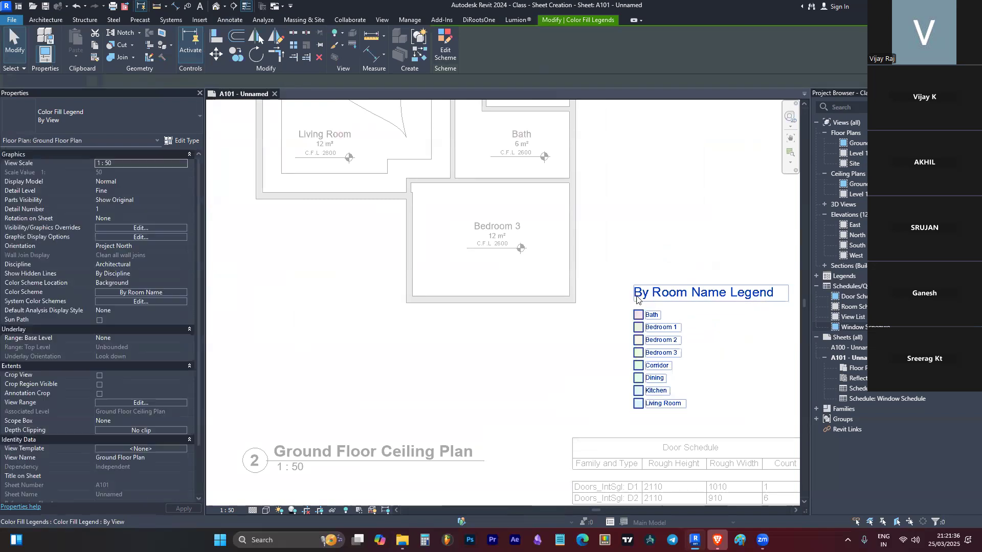
scroll(636, 286, "down", 5)
left_click(622, 320)
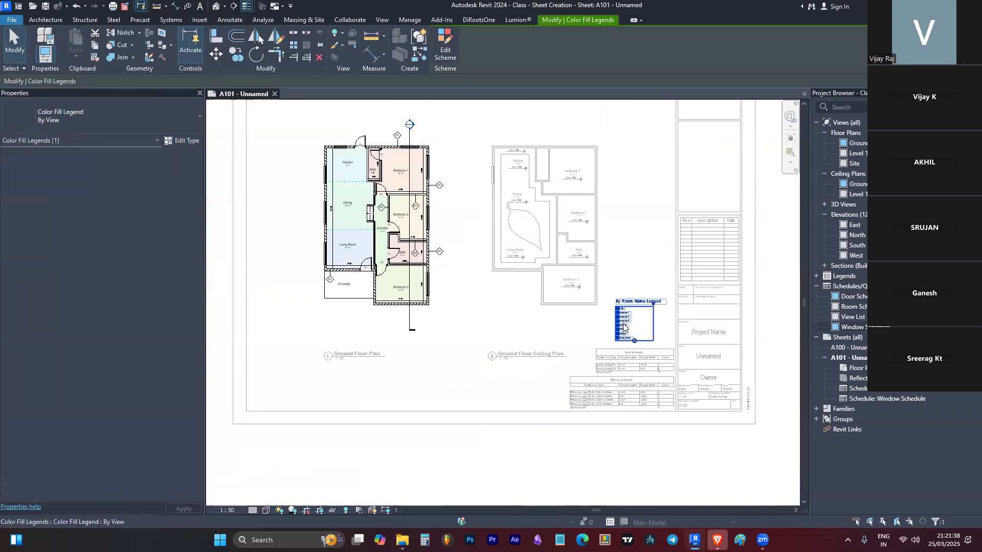
scroll(617, 330, "up", 1)
left_click_drag(619, 338, 642, 350)
key("Escape")
scroll(646, 340, "up", 2)
scroll(651, 332, "up", 2)
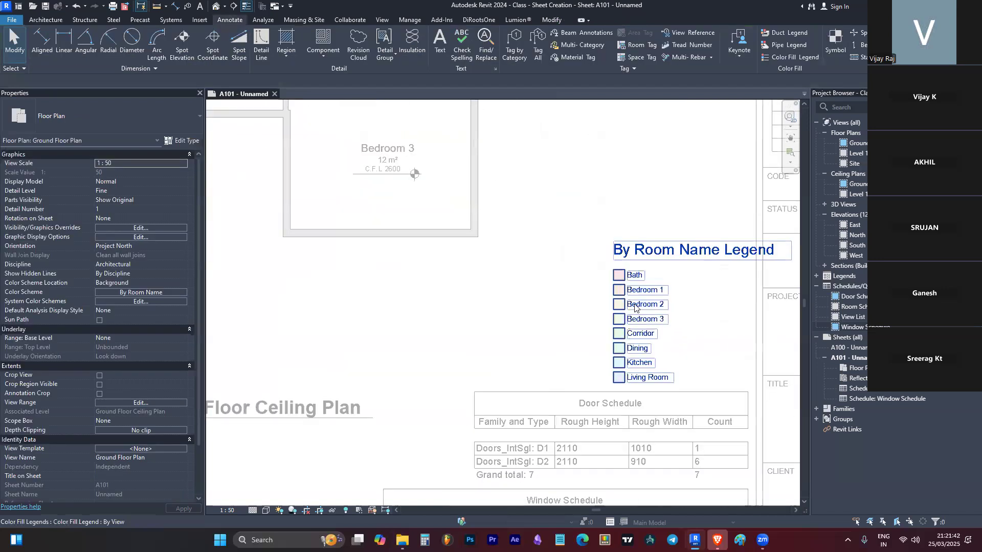
left_click(656, 297)
left_click_drag(656, 297, 608, 300)
key("Escape")
Step: Examine the colored rooms on the ground floor plan and the overall layout of sheet A101
scroll(667, 310, "down", 6)
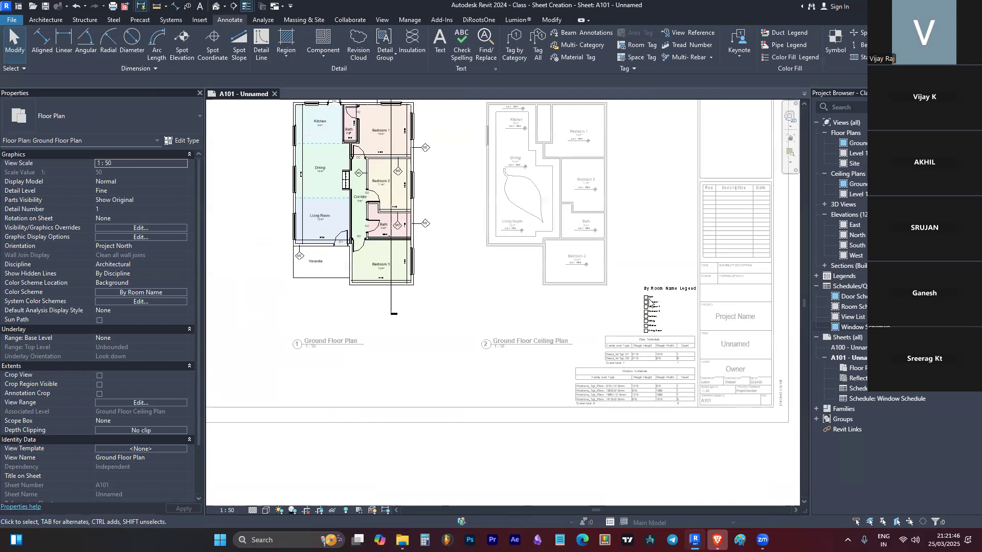
scroll(421, 193, "up", 2)
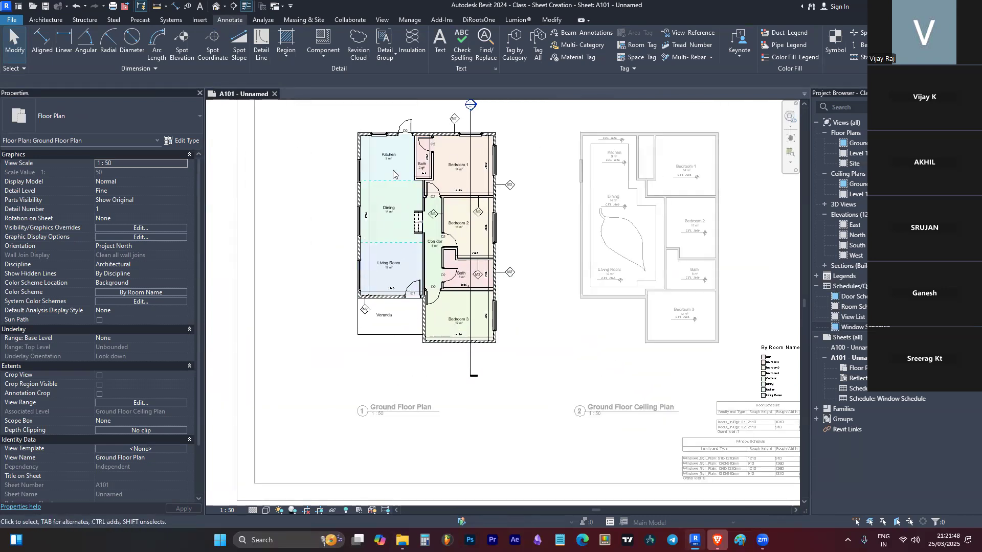
scroll(395, 162, "up", 5)
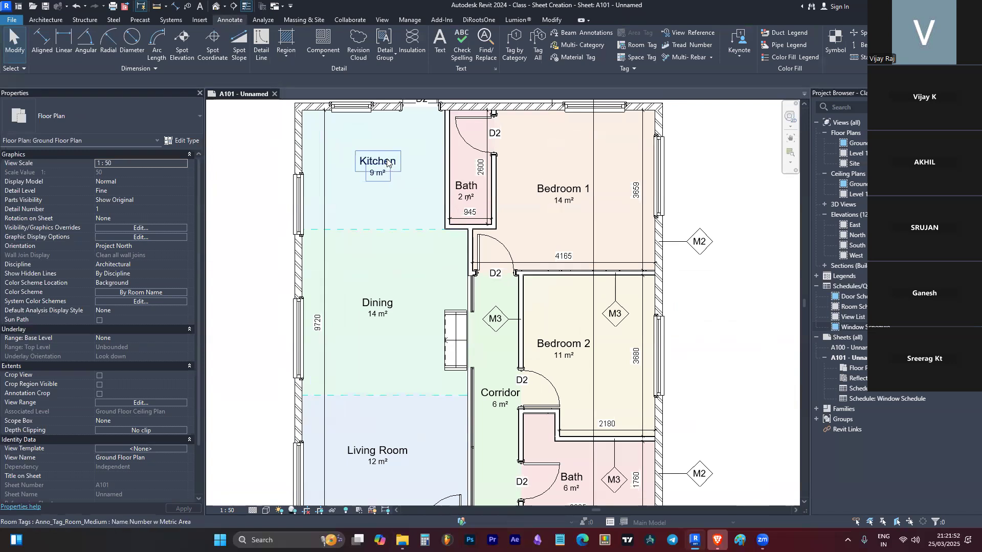
scroll(387, 162, "up", 2)
scroll(453, 369, "down", 1)
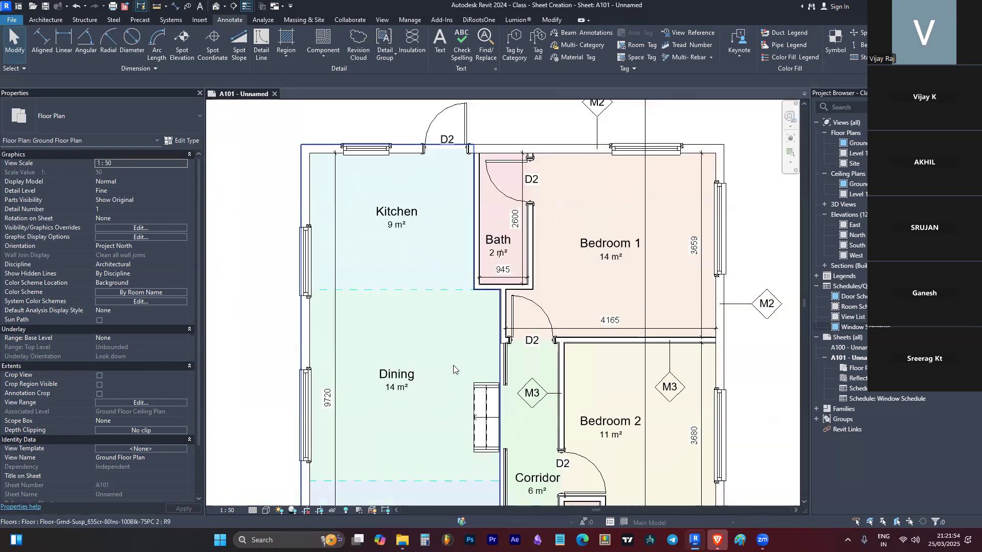
scroll(453, 370, "down", 3)
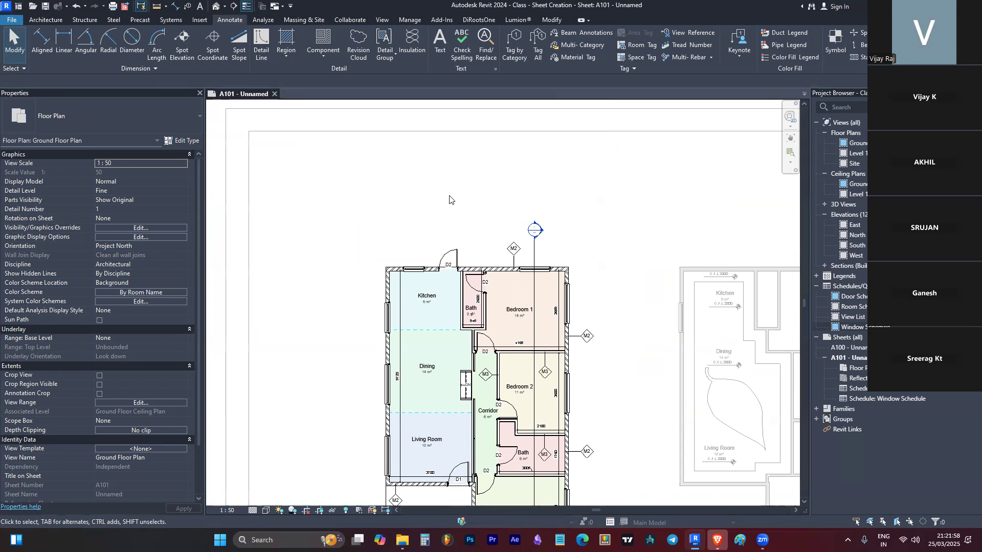
scroll(460, 197, "down", 3)
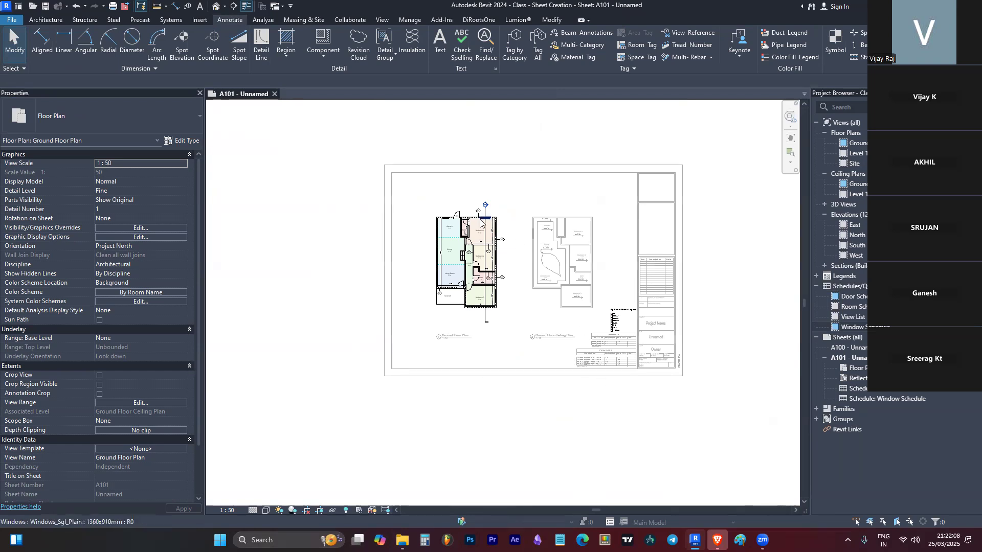
scroll(600, 386, "up", 3)
scroll(450, 297, "up", 5)
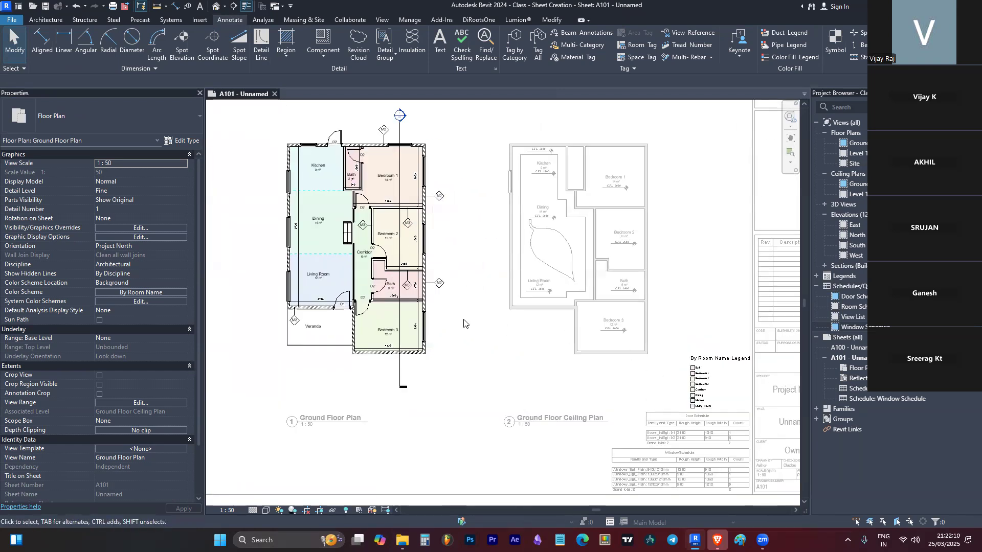
Step: Inspect the M2 and M3 wall tags and the walls they identify on the ground floor plan
left_click(409, 286)
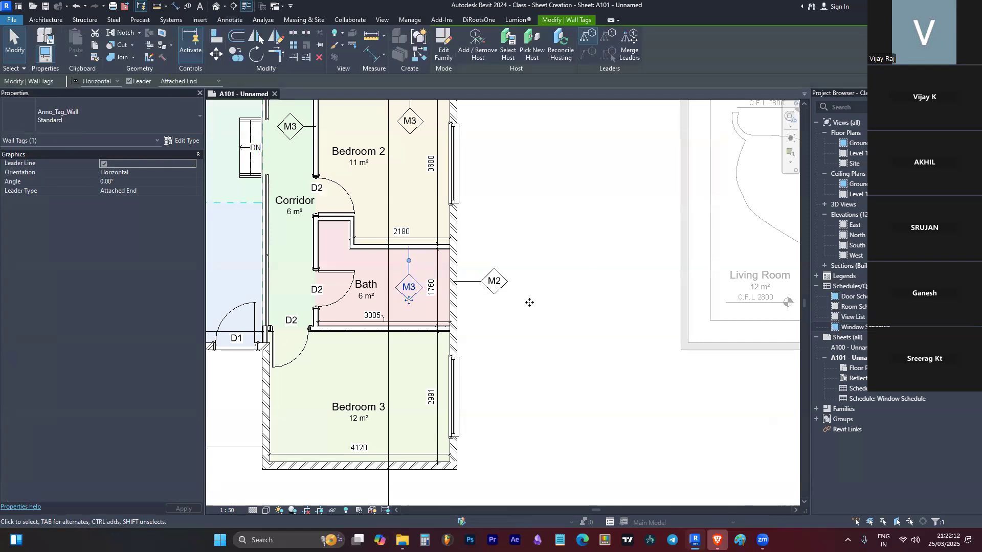
scroll(523, 272, "down", 2)
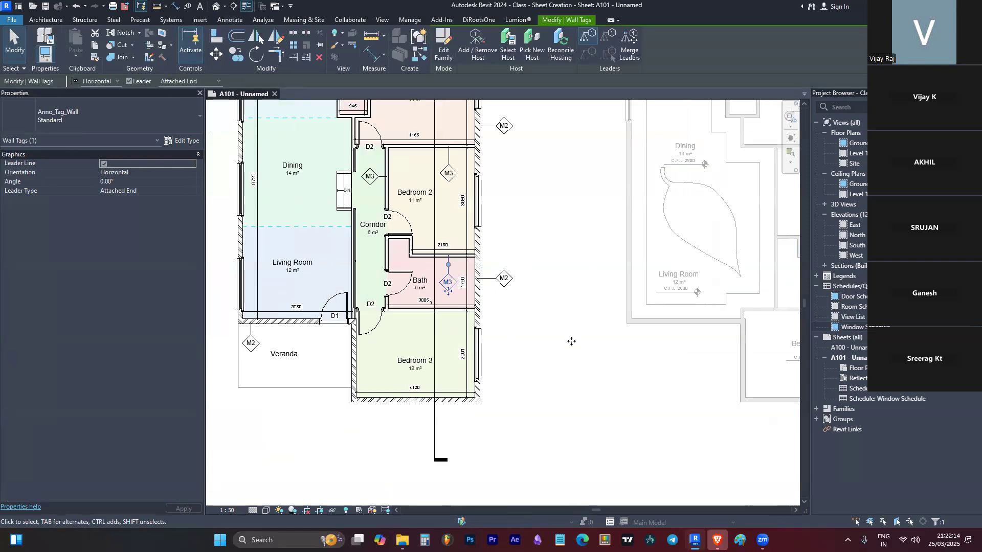
left_click(549, 336)
scroll(465, 267, "up", 3)
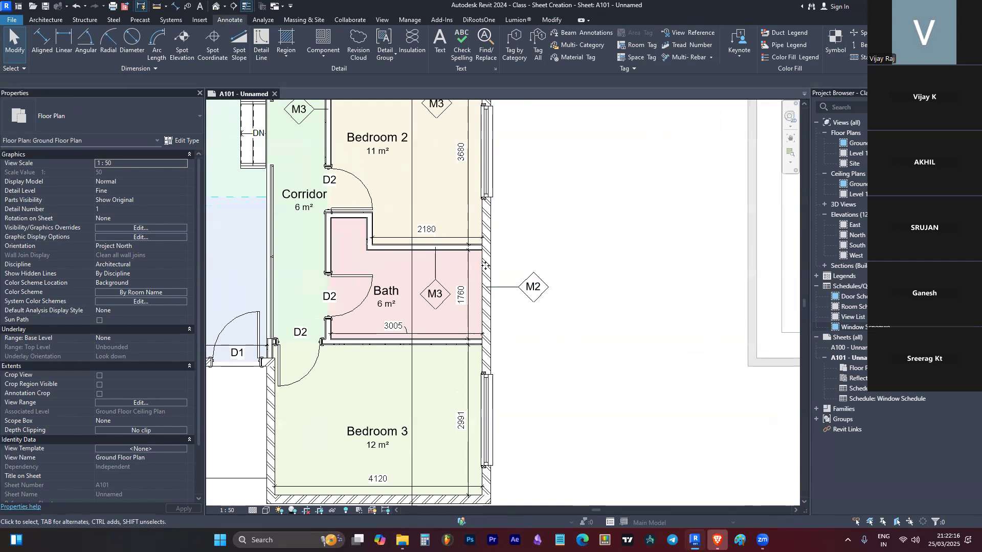
scroll(500, 275, "up", 1)
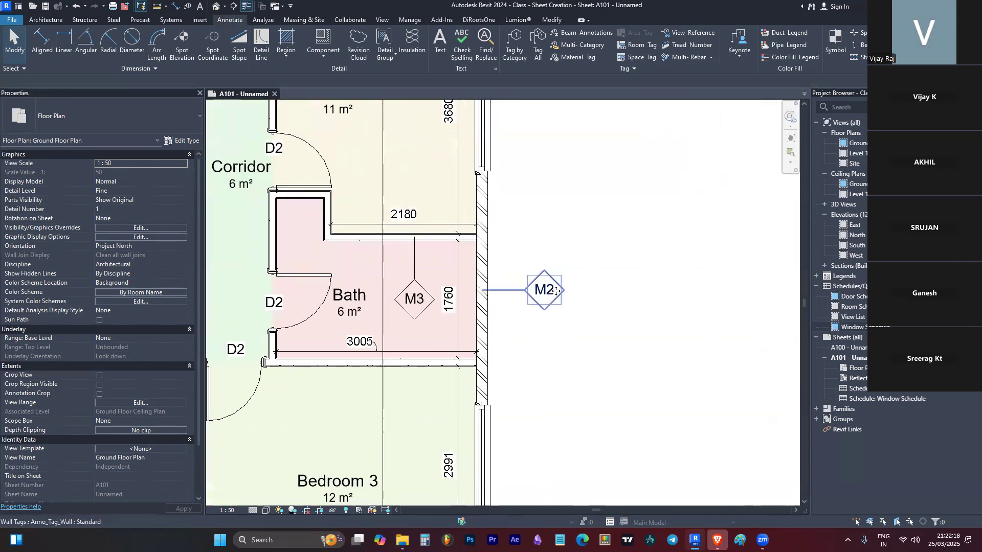
scroll(563, 282, "down", 2)
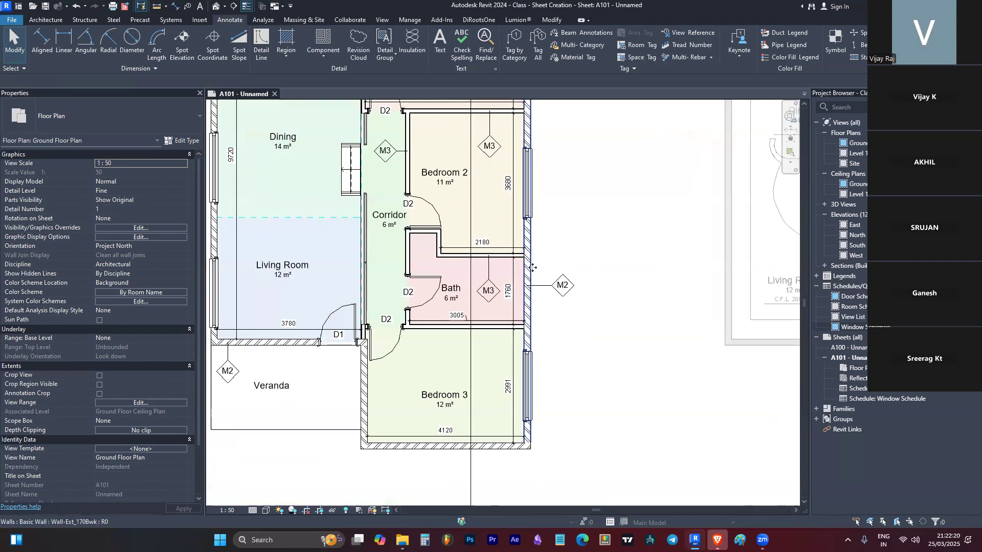
scroll(551, 256, "down", 2)
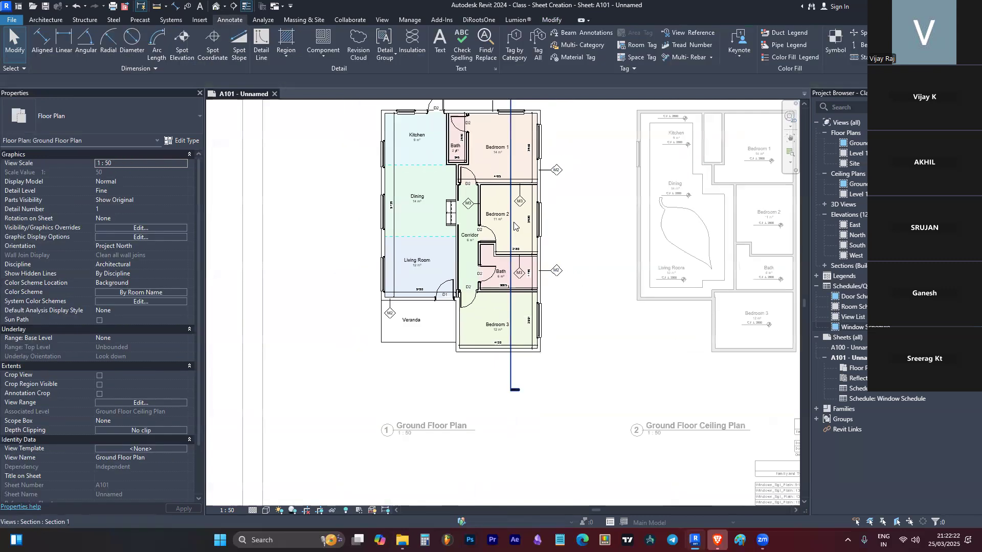
scroll(391, 132, "up", 2)
scroll(393, 129, "up", 2)
left_click(393, 129)
key("Escape")
scroll(513, 251, "up", 2)
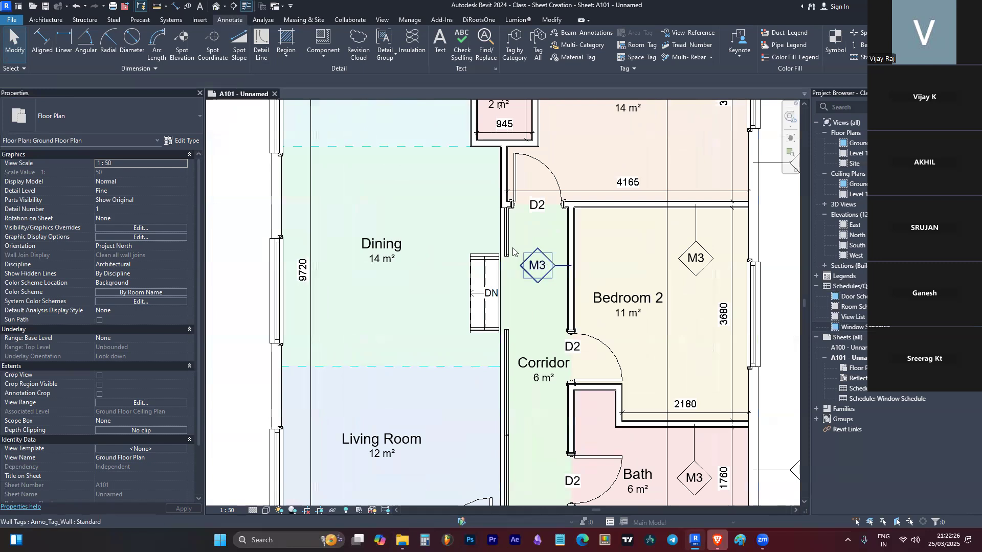
scroll(513, 251, "down", 2)
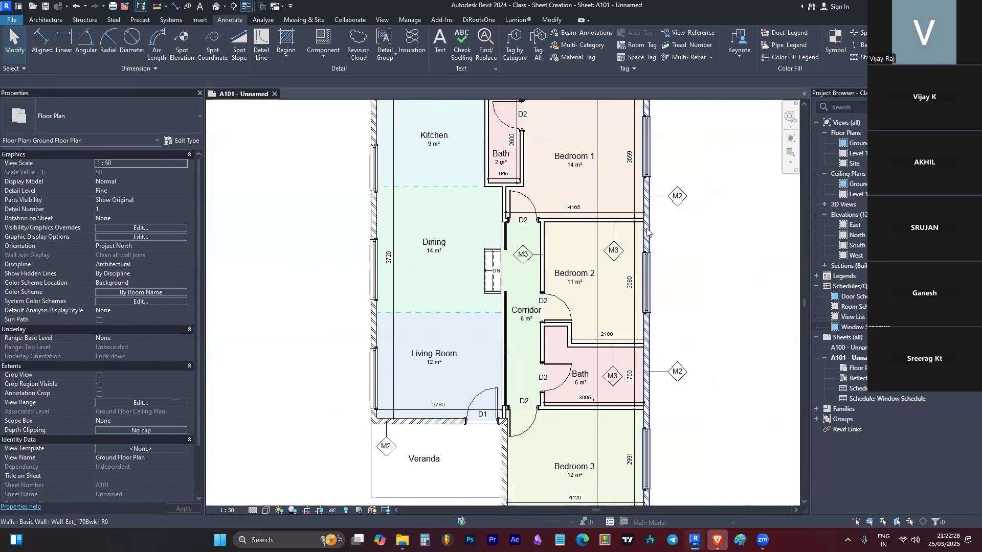
left_click(648, 232)
key("Escape")
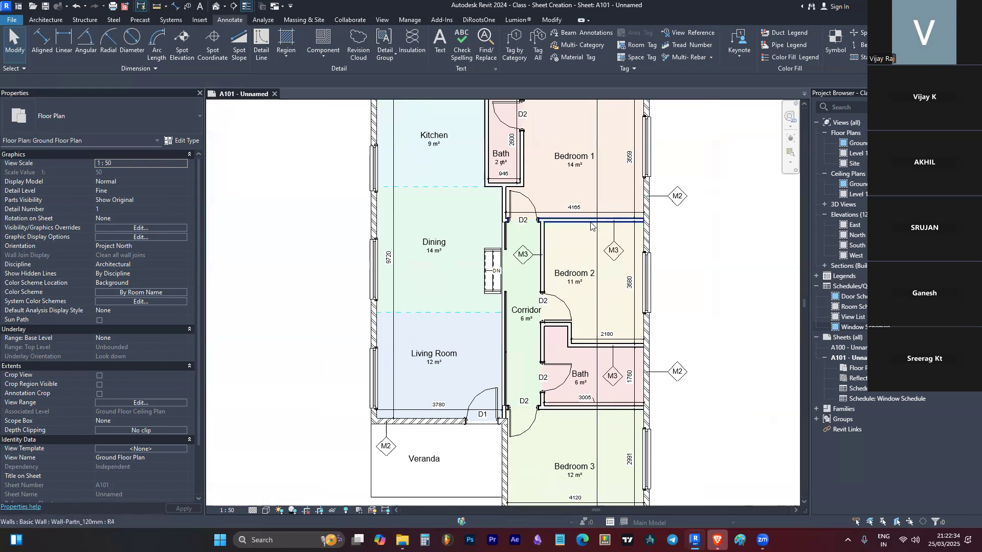
scroll(525, 251, "down", 3)
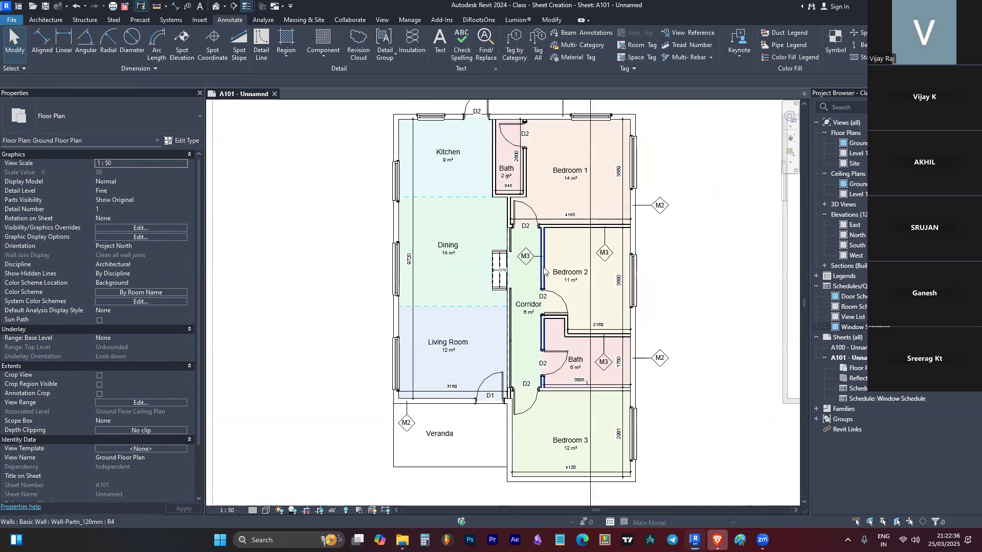
scroll(454, 228, "up", 3)
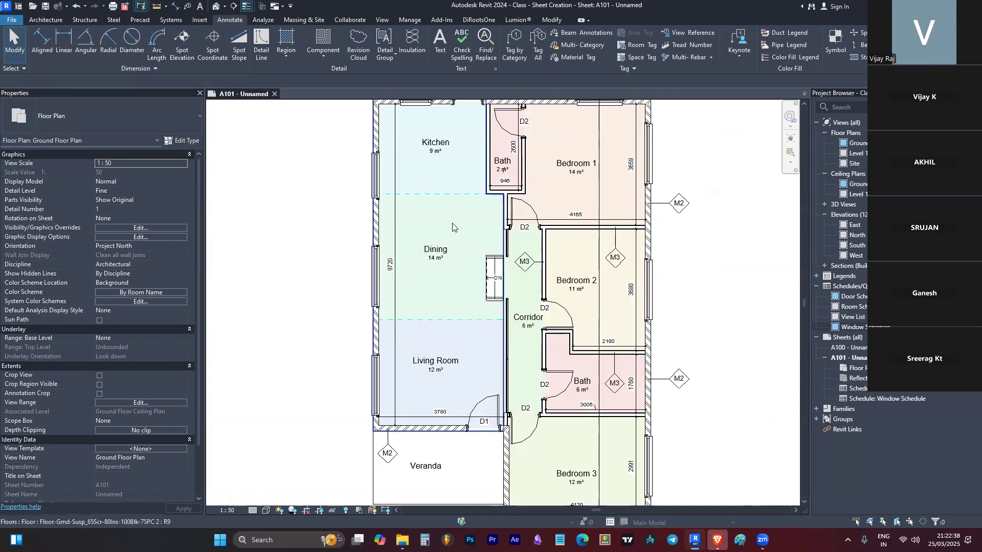
scroll(453, 225, "down", 3)
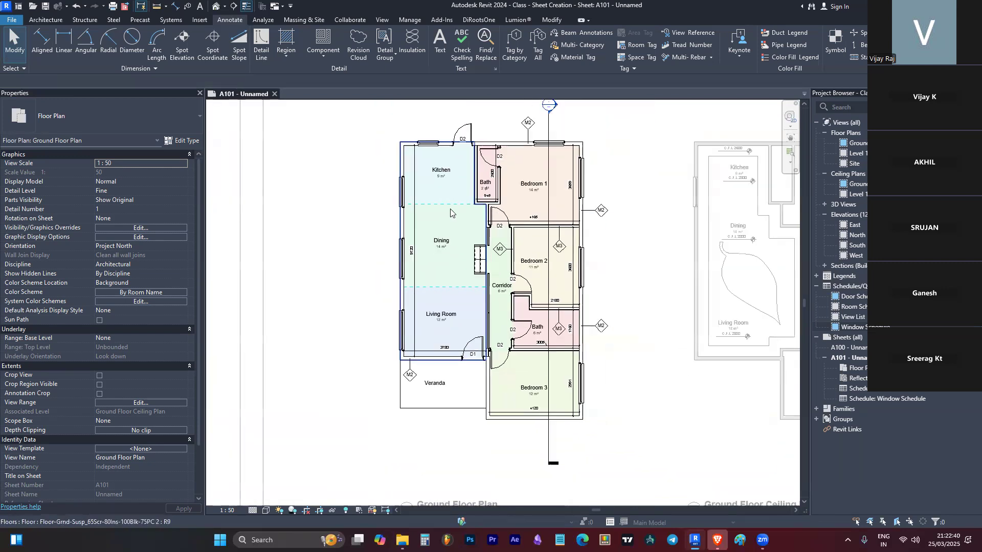
Step: Examine sheet A101's overall layout, the room legend, and the M2 and M3 wall tags around the bath
scroll(460, 218, "down", 2)
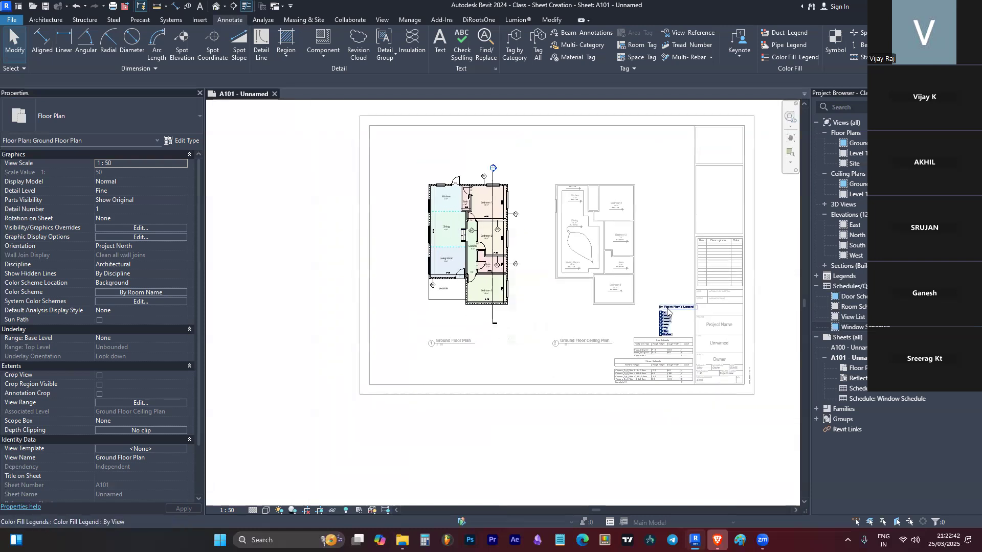
scroll(657, 280, "up", 1)
scroll(657, 280, "up", 3)
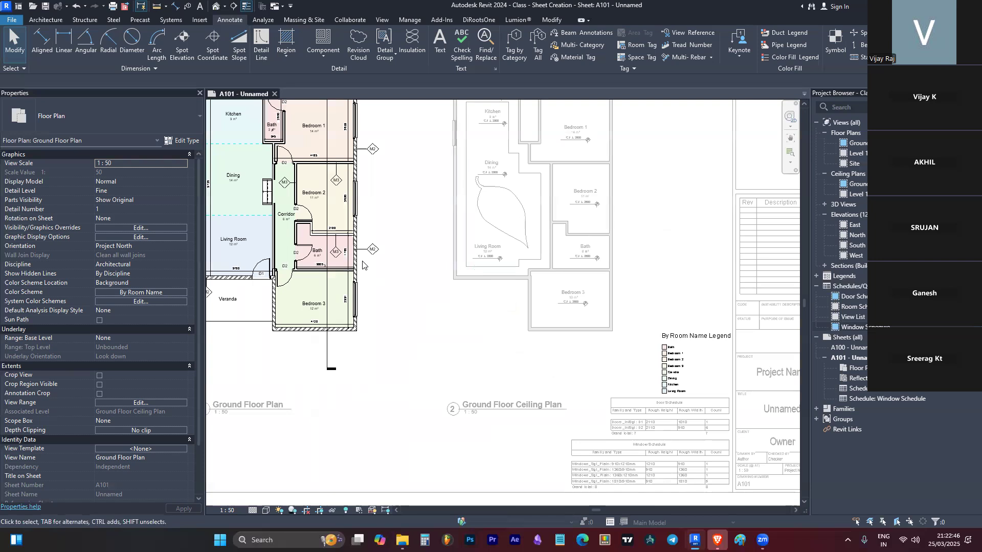
scroll(362, 264, "up", 4)
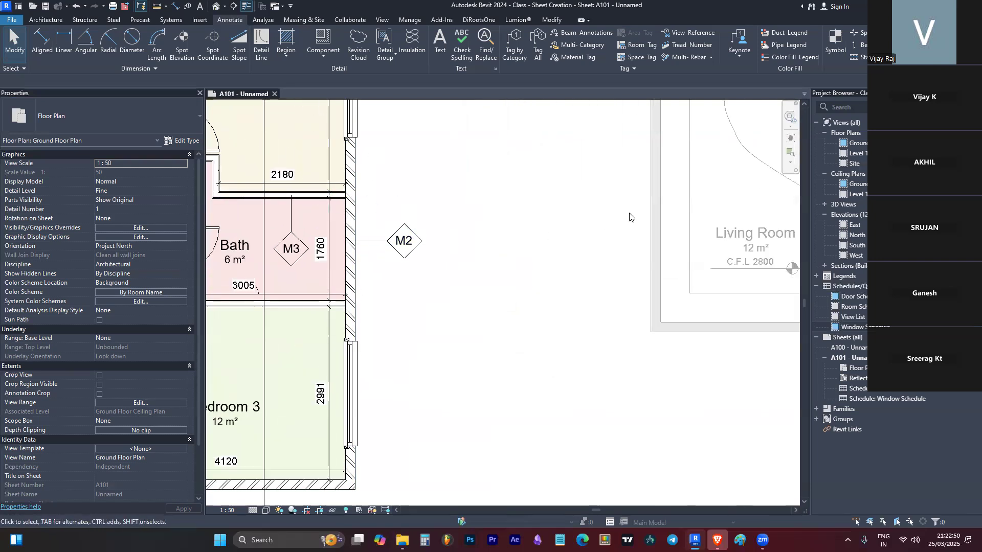
scroll(630, 217, "down", 1)
scroll(363, 200, "up", 4)
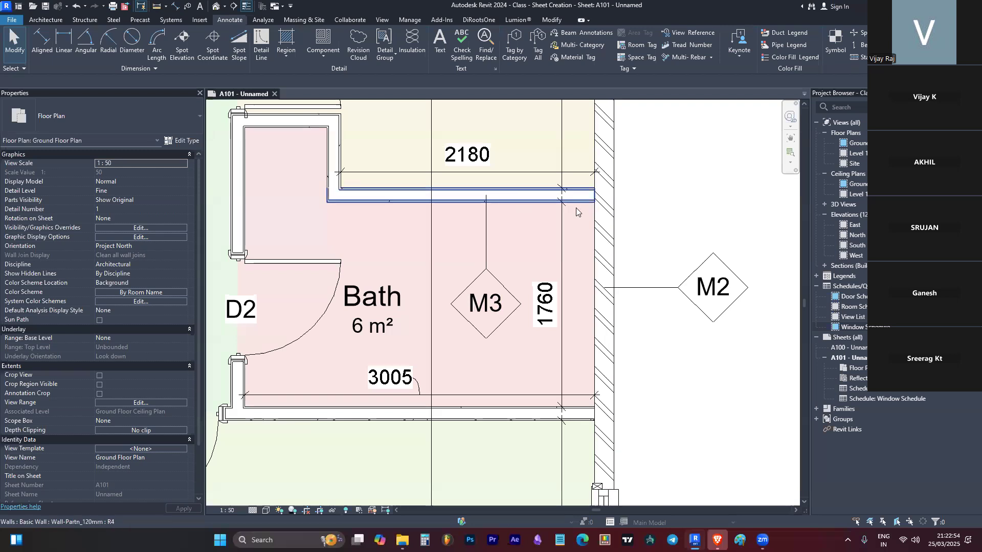
scroll(515, 266, "down", 10)
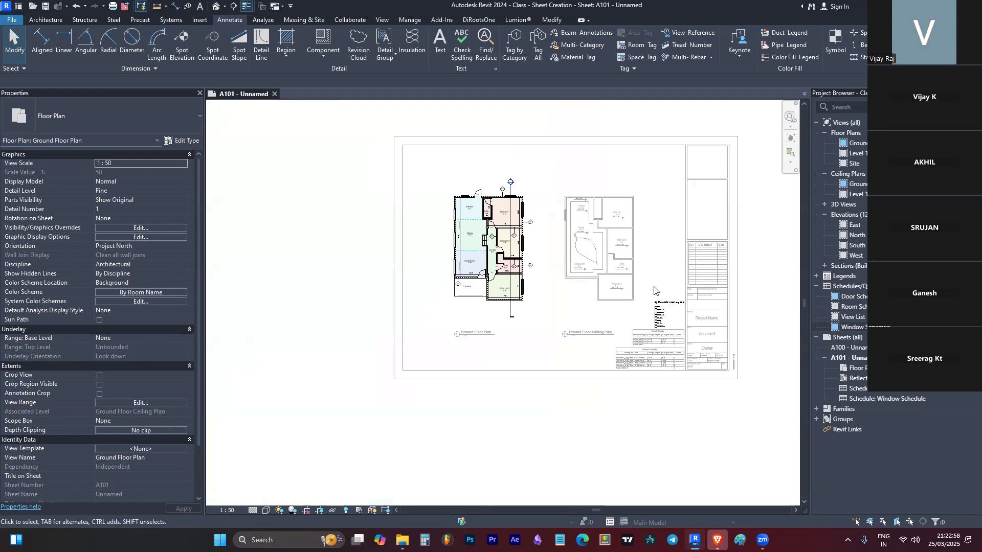
scroll(653, 291, "up", 2)
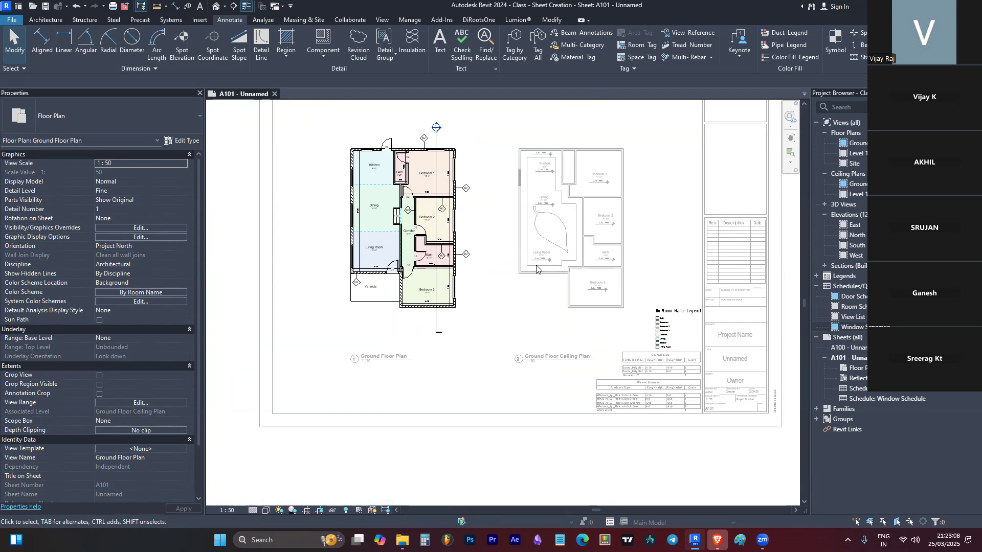
scroll(538, 265, "down", 3)
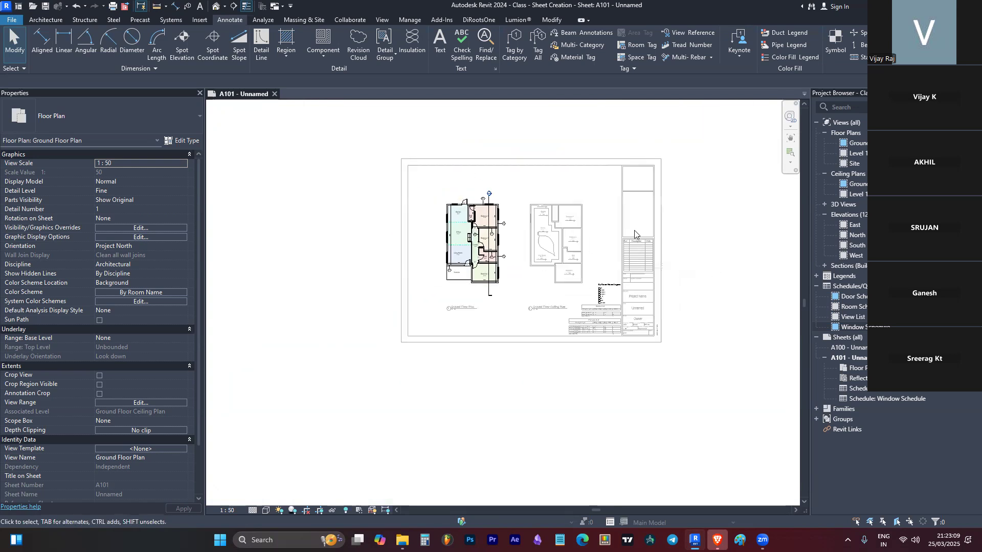
Step: Deactivate the active view and shift the Ground Floor Plan and Ground Floor Ceiling Plan viewports together to the left on sheet A101
left_click(513, 248)
left_click(541, 328)
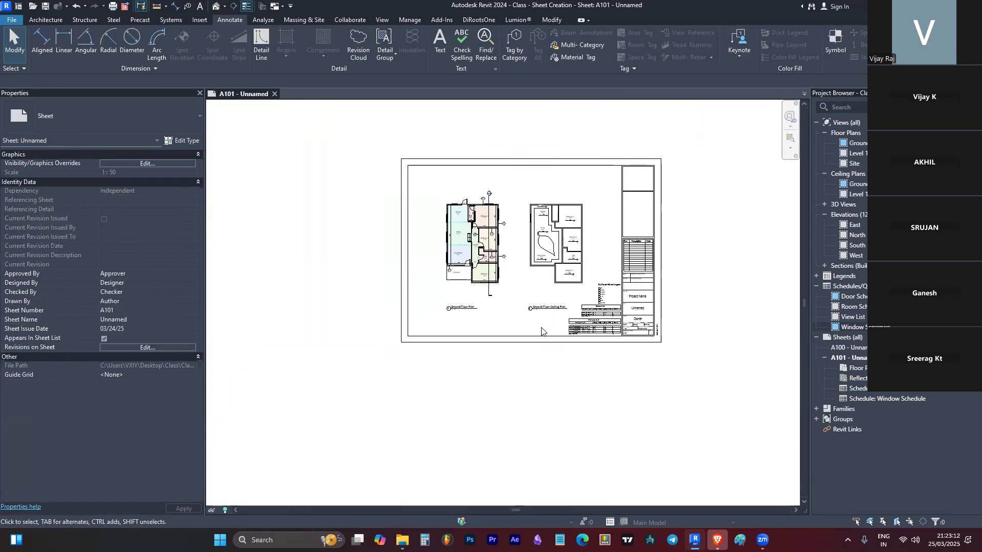
scroll(544, 327, "up", 3)
left_click(543, 226)
left_click(465, 236, "ctrl")
scroll(547, 284, "down", 3)
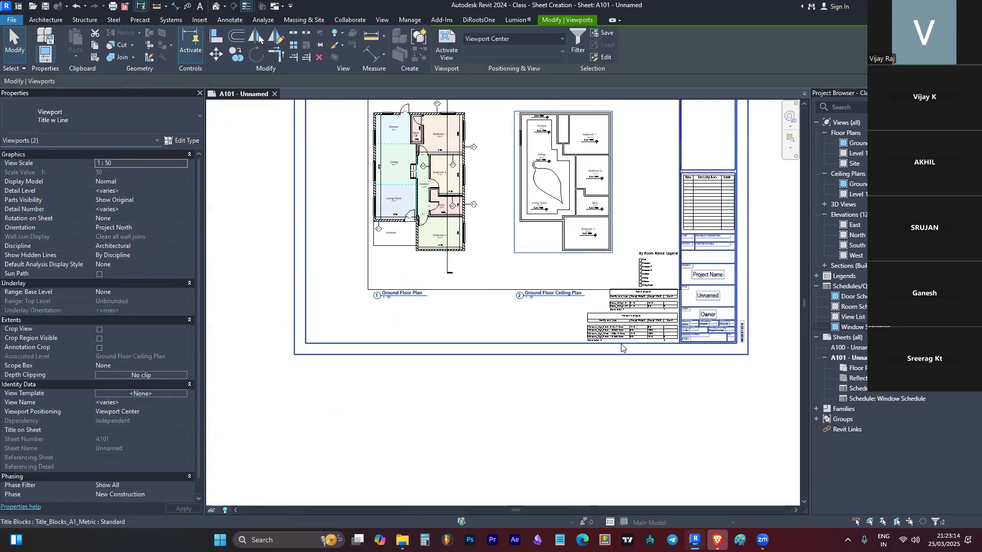
key("Left")
key("Left")
key("Left")
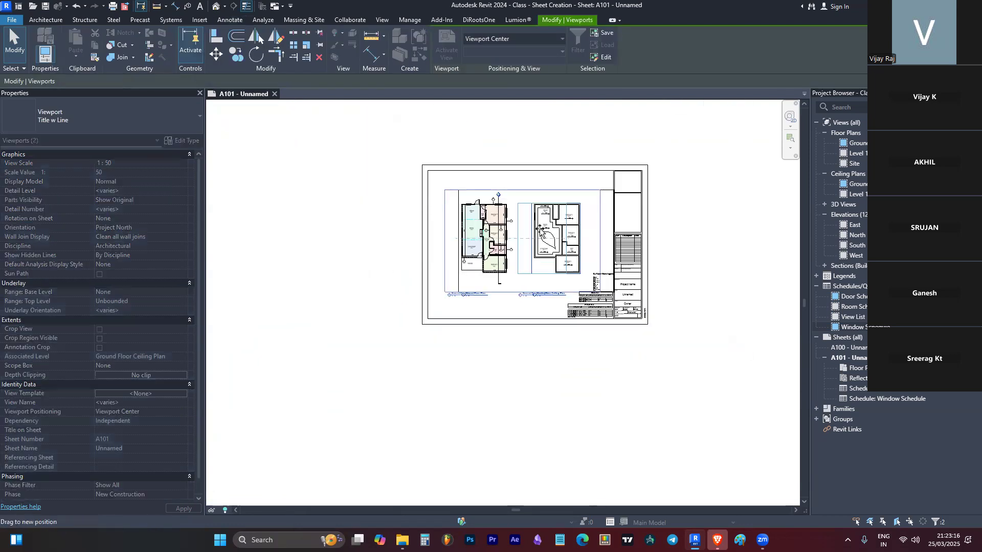
key("Left")
key("Left")
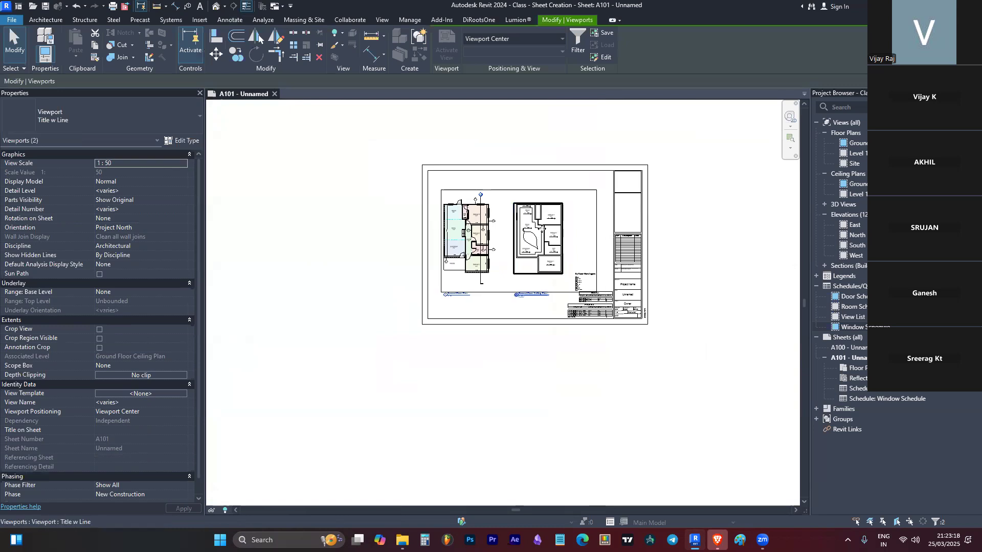
Step: Activate the Ground Floor Plan viewport and move the By Room Name legend right, above the door schedule beside the title block
double_click(542, 229)
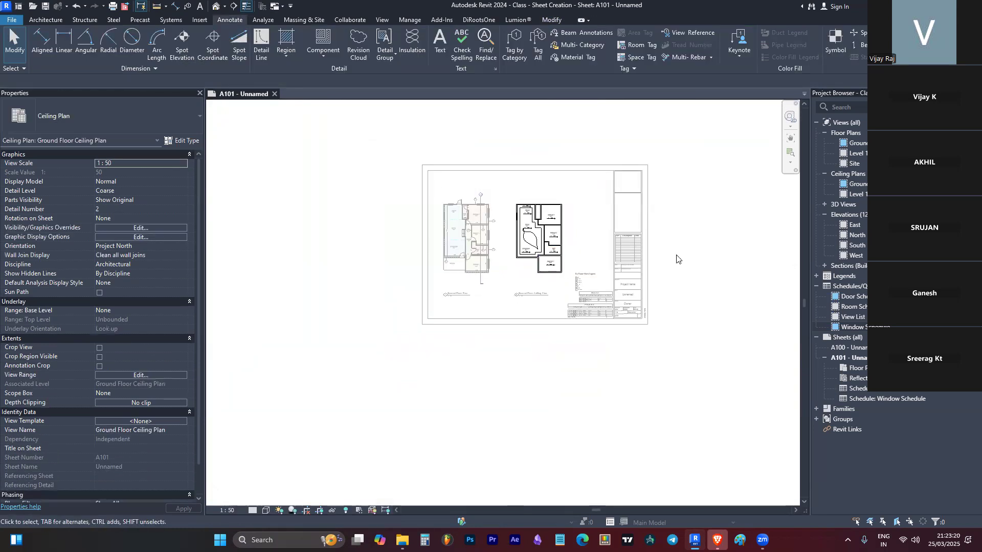
double_click(733, 219)
scroll(486, 244, "up", 3)
double_click(485, 244)
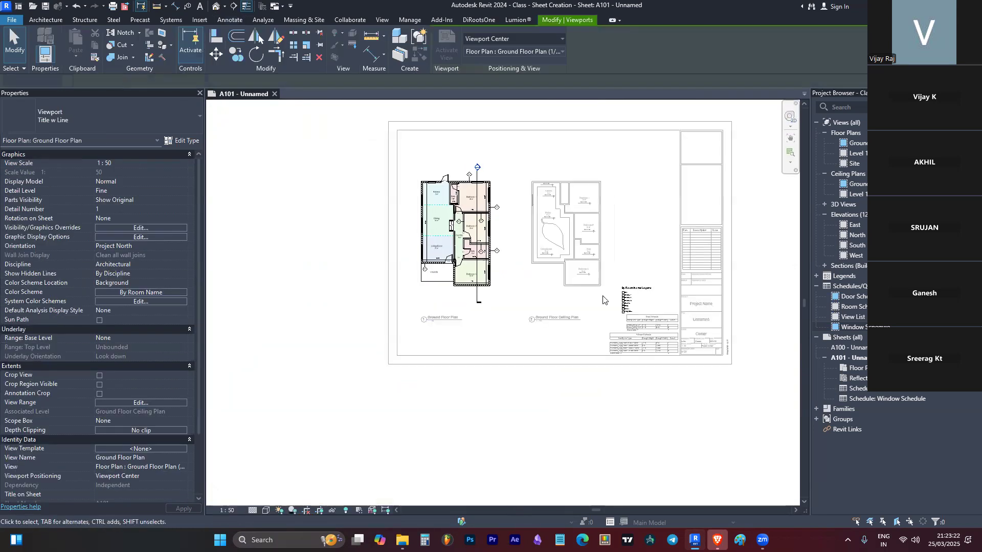
scroll(619, 301, "up", 4)
left_click_drag(631, 297, 679, 297)
left_click(708, 268)
Step: Change the By Room Name legend's type to All Rooms/Areas
scroll(691, 298, "up", 4)
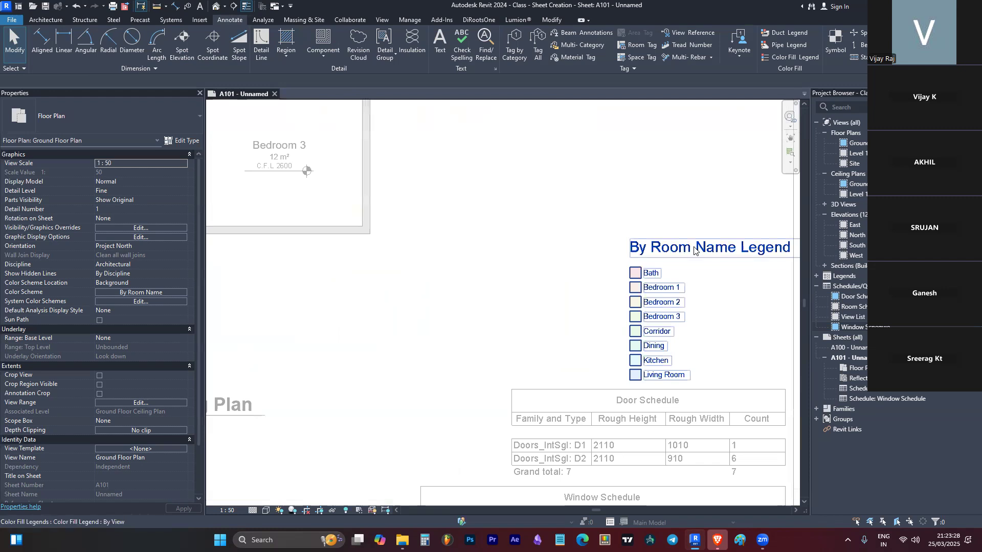
left_click(695, 247)
left_click(127, 112)
left_click(49, 169)
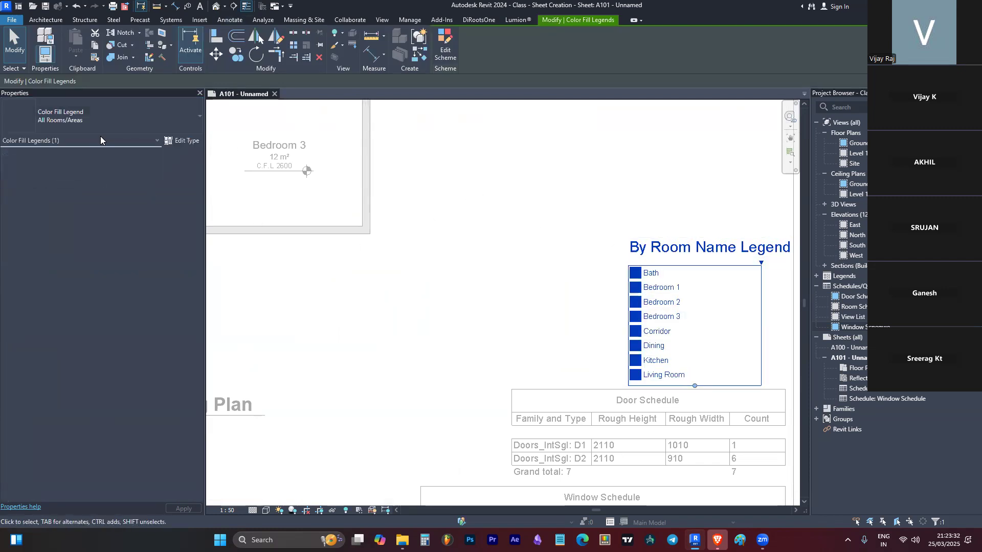
left_click(115, 119)
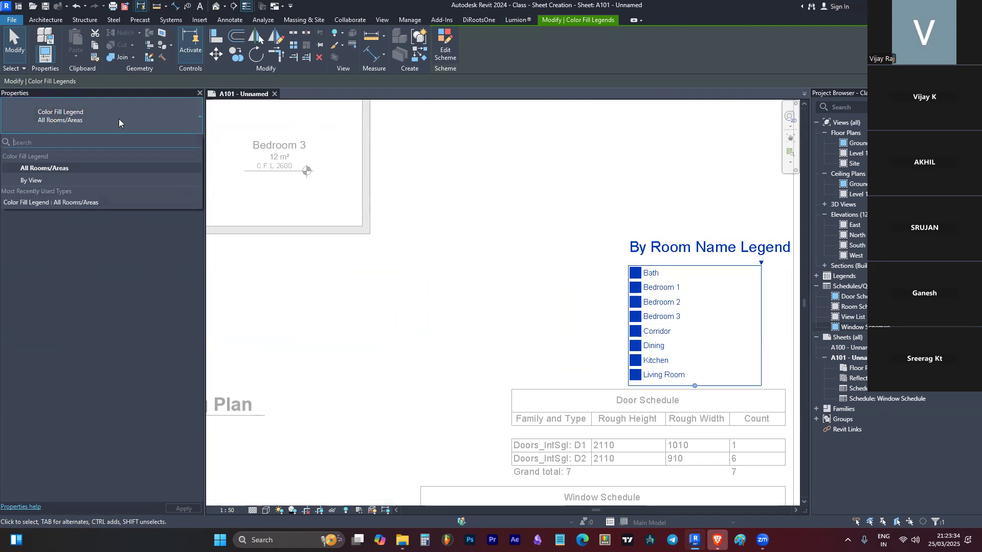
left_click(561, 217)
Step: Review the By Room Name legend beside the schedules and the annotation tools available for color fill legends
scroll(535, 234, "down", 2)
left_click(601, 253)
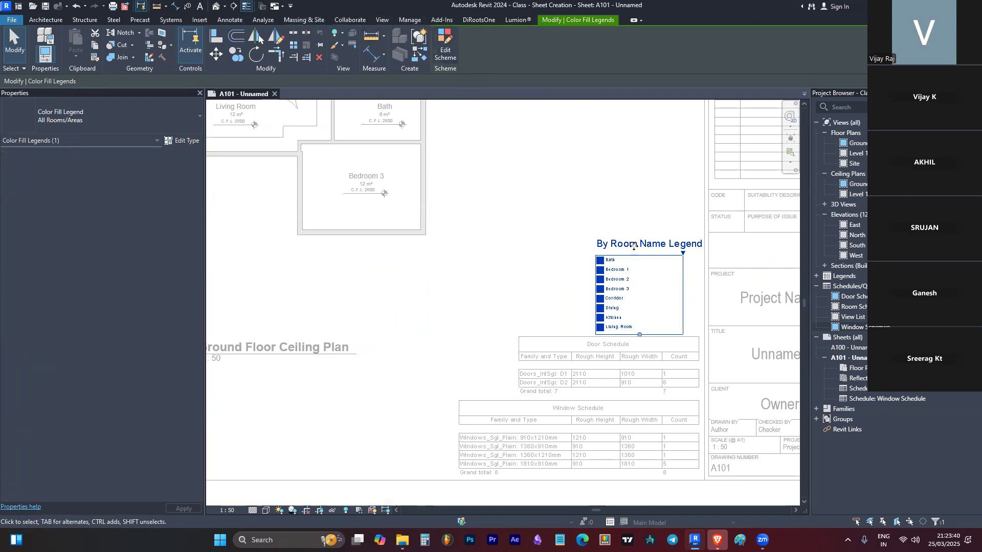
scroll(634, 246, "down", 5)
scroll(466, 221, "up", 1)
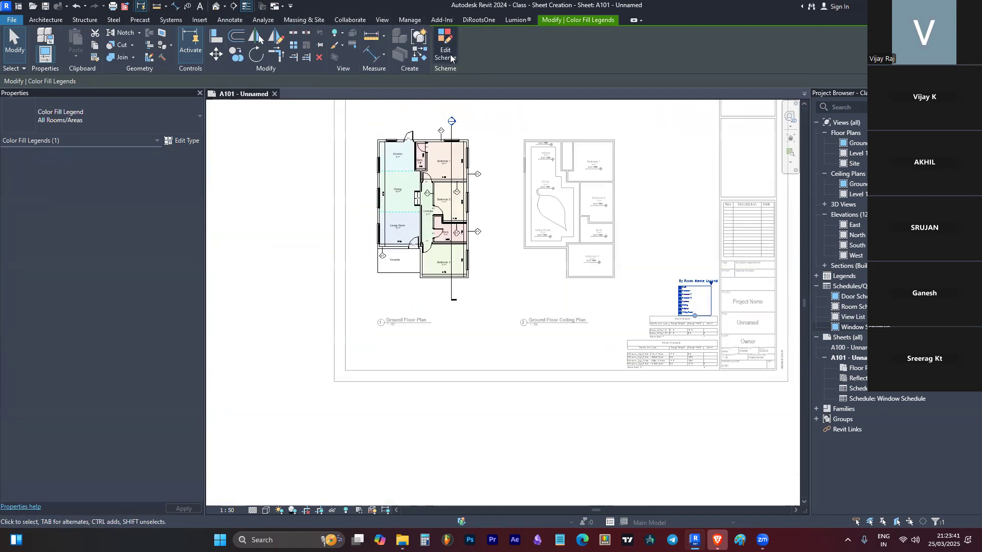
left_click(228, 20)
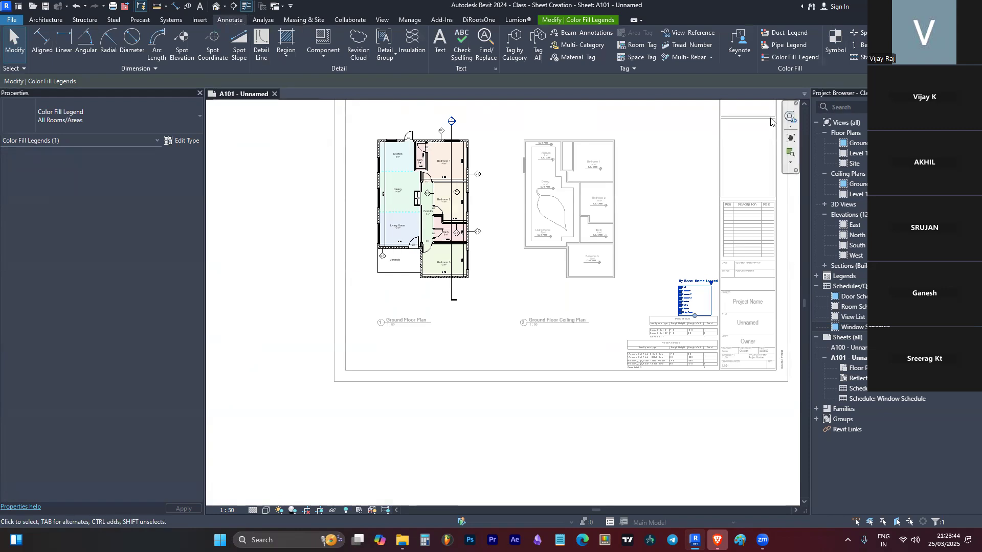
scroll(508, 325, "down", 2)
left_click(646, 412)
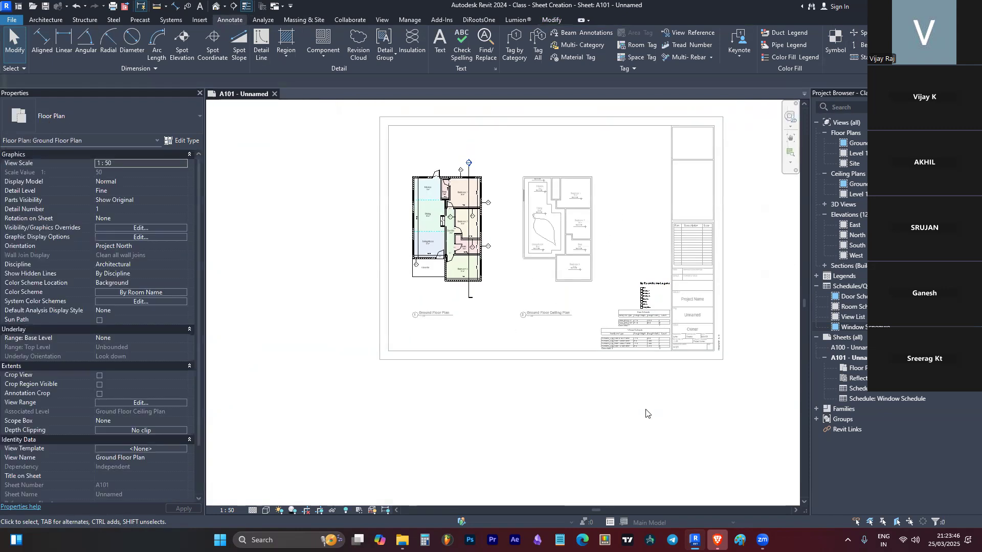
Step: Inspect both plans on sheet A101, deactivating the Ground Floor Plan viewport and reactivating it to examine its colored rooms
scroll(644, 202, "up", 3)
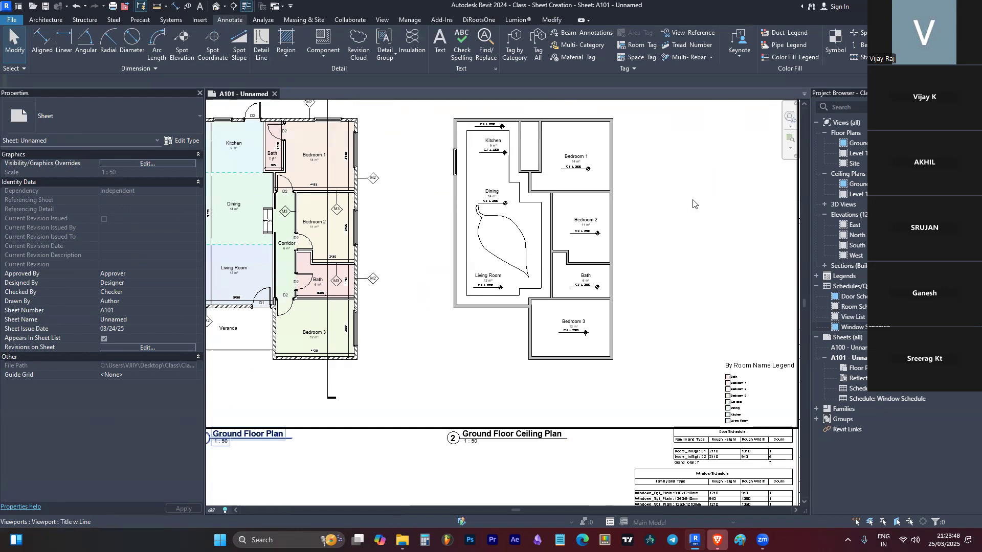
scroll(426, 210, "down", 1)
scroll(426, 210, "up", 2)
scroll(358, 215, "down", 3)
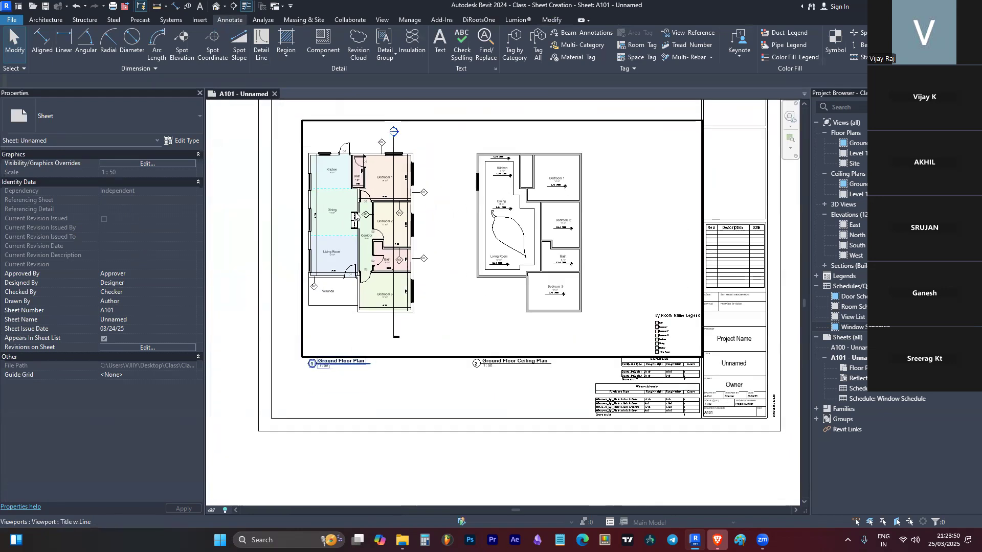
double_click(356, 215)
scroll(361, 169, "up", 2)
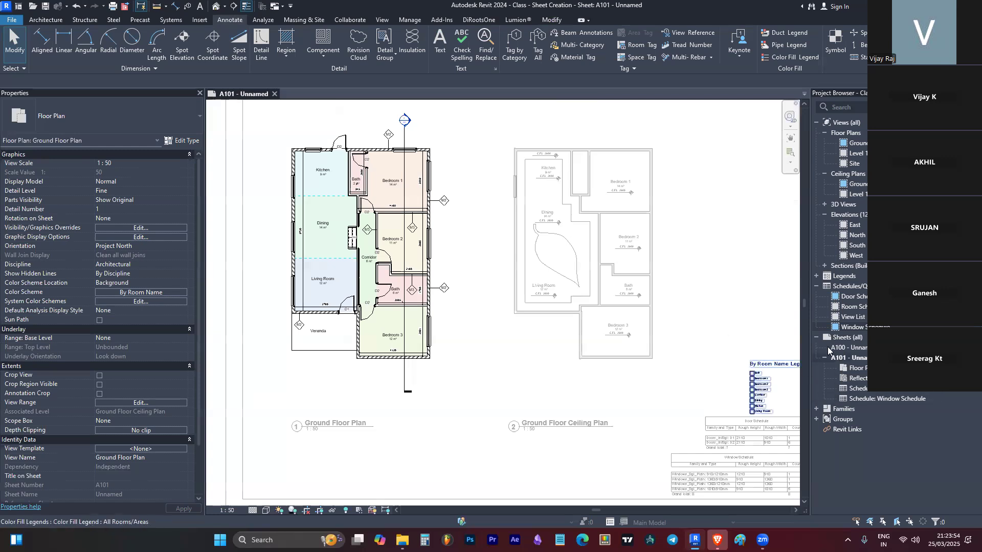
scroll(461, 286, "down", 2)
scroll(445, 286, "up", 3)
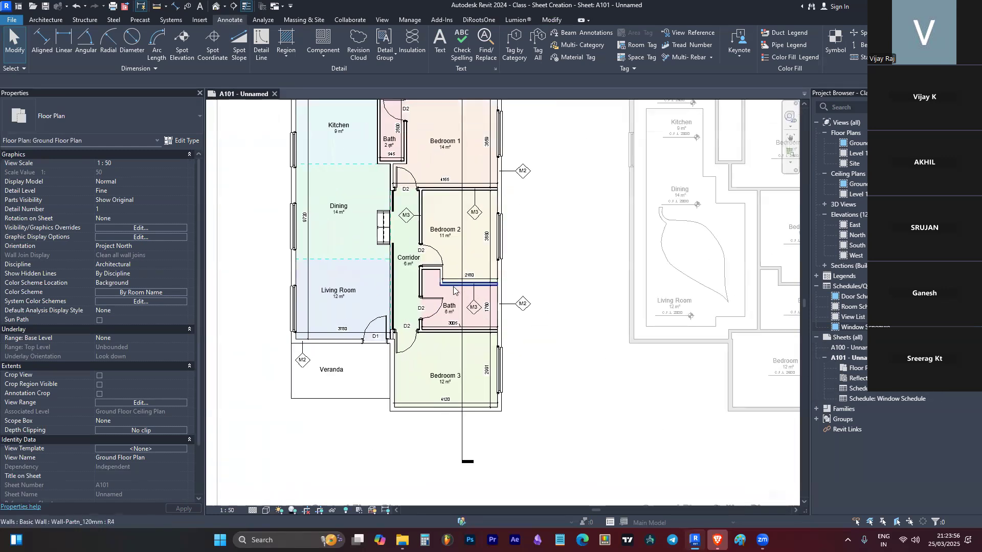
Step: Place the Door Legend view on sheet A101 above the Ground Floor Ceiling Plan
left_click(814, 285)
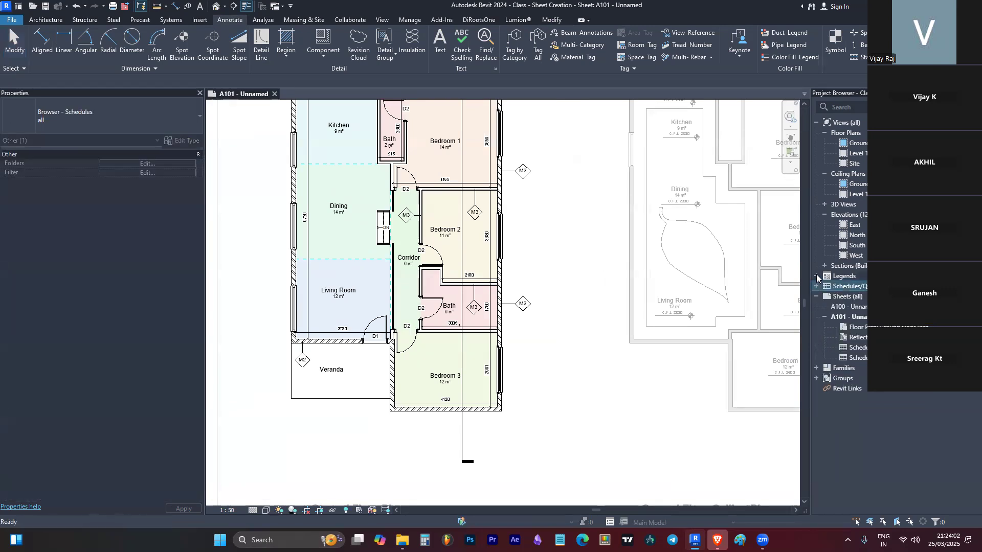
left_click(817, 276)
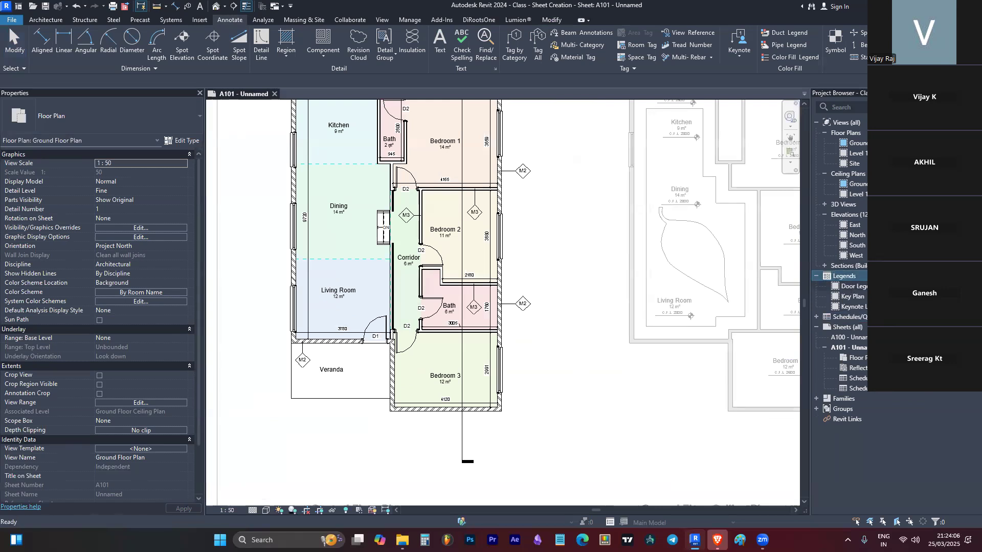
scroll(410, 319, "down", 6)
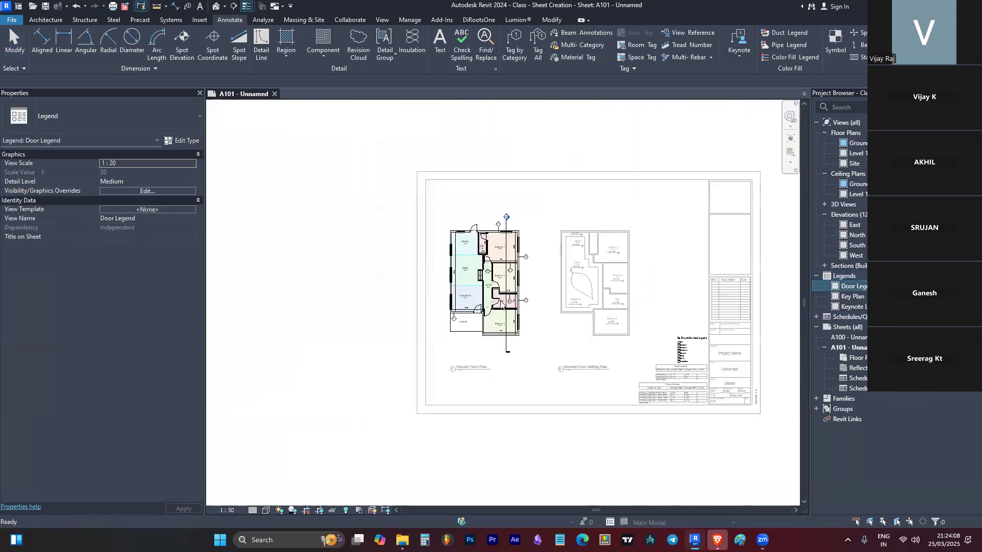
left_click(412, 320)
scroll(644, 292, "up", 5)
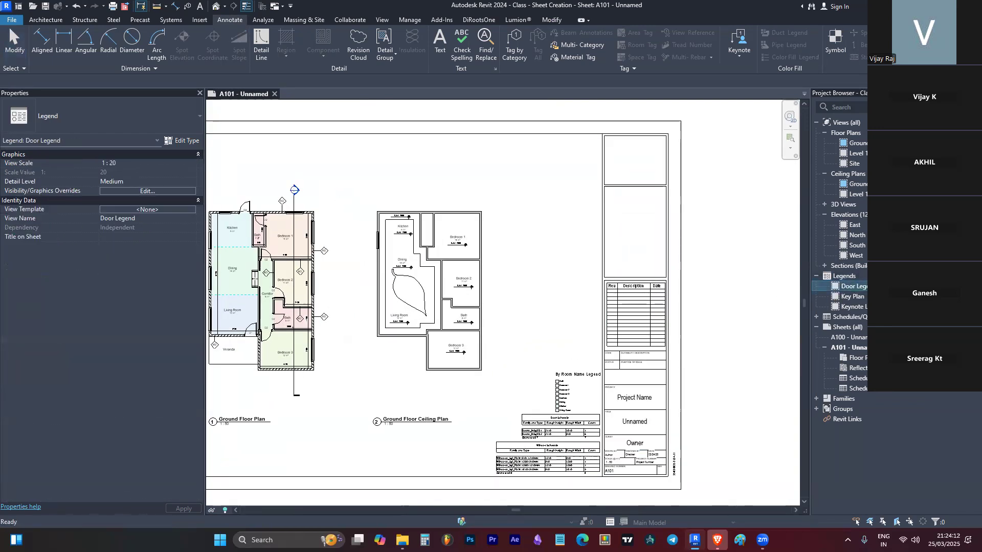
left_click(519, 164)
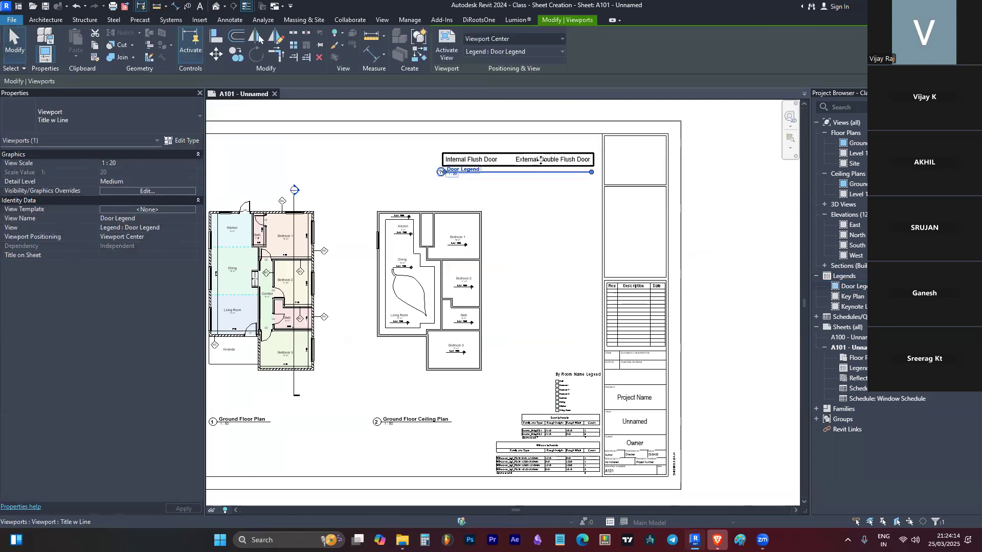
Step: Activate the Door Legend viewport on sheet A101 for editing
scroll(541, 161, "up", 5)
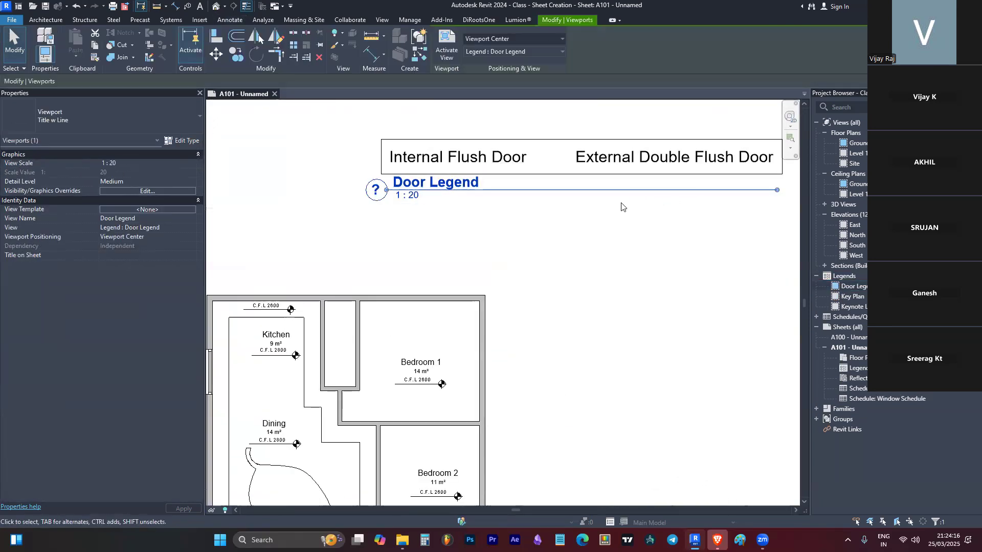
scroll(588, 195, "down", 2)
scroll(554, 171, "up", 3)
double_click(554, 169)
left_click(511, 167)
Step: Move the Internal Flush Door and External Double Flush Door text notes up, above the sheet border
scroll(460, 193, "down", 2)
left_click_drag(479, 221, 483, 123)
left_click(587, 221)
left_click_drag(583, 220, 576, 124)
left_click(614, 173)
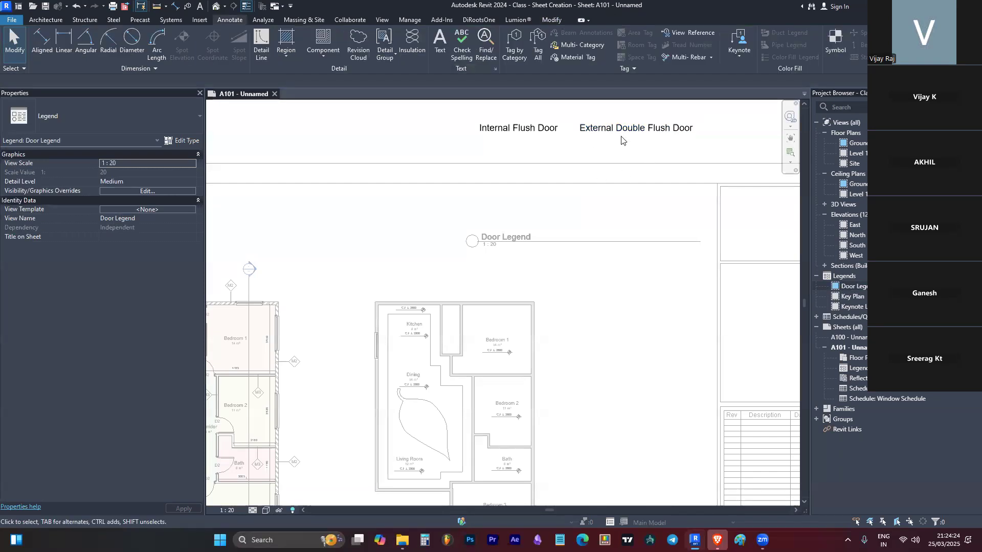
left_click(529, 130)
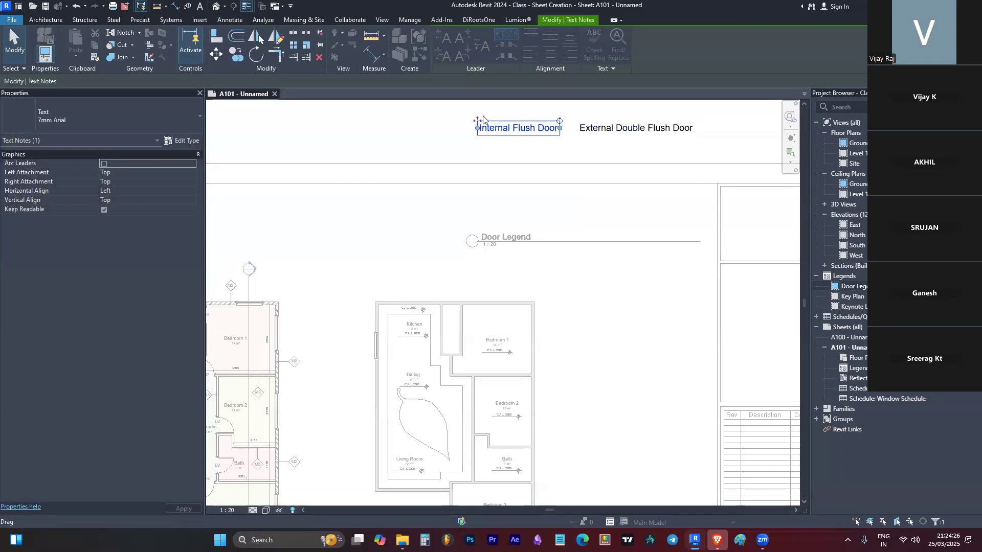
left_click(566, 112)
scroll(529, 113, "up", 2)
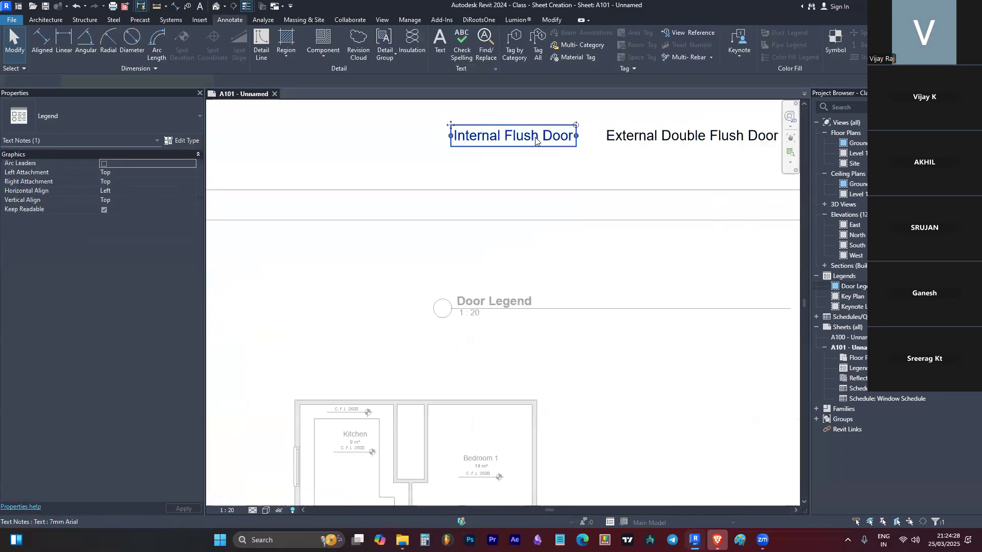
scroll(602, 153, "down", 2)
key("Escape")
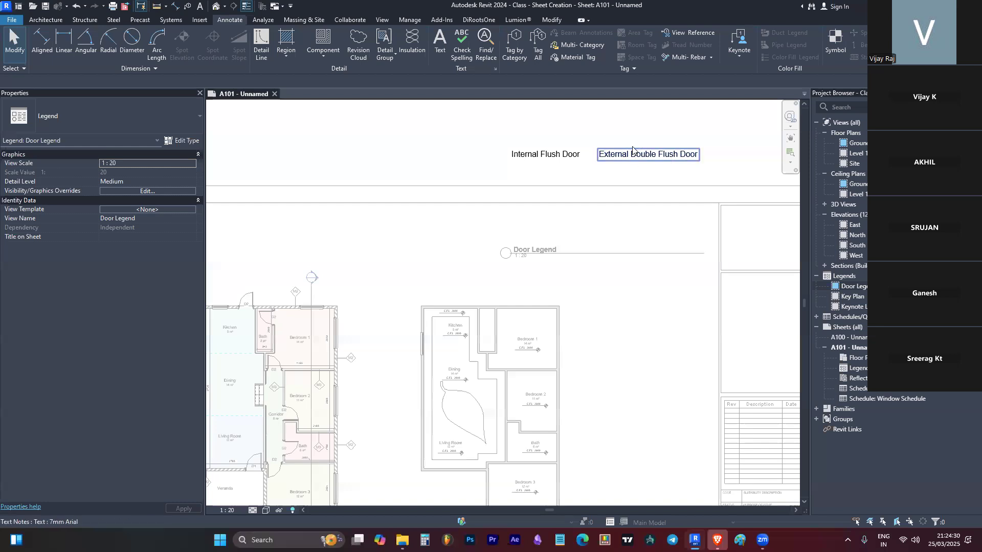
Step: Delete the External Double Flush Door and Internal Flush Door text notes from the Door Legend
left_click(632, 149)
key("Delete")
left_click(549, 153)
key("Delete")
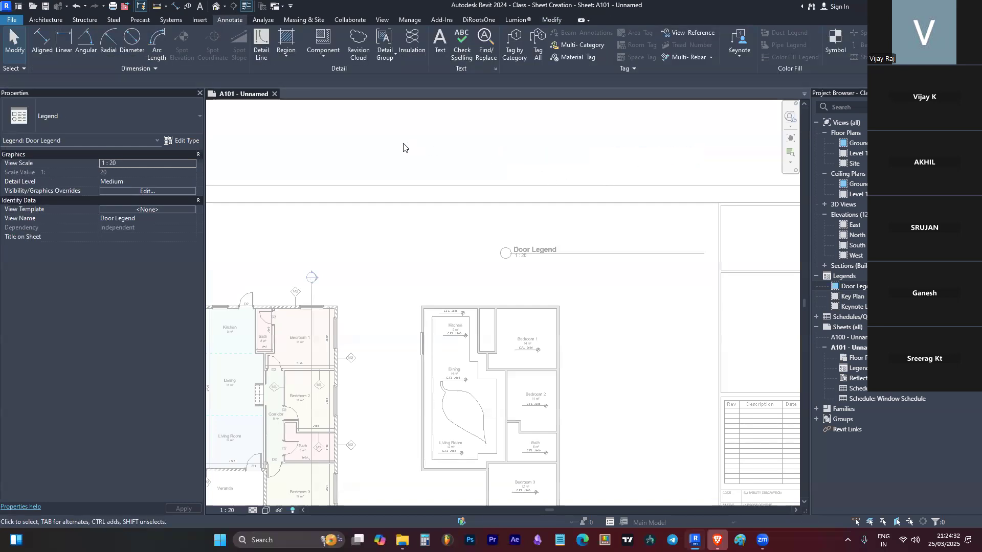
scroll(520, 192, "down", 4)
scroll(495, 194, "up", 1)
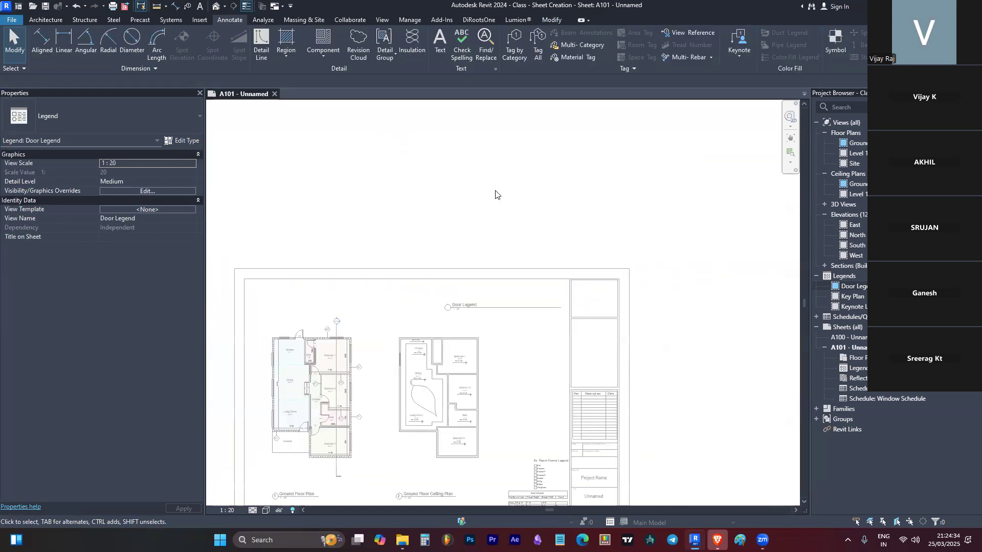
scroll(588, 176, "down", 2)
scroll(513, 190, "up", 2)
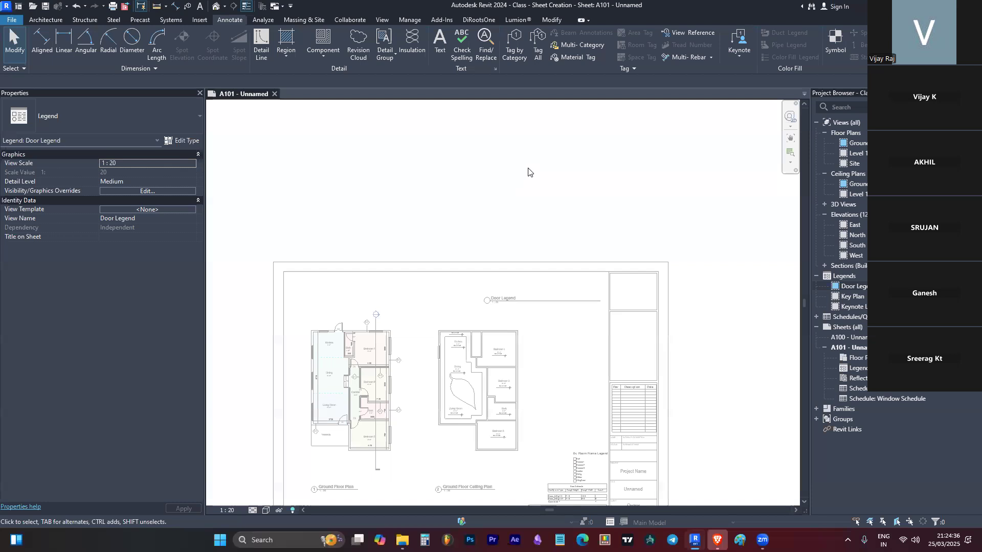
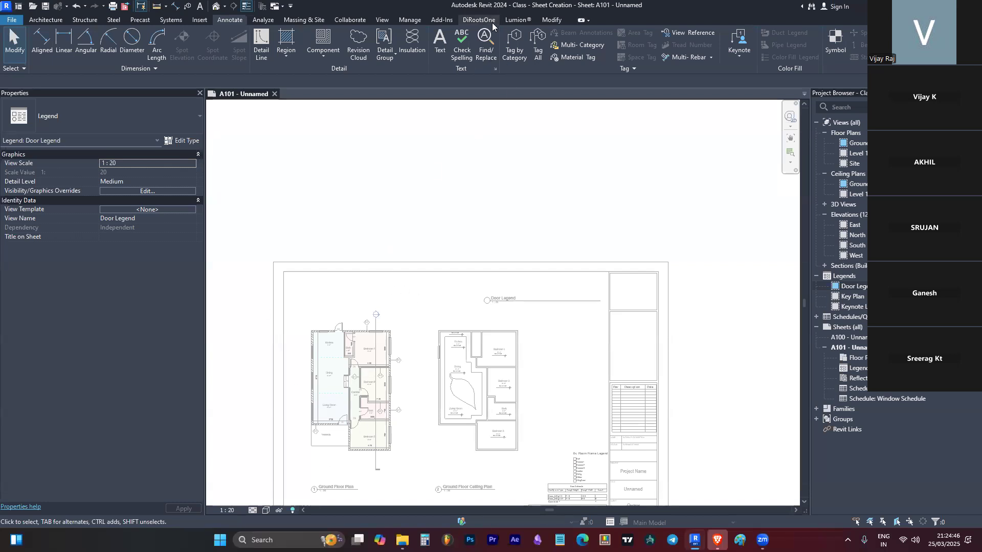
left_click(552, 20)
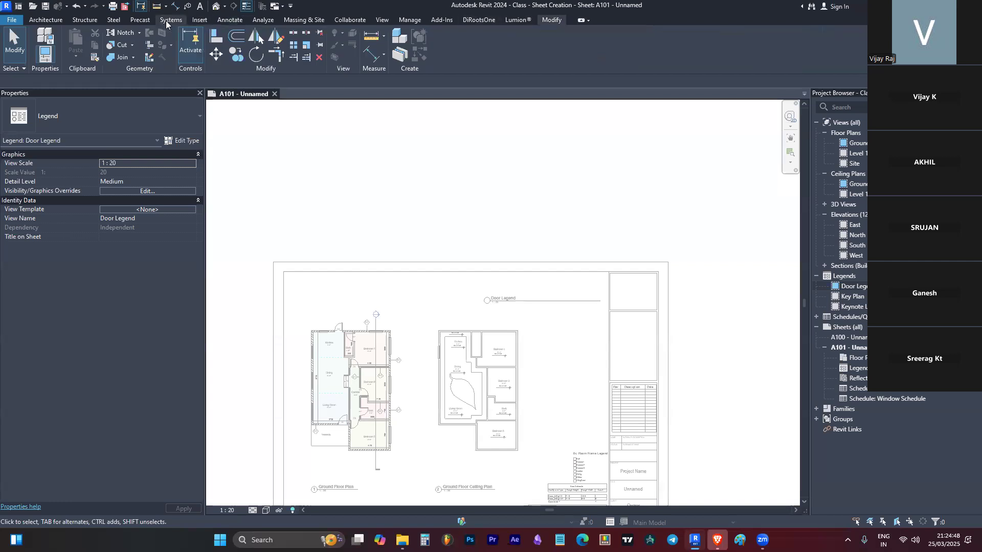
Step: Start a legend component in the Door Legend with the family Walls : Basic Wall : Wall-Ext_170Bwk
left_click(236, 22)
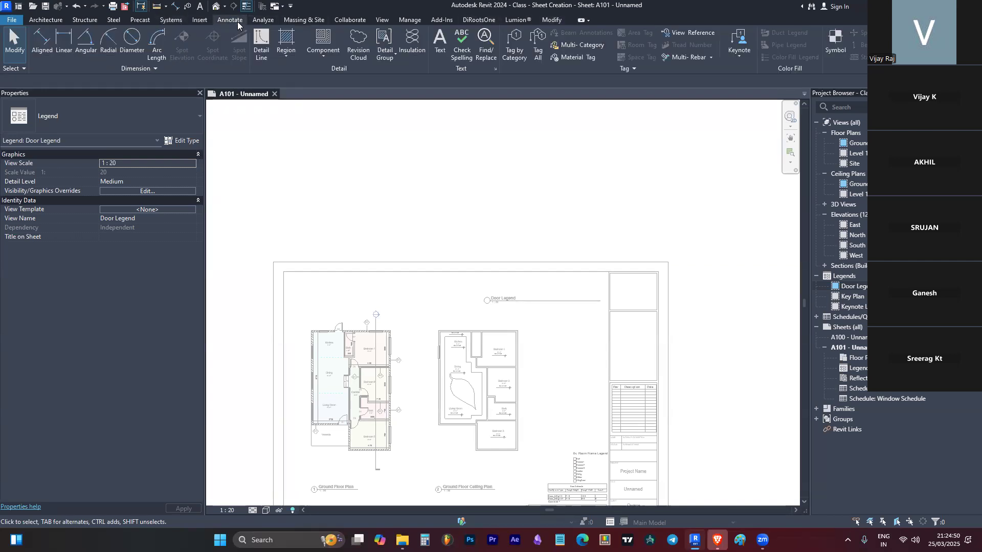
left_click(330, 54)
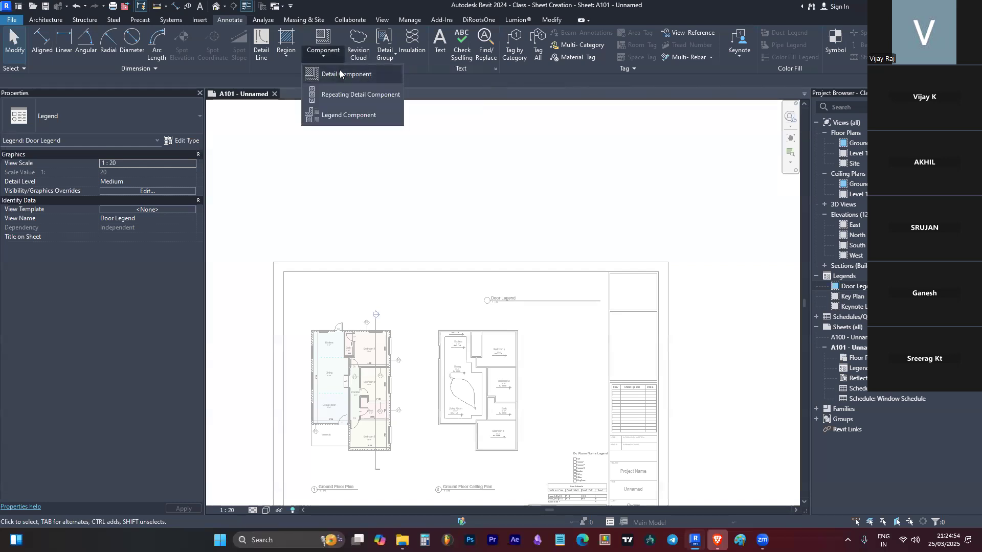
left_click(350, 116)
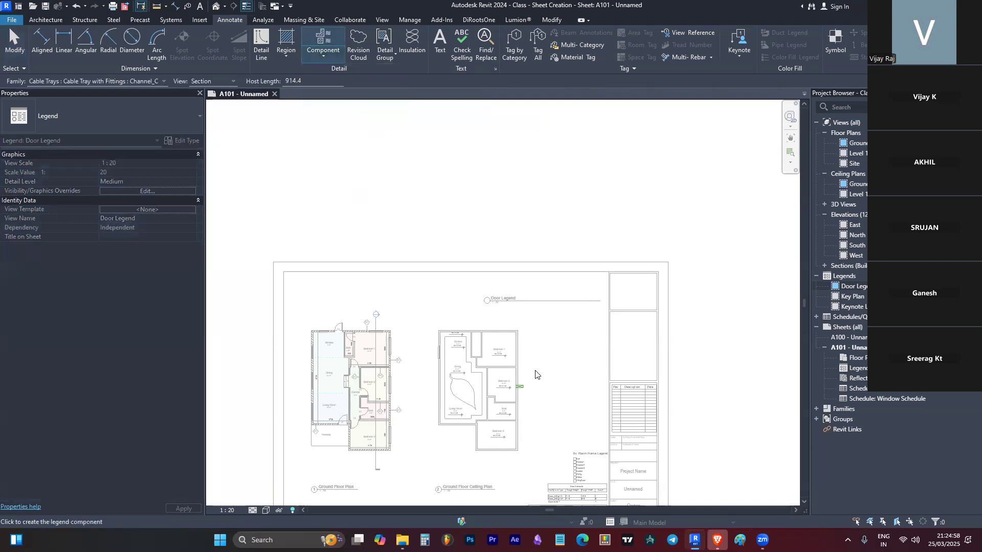
scroll(536, 375, "up", 6)
scroll(535, 309, "down", 3)
scroll(399, 142, "up", 2)
left_click(162, 76)
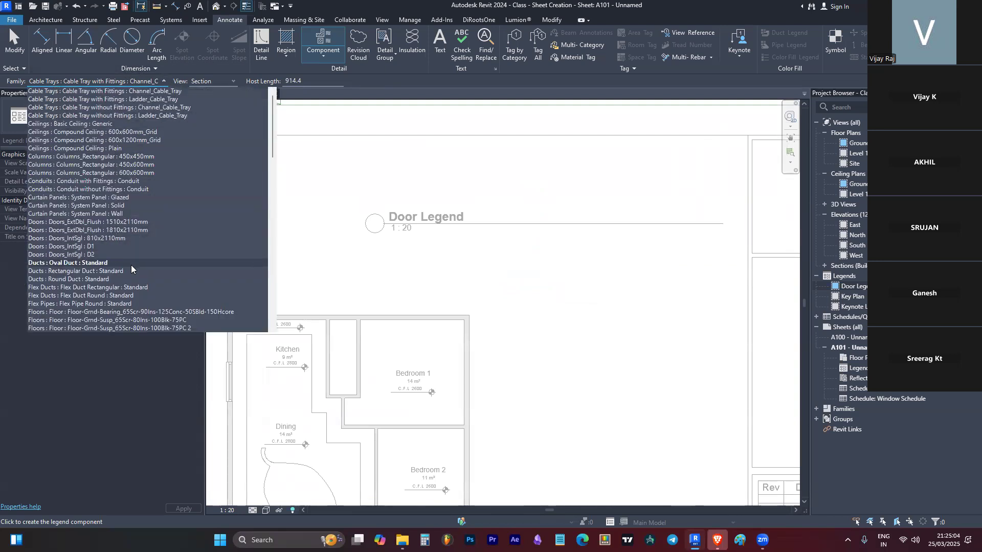
scroll(131, 265, "down", 4)
scroll(126, 234, "down", 15)
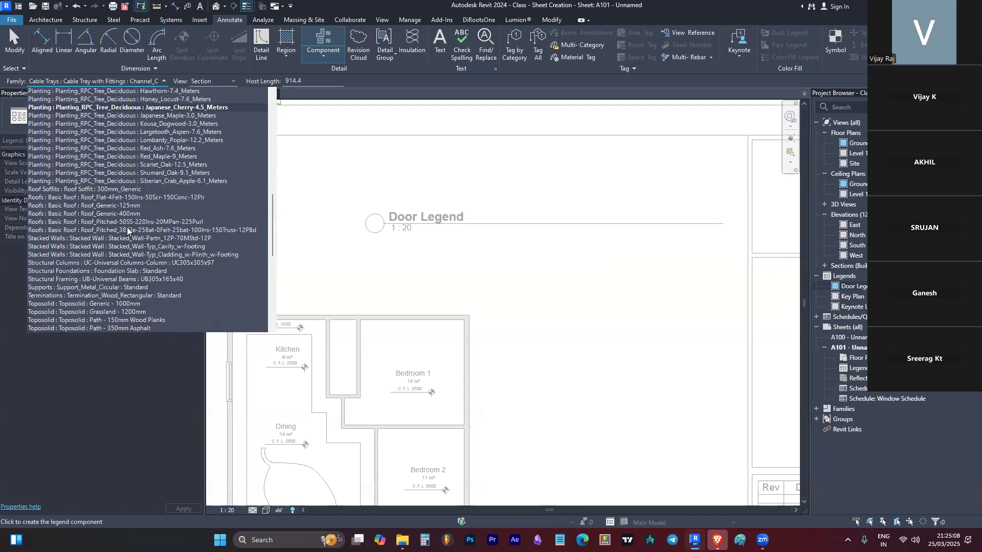
scroll(111, 205, "down", 15)
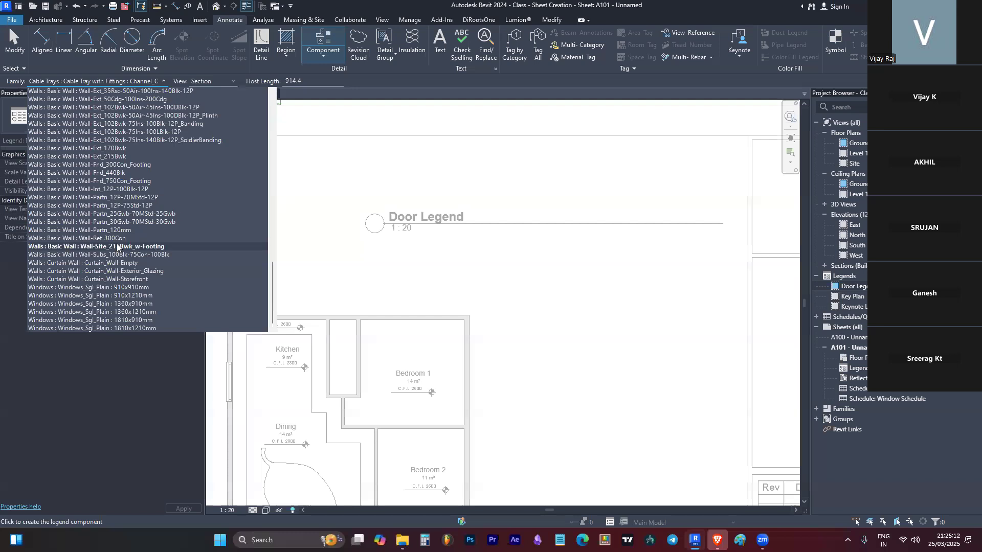
scroll(110, 201, "up", 1)
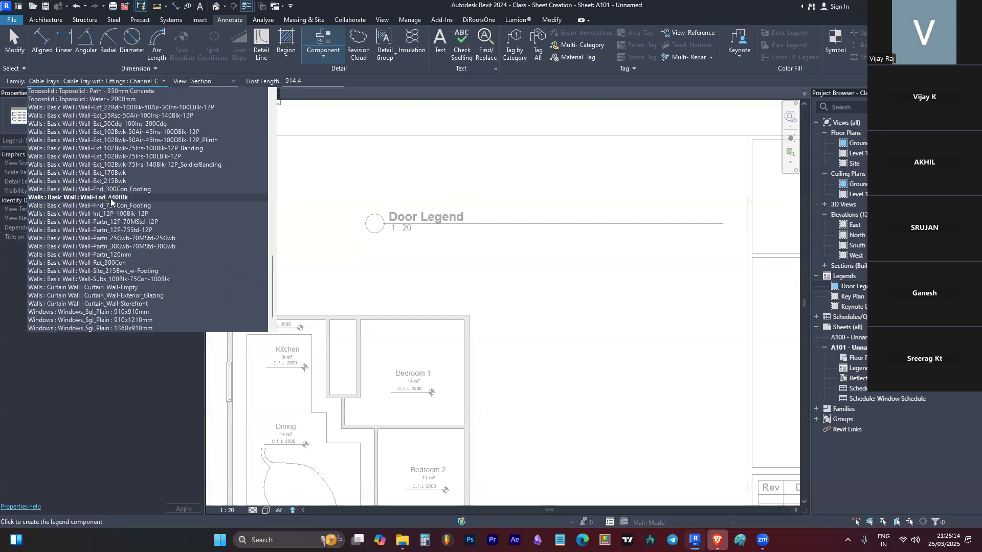
scroll(546, 263, "down", 5)
scroll(502, 351, "up", 6)
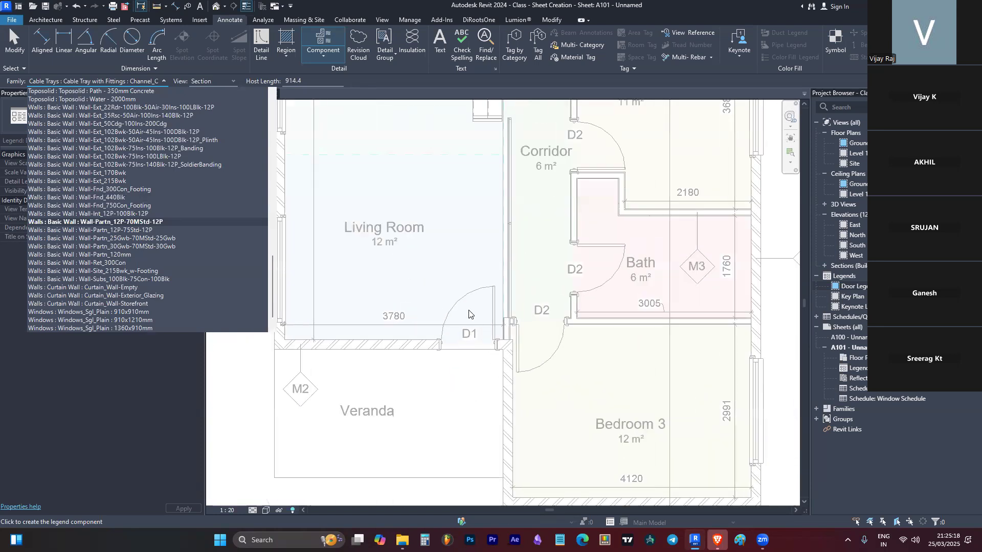
scroll(469, 314, "down", 2)
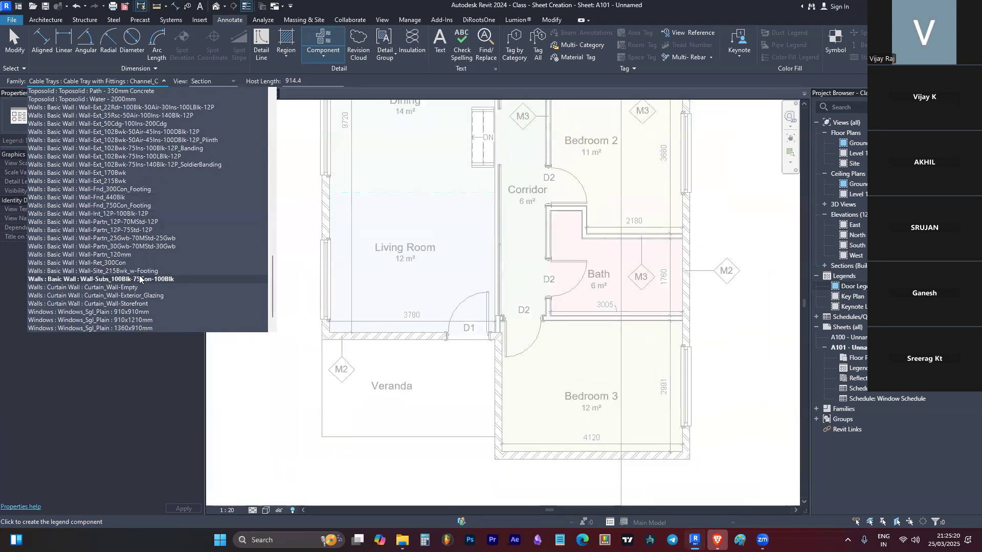
left_click(136, 174)
Step: Place the Wall-Ext_170Bwk section component just above the Door Legend title and end the placement
scroll(355, 298, "down", 3)
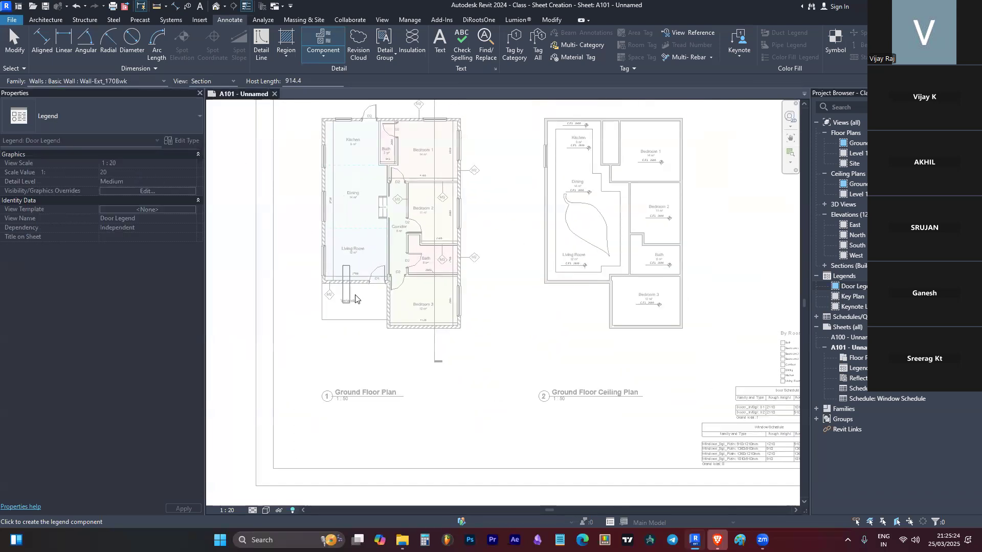
scroll(256, 271, "down", 2)
scroll(556, 177, "up", 2)
scroll(556, 177, "up", 2)
left_click(534, 154)
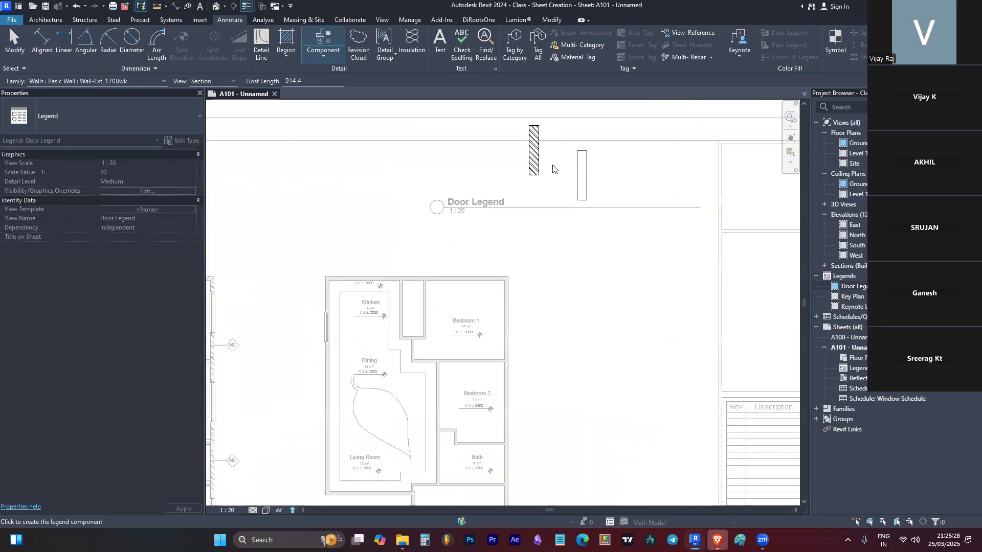
key("Escape")
scroll(558, 153, "up", 1)
left_click(521, 153)
scroll(521, 153, "up", 1)
scroll(539, 198, "down", 4)
key("Escape")
scroll(361, 366, "up", 3)
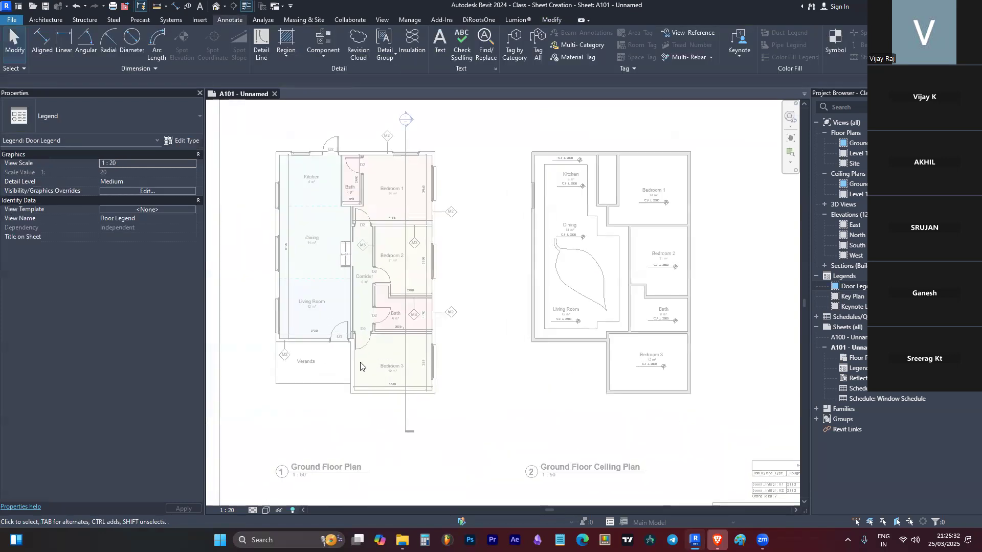
scroll(401, 388, "down", 3)
scroll(581, 207, "up", 2)
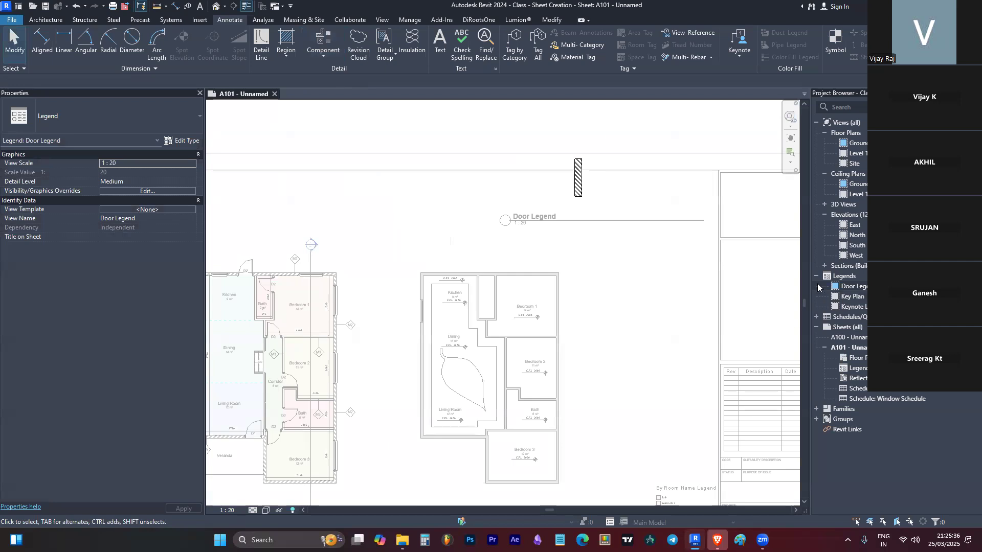
Step: Create a new legend view named Wall Legends at a scale of 1 : 50
right_click(847, 277)
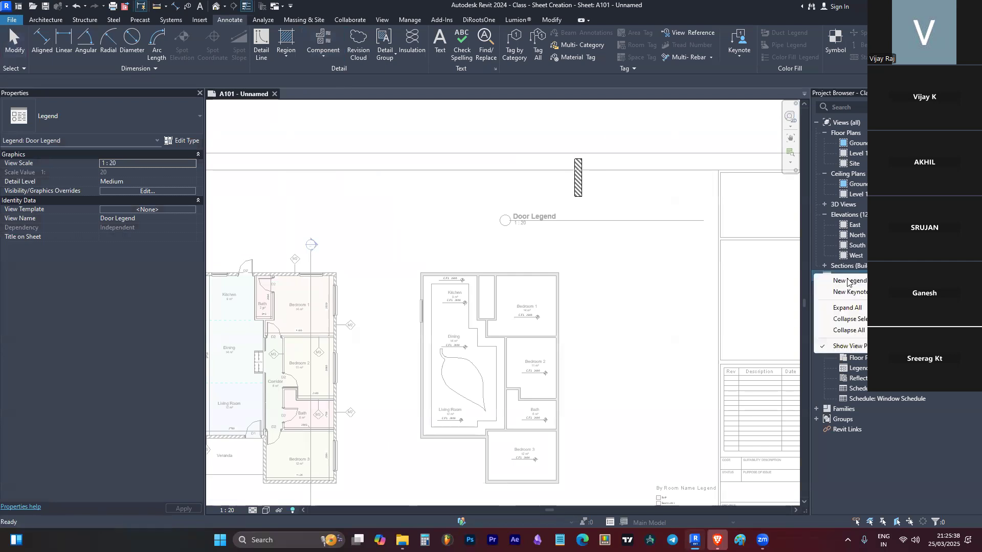
left_click(849, 281)
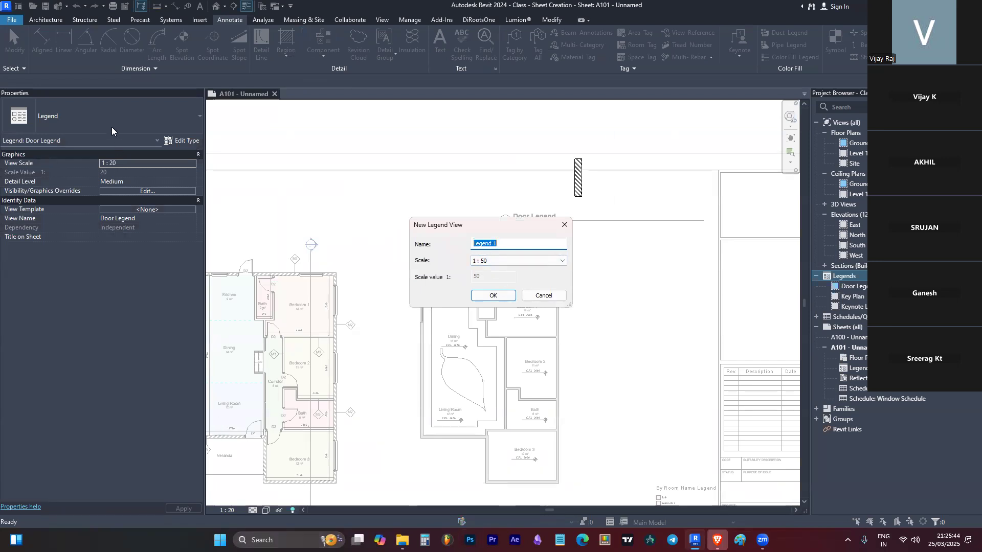
type("Wall Lege")
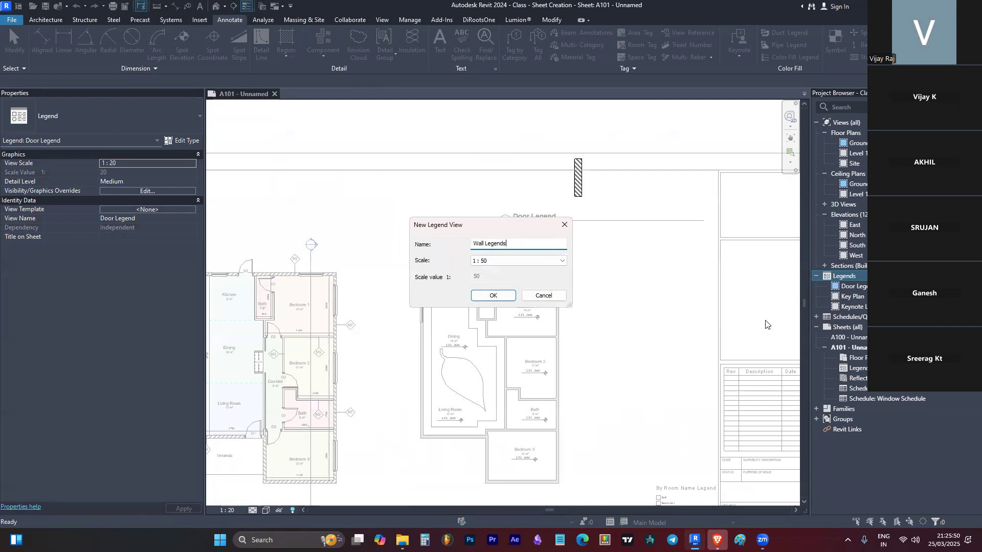
left_click(493, 296)
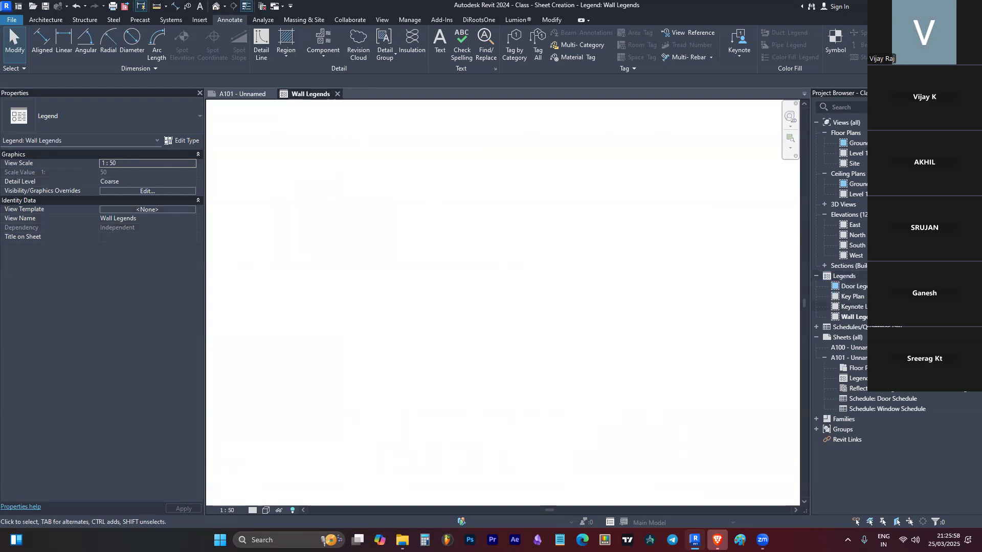
Step: Close the Wall Legends view and try to place it on sheet A101
left_click(244, 94)
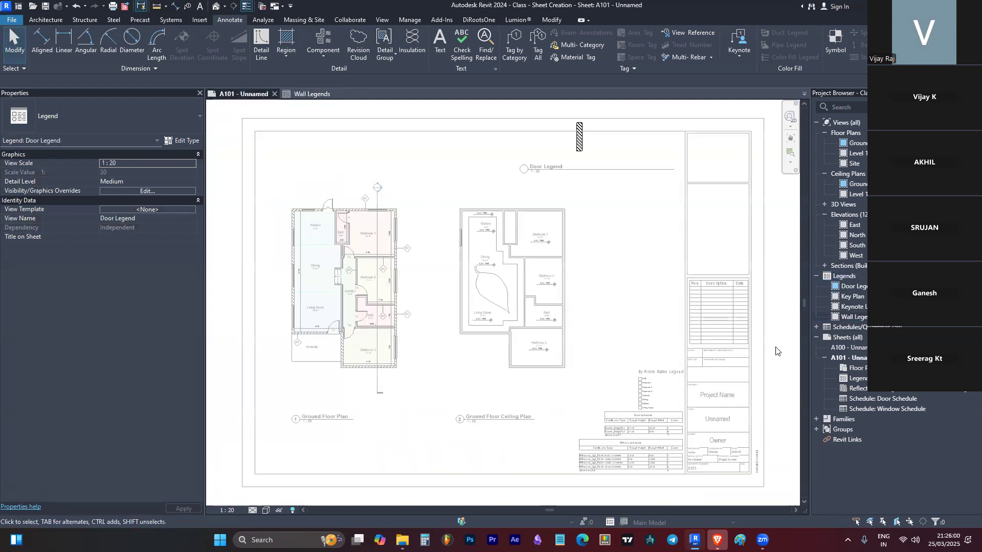
left_click(328, 94)
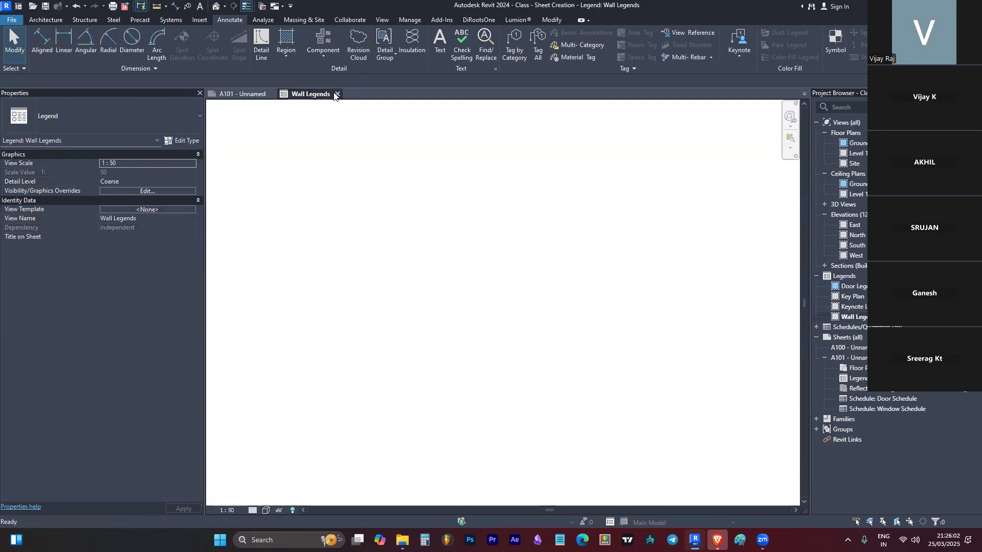
left_click(338, 94)
scroll(609, 254, "down", 4)
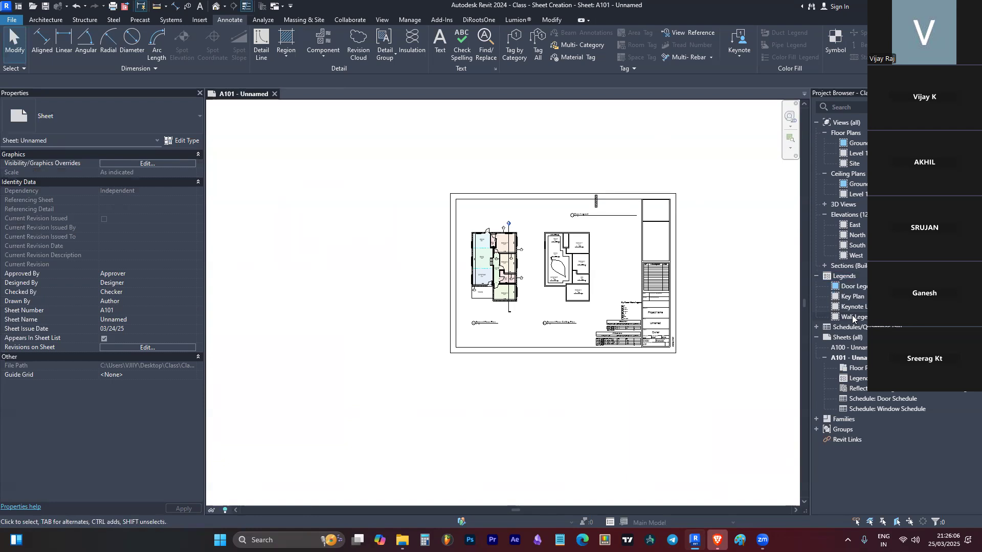
left_click_drag(858, 318, 617, 278)
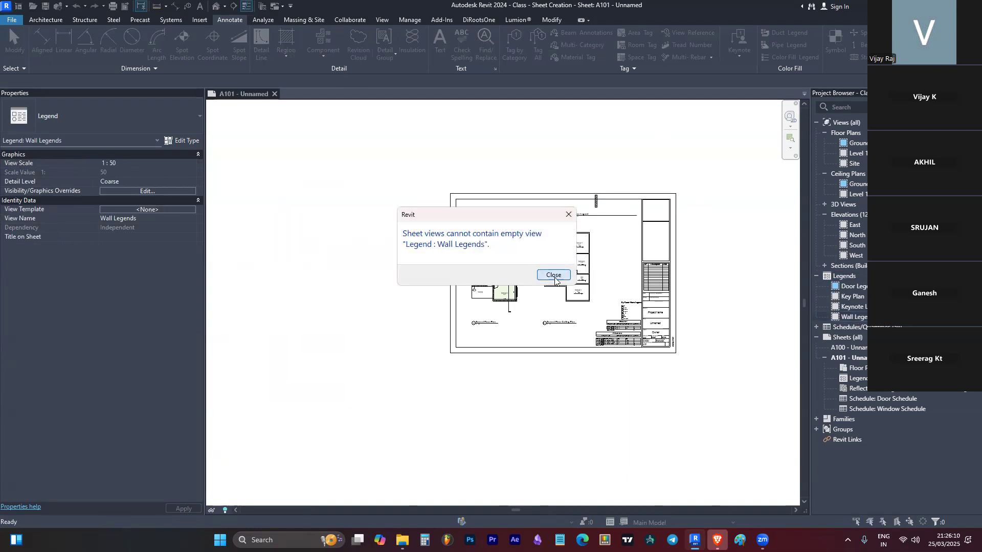
left_click(554, 275)
scroll(637, 265, "up", 2)
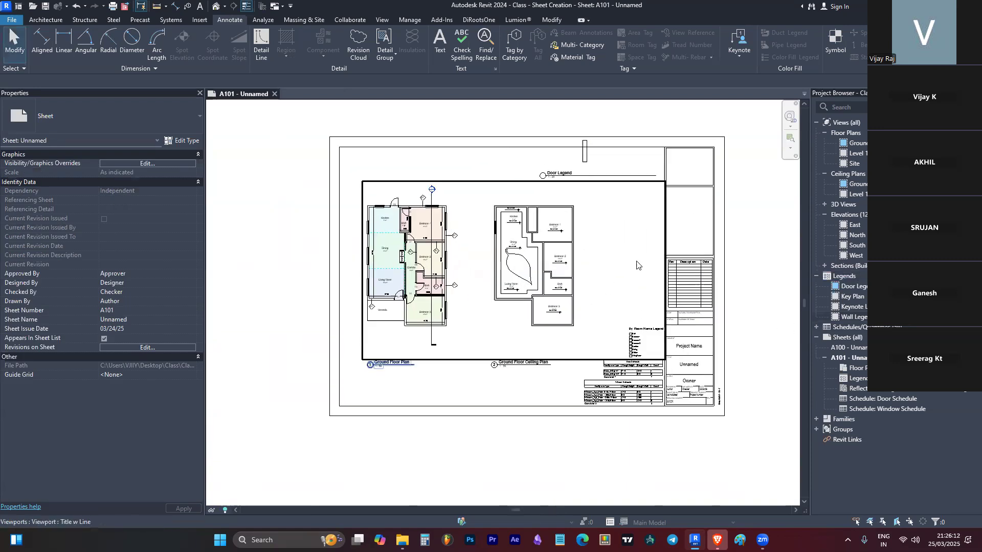
left_click(619, 281)
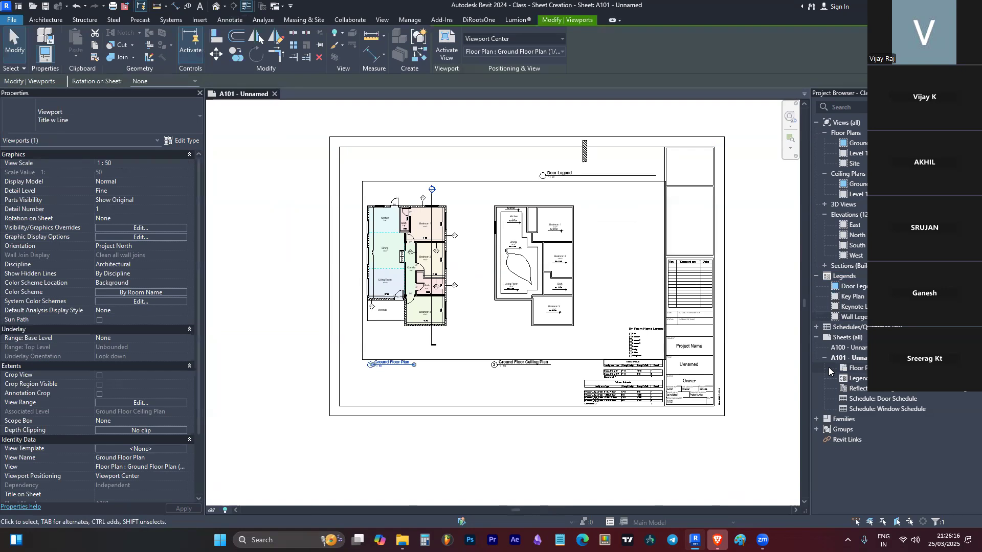
Step: Open the Wall Legends view and draw a thin detail-line rectangle about 2300 by 1600 mm in it
double_click(850, 318)
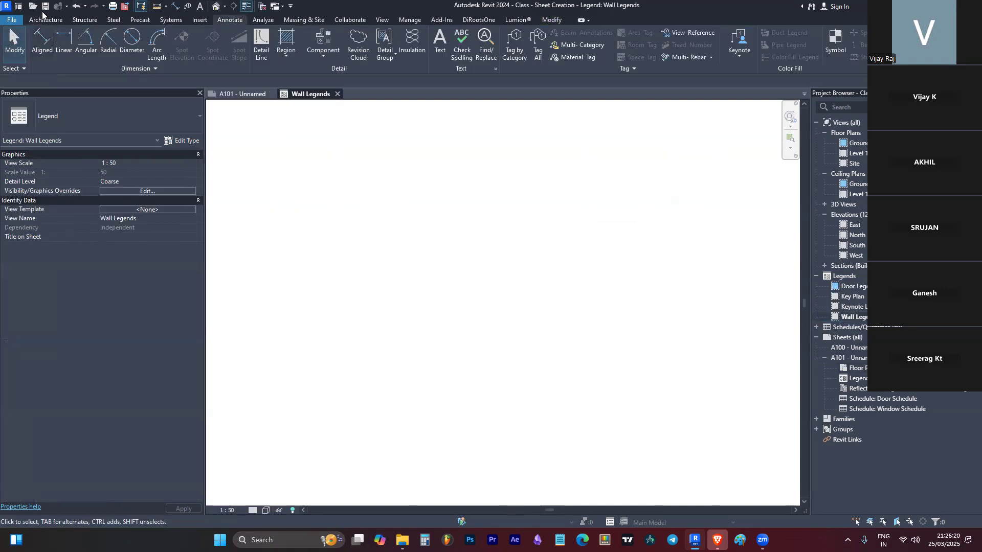
left_click(261, 41)
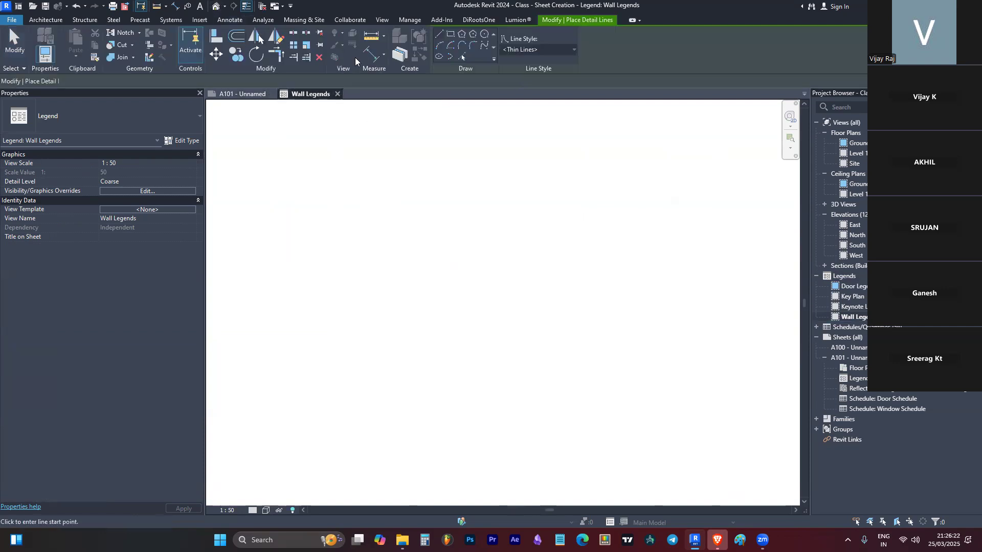
left_click(450, 34)
left_click(359, 202)
left_click(530, 319)
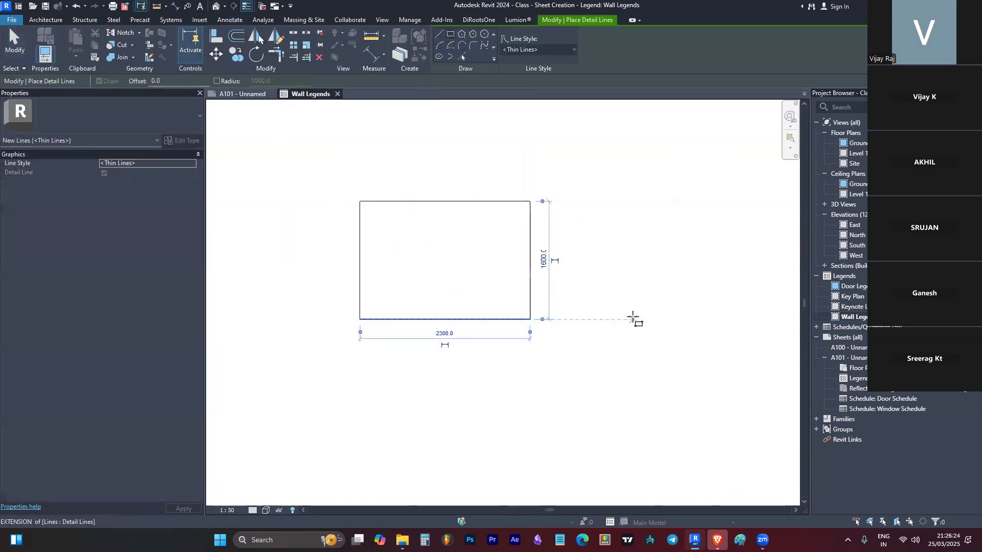
key("Escape")
key("Escape")
Step: Place the Wall Legends view on sheet A101 between the Ground Floor Ceiling Plan and the title block
left_click(251, 94)
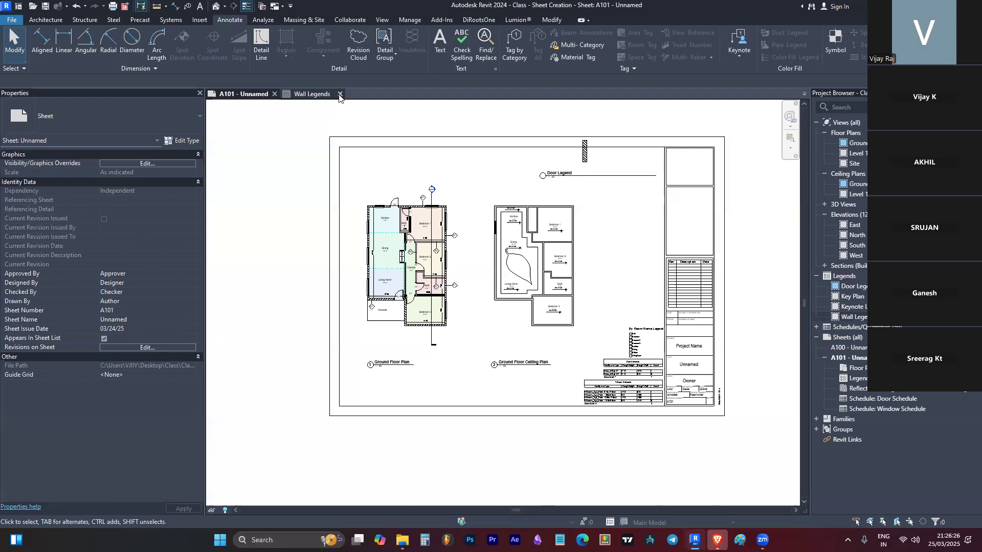
left_click(854, 318)
left_click_drag(673, 276, 601, 260)
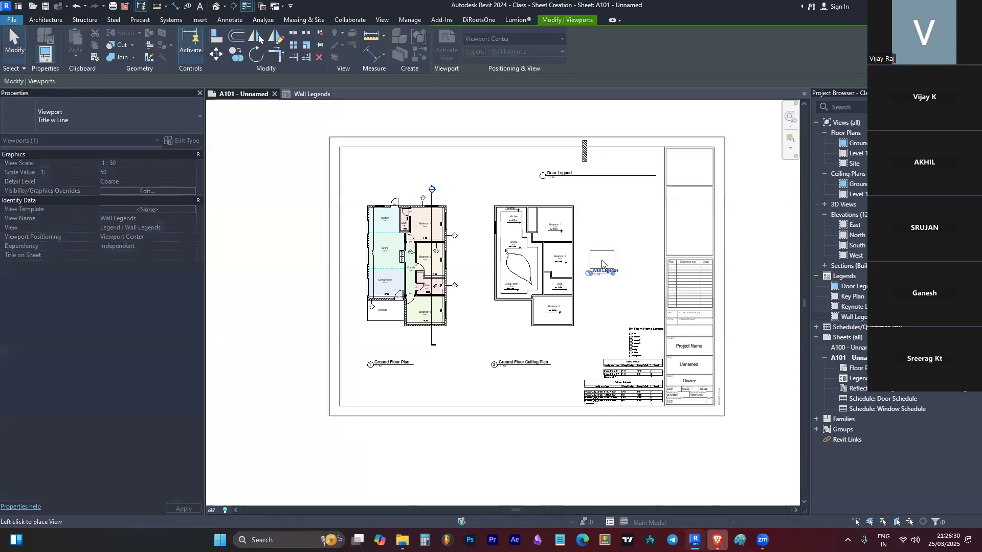
left_click(639, 270)
scroll(650, 256, "up", 5)
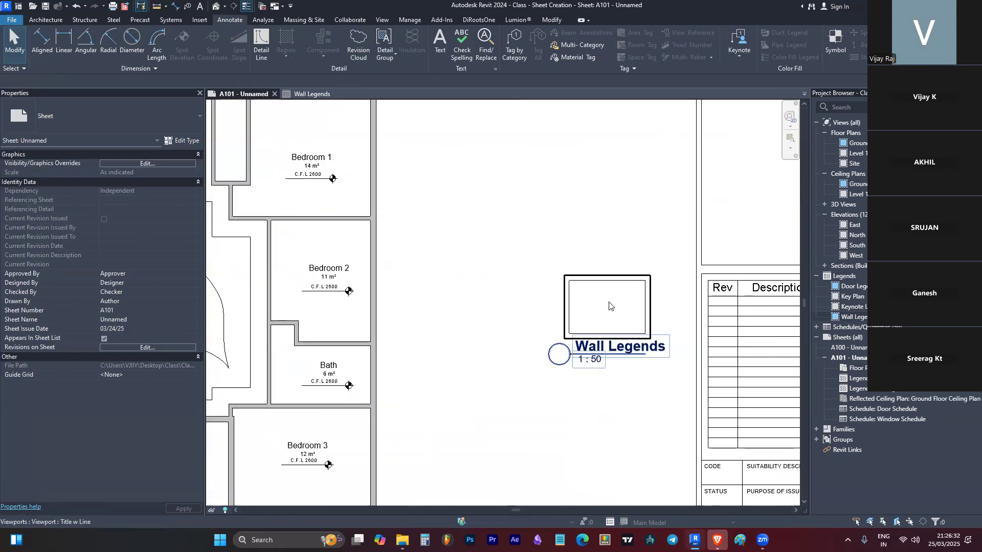
Step: Activate the Wall Legends viewport on sheet A101 and delete the placeholder rectangle from it
double_click(609, 306)
key("Tab")
left_click(603, 280)
key("Delete")
scroll(600, 280, "down", 3)
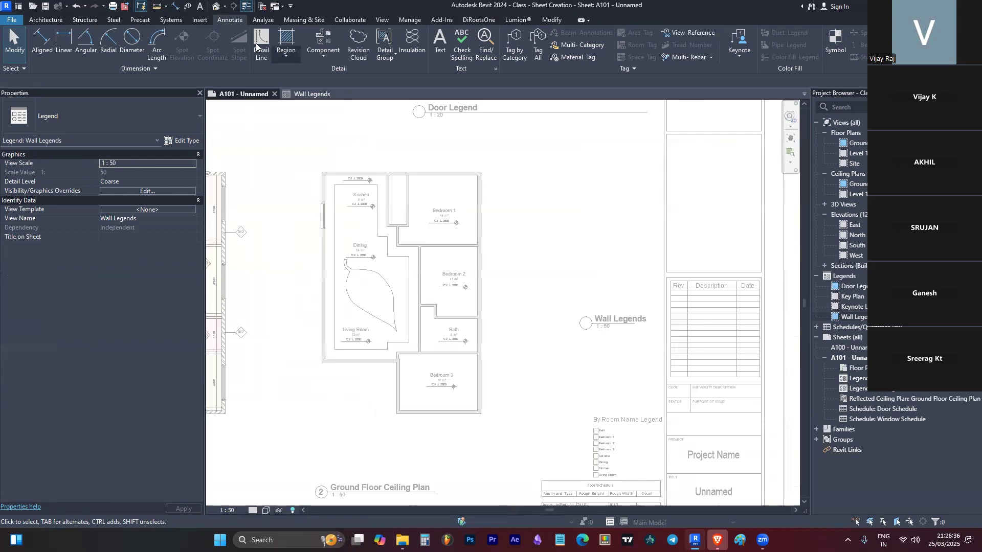
Step: Place a legend component of the basic wall type Wall-Ext_170Bwk above the Wall Legends title on the sheet
left_click(321, 56)
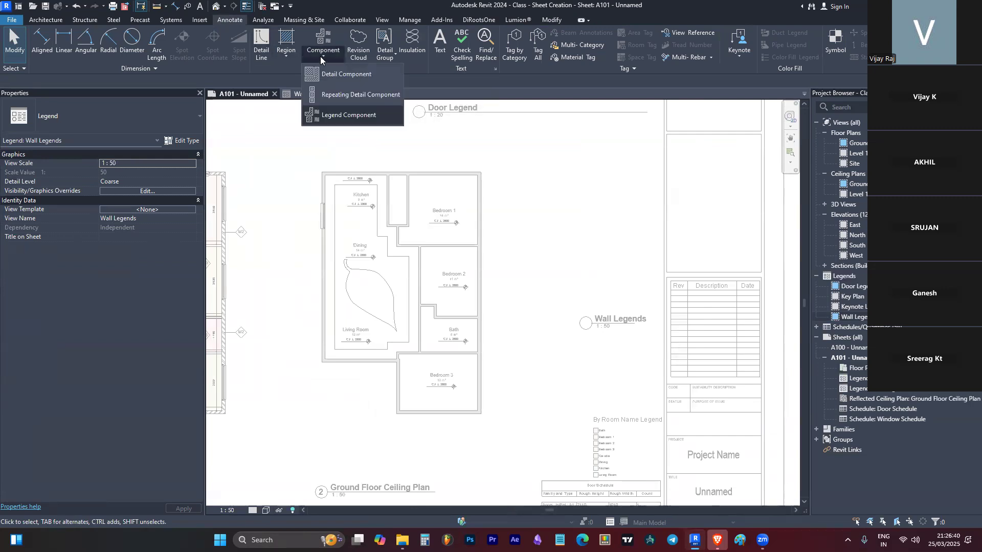
left_click(339, 116)
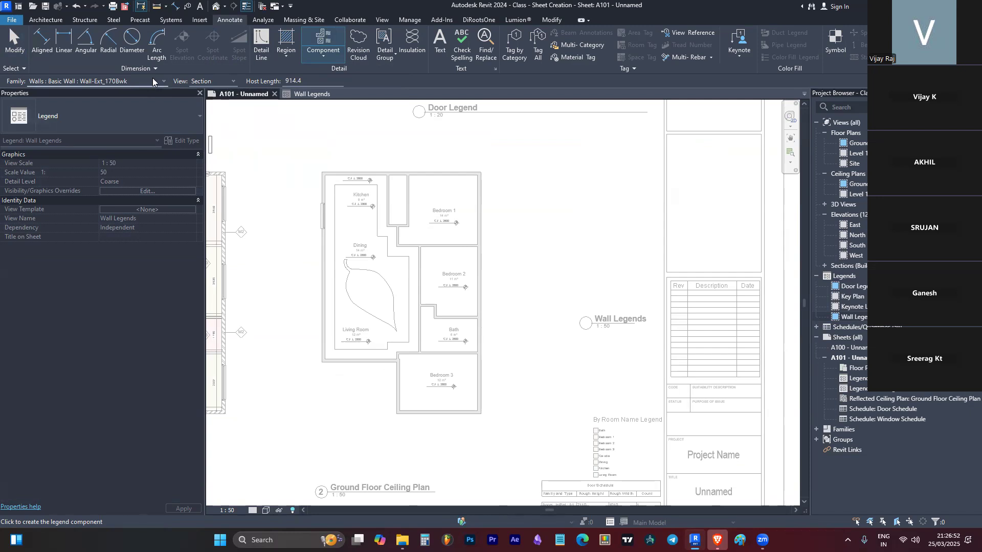
left_click(149, 82)
scroll(85, 286, "up", 15)
scroll(89, 262, "up", 1)
scroll(89, 255, "down", 2)
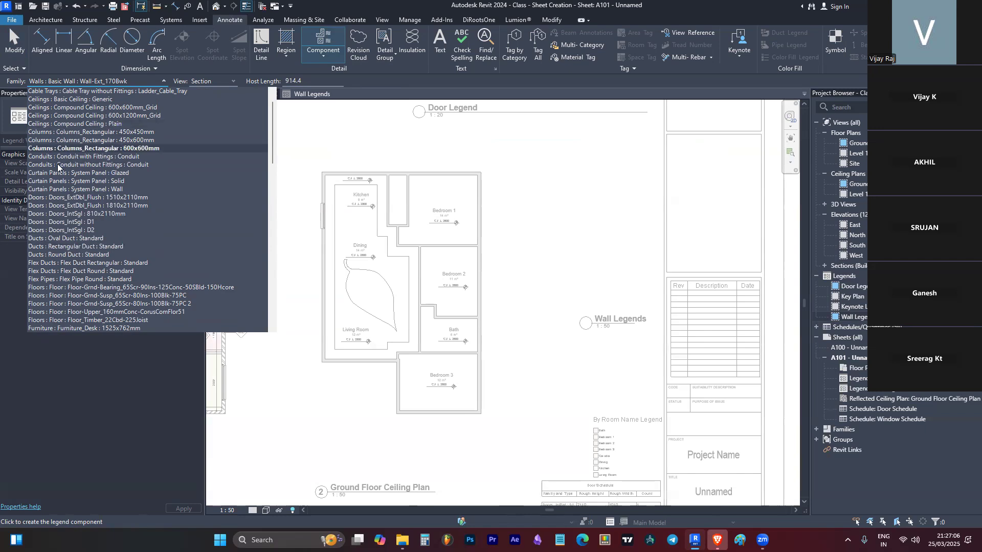
scroll(87, 256, "down", 15)
scroll(88, 256, "down", 15)
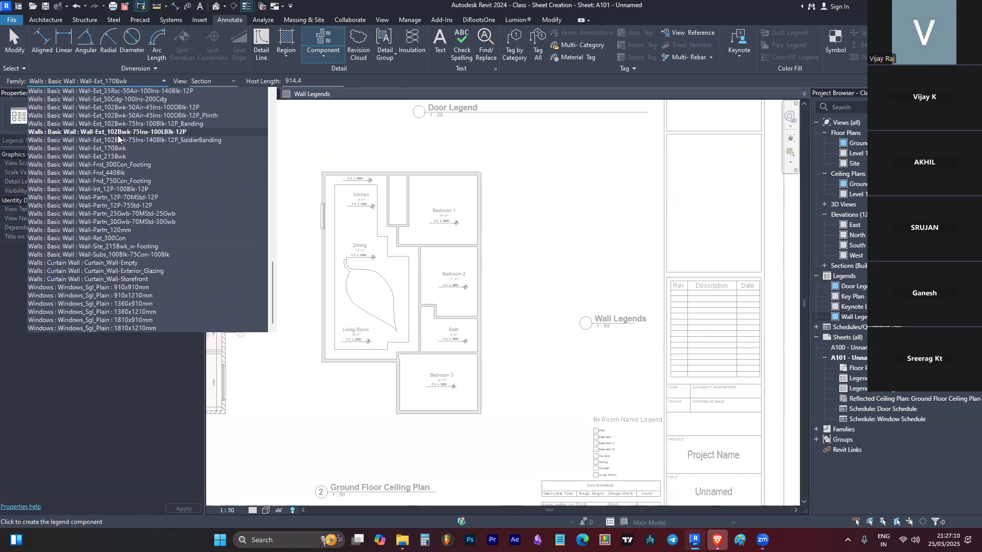
left_click(102, 148)
scroll(573, 284, "up", 5)
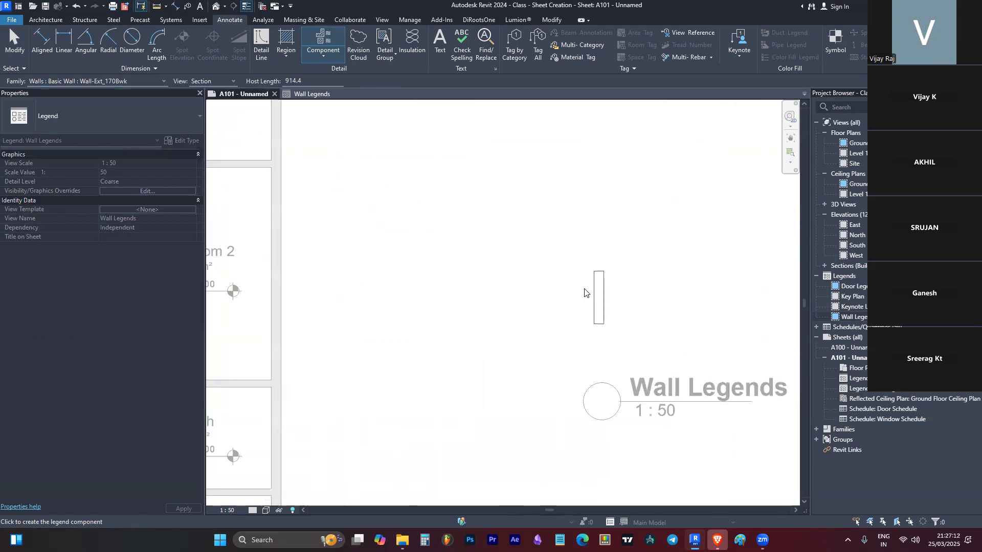
left_click(573, 264)
key("Escape")
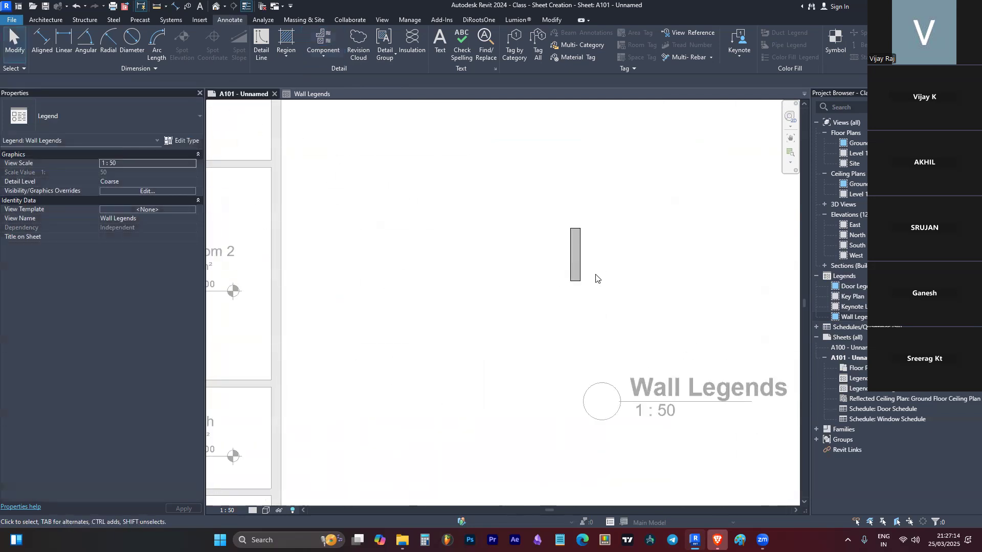
Step: Change the placed wall legend component's view direction to Floor Plan
scroll(581, 232, "up", 6)
scroll(555, 177, "up", 4)
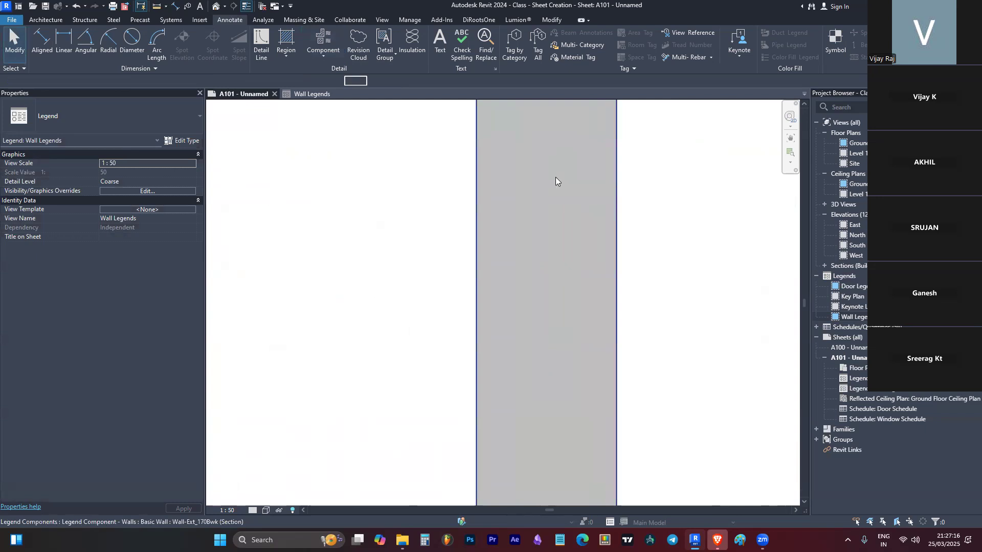
left_click(556, 179)
scroll(527, 223, "down", 5)
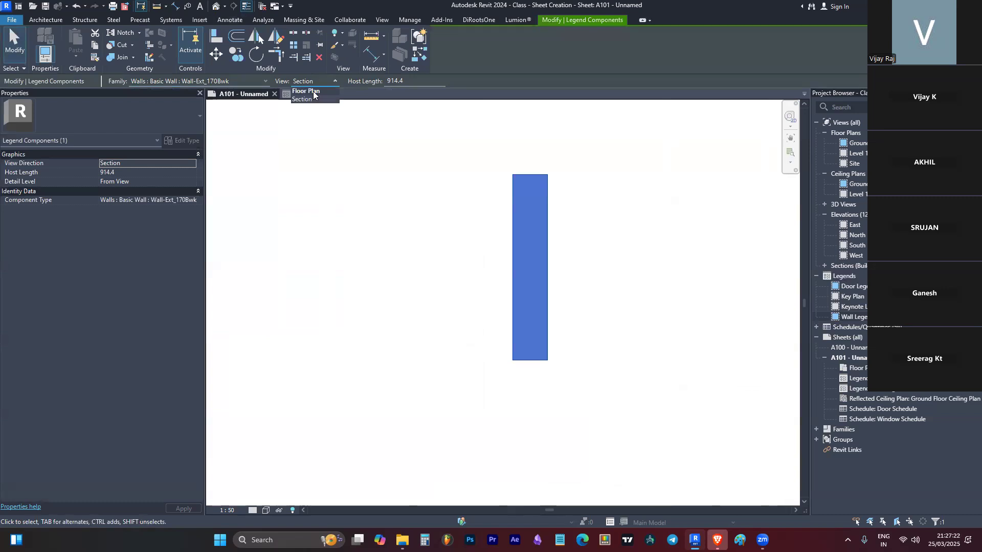
left_click(306, 89)
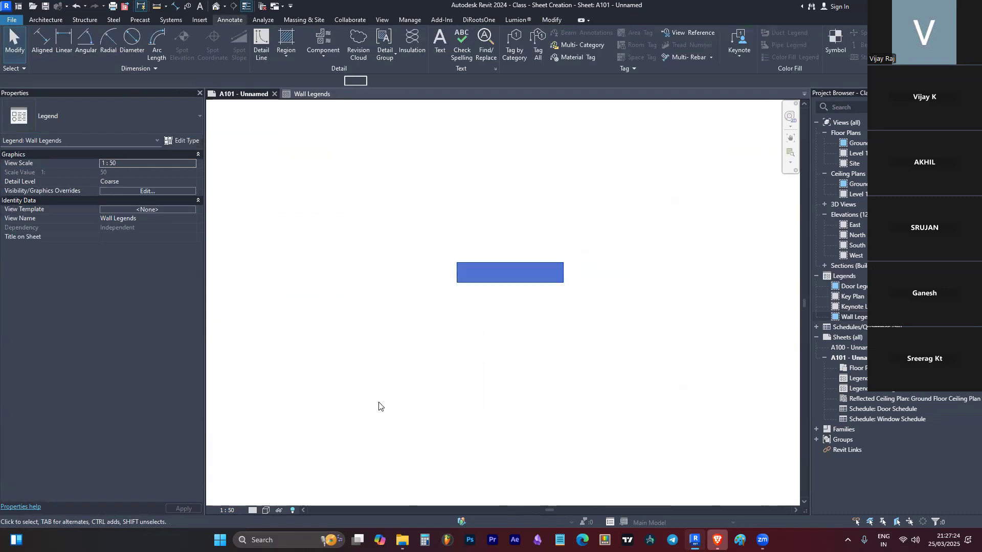
left_click(536, 348)
scroll(535, 341, "down", 7)
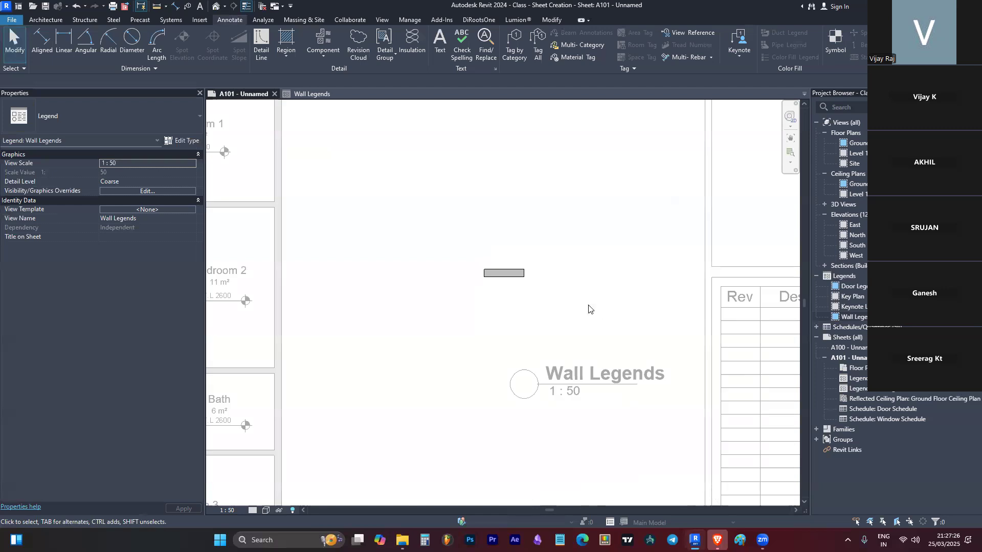
Step: Set the Wall Legends view's detail level to Fine
scroll(481, 313, "up", 6)
left_click(251, 510)
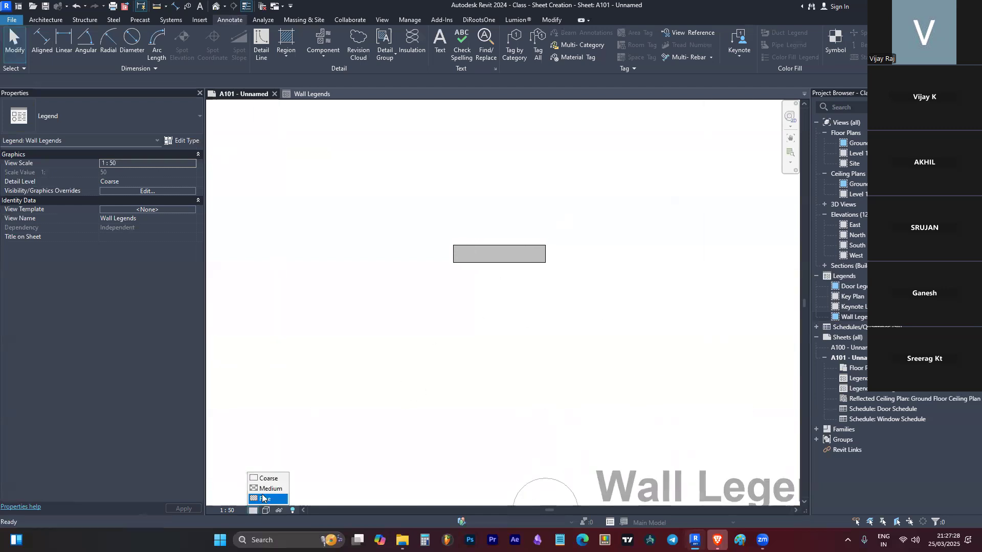
left_click(263, 500)
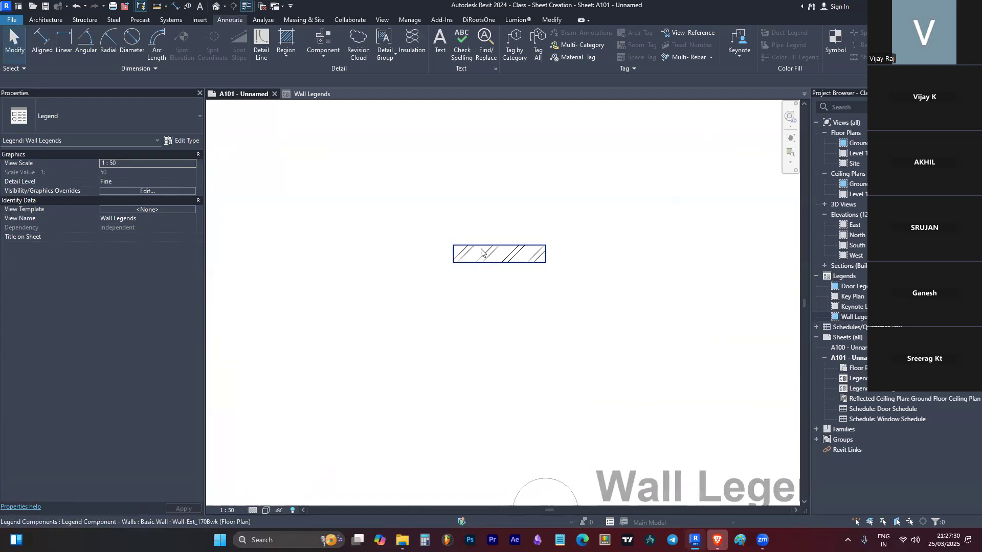
scroll(522, 288, "down", 3)
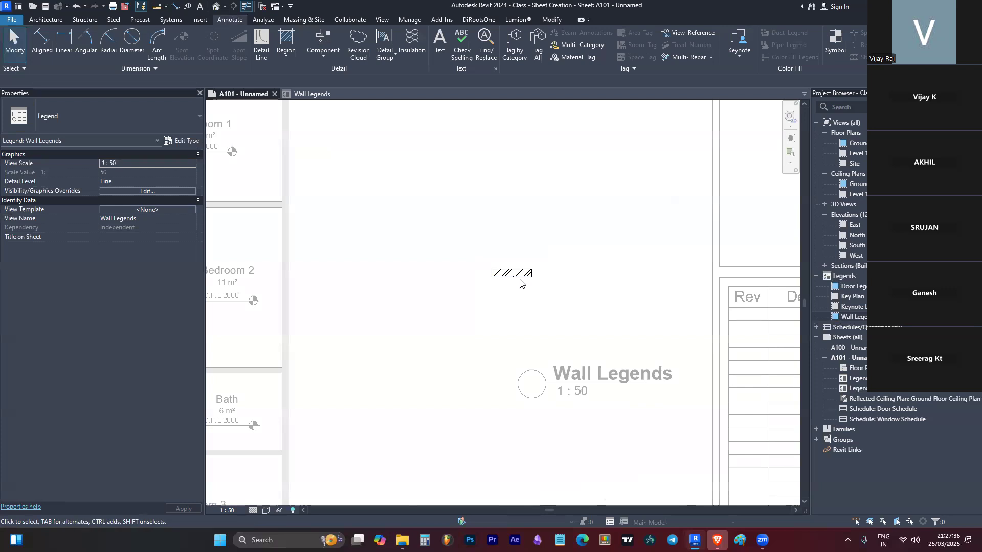
scroll(521, 283, "down", 5)
scroll(319, 330, "up", 6)
scroll(424, 343, "down", 4)
scroll(602, 294, "up", 3)
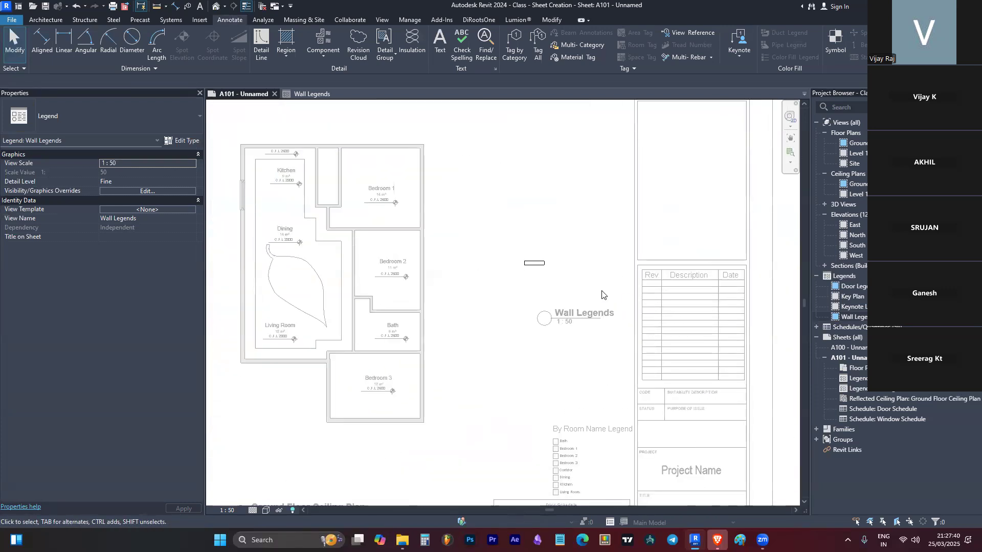
scroll(588, 269, "down", 4)
scroll(503, 274, "up", 6)
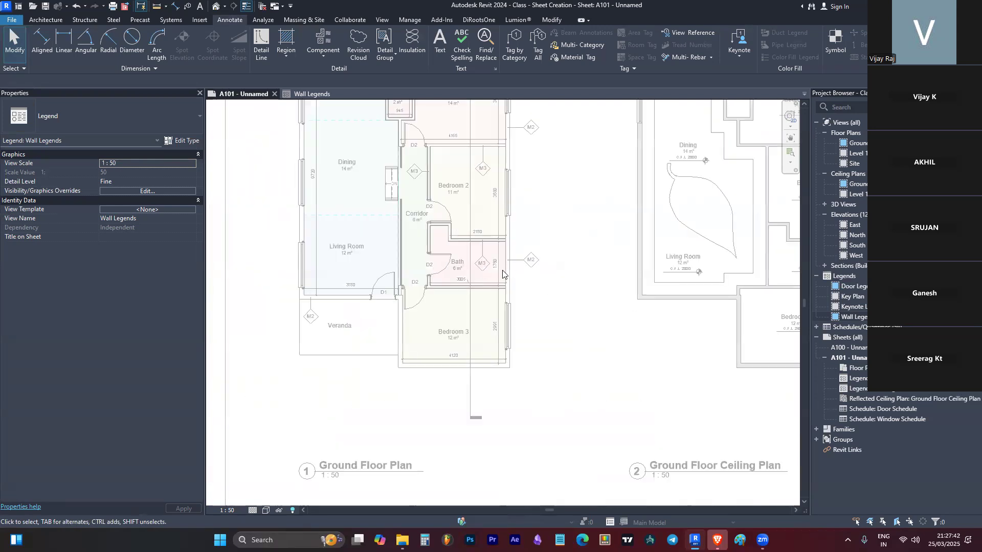
Step: Activate the Ground Floor Plan view on the sheet and check the type of the partition wall between Bedroom 2 and the Bath
scroll(517, 257, "up", 1)
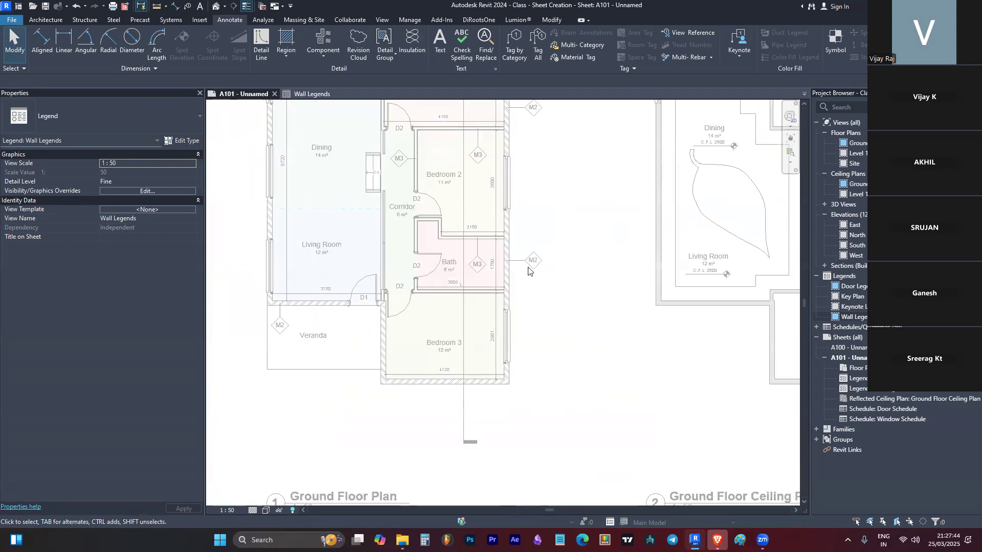
double_click(580, 339)
scroll(455, 245, "up", 3)
left_click(460, 236)
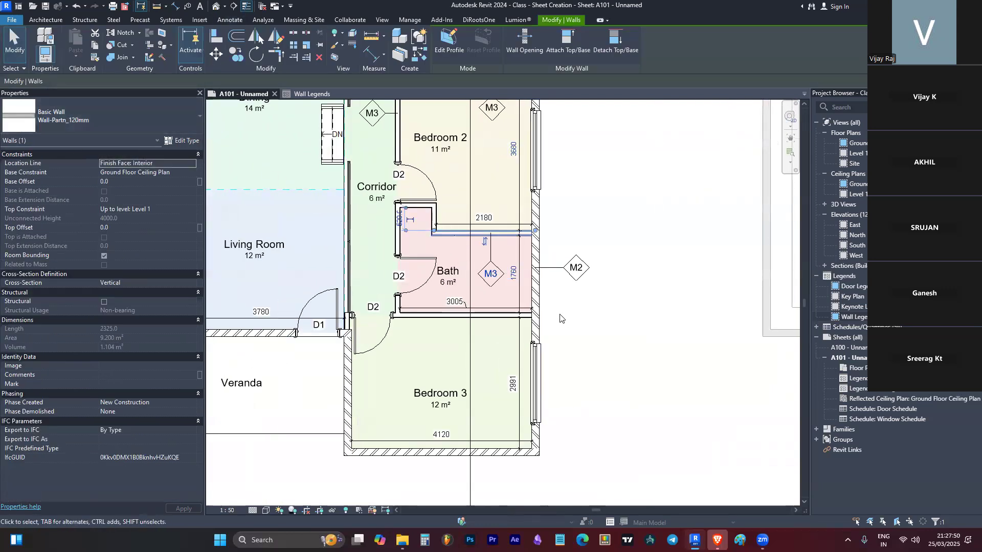
scroll(560, 318, "down", 4)
key("Escape")
scroll(496, 260, "down", 2)
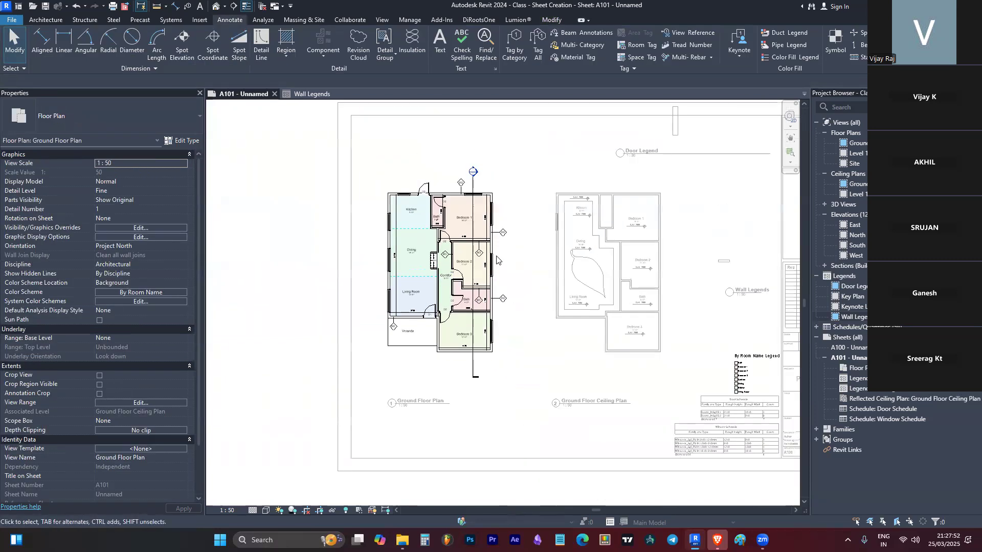
Step: Deactivate the Ground Floor Plan view and return to sheet A101
scroll(587, 269, "up", 3)
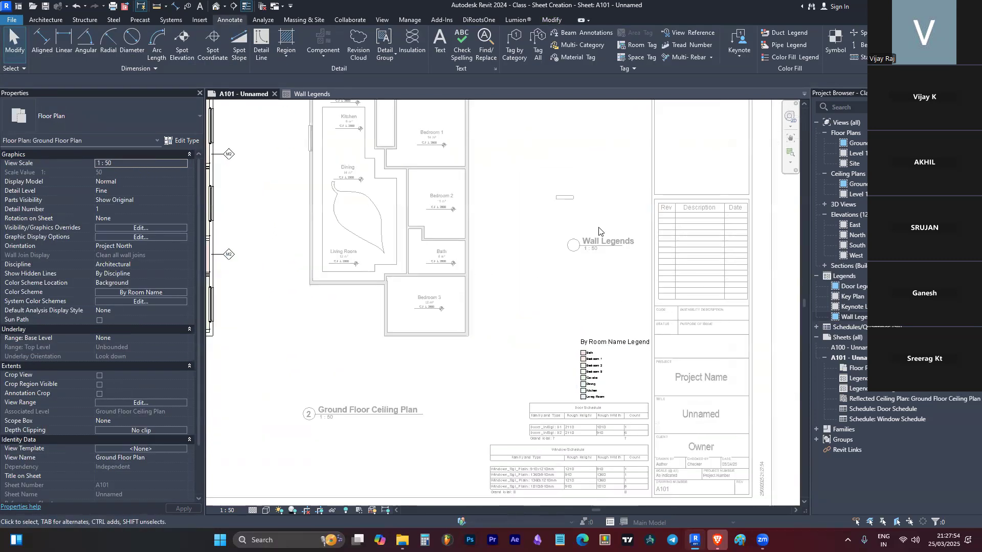
scroll(462, 321, "down", 3)
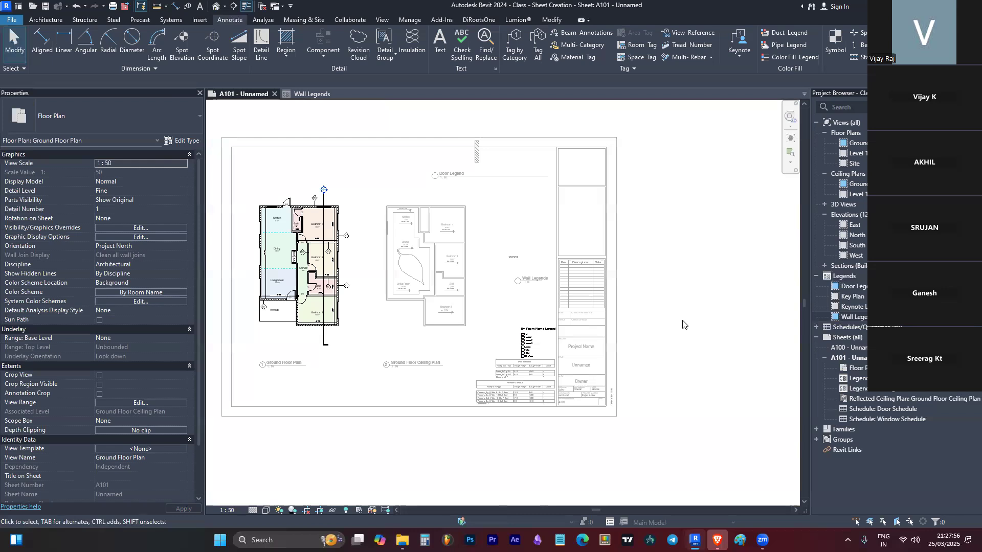
scroll(424, 307, "down", 3)
scroll(328, 230, "up", 1)
scroll(508, 272, "down", 1)
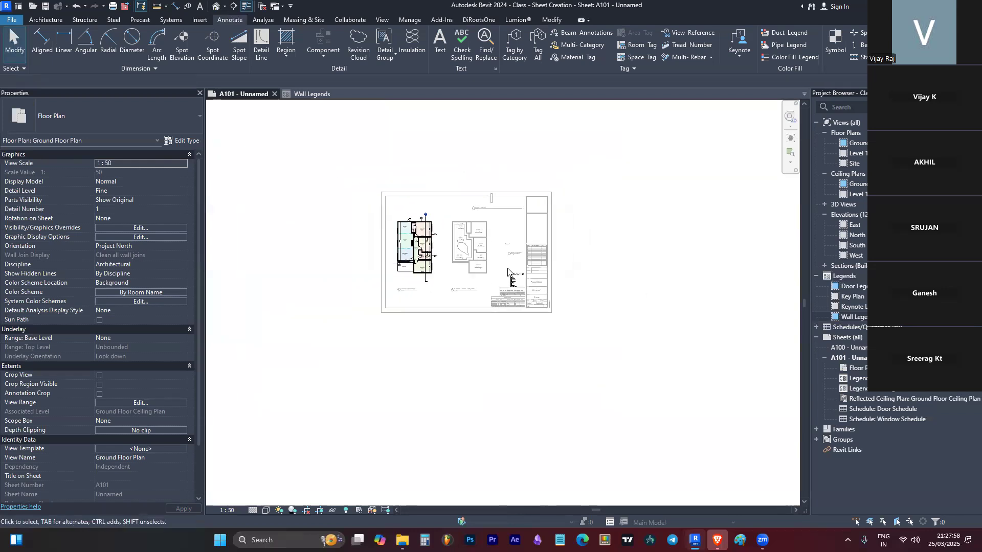
left_click(296, 459)
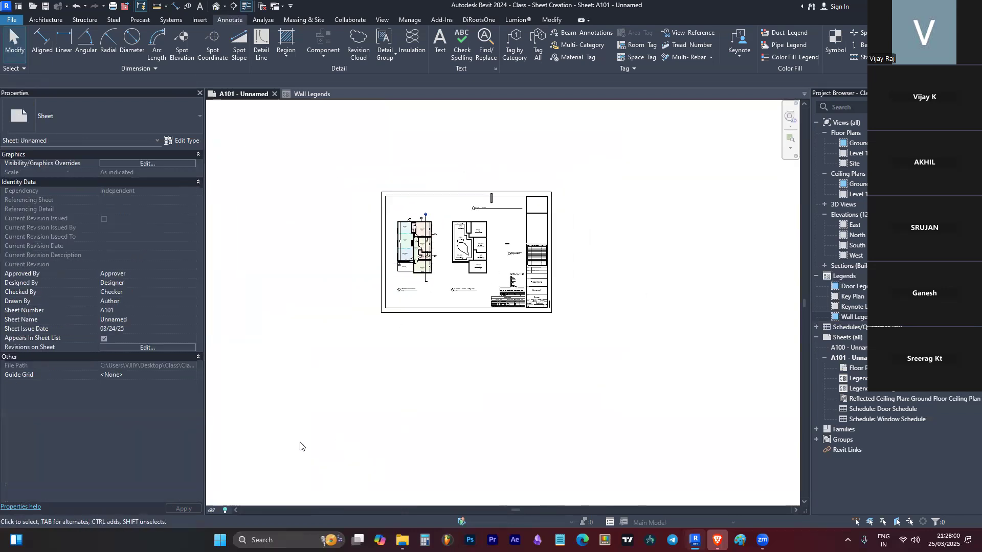
Step: Activate the Wall Legends viewport on the sheet for editing
scroll(419, 243, "up", 2)
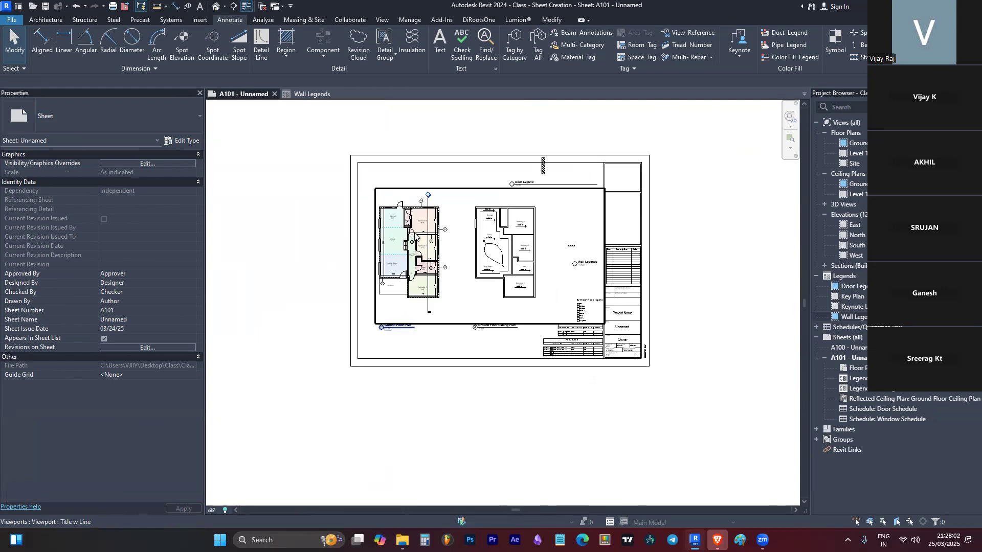
scroll(418, 235, "up", 4)
scroll(381, 230, "down", 3)
left_click(763, 309)
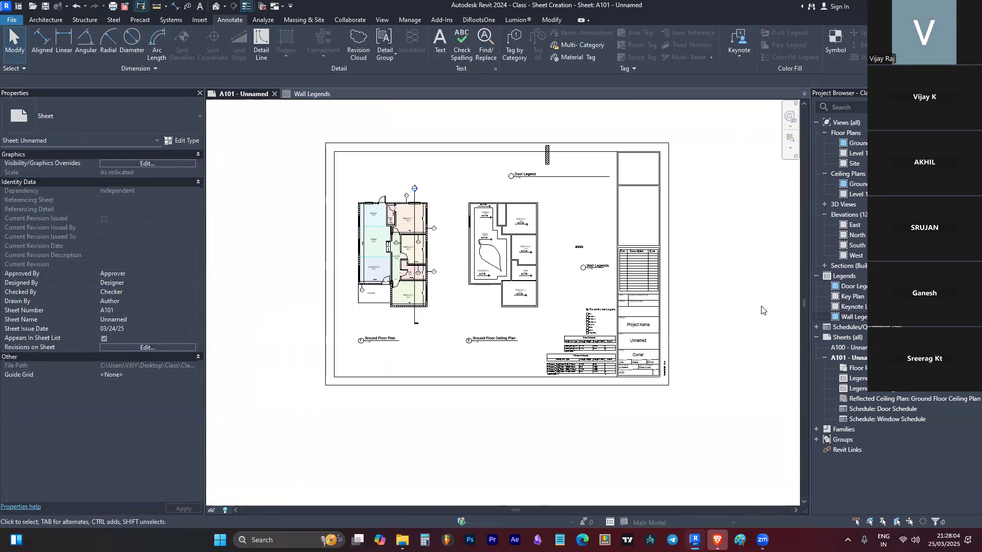
scroll(587, 267, "up", 5)
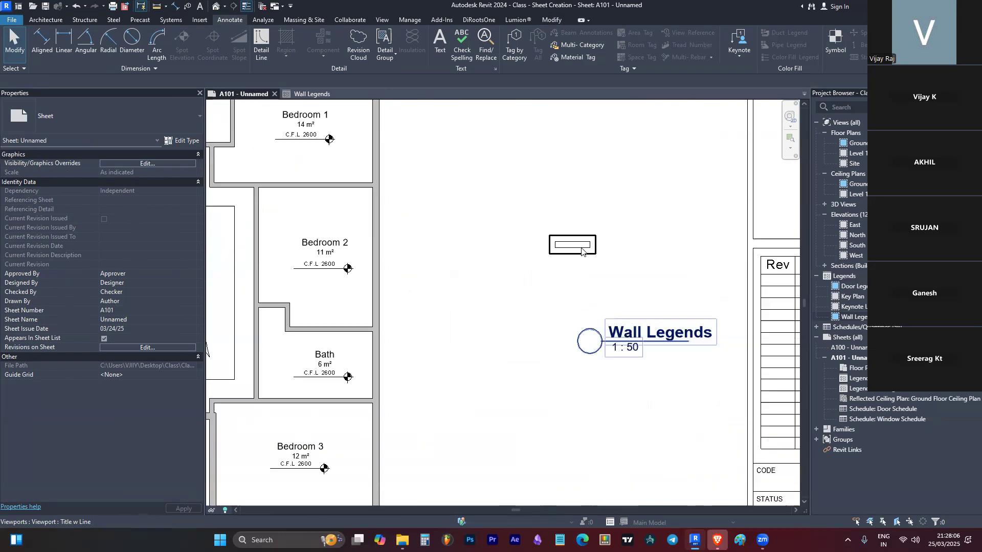
double_click(582, 251)
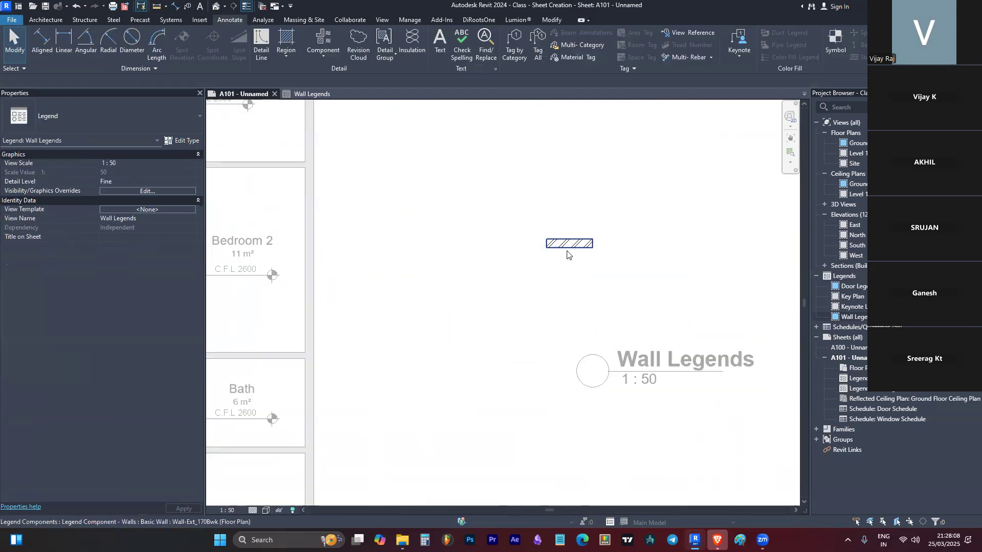
Step: Move the exterior wall legend component upward, farther from the Wall Legends title
scroll(488, 302, "down", 4)
scroll(532, 278, "up", 4)
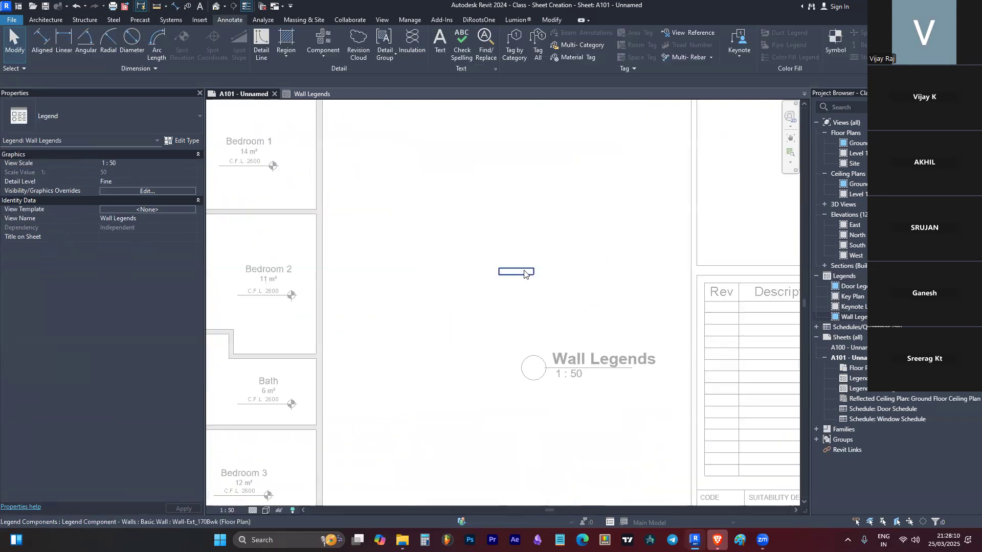
left_click(515, 272)
left_click_drag(515, 272, 508, 218)
left_click(439, 263)
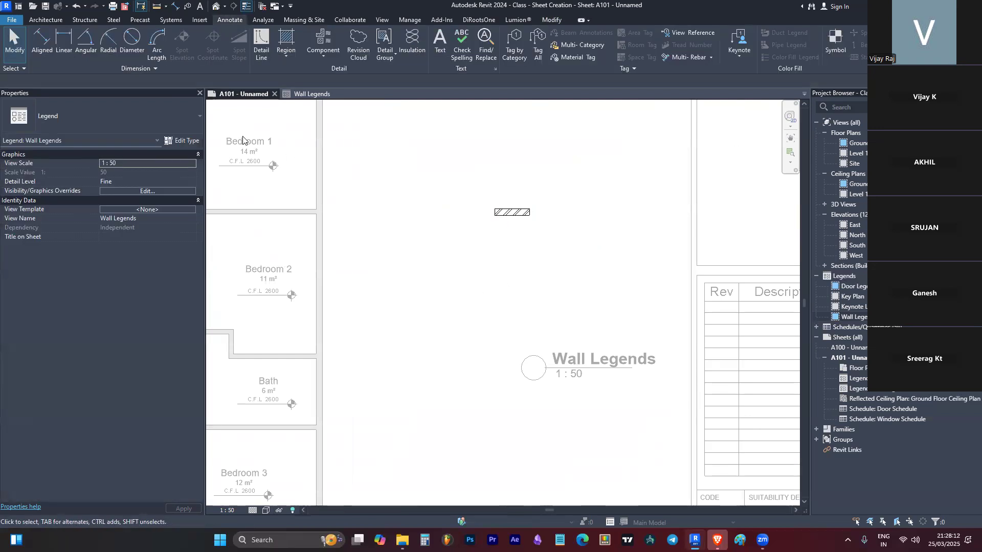
Step: Place a Wall-Partn_120mm legend component in Floor Plan view beneath the exterior wall component
left_click(321, 41)
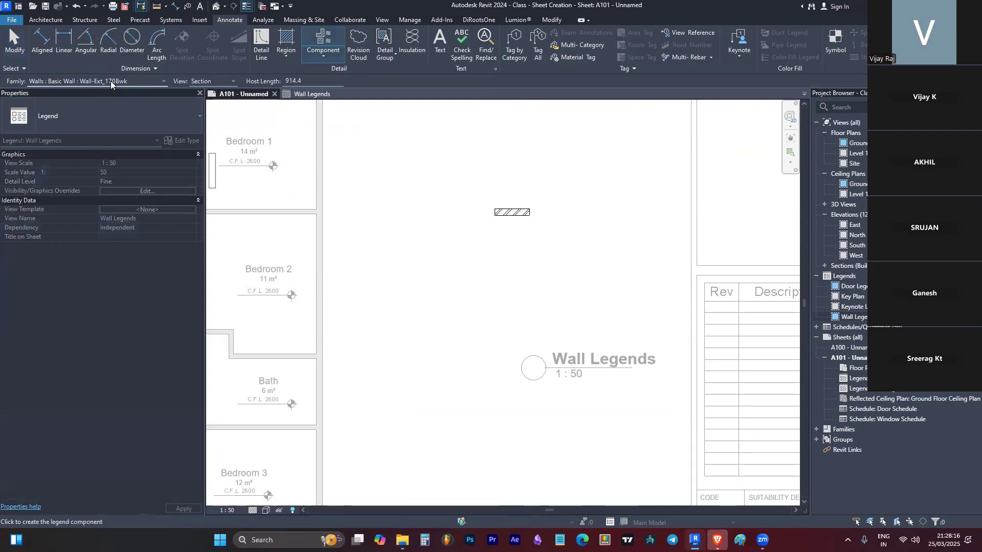
left_click(112, 82)
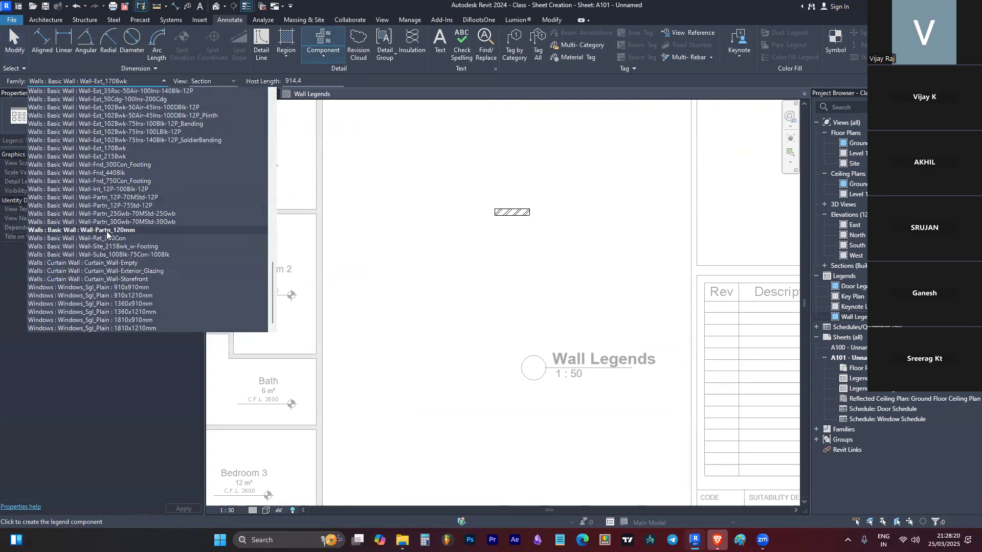
left_click(108, 234)
scroll(489, 244, "up", 2)
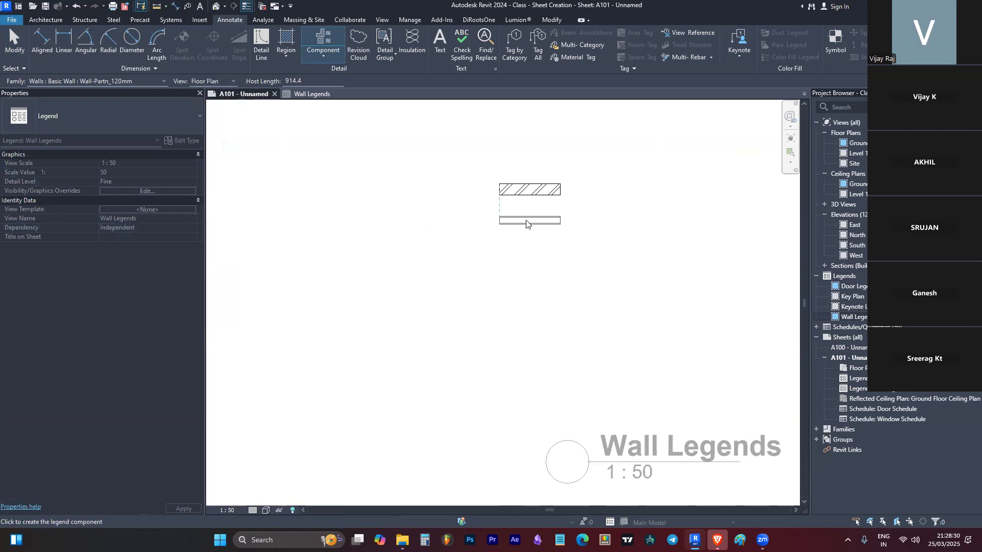
left_click(527, 229)
key("Escape")
scroll(522, 254, "up", 1)
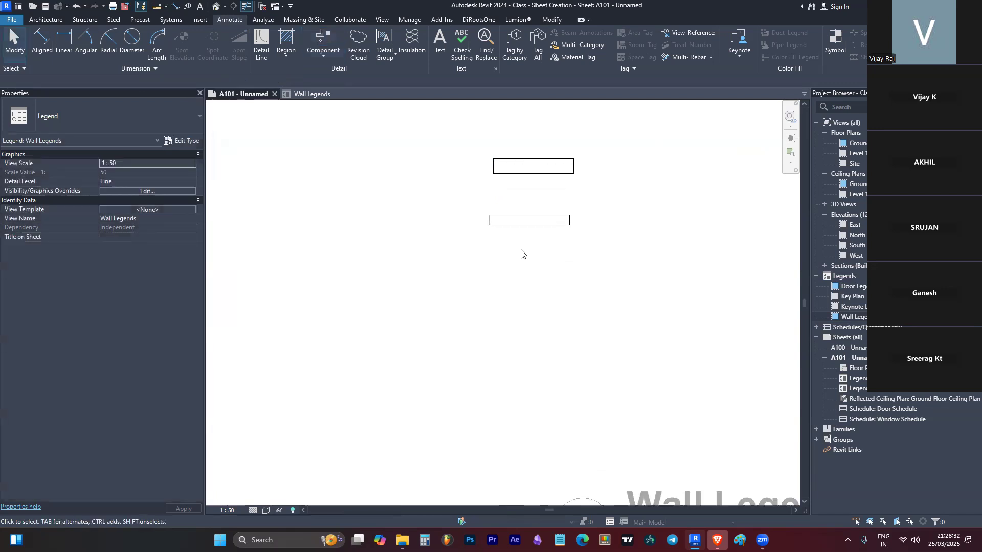
Step: Align the 120 mm partition component with the left end of the exterior wall component and return to the sheet
scroll(522, 241, "up", 1)
left_click(526, 209)
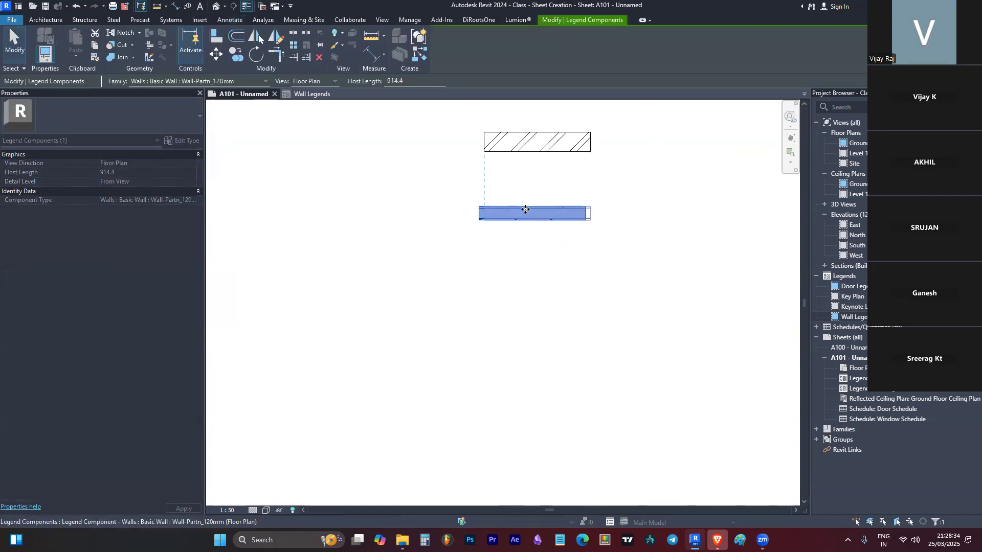
key("Escape")
scroll(471, 208, "down", 6)
double_click(681, 222)
scroll(521, 270, "up", 4)
double_click(519, 269)
scroll(519, 269, "up", 1)
scroll(485, 240, "down", 4)
scroll(617, 169, "down", 5)
scroll(427, 169, "up", 3)
scroll(515, 233, "down", 3)
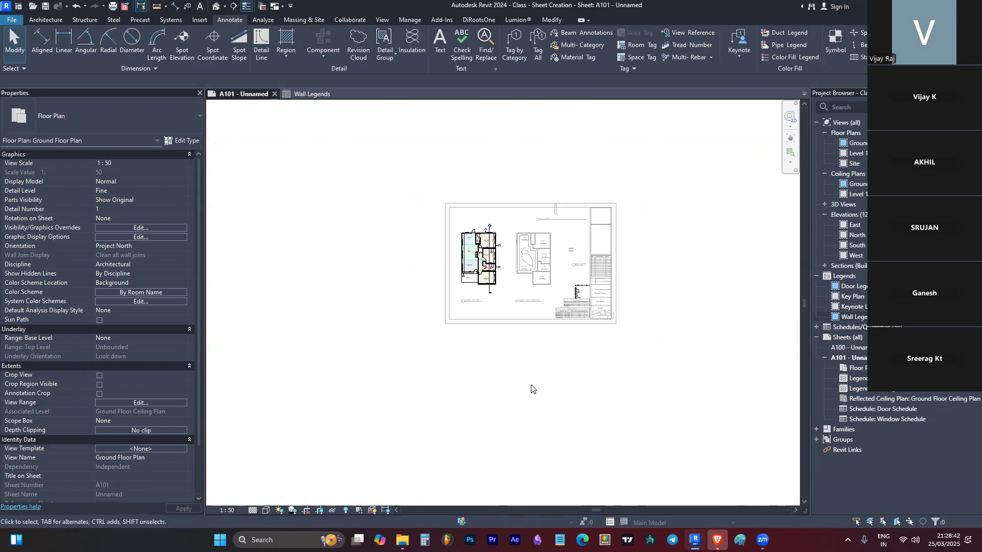
double_click(512, 412)
Step: Examine the two wall components and the title of the Wall Legends viewport on the sheet
scroll(507, 251, "up", 5)
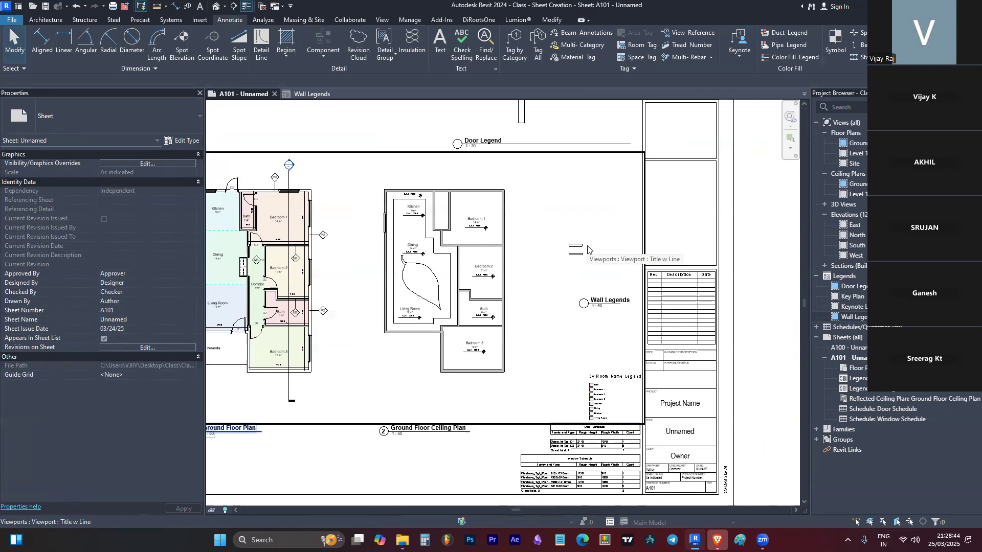
left_click(616, 353)
key("Escape")
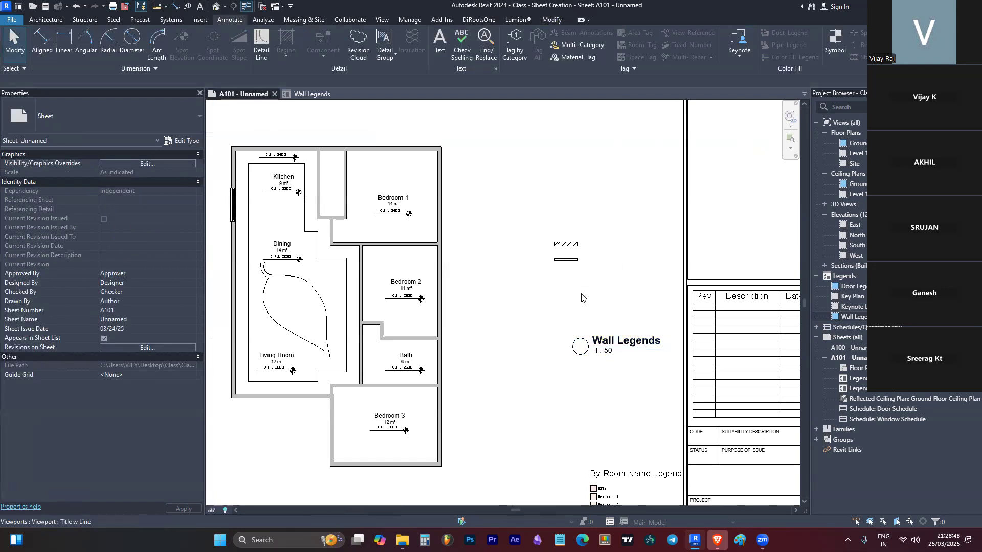
scroll(621, 341, "down", 3)
left_click(615, 345)
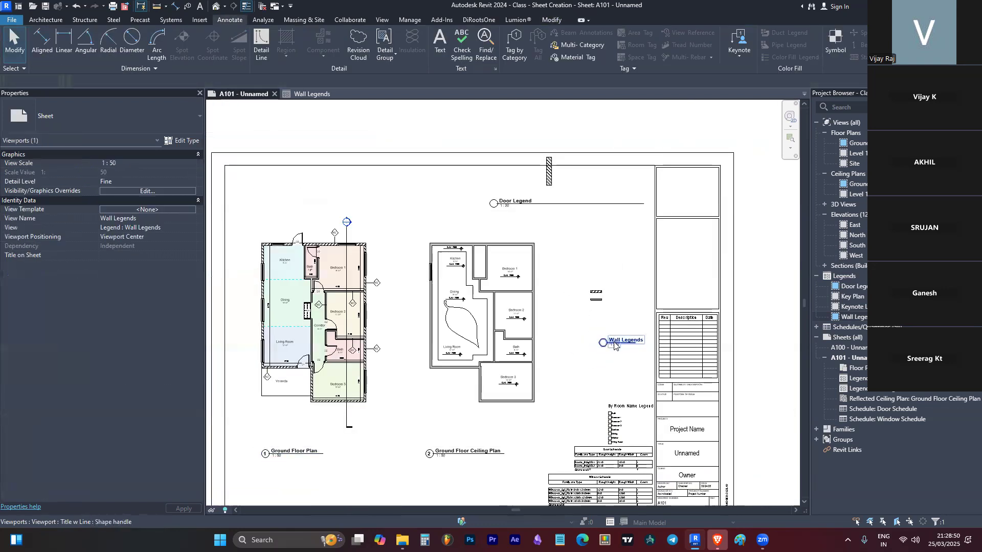
scroll(594, 309, "up", 2)
double_click(599, 281)
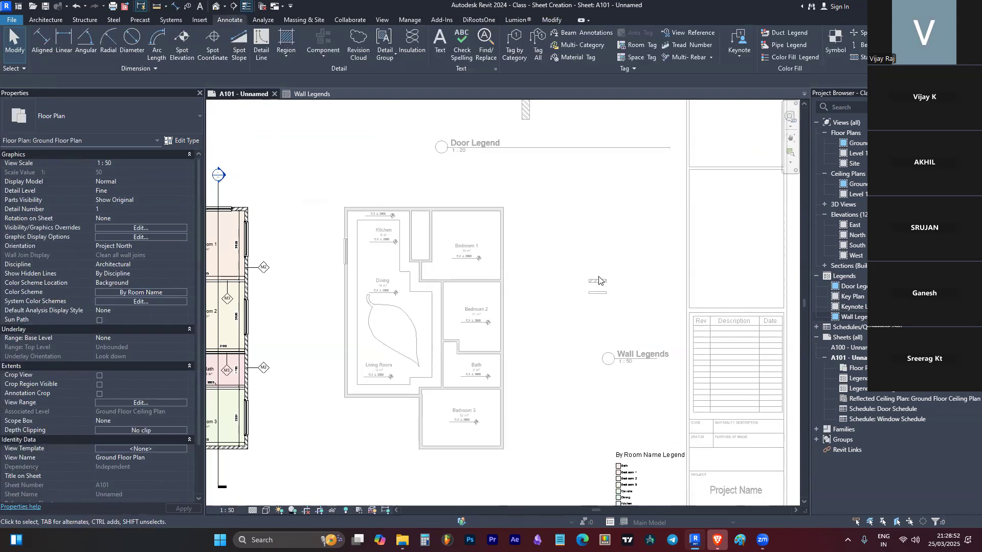
scroll(681, 260, "down", 5)
double_click(700, 236)
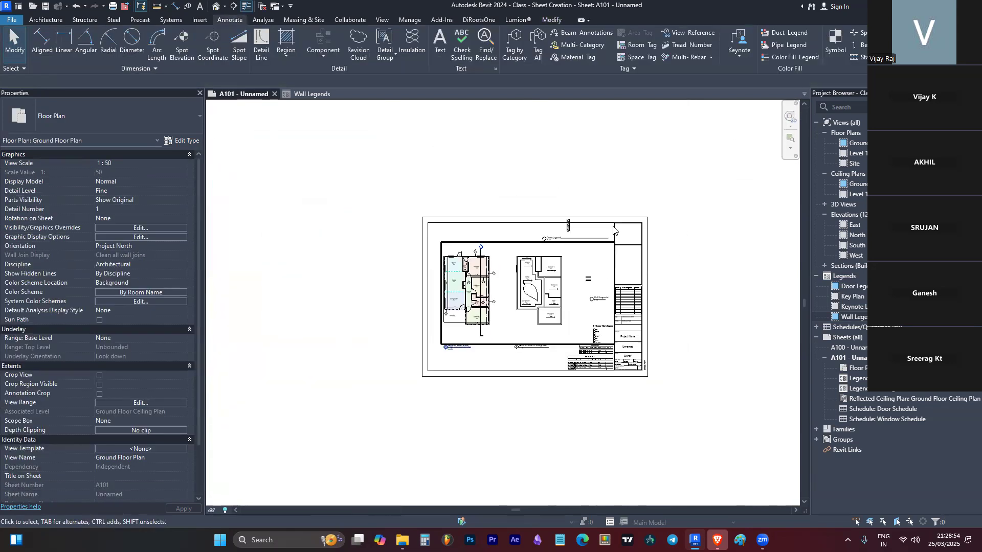
left_click(592, 284)
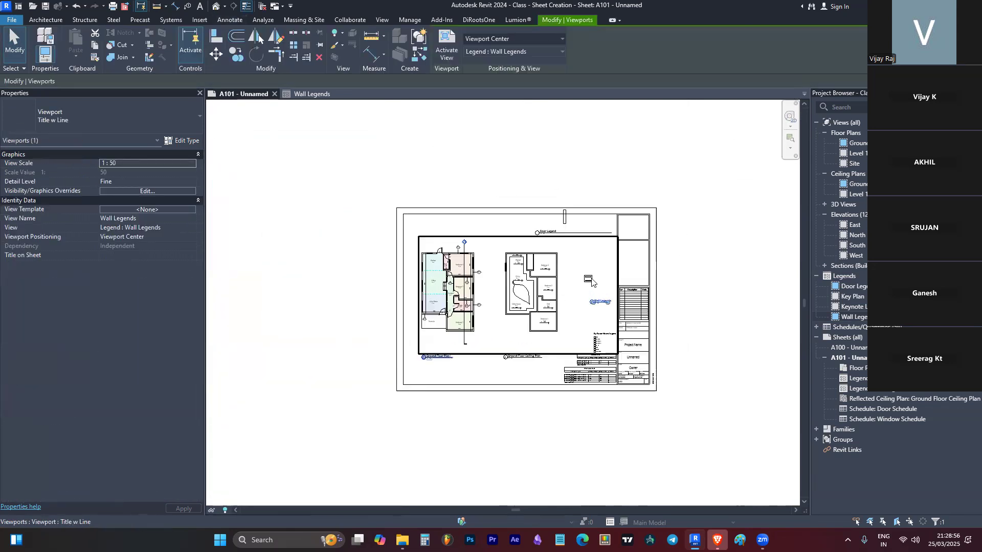
scroll(592, 284, "up", 5)
scroll(712, 199, "down", 2)
key("Escape")
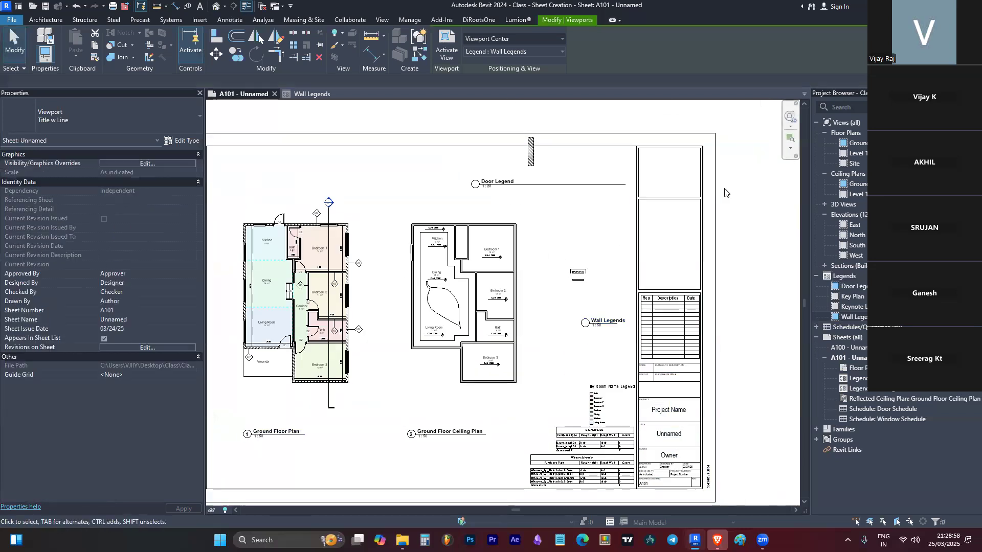
scroll(577, 263, "down", 3)
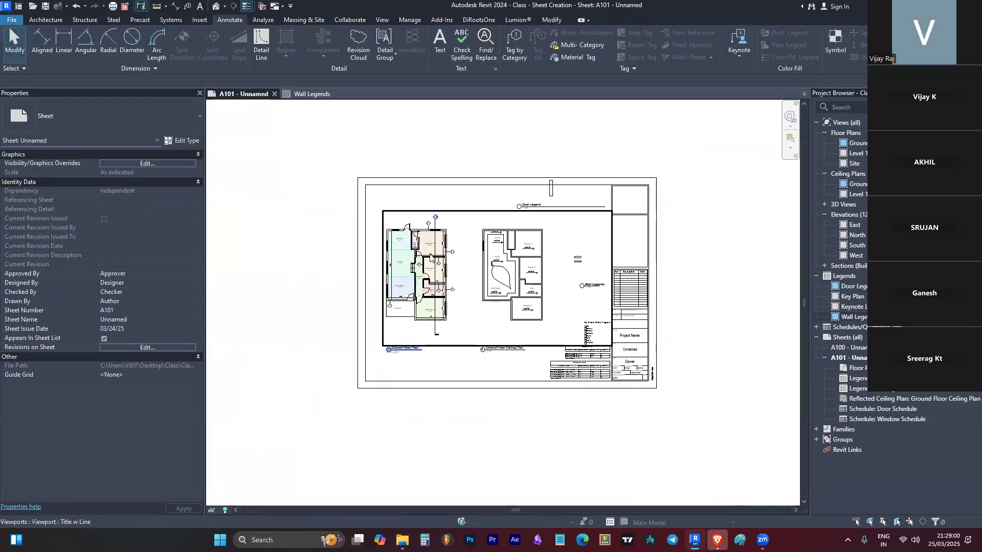
scroll(578, 263, "down", 3)
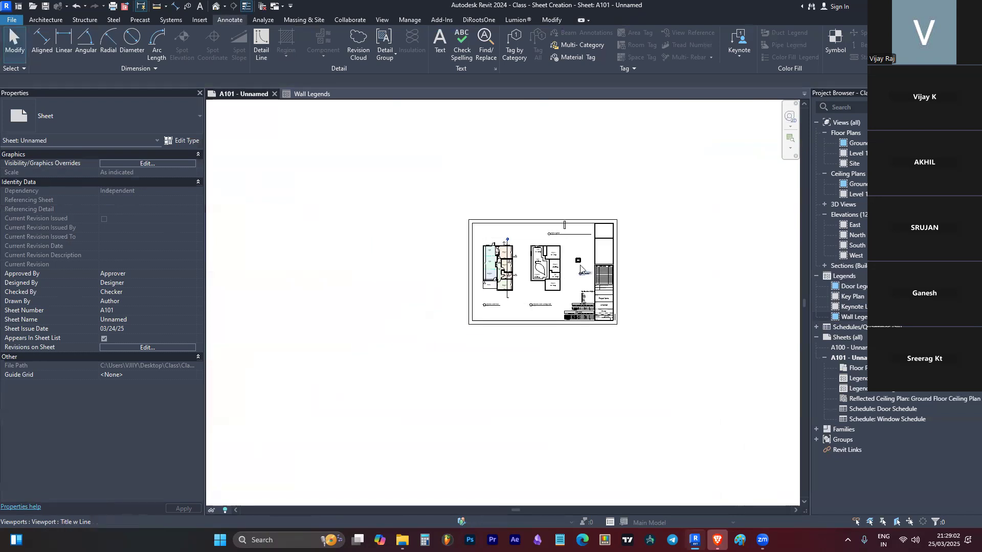
scroll(577, 263, "down", 3)
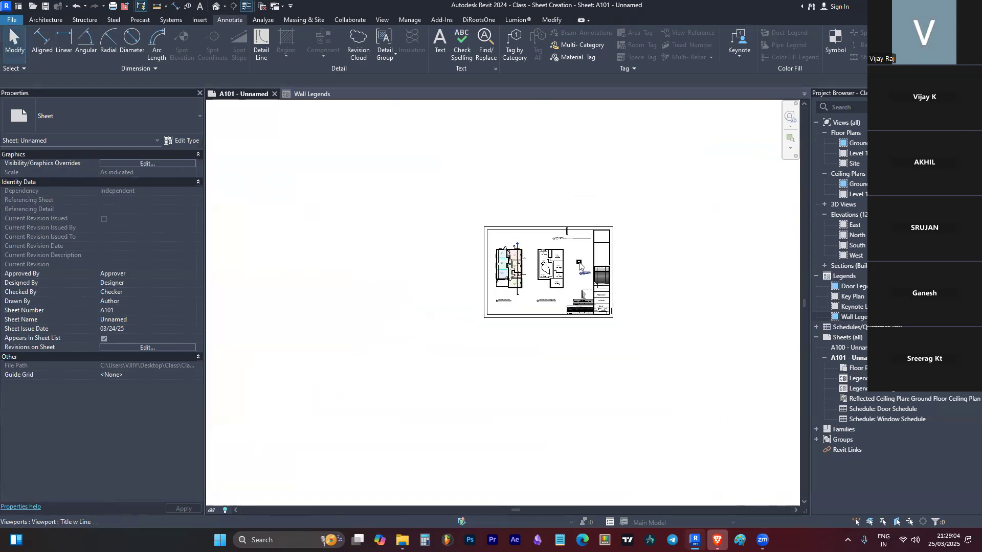
left_click(580, 264)
key("Escape")
right_click(581, 265)
key("Escape")
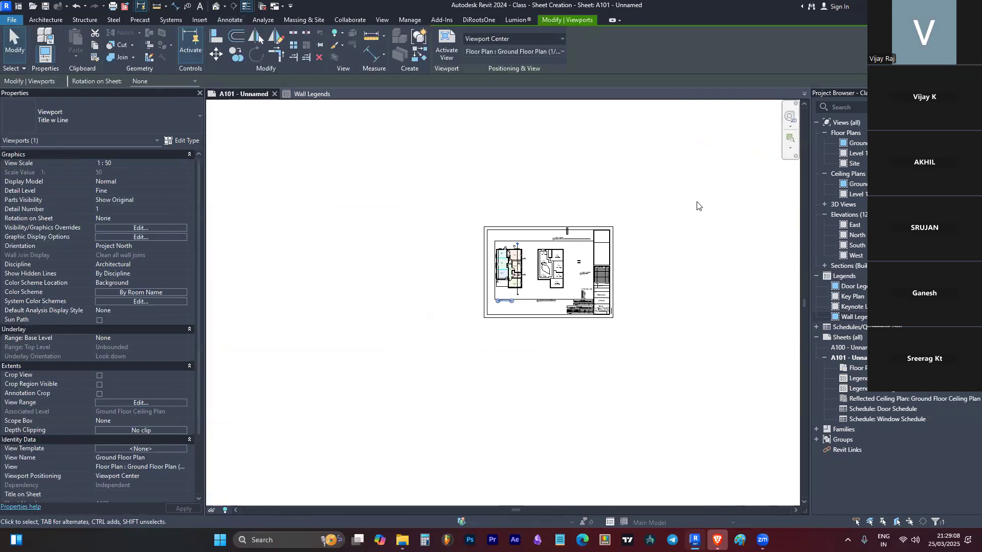
key("Escape")
scroll(621, 253, "up", 1)
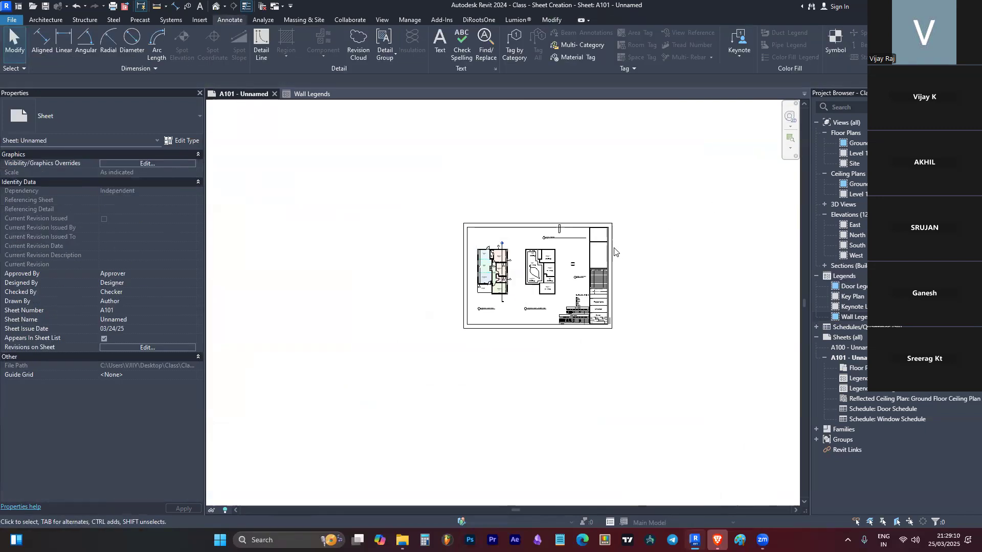
Step: Activate the Wall Legends view from its viewport on the sheet
right_click(572, 268)
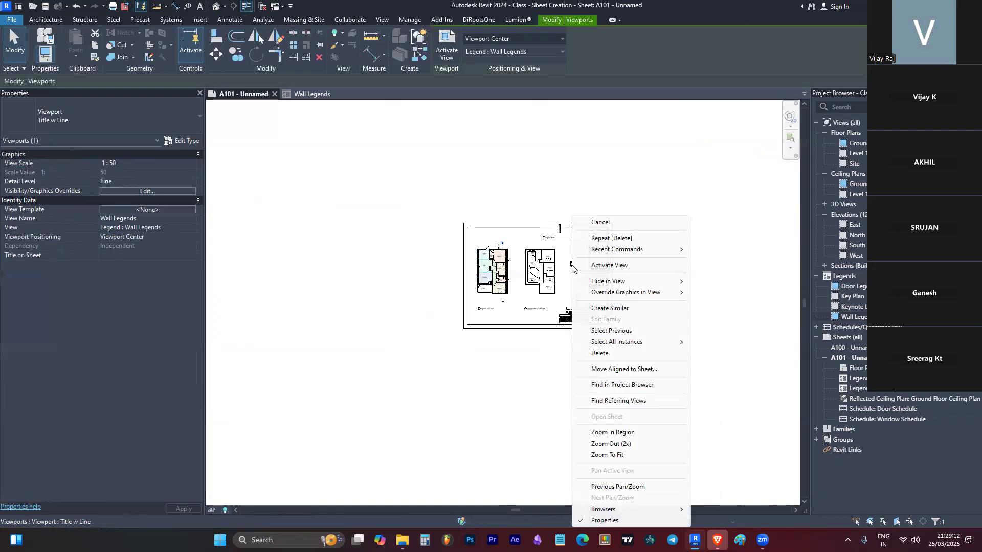
left_click(603, 266)
scroll(604, 271, "up", 6)
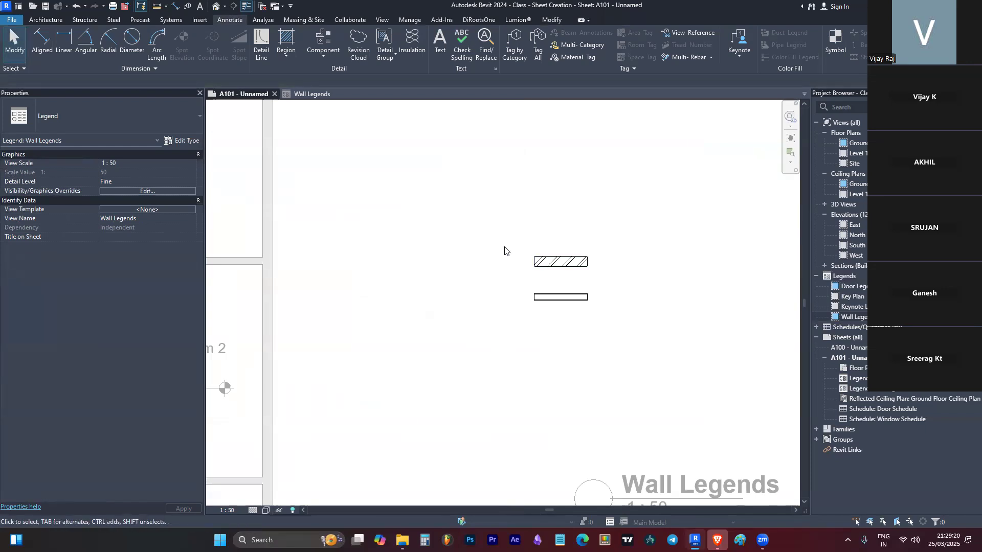
scroll(481, 235, "down", 5)
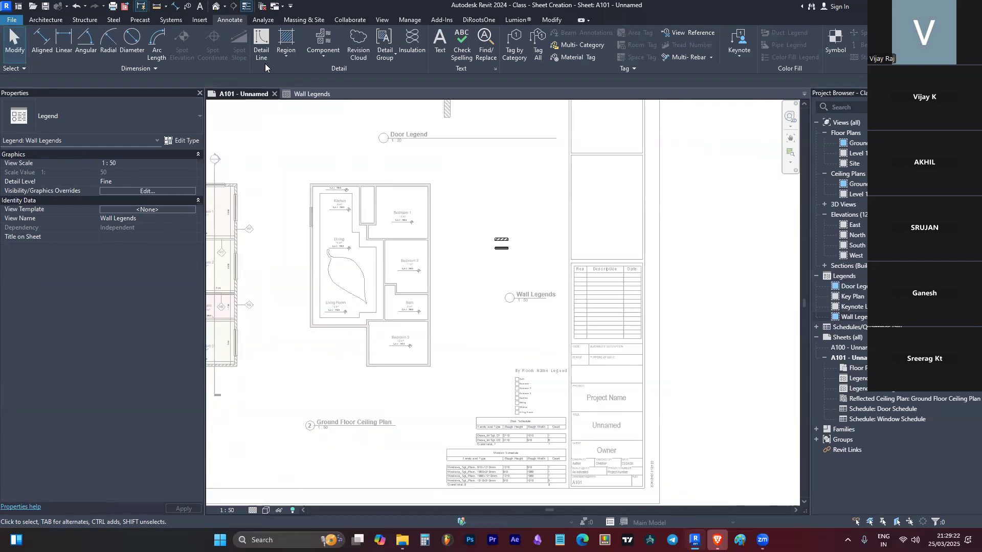
left_click(256, 37)
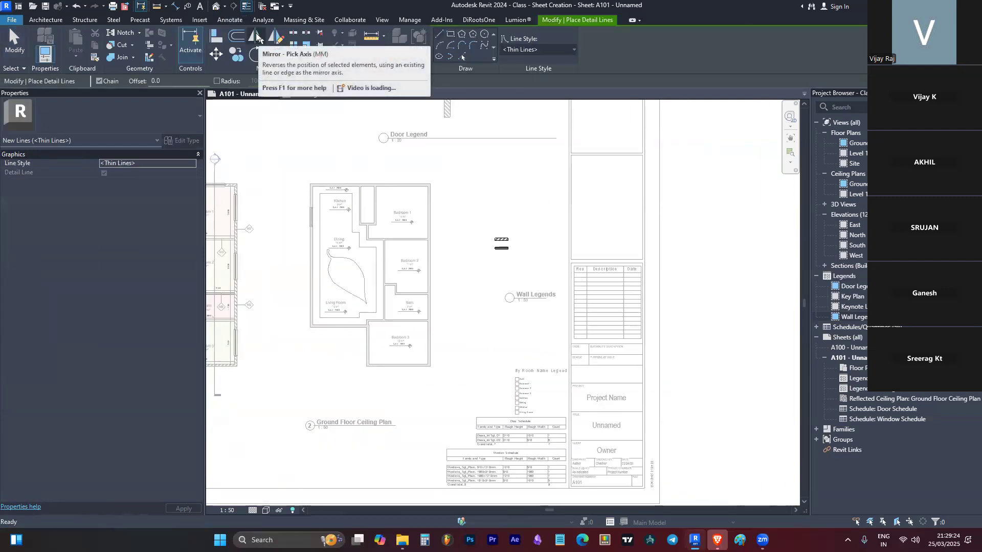
scroll(498, 244, "up", 5)
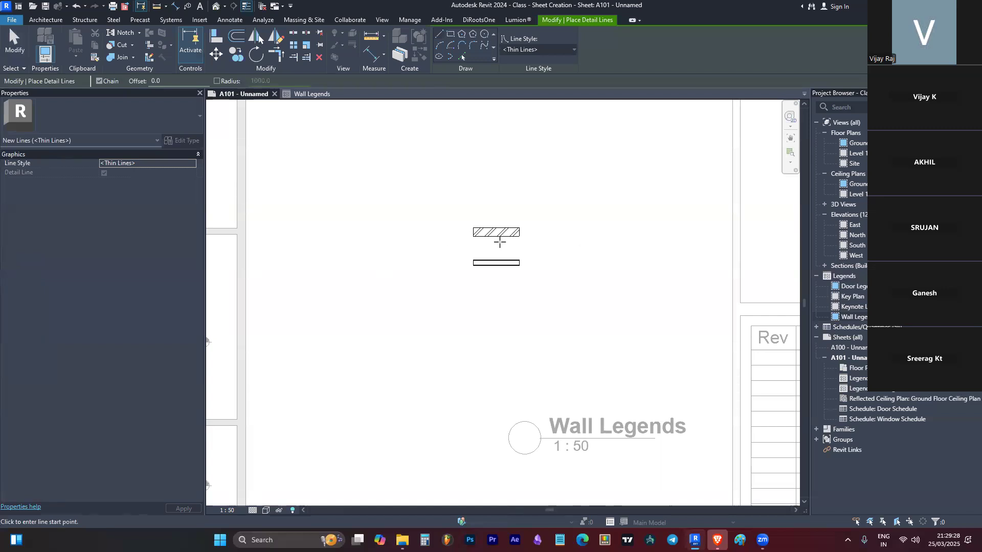
scroll(667, 273, "down", 5)
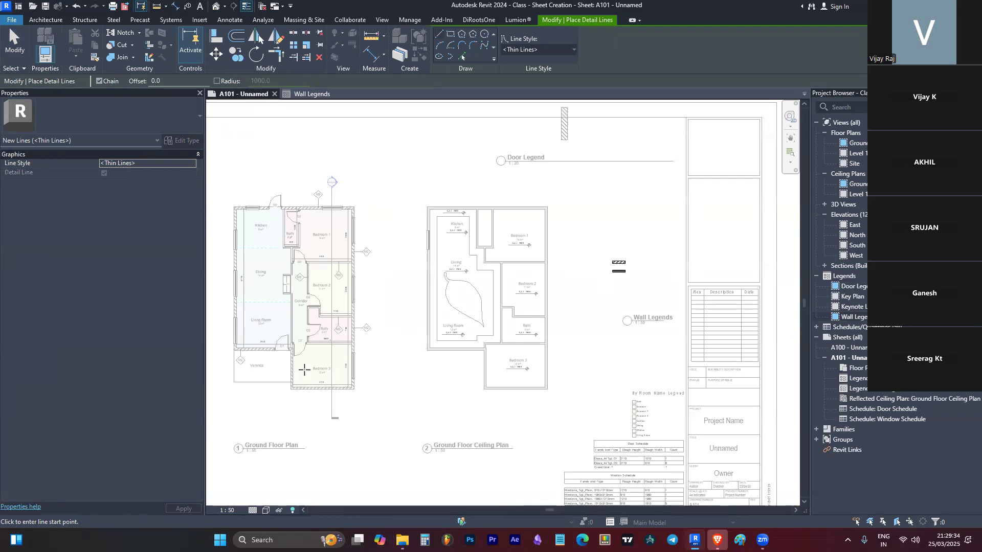
scroll(618, 281, "up", 3)
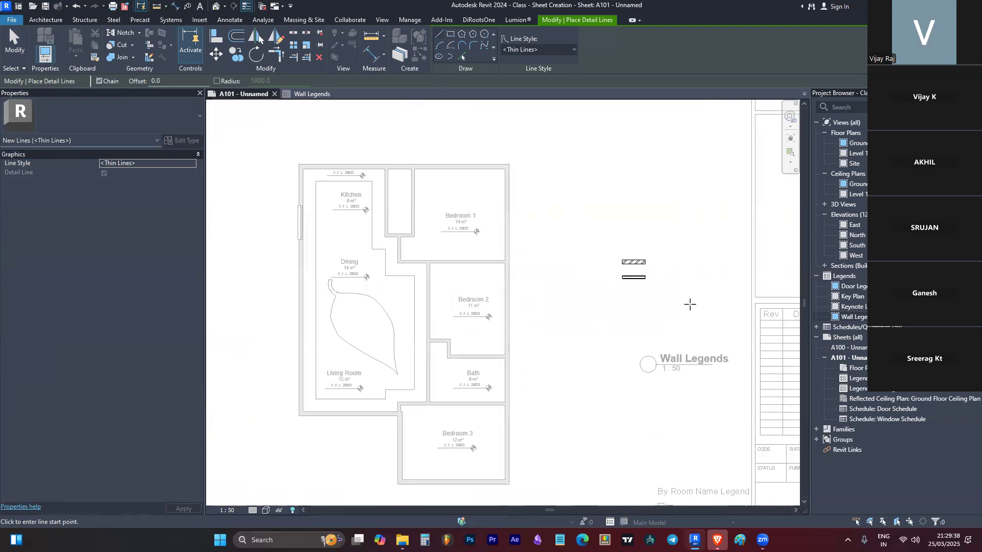
scroll(690, 305, "down", 3)
scroll(397, 323, "up", 3)
scroll(425, 298, "down", 3)
scroll(656, 273, "up", 2)
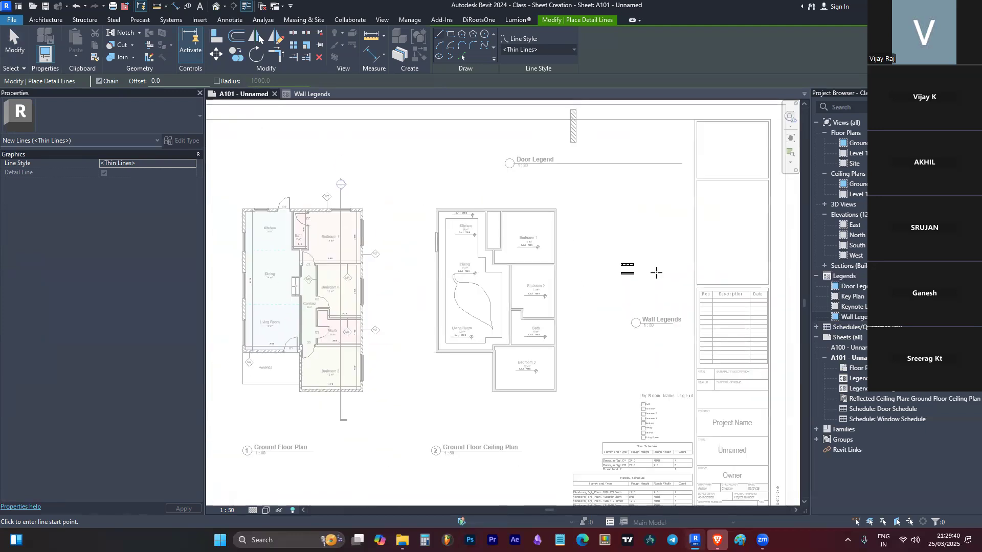
scroll(656, 273, "up", 3)
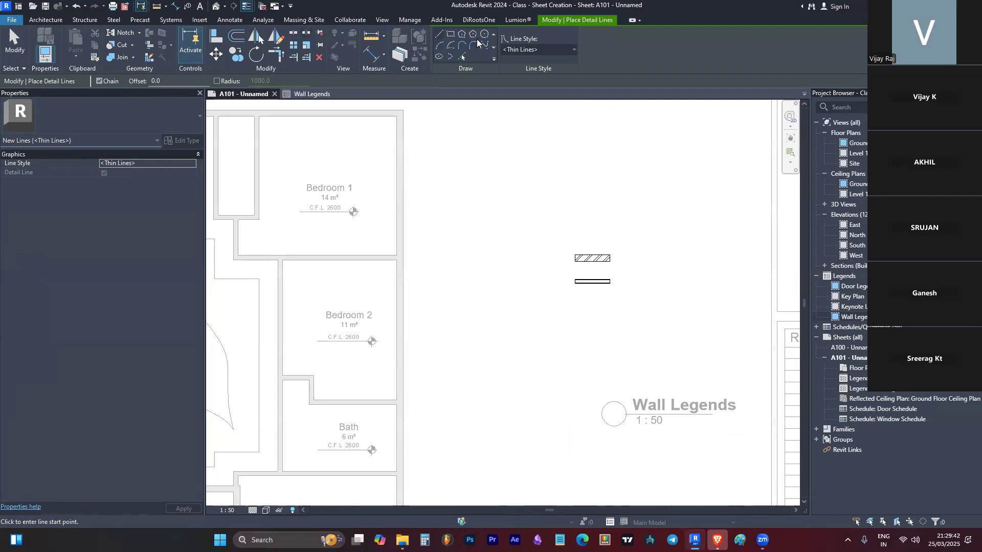
key("Escape")
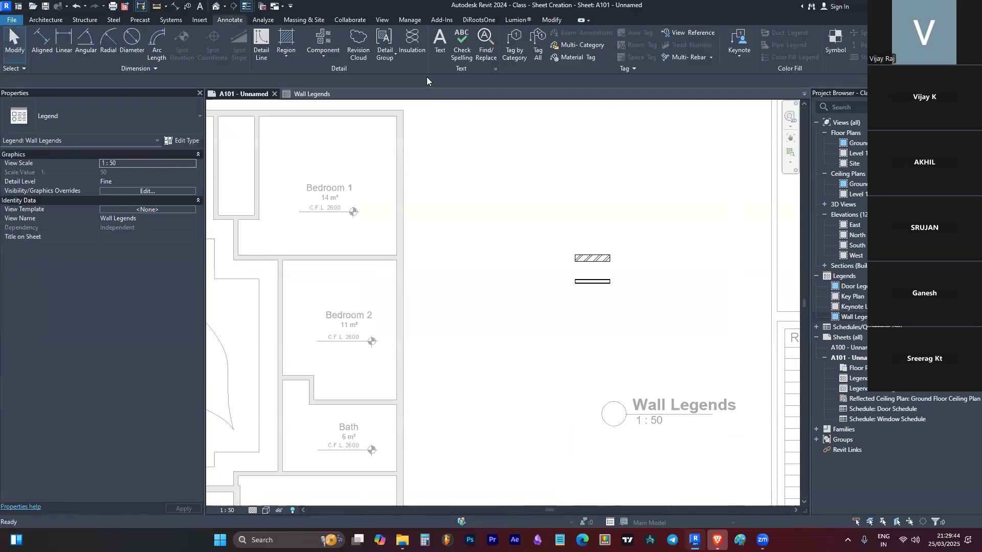
Step: Draw a thin detail-line rectangle of about 4600 by 1700 around the two wall components
scroll(629, 273, "up", 1)
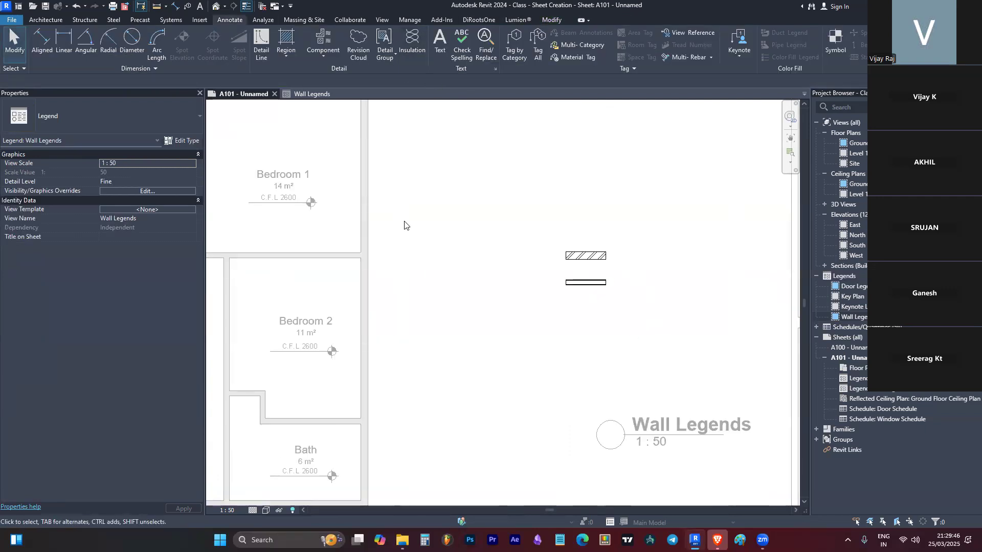
scroll(404, 225, "down", 3)
scroll(623, 264, "up", 3)
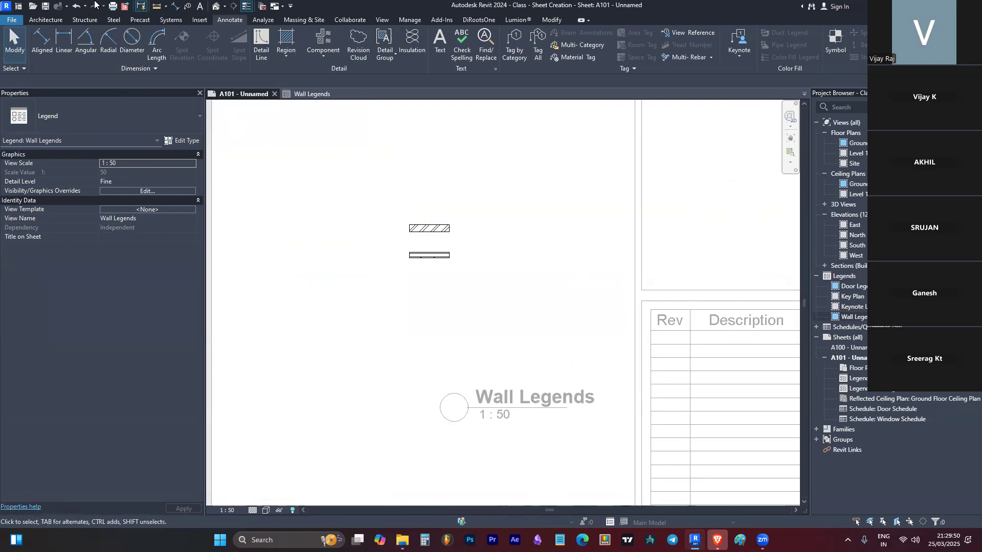
left_click(261, 41)
left_click(450, 35)
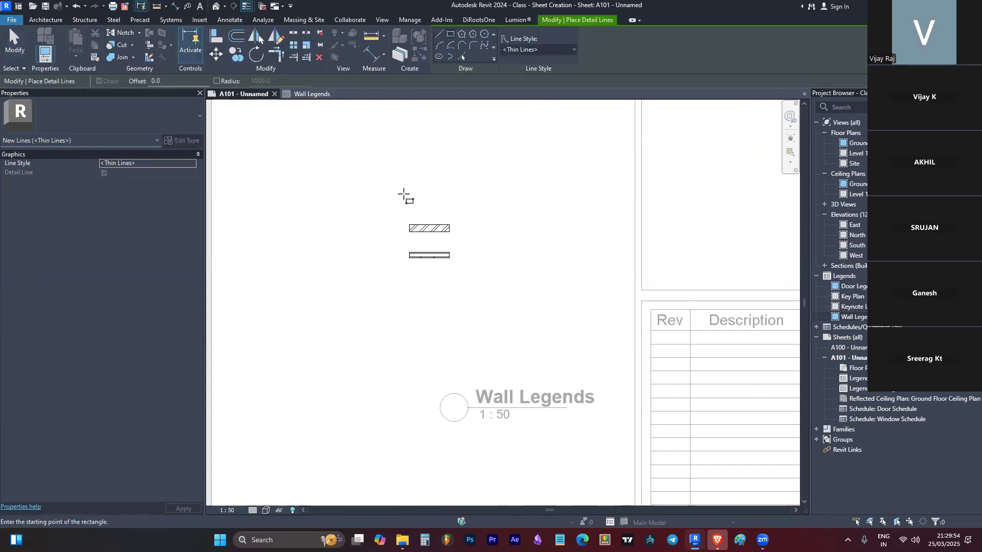
left_click(397, 205)
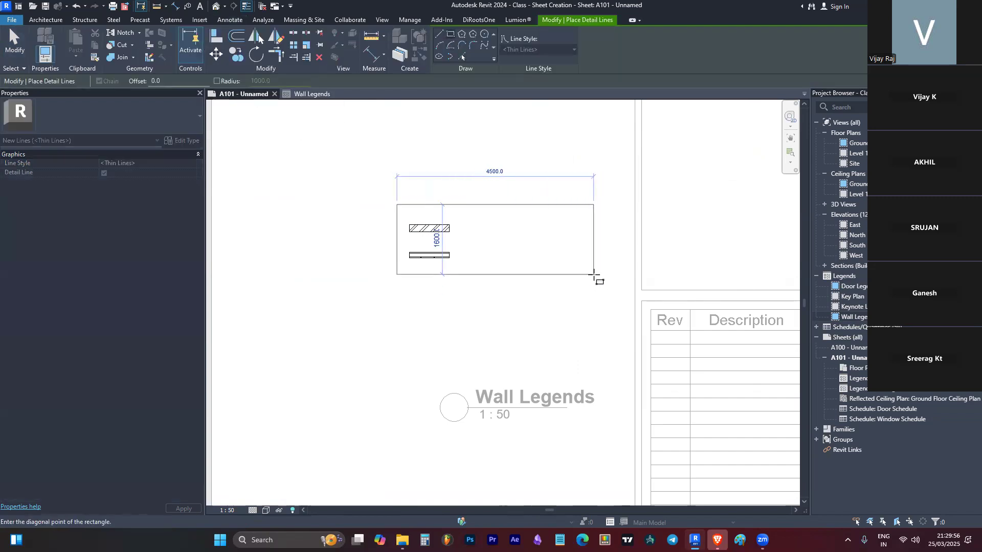
left_click(598, 279)
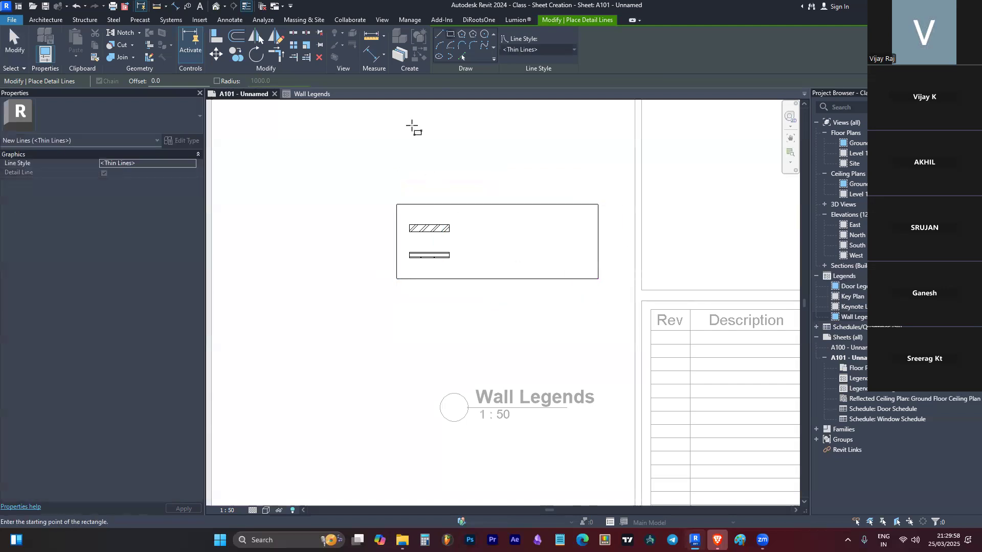
Step: Draw a horizontal detail line across the full width of the rectangle, midway between the two wall components
left_click(439, 34)
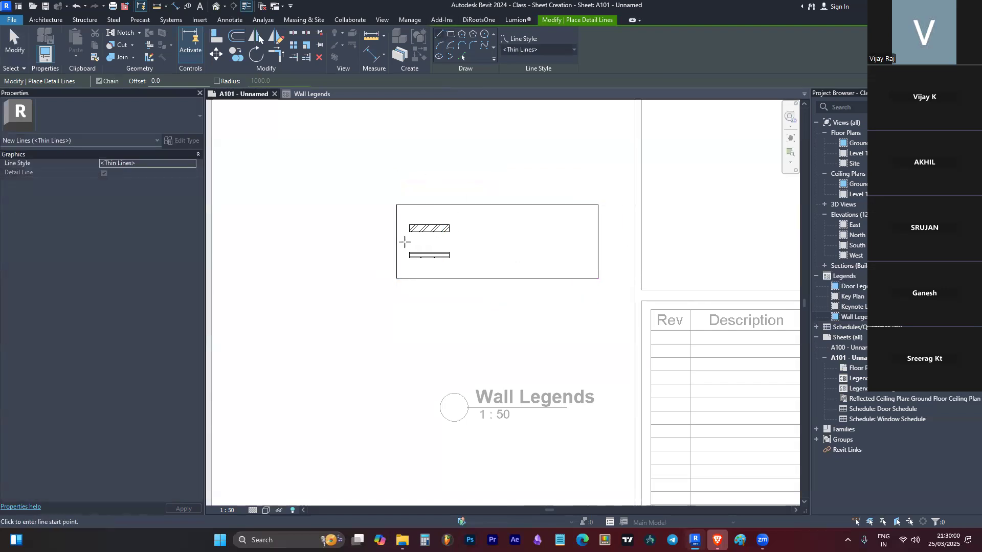
left_click(398, 242)
left_click(598, 242)
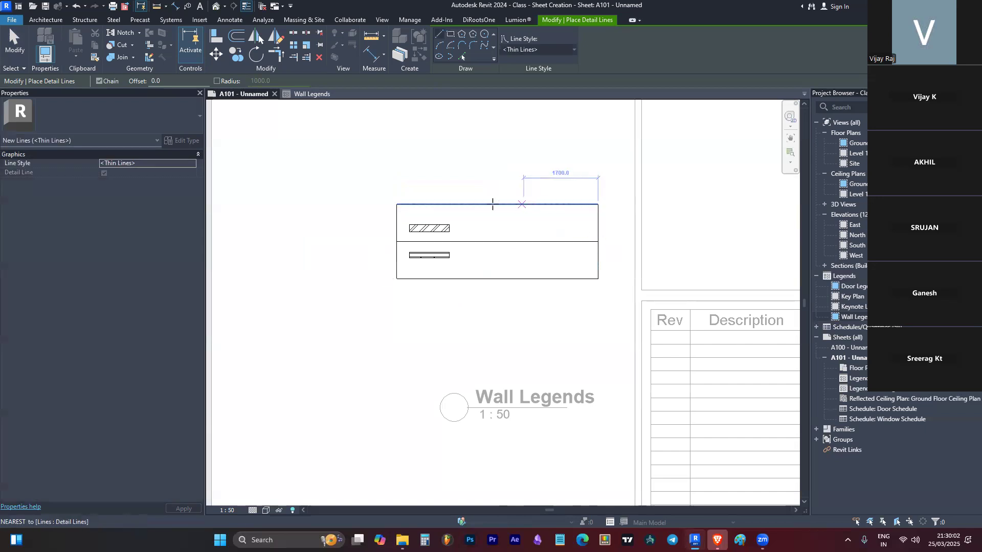
key("Escape")
key("Escape")
Step: Move the rectangle's top edge down closer to the hatched exterior wall component
left_click(397, 217)
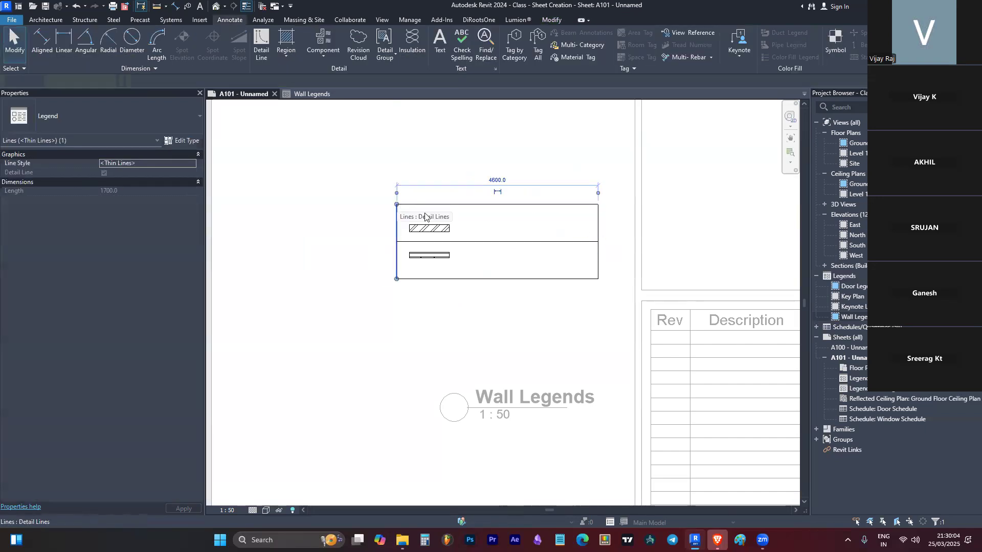
scroll(425, 213, "up", 2)
left_click(440, 200)
left_click_drag(443, 200, 445, 218)
Step: Set the lower row's height to 600 by shifting the bottom edge, and delete the stray dimension beside the table
left_click(538, 314)
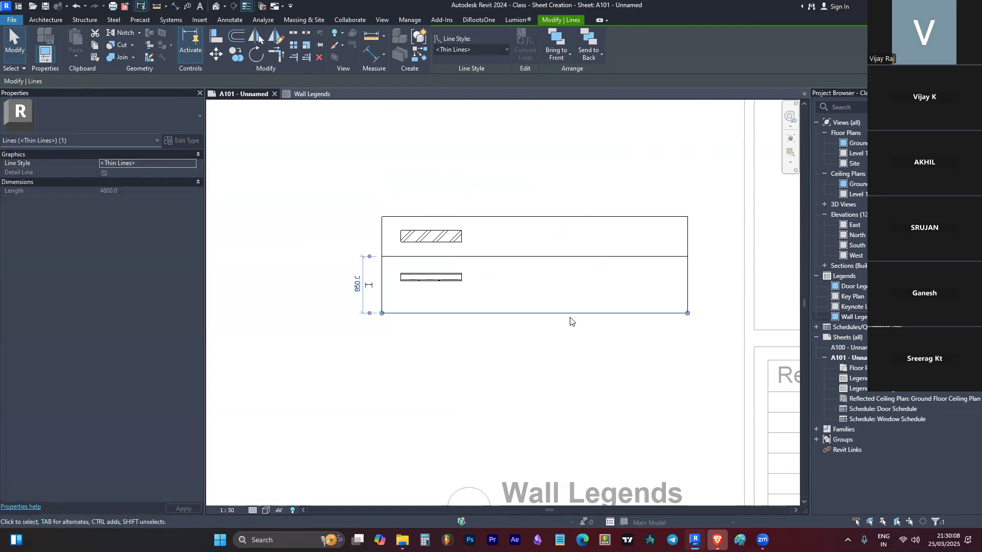
left_click(362, 291)
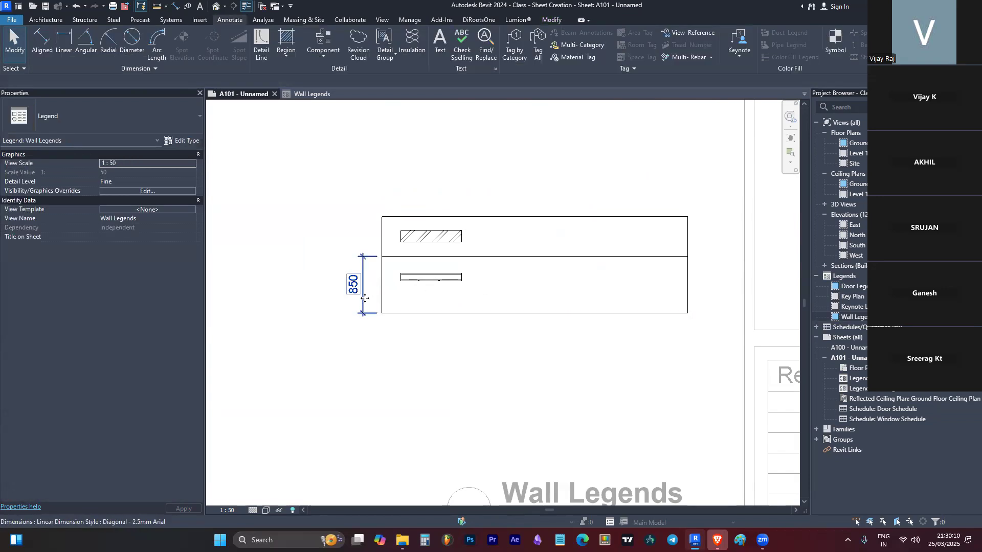
left_click(423, 314)
left_click(361, 289)
type("600")
key("Return")
left_click(343, 278)
left_click(362, 279)
key("Delete")
Step: Copy the dividing line upward above the table's top edge to form a header row of matching height
scroll(486, 256, "down", 2)
scroll(486, 256, "up", 2)
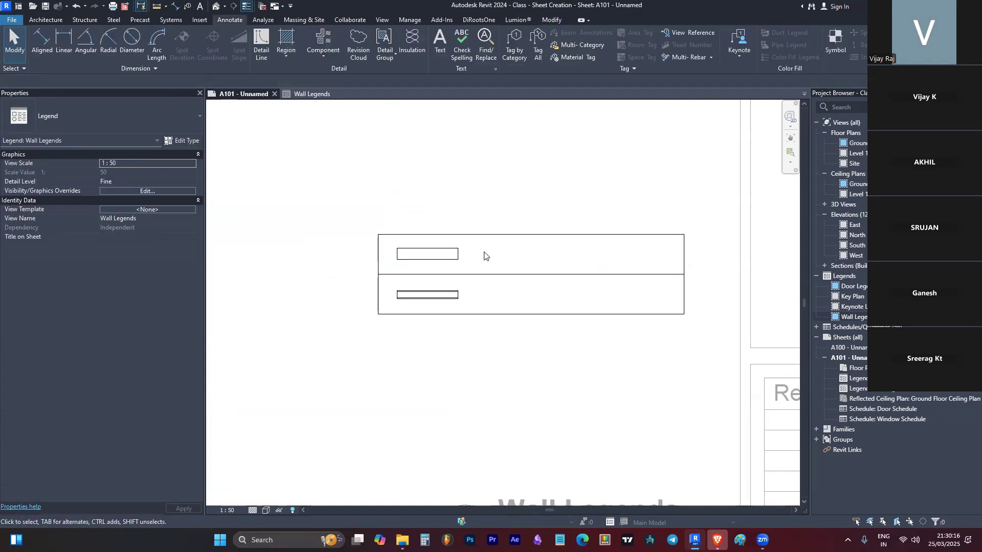
left_click(476, 276)
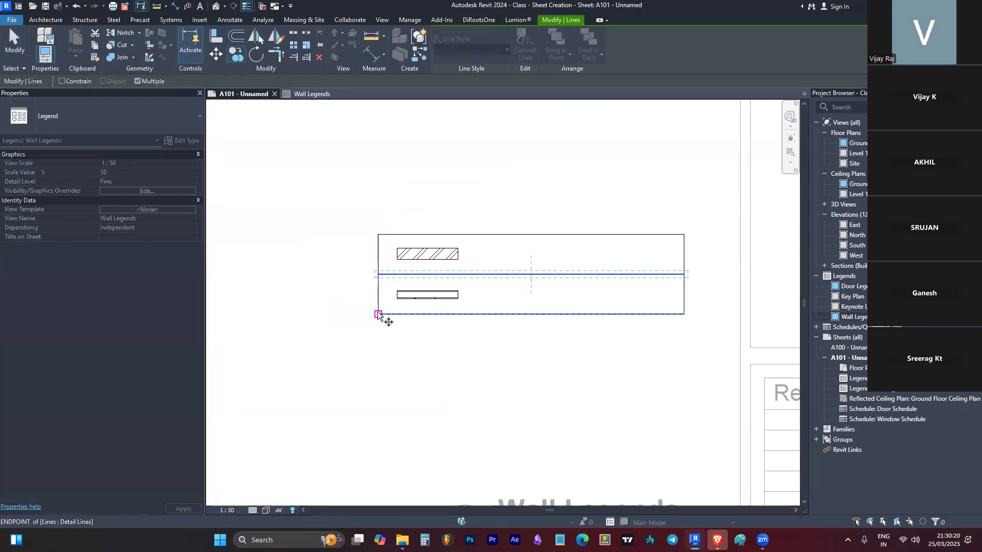
mouse_move(378, 275)
left_mouse_down()
mouse_move(377, 193)
mouse_move(388, 213)
mouse_move(378, 195)
left_mouse_up()
Step: Extend both side edges of the table up to the new top line with Trim/Extend to Corner
left_click(373, 251)
key("t")
key("r")
left_click(378, 256)
left_click(404, 195)
left_click(616, 195)
left_click(684, 256)
key("Escape")
key("Escape")
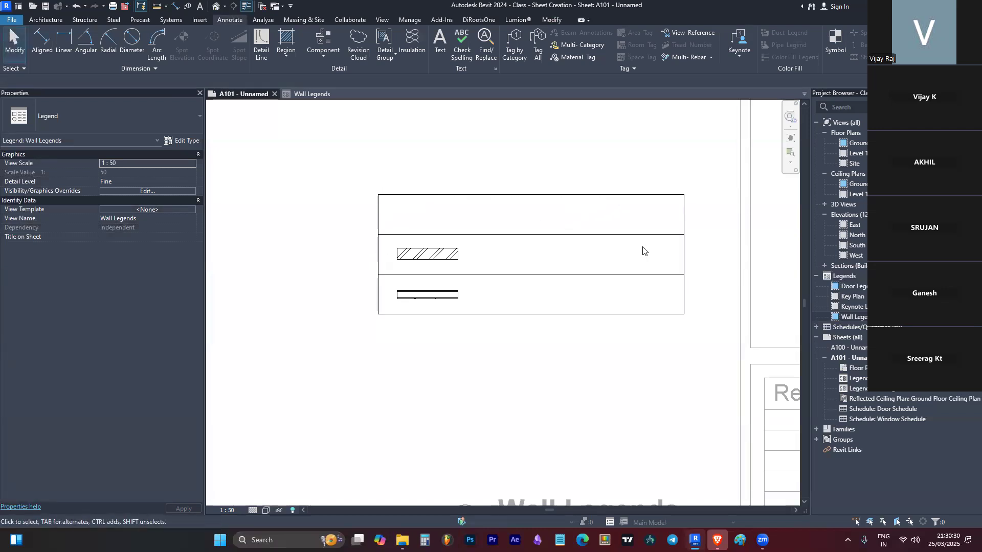
Step: Draw a vertical detail line through all three rows, about 1500 from the table's left edge
scroll(462, 268, "down", 2)
scroll(445, 252, "up", 1)
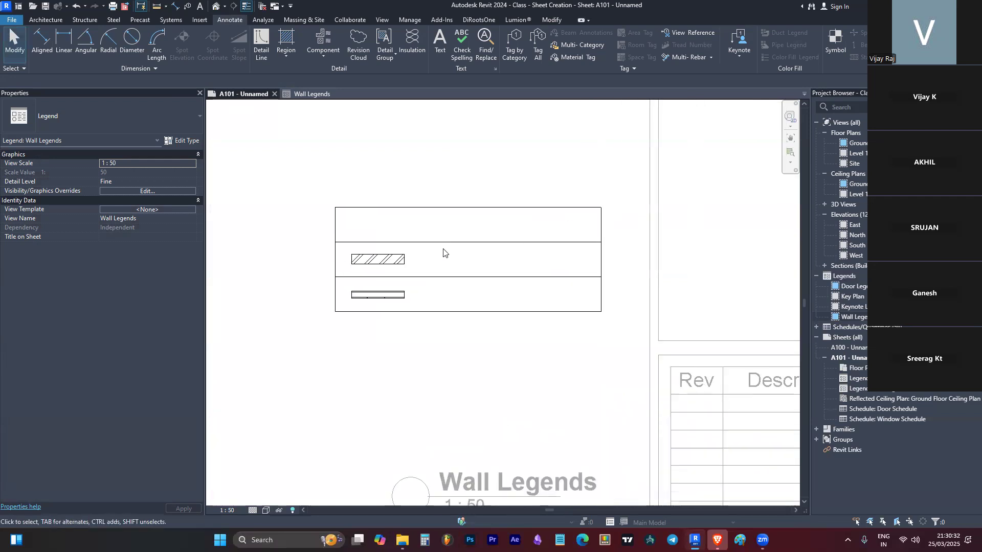
key("l")
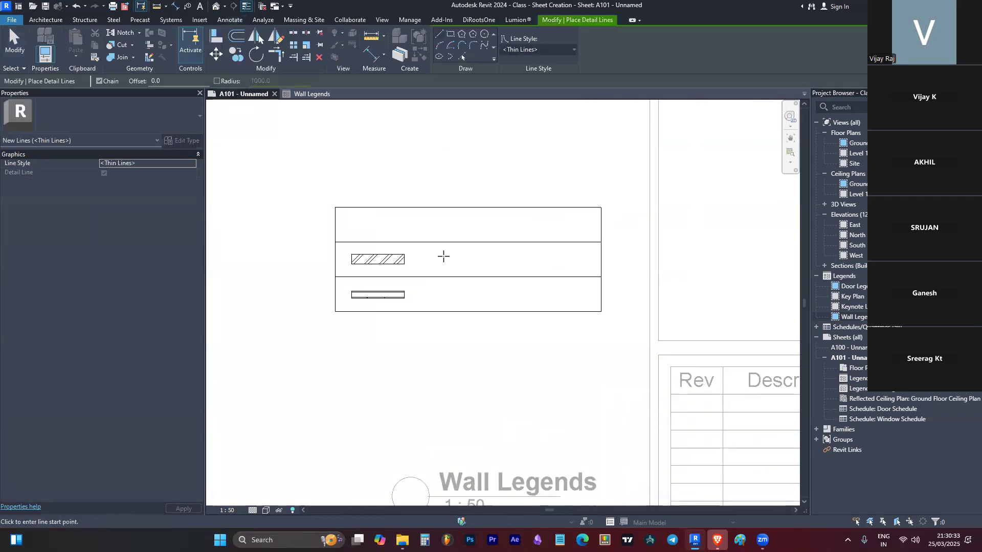
left_click(422, 311)
left_click(422, 208)
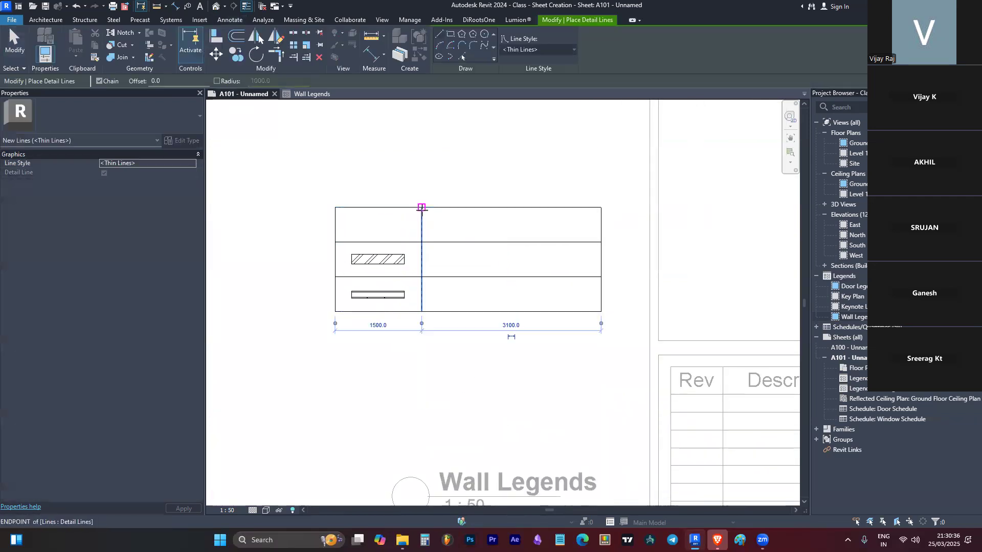
scroll(383, 144, "up", 2)
key("Escape")
key("Escape")
scroll(417, 237, "down", 3)
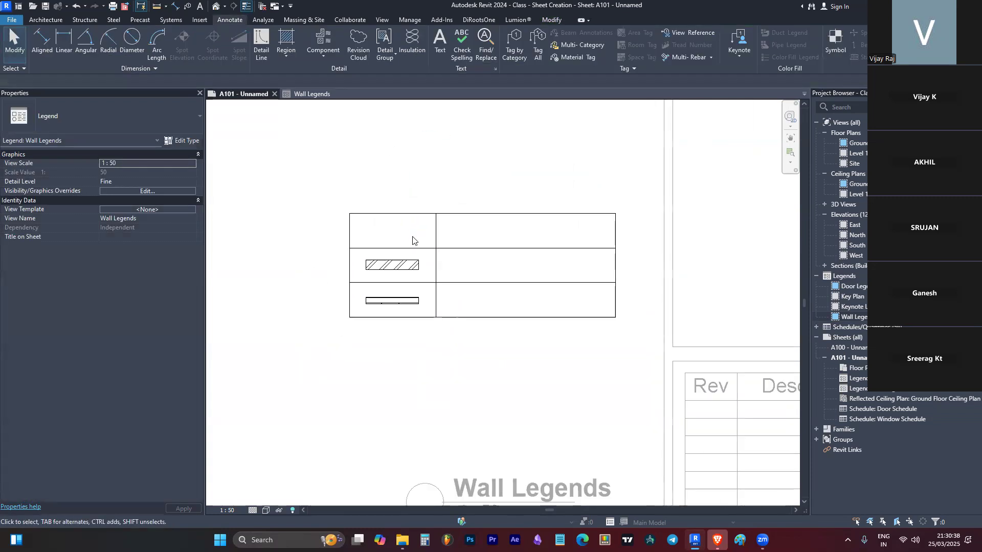
Step: Place the 3.5mm Arial text "Symbol" in the header cell above the wall components
key("t")
key("x")
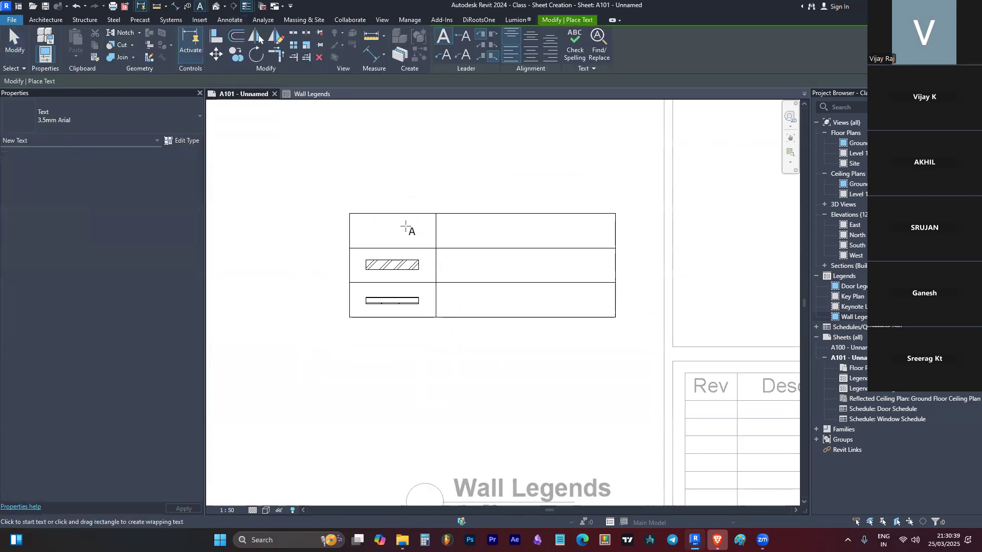
left_click(365, 225)
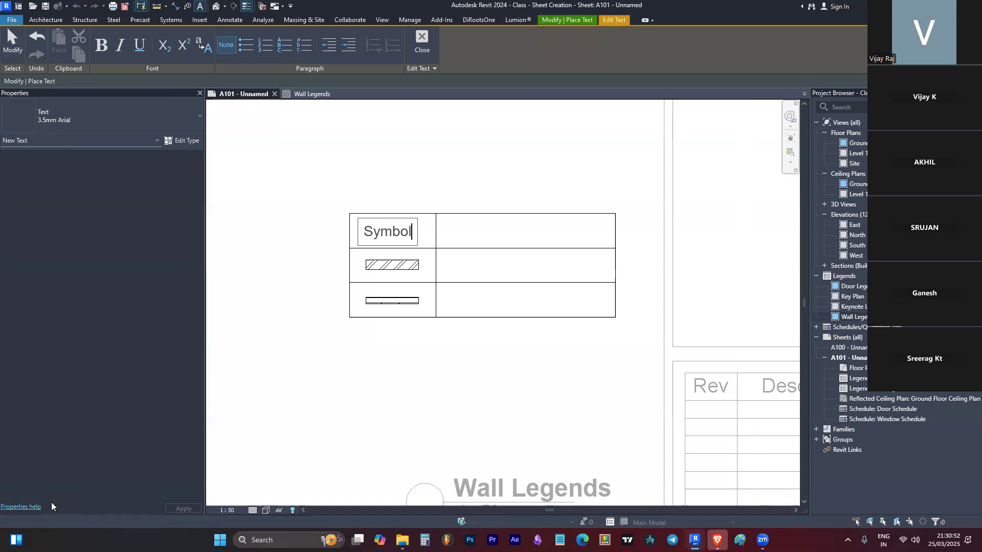
left_click(433, 167)
Step: Copy the Symbol header text into the adjacent header cell and change it to "Thickness"
left_click(359, 219)
left_click_drag(359, 219, 451, 222, "ctrl")
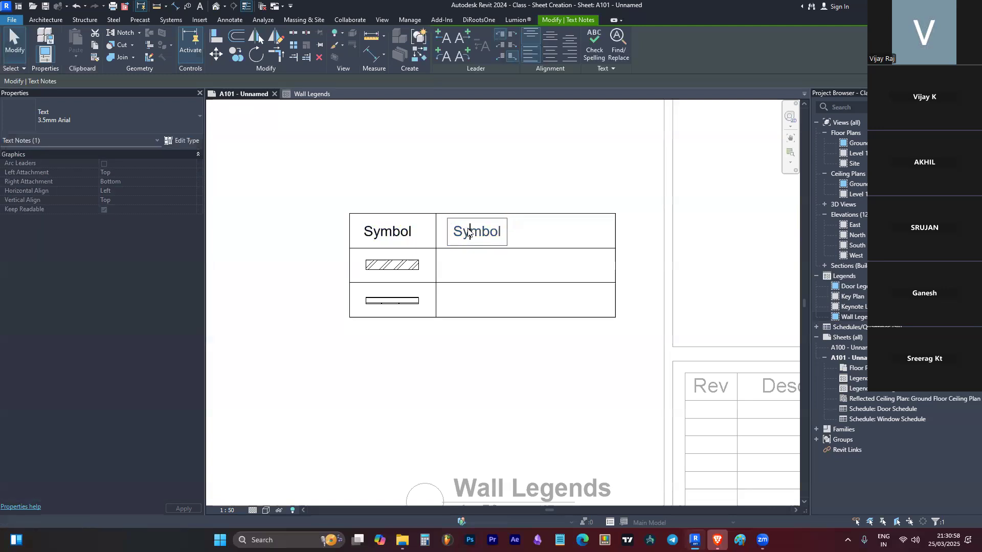
double_click(467, 230)
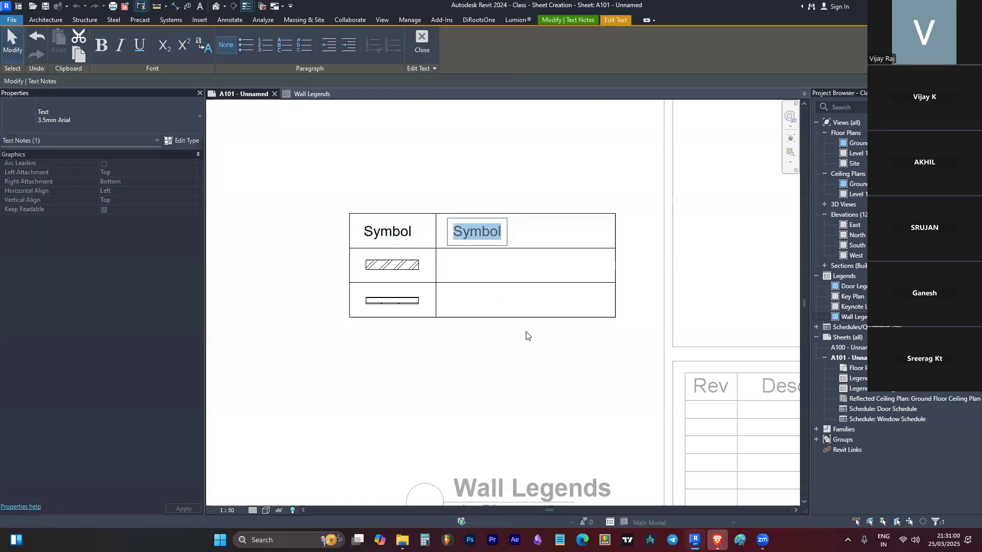
type("Thickness")
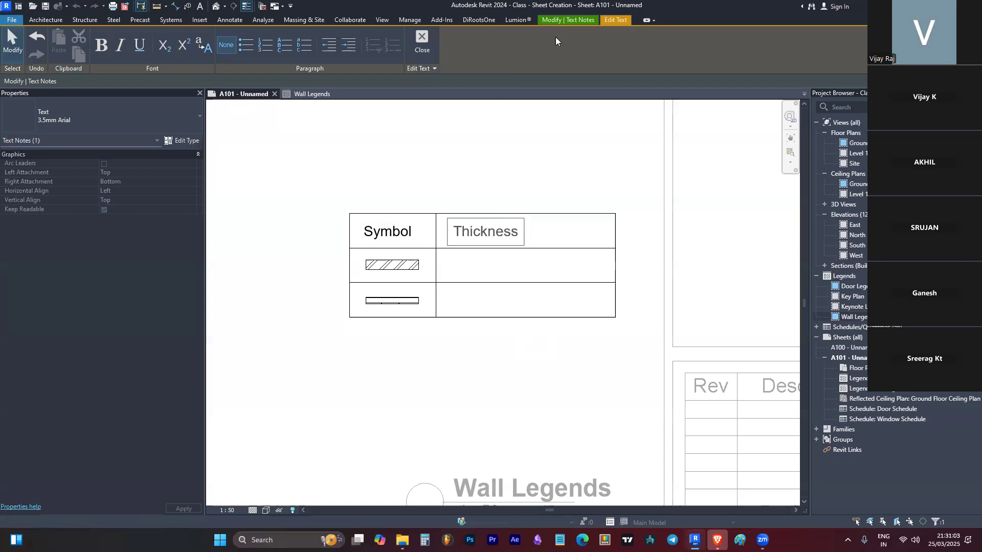
left_click(561, 153)
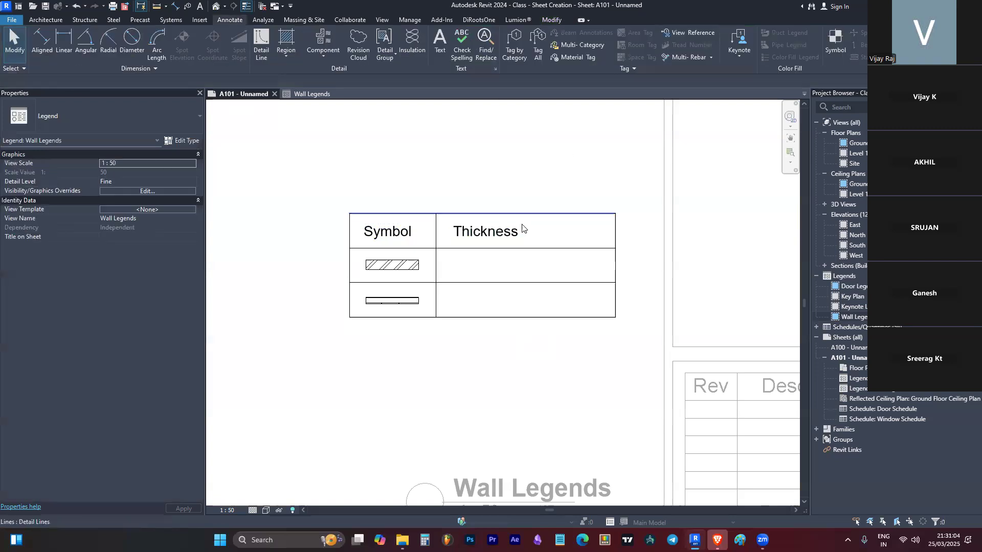
Step: Copy the Thickness header text to the right end of the header row and change it to "Wall Type"
left_click(451, 219)
left_click_drag(451, 216, 541, 218, "ctrl")
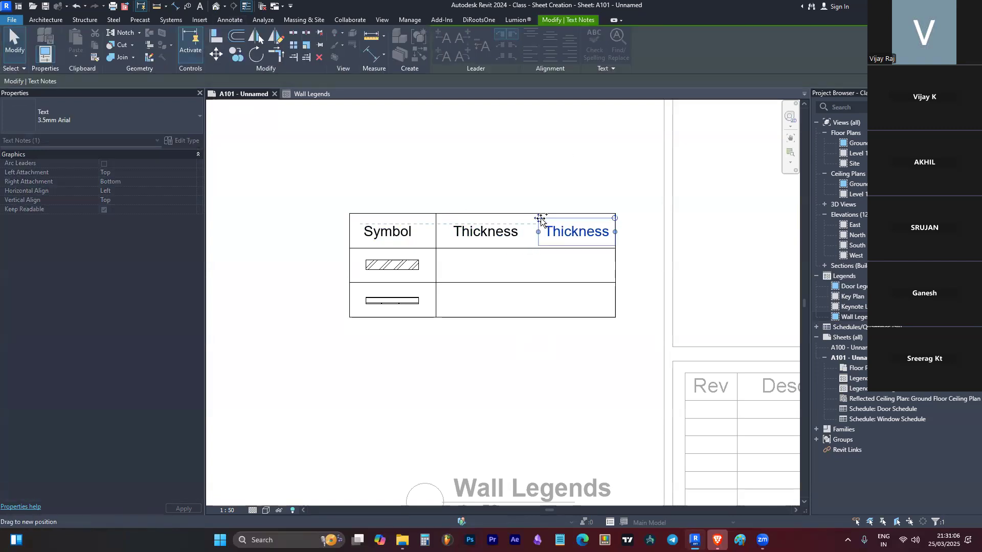
double_click(582, 233)
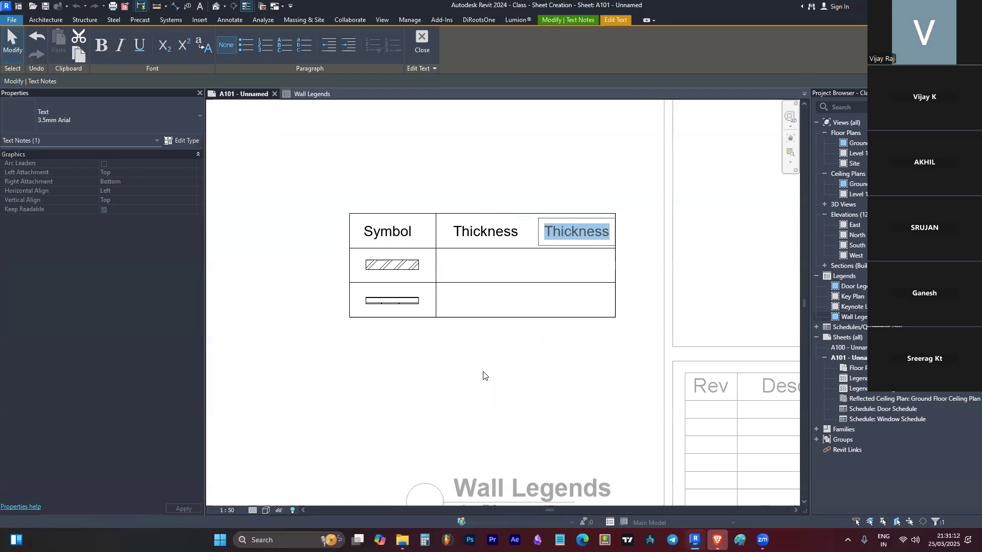
type("Wall Type")
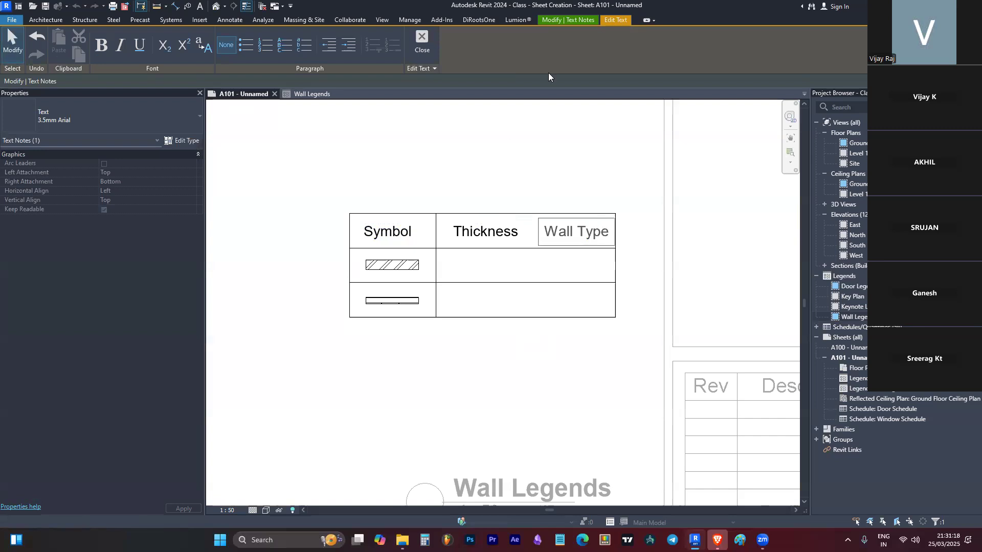
left_click(573, 200)
scroll(507, 239, "down", 3)
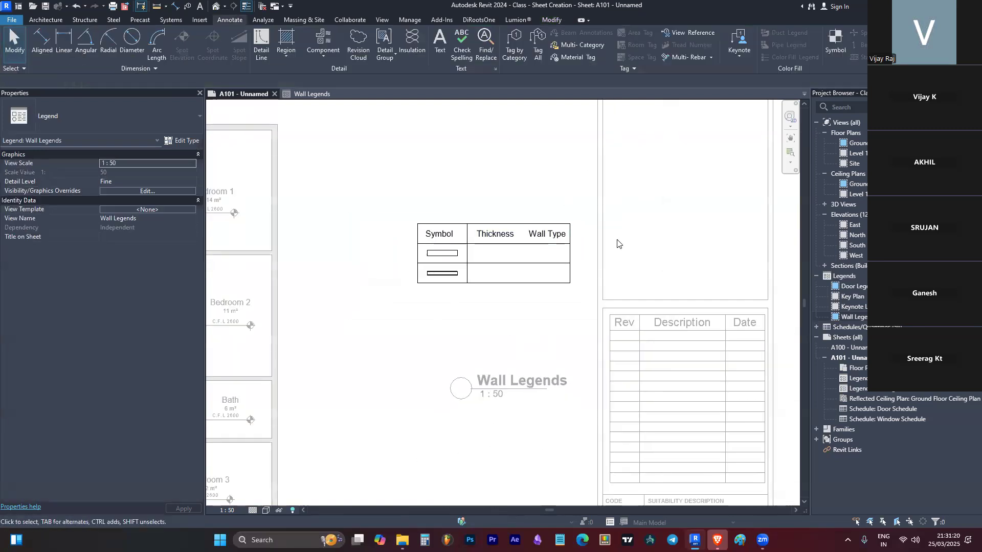
Step: Draw an 1800-long vertical detail line through all three table rows between the Thickness and Wall Type headers
scroll(500, 257, "up", 1)
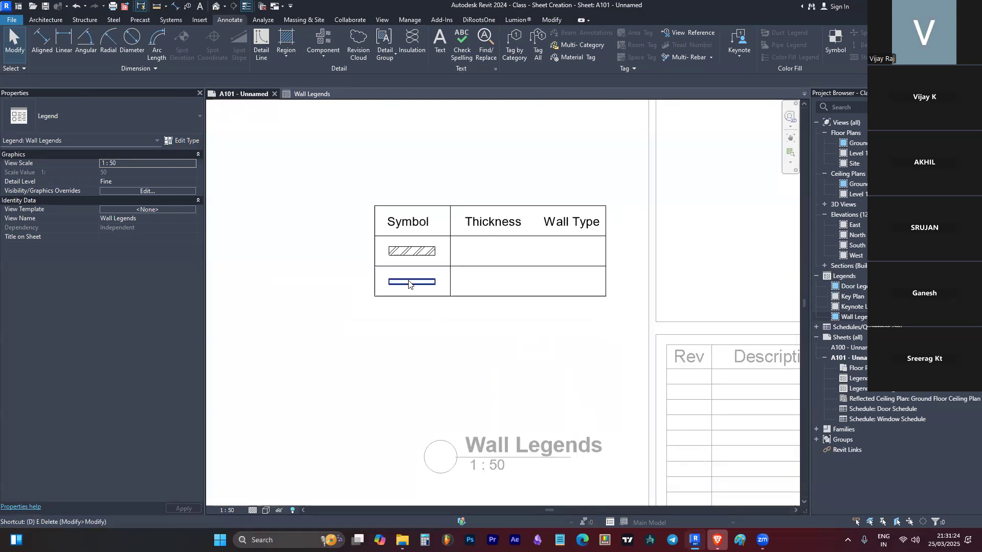
key("d")
key("l")
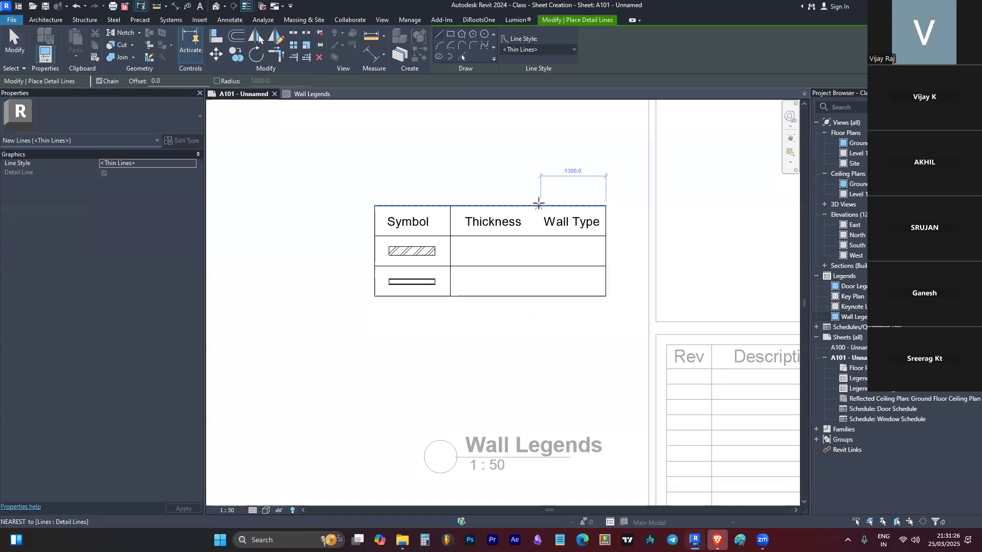
left_click(531, 206)
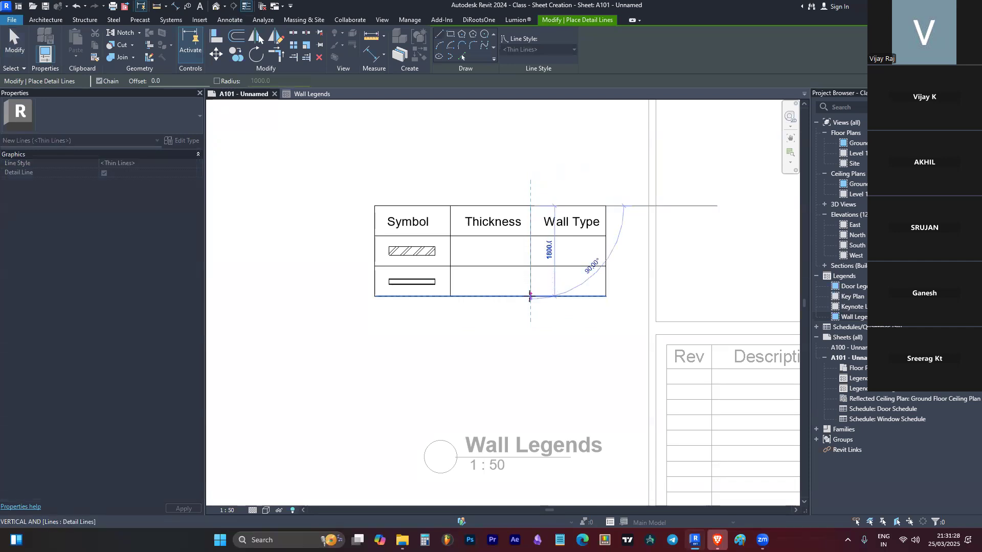
left_click(530, 296)
key("Escape")
key("Escape")
Step: Copy the Thickness header text into the cell below and change it to "170mm"
left_click(401, 251)
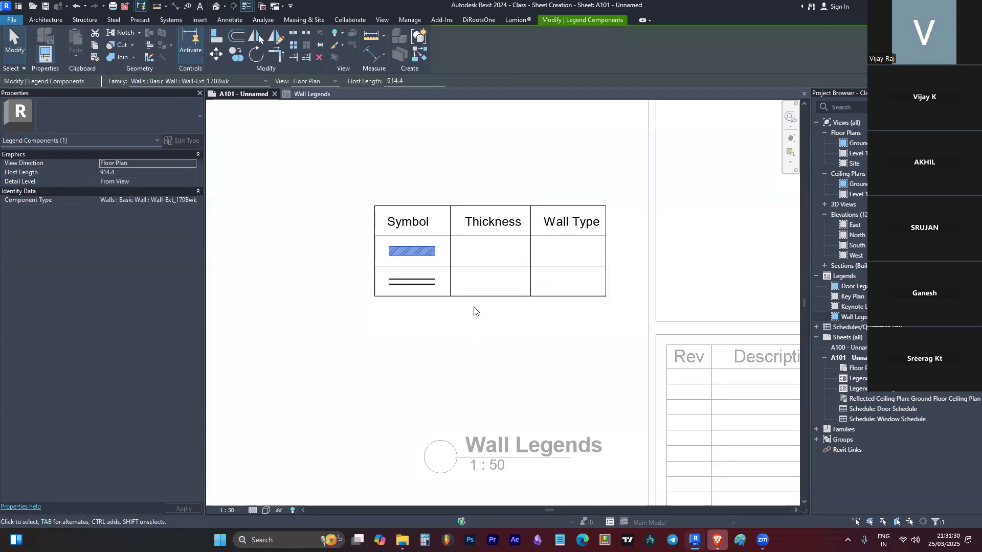
scroll(558, 261, "down", 5)
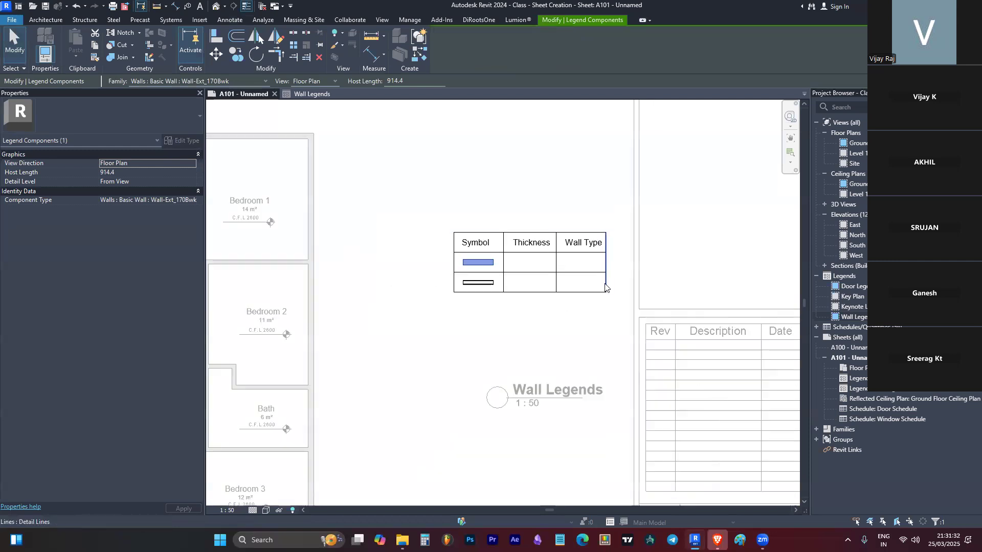
scroll(561, 262, "up", 3)
scroll(561, 263, "up", 3)
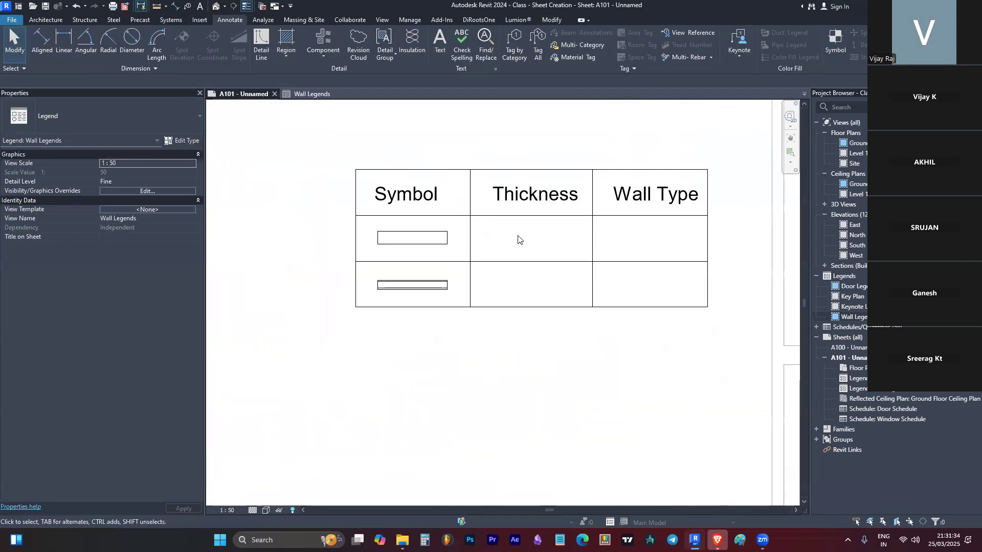
left_click(493, 175)
left_click_drag(493, 174, 486, 220, "ctrl")
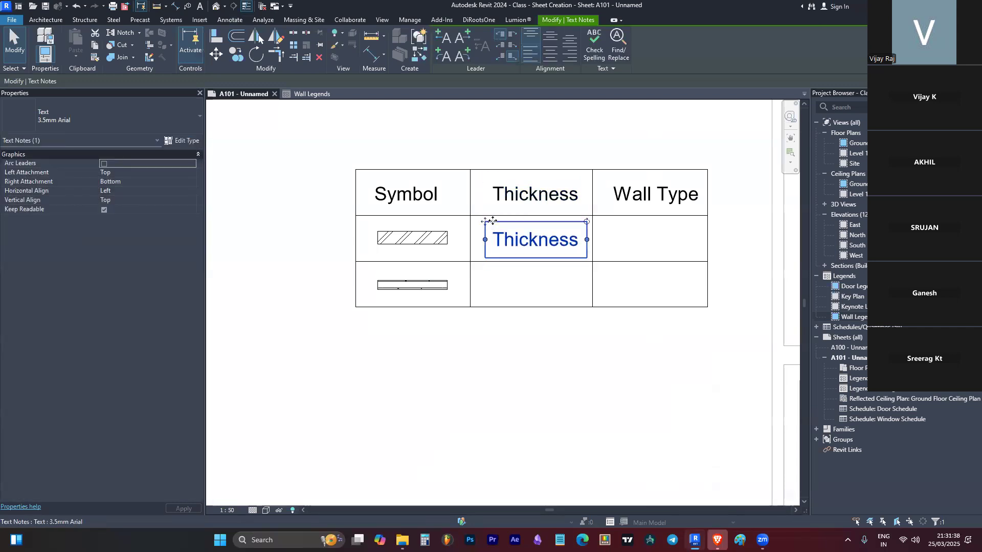
scroll(522, 240, "up", 2)
double_click(520, 236)
type("1")
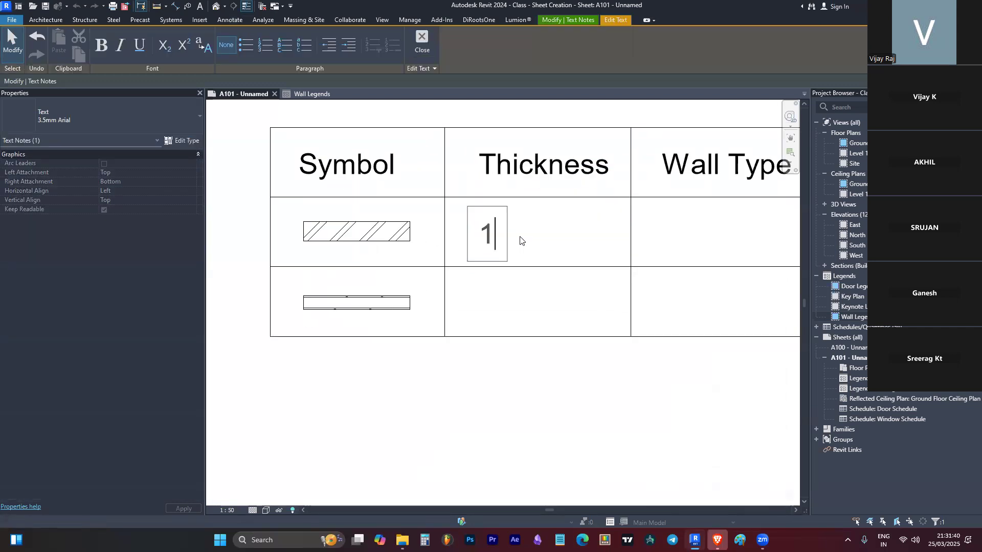
type("70mm")
left_click(552, 376)
Step: Copy the 170mm text into the Thickness cell of the last row and change it to "120mm"
left_click_drag(467, 204, 467, 273, "ctrl")
double_click(509, 299)
key("BackSpace")
type("2")
left_click(537, 378)
scroll(536, 378, "down", 3)
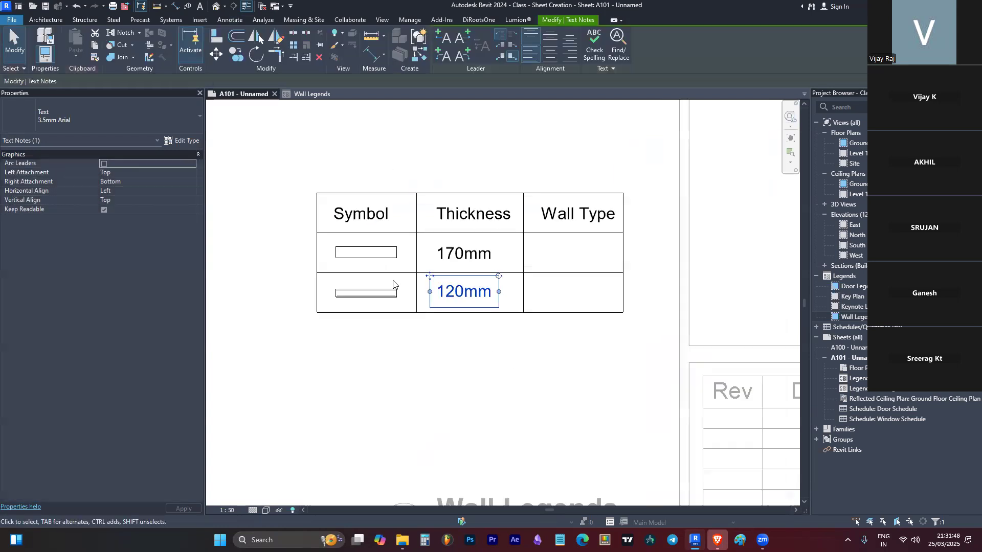
Step: Copy the 170mm and 120mm texts together into the two empty Wall Type cells
scroll(475, 307, "up", 2)
left_click(475, 247, "ctrl")
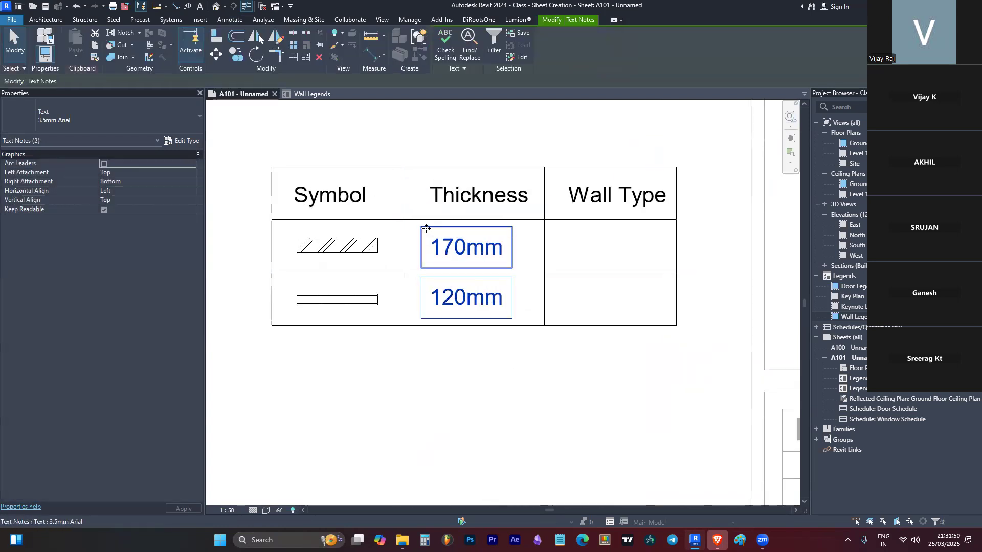
left_click_drag(425, 231, 572, 232, "ctrl")
Step: Change the copied 170mm text in the Wall Type column to "M2"
double_click(605, 250)
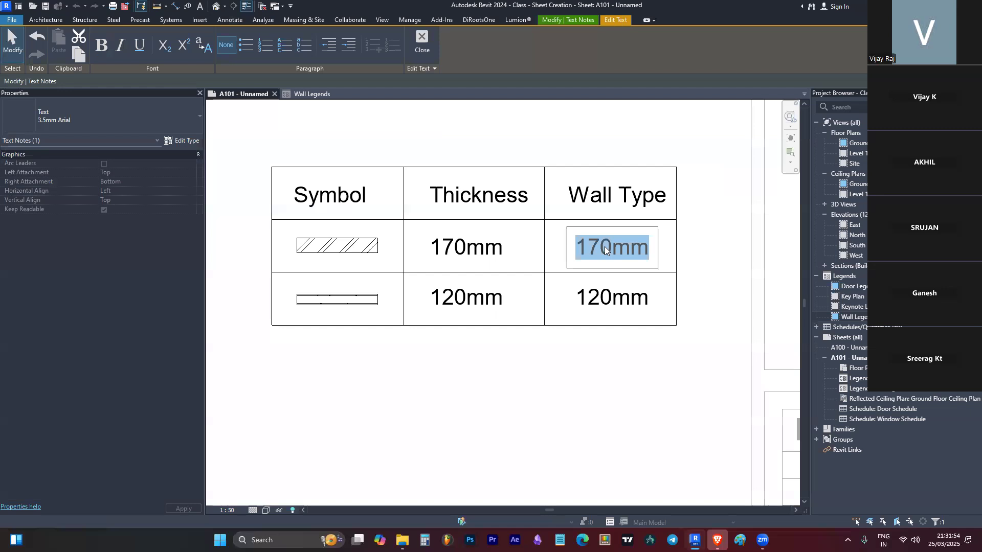
type("m")
key("BackSpace")
type("M3")
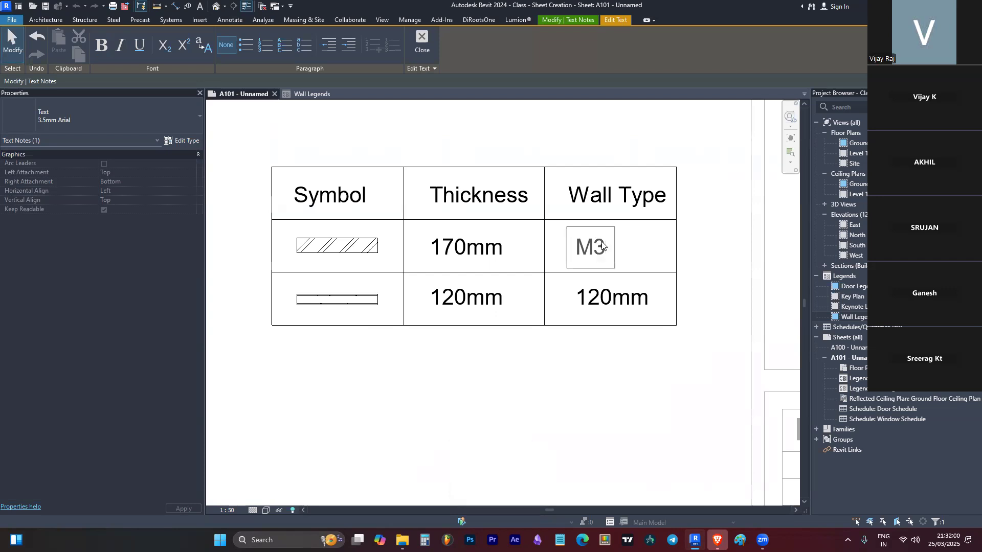
scroll(691, 259, "down", 5)
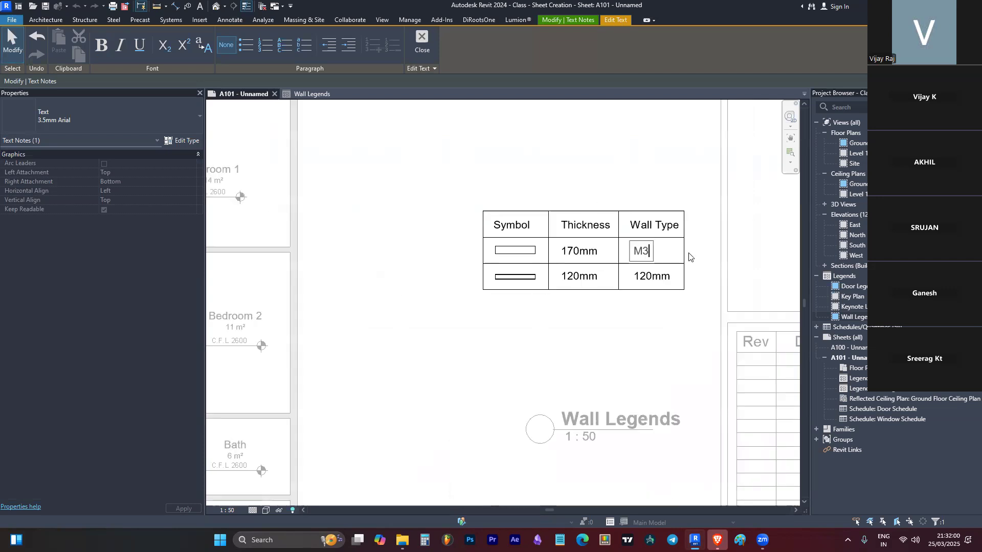
scroll(680, 253, "up", 2)
scroll(648, 256, "down", 3)
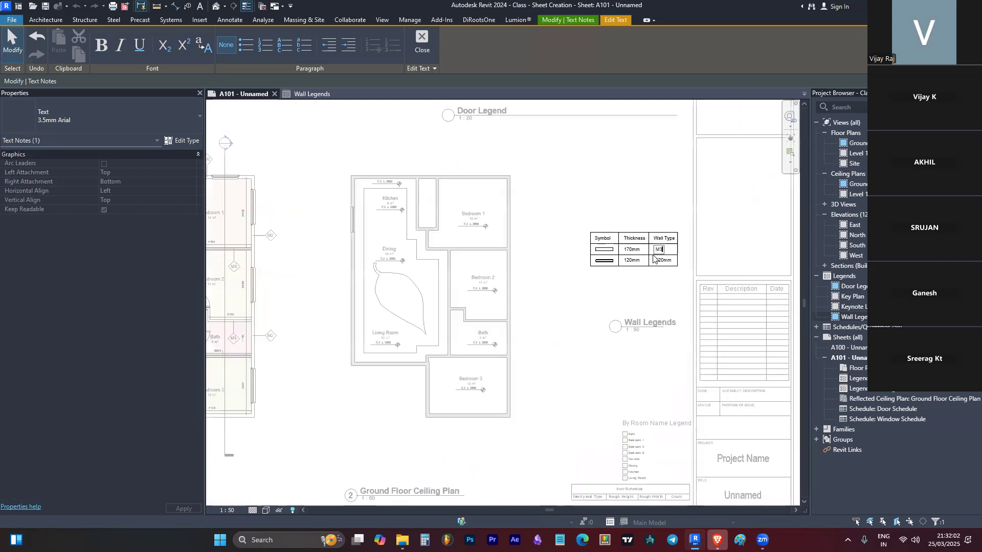
scroll(324, 240, "up", 4)
scroll(324, 251, "down", 4)
scroll(615, 256, "up", 5)
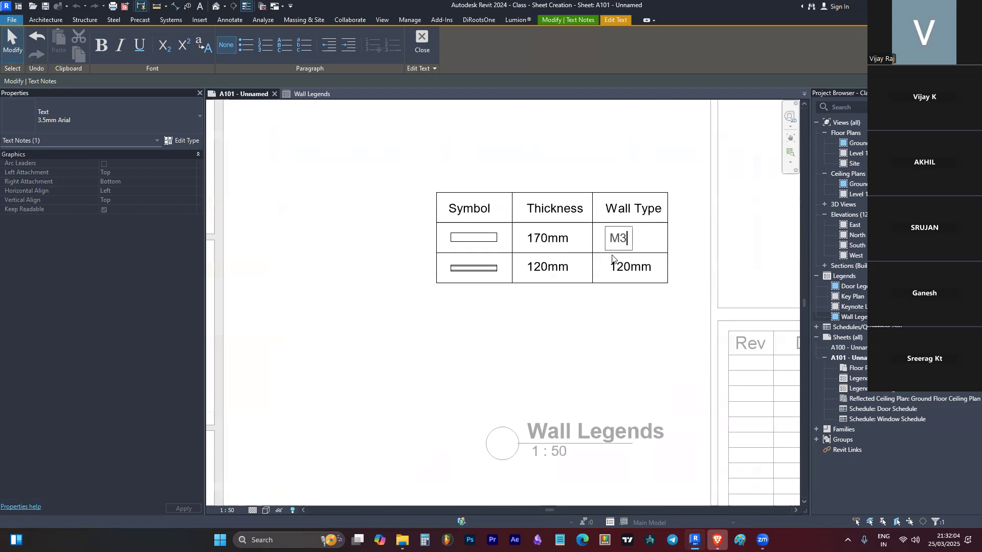
type("2")
left_click(658, 285)
Step: Change the copied 120mm text in the Wall Type column to "M3"
left_click(656, 287)
double_click(656, 287)
type("M")
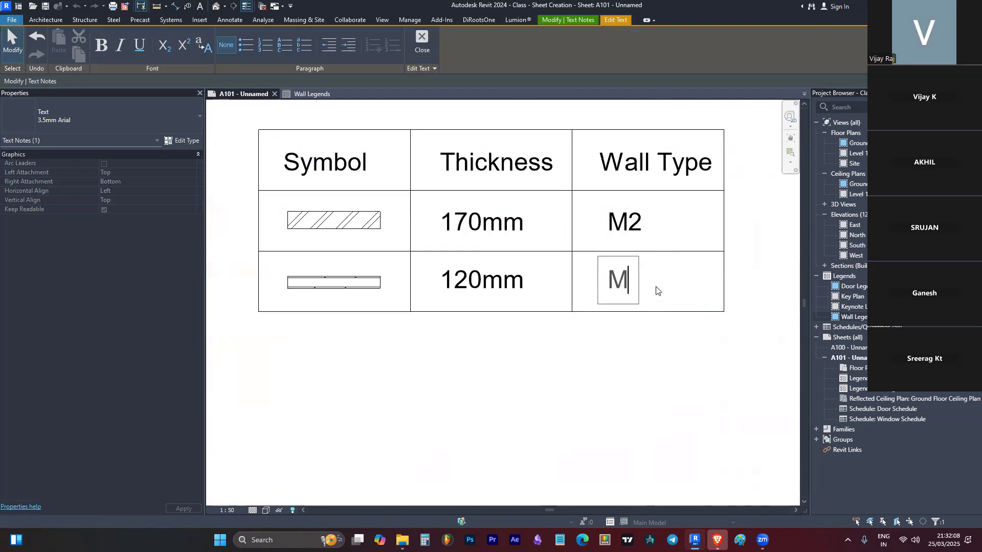
type("3")
left_click(651, 328)
Step: Move the M2 and M3 texts together to the middle of the Wall Type column
left_click(620, 213, "ctrl")
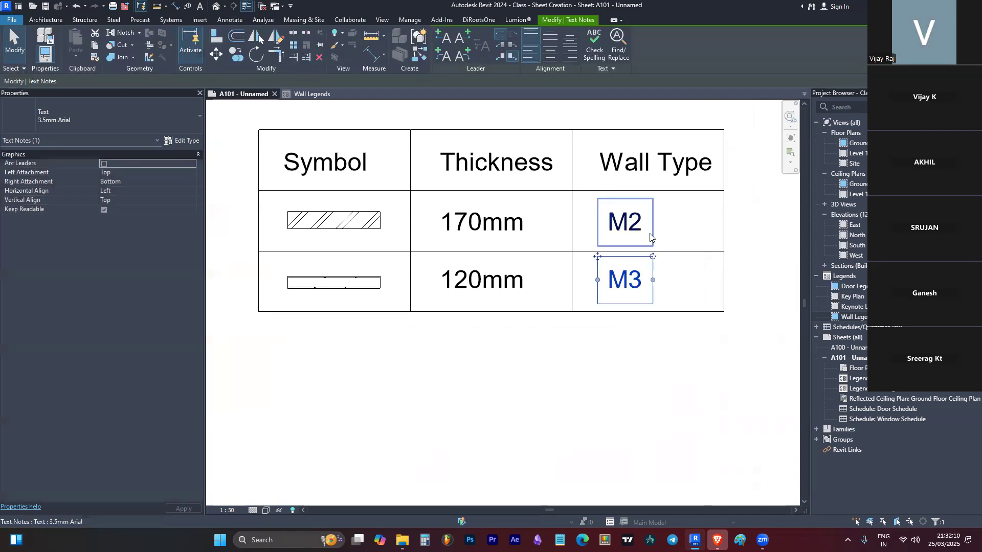
left_click_drag(619, 219, 650, 219)
key("Escape")
Step: Center the Thickness header and the 170mm and 120mm texts within the Thickness column
scroll(570, 329, "down", 3)
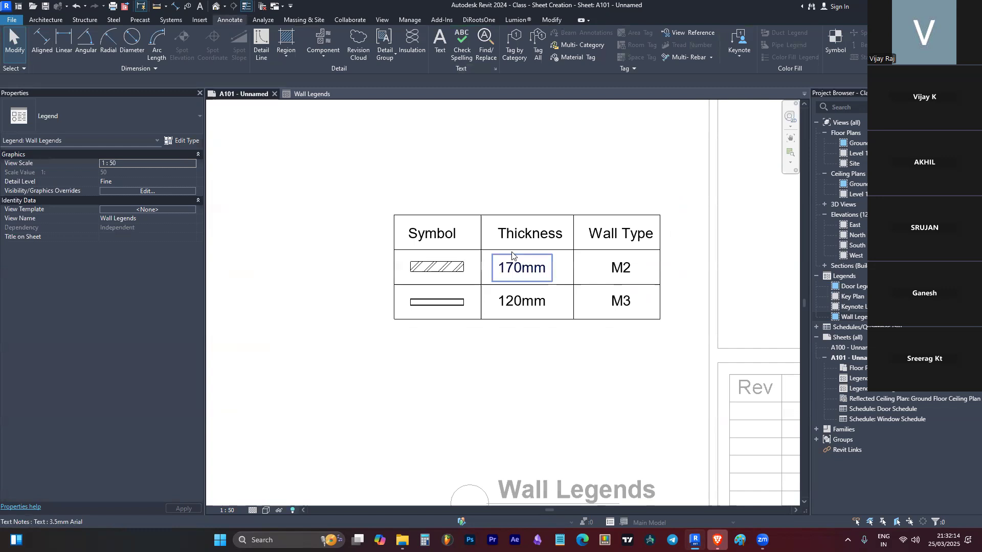
left_click(501, 228)
scroll(467, 203, "up", 4)
left_click_drag(467, 203, 456, 203)
left_click(513, 328)
left_click(519, 355, "ctrl")
left_click_drag(529, 306, 537, 306)
Step: Duplicate the text type of the three header texts as "3.5mm Arial Bold" and turn on Bold for it
scroll(467, 258, "down", 2)
left_click(453, 259)
left_click(499, 259, "ctrl")
left_click(606, 260, "ctrl")
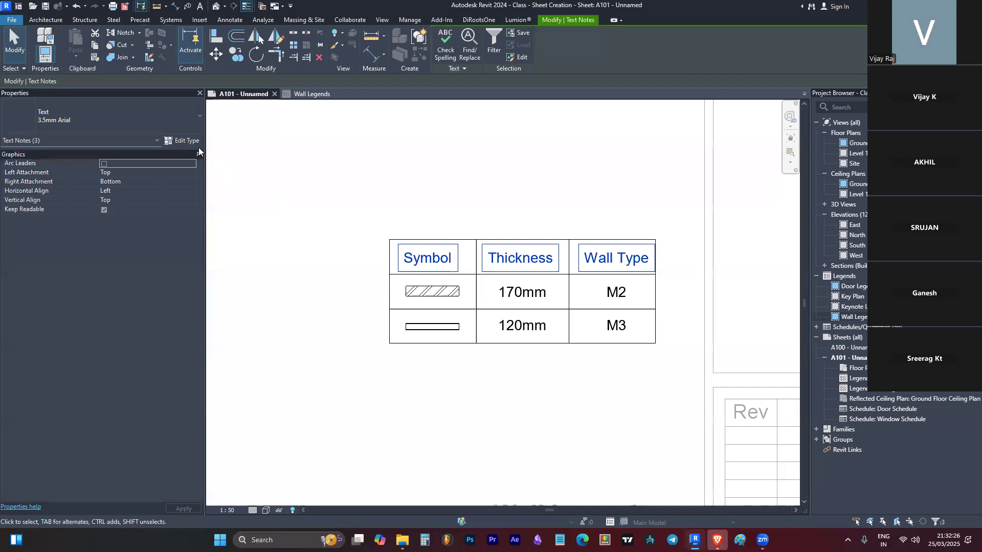
left_click(184, 140)
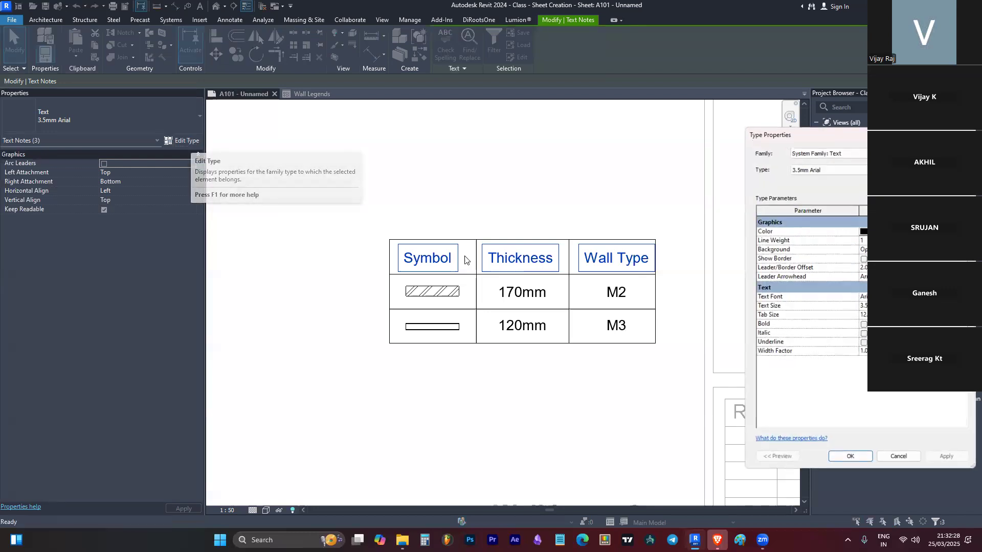
left_click(948, 167)
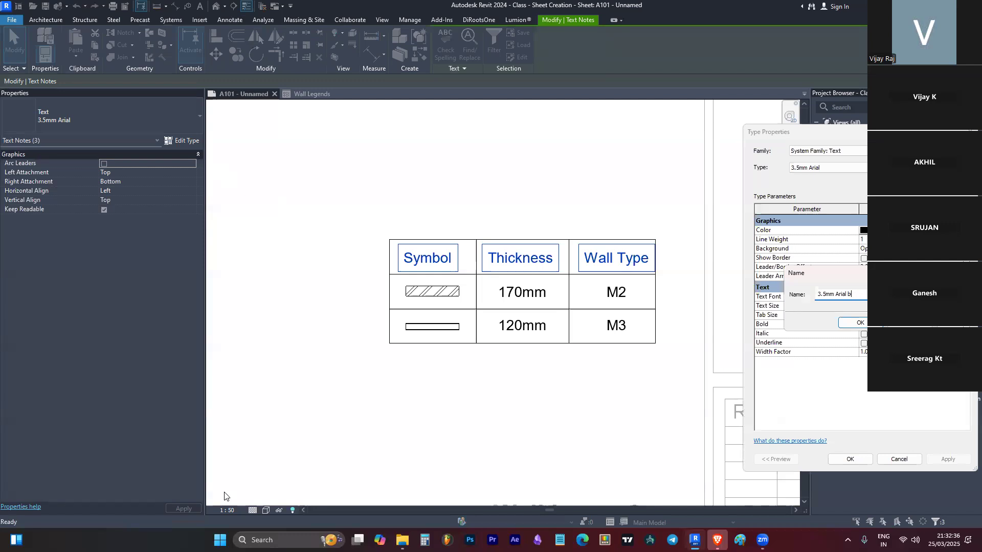
type("B")
key("Caps_Lock")
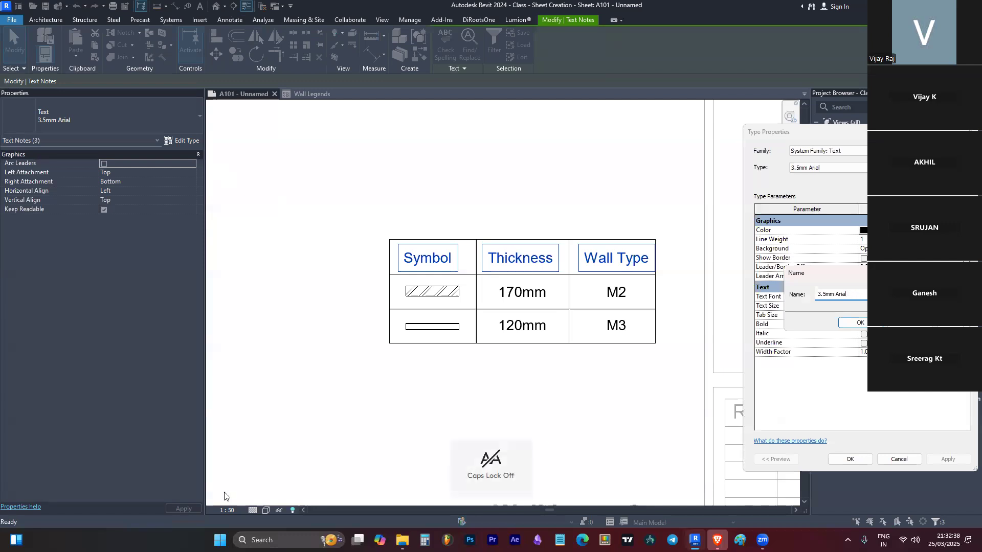
key("Return")
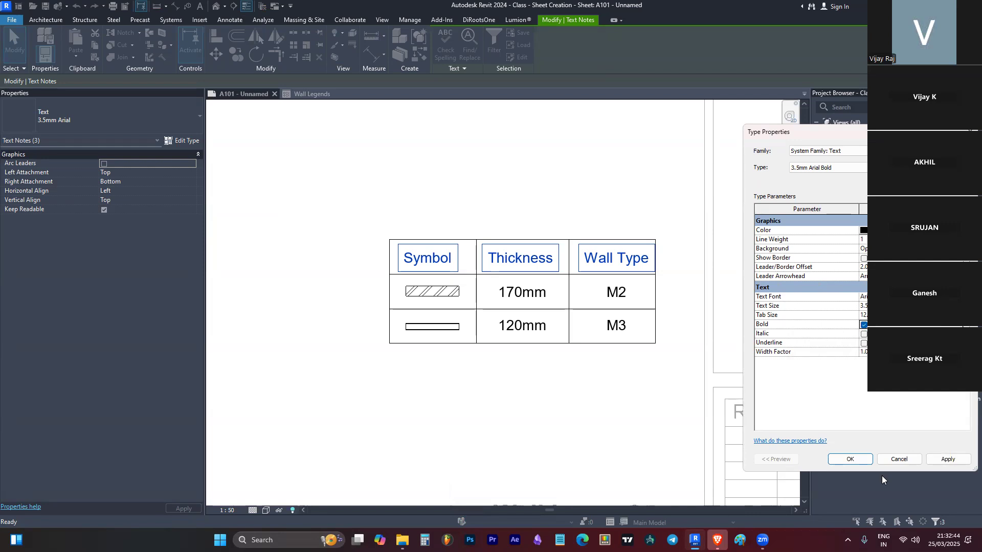
left_click(850, 459)
key("Escape")
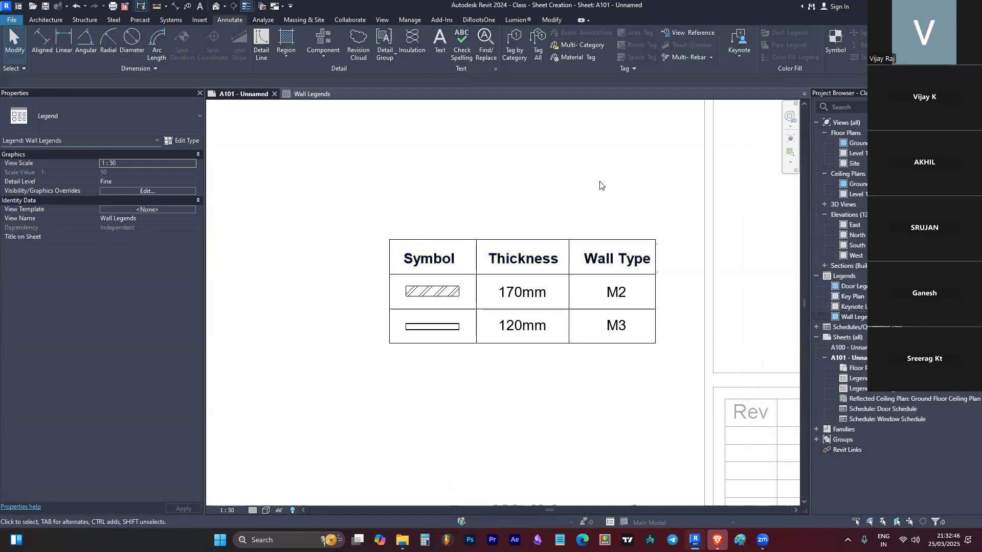
Step: Leave the Wall Legends viewport and move its view title directly beneath the table
scroll(633, 254, "down", 3)
scroll(665, 256, "down", 5)
double_click(704, 256)
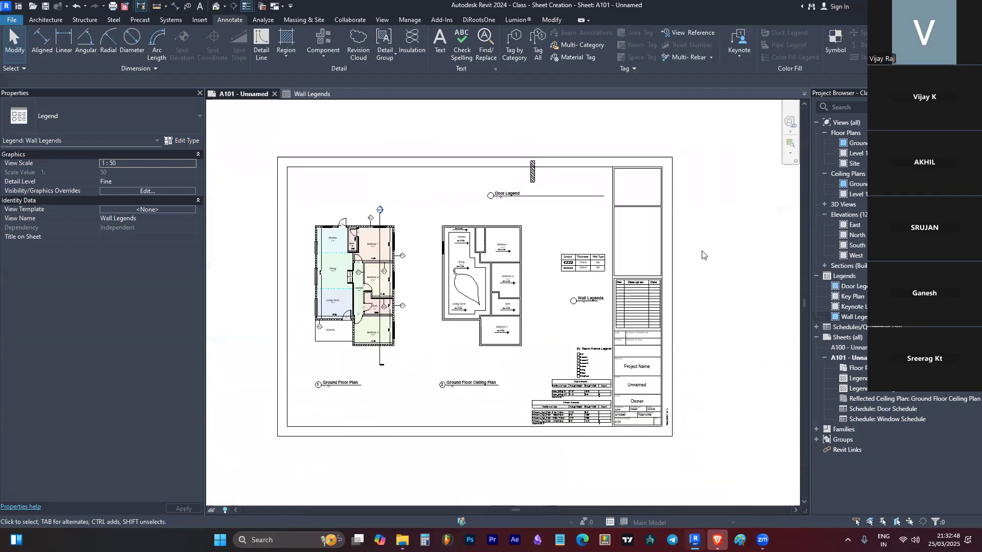
scroll(597, 269, "up", 3)
left_click(601, 313)
scroll(601, 313, "up", 2)
left_click_drag(600, 315, 562, 265)
Step: Move the Wall Legends viewport down the sheet to just above the By Room Name Legend
left_click(593, 217)
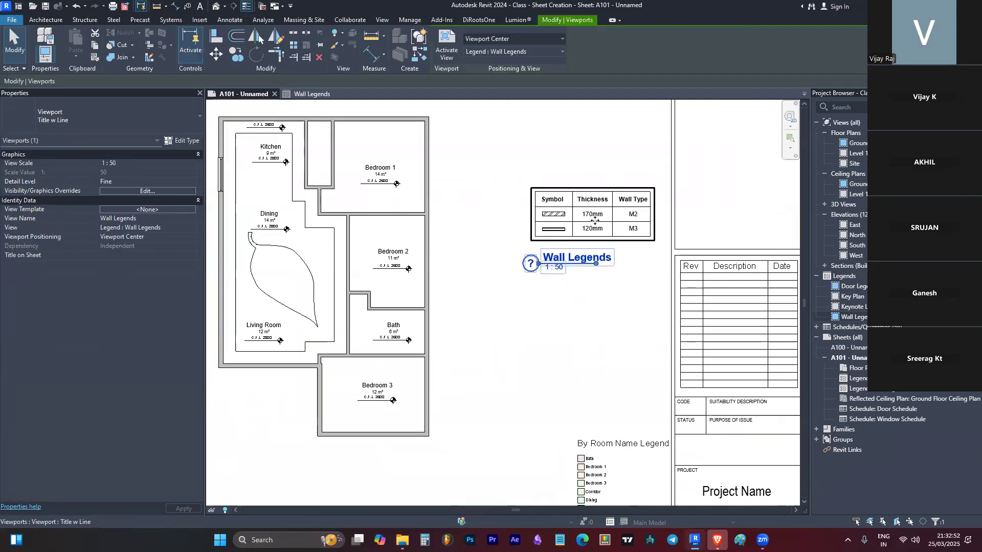
scroll(594, 219, "down", 2)
left_click_drag(594, 217, 601, 328)
key("Escape")
Step: Examine the arrangement of plans, legends and schedules on the sheet, including the Wall Legends table
scroll(601, 328, "up", 2)
scroll(668, 382, "down", 4)
scroll(633, 355, "up", 2)
scroll(509, 329, "down", 3)
scroll(609, 177, "up", 4)
scroll(609, 177, "down", 1)
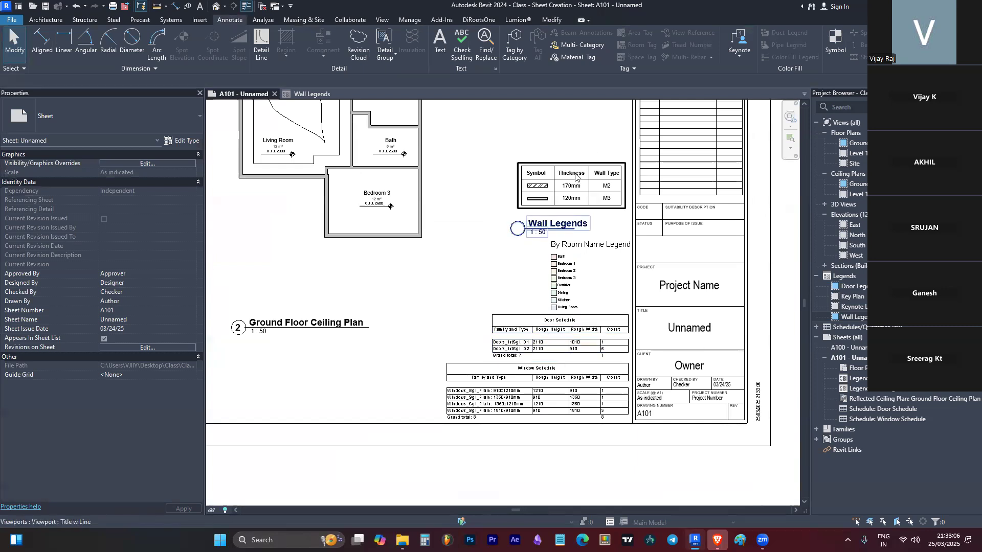
scroll(582, 252, "up", 3)
scroll(582, 252, "down", 3)
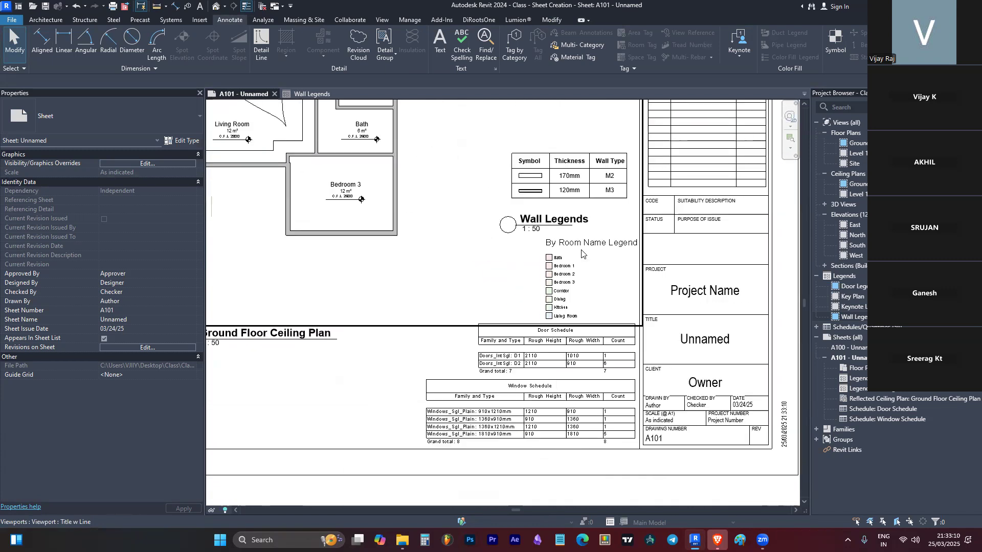
scroll(570, 313, "down", 2)
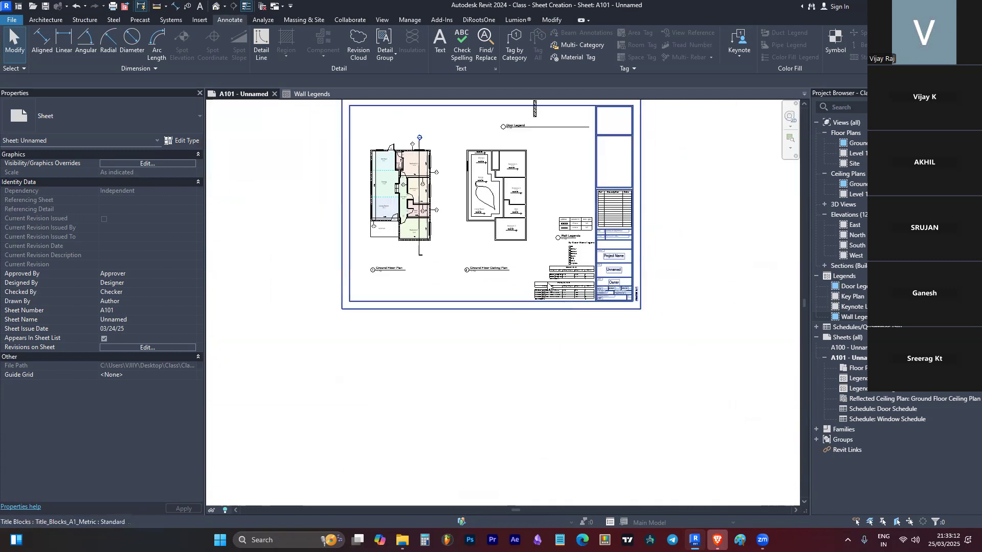
scroll(531, 325, "down", 1)
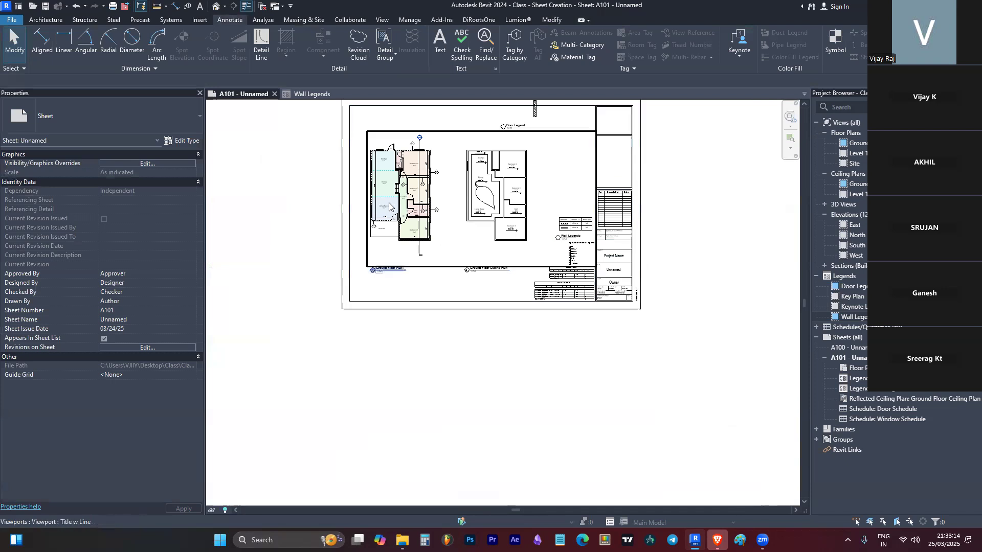
scroll(532, 325, "up", 2)
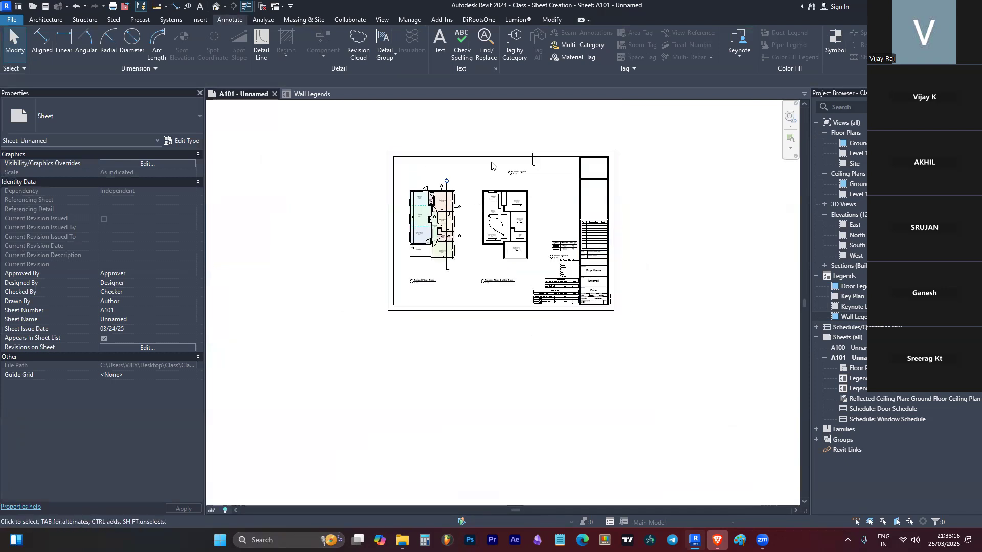
scroll(584, 326, "up", 2)
scroll(584, 326, "up", 1)
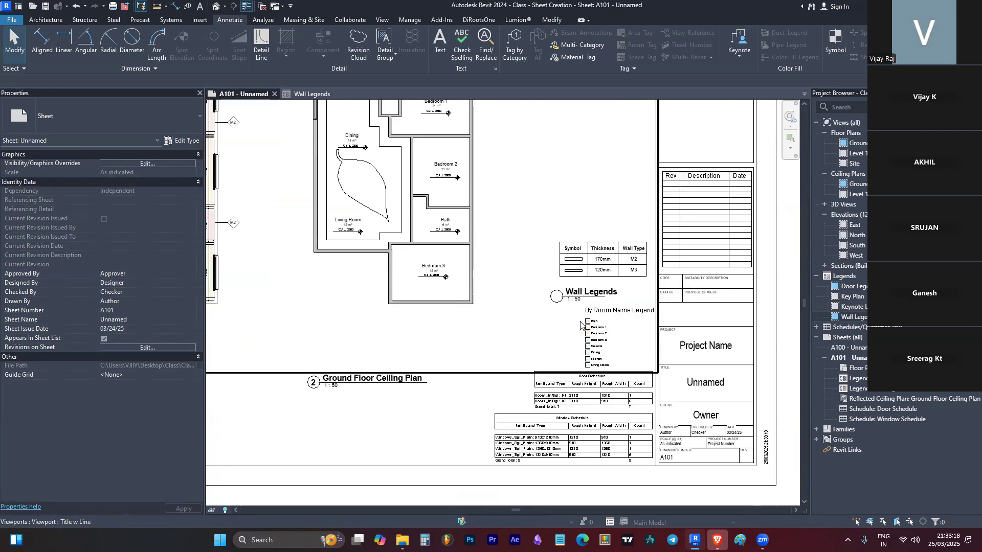
Step: Activate the Wall Legends viewport and review the type properties of the Symbol header text
scroll(573, 258, "up", 2)
double_click(577, 245)
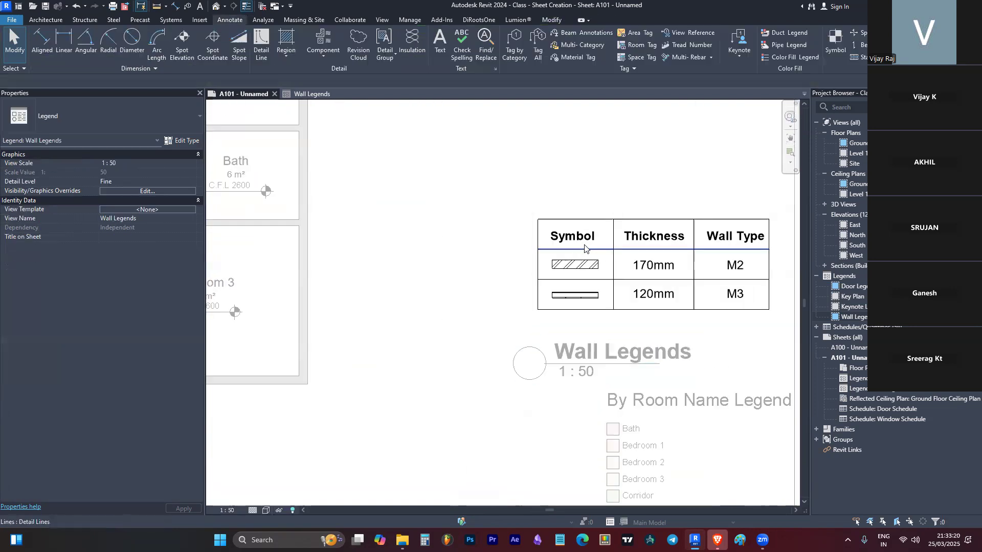
left_click(578, 244)
left_click(194, 142)
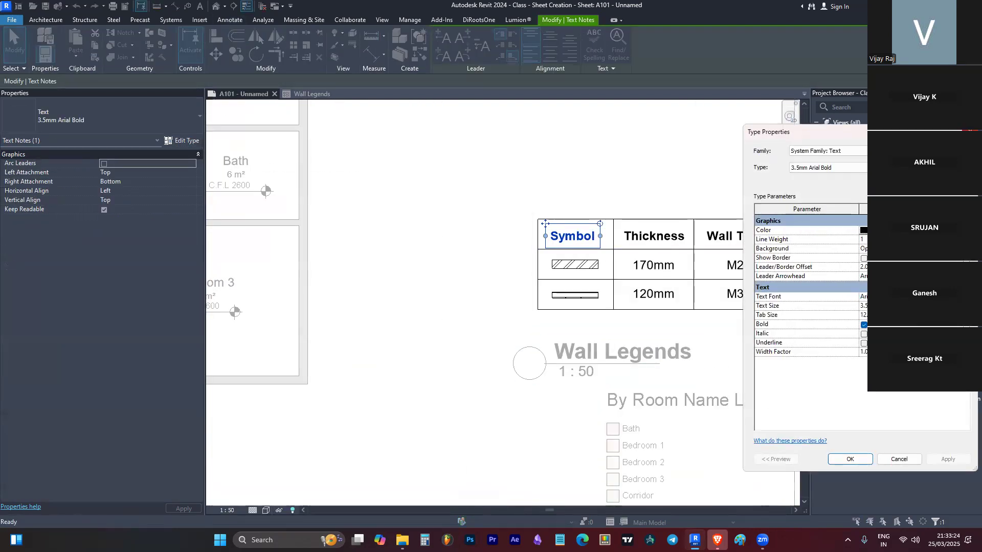
left_click(850, 459)
scroll(783, 389, "down", 5)
left_click(743, 389)
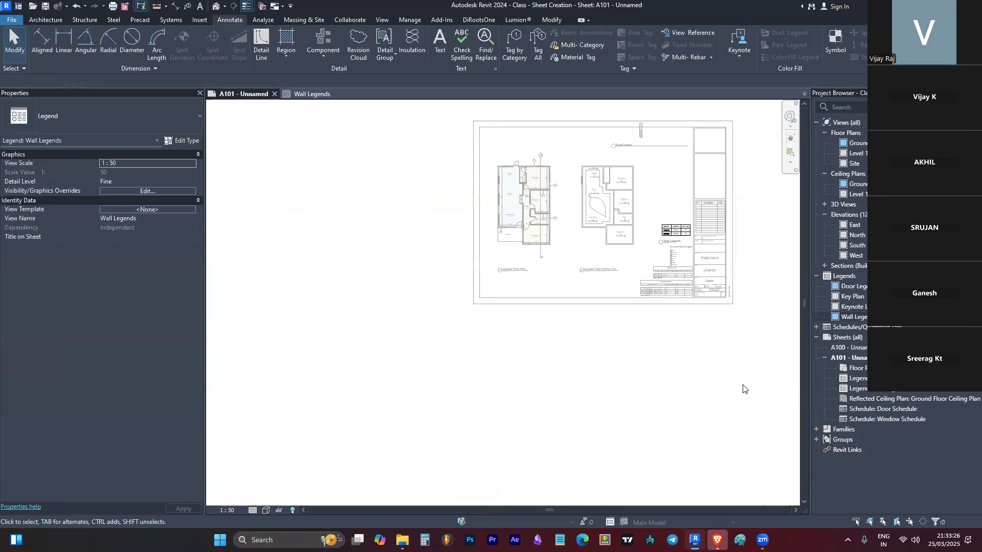
Step: Switch the Wall Legends viewport's title style to Title No Line, trying Title No Line w Detail Ref on the way
scroll(517, 294, "up", 5)
scroll(515, 294, "down", 4)
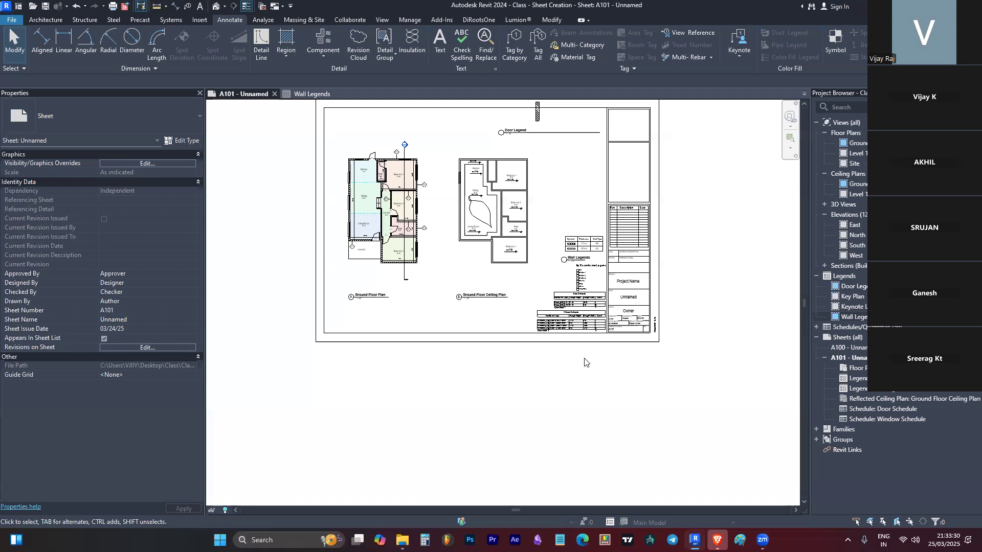
scroll(526, 217, "up", 3)
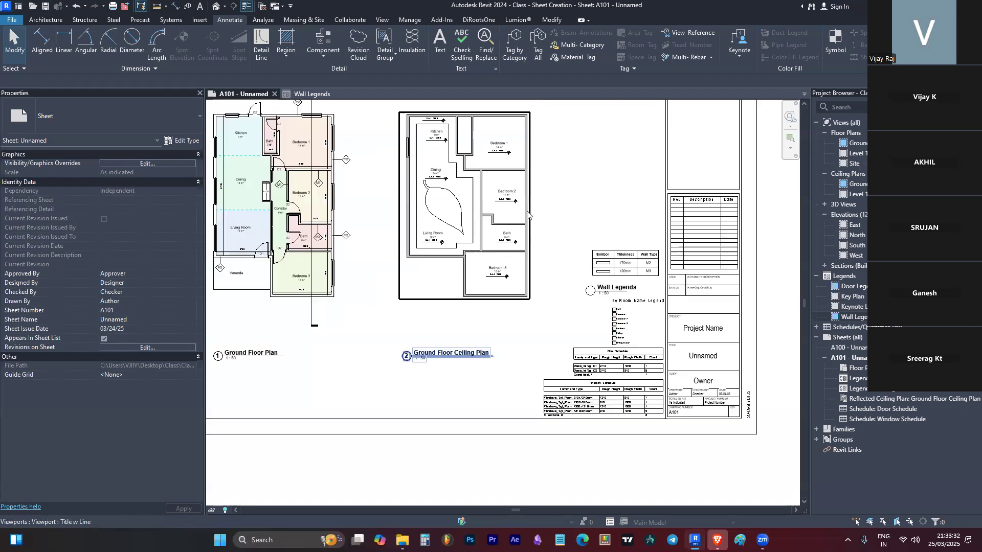
scroll(622, 332, "up", 2)
left_click(583, 279)
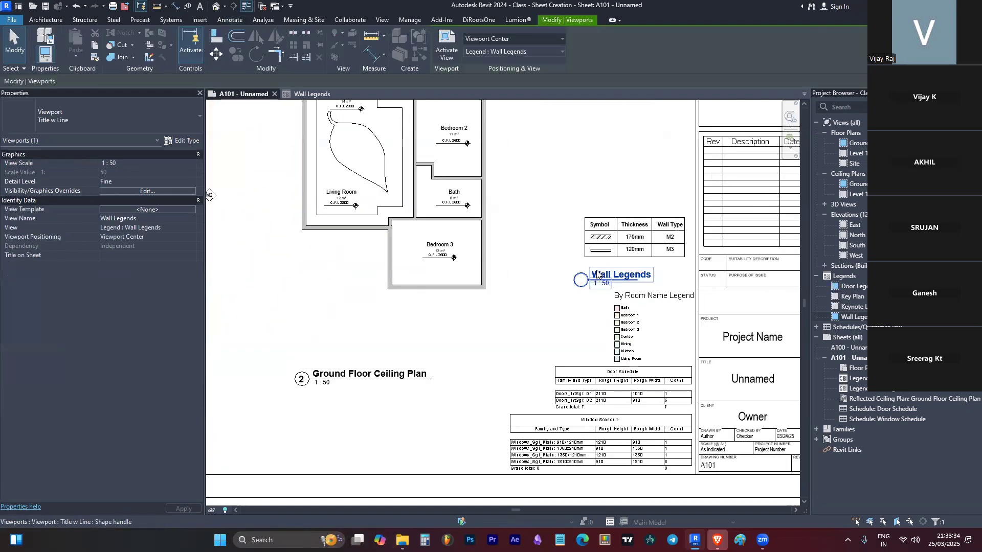
left_click(168, 106)
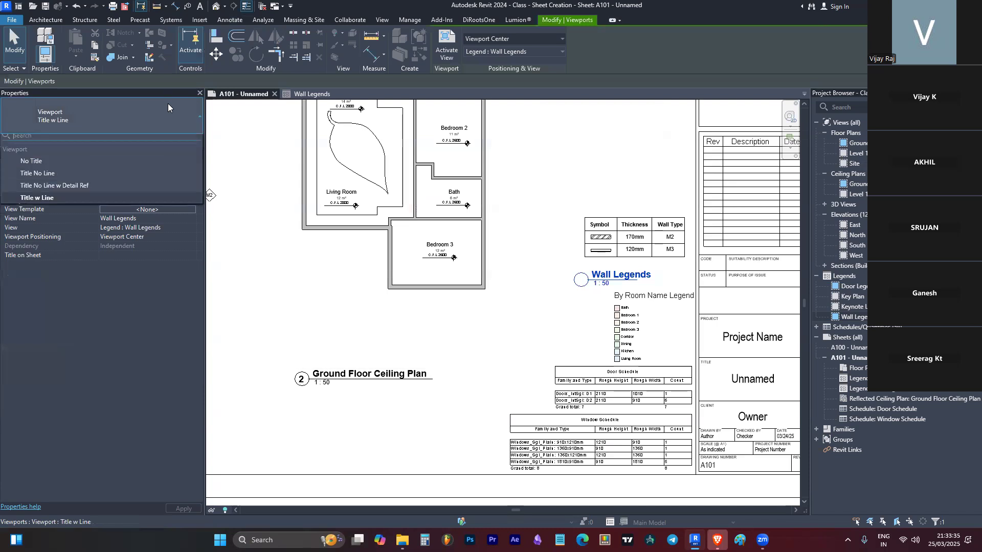
left_click(102, 193)
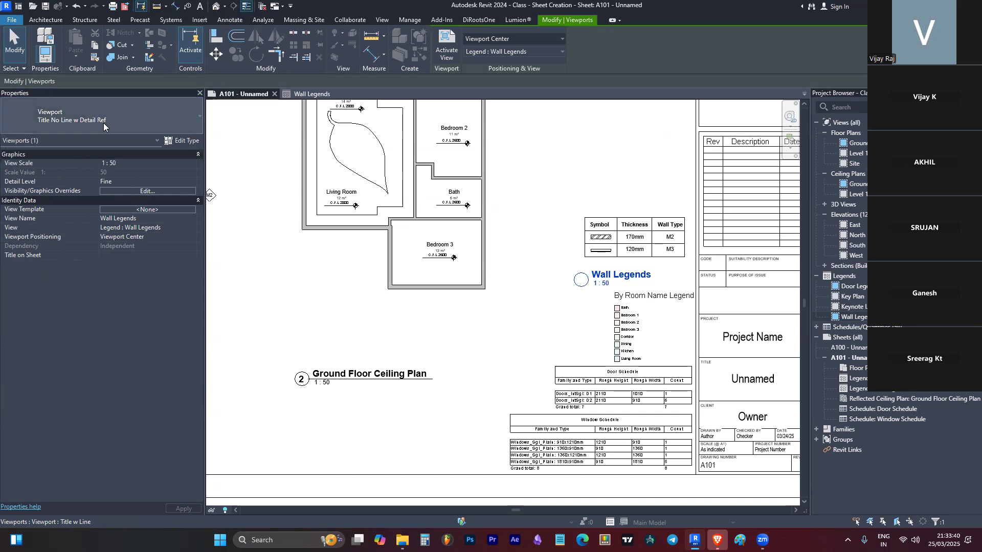
left_click(103, 123)
left_click(80, 180)
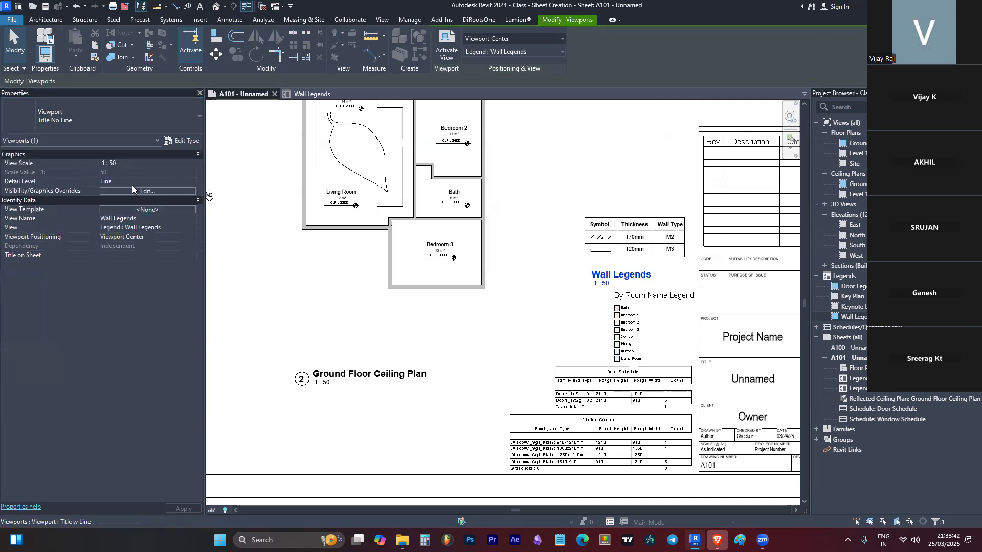
Step: Align the Wall Legends view title with the table's left edge, directly beneath the table
scroll(598, 284, "up", 4)
left_click_drag(604, 278, 587, 260)
left_click(650, 287)
scroll(593, 252, "down", 3)
scroll(616, 185, "down", 2)
scroll(629, 225, "up", 2)
scroll(628, 222, "up", 2)
left_click(622, 221)
scroll(619, 240, "up", 2)
left_click_drag(618, 240, 613, 226)
left_click(588, 202)
Step: Examine the Wall Legends table and its title alongside the room legend and the door and window schedules
scroll(576, 186, "down", 3)
left_click(588, 205)
scroll(589, 206, "down", 3)
scroll(569, 317, "up", 2)
scroll(576, 286, "up", 3)
left_click(583, 269)
scroll(577, 285, "down", 3)
scroll(576, 285, "up", 3)
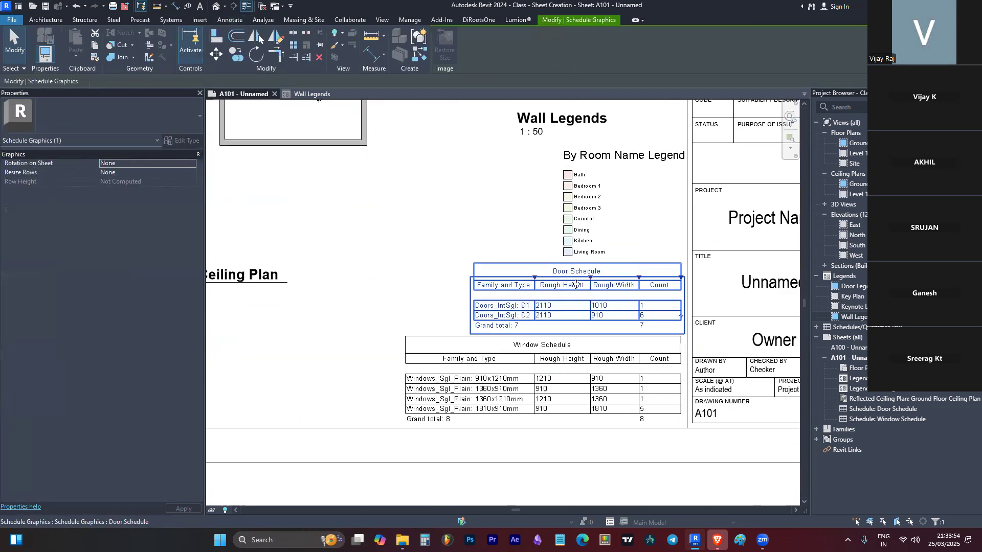
scroll(577, 285, "up", 2)
scroll(529, 294, "down", 4)
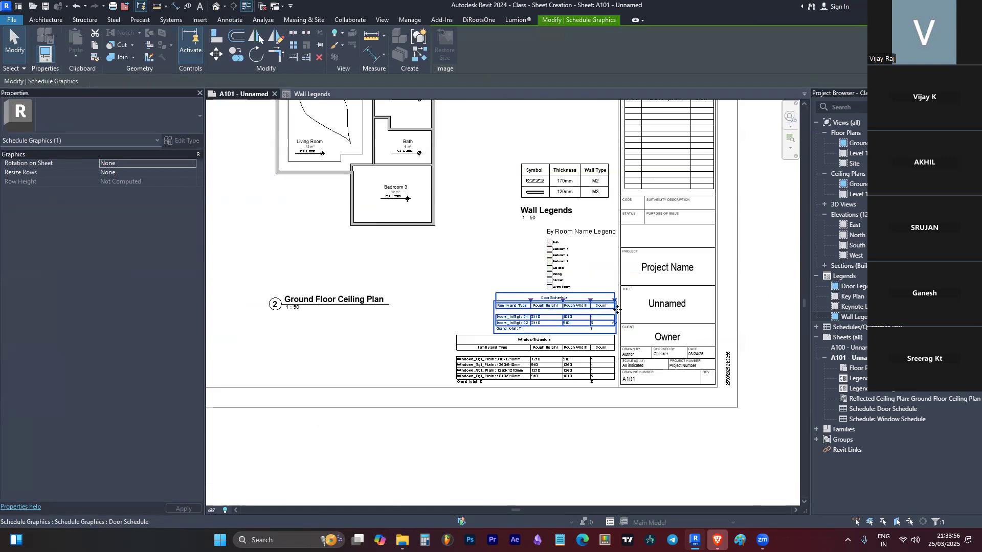
scroll(388, 188, "up", 2)
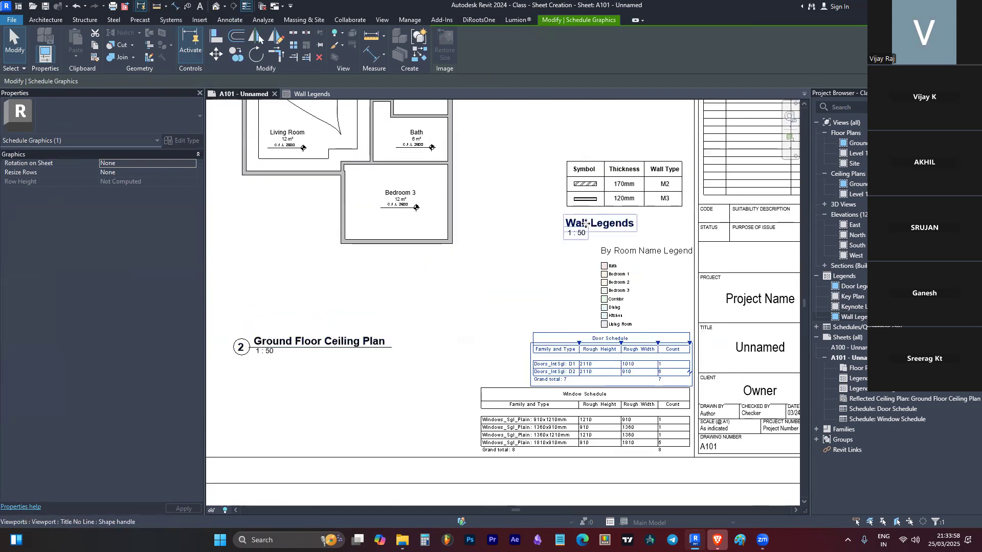
scroll(615, 388, "down", 3)
key("Escape")
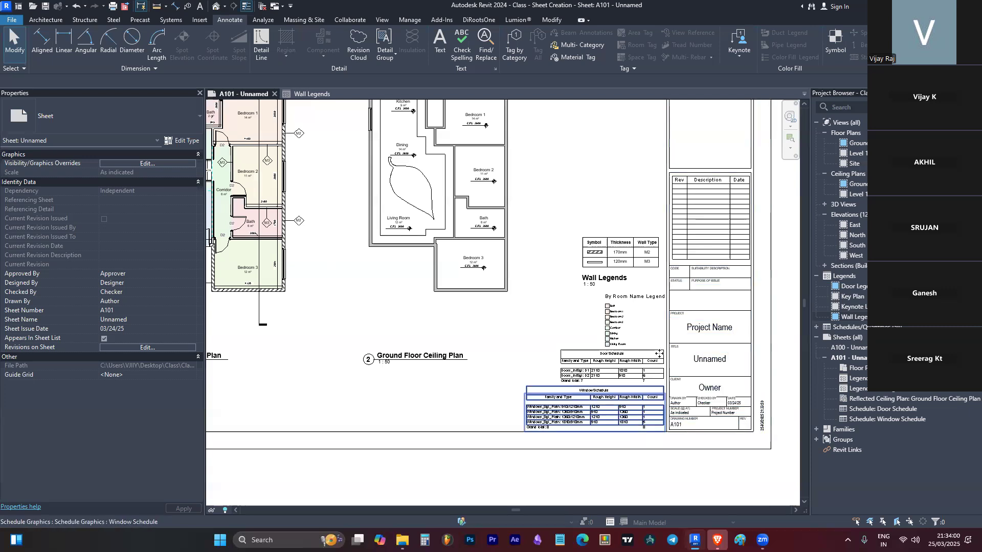
Step: Activate the Wall Legends viewport and change the 170mm thickness text to the 2.5mm Arial type
scroll(610, 257, "up", 3)
double_click(610, 257)
left_click(610, 258)
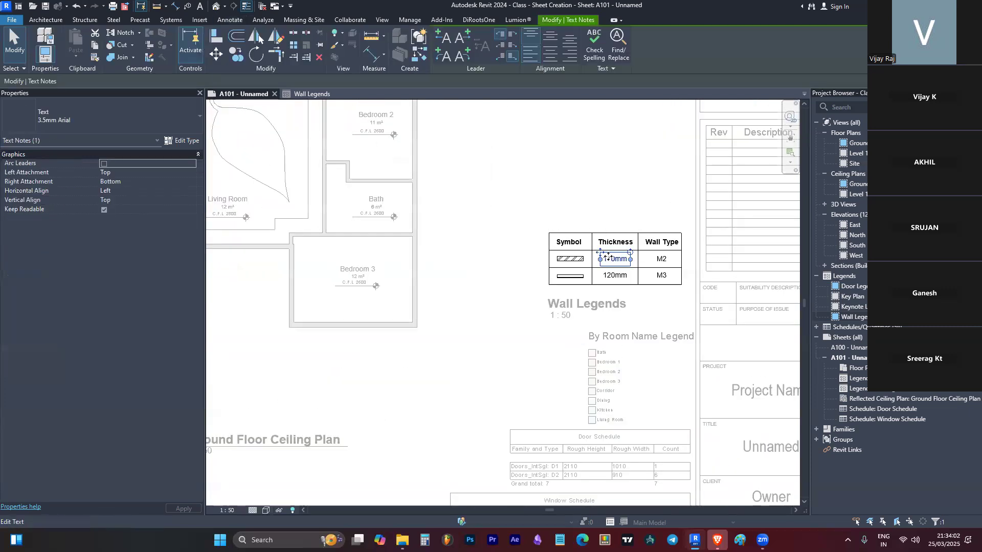
left_click(187, 141)
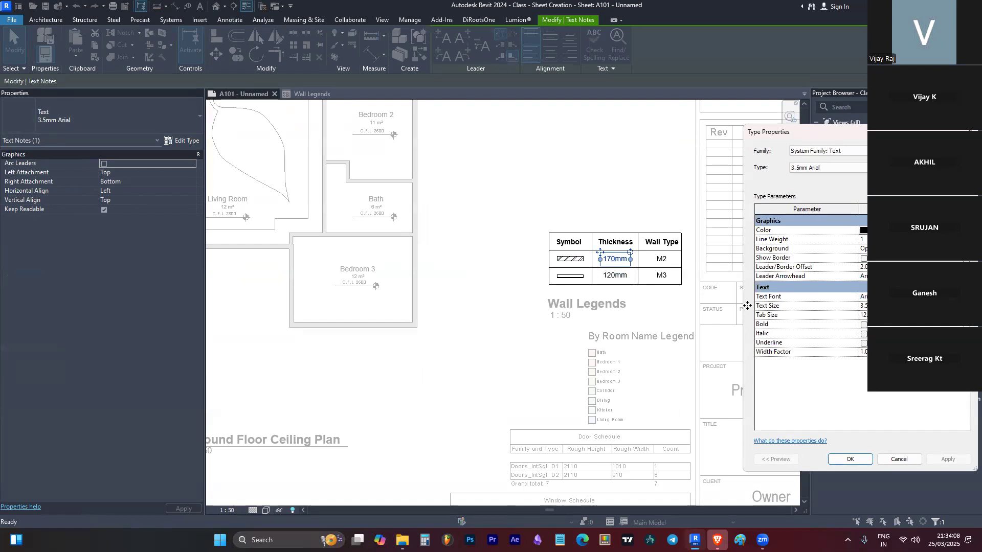
key("Escape")
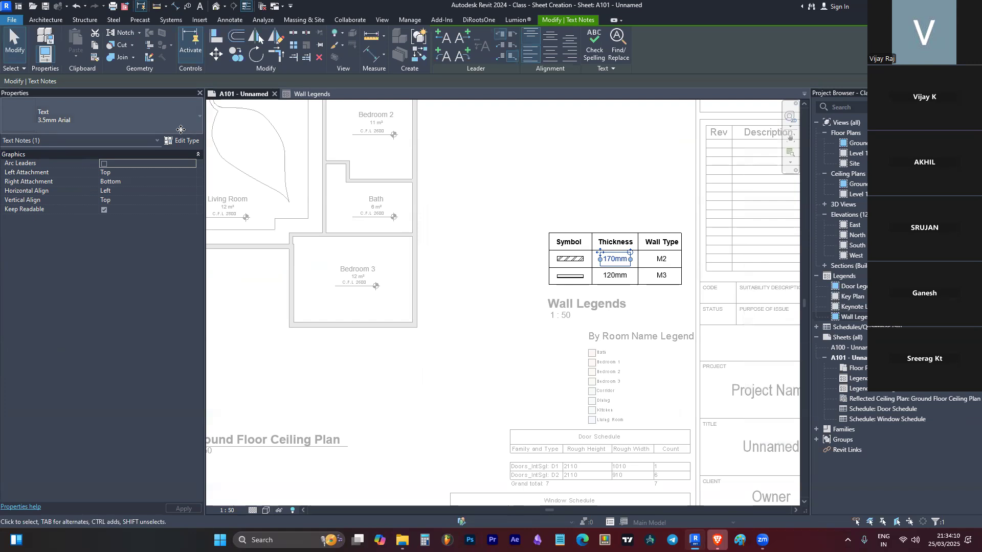
left_click(194, 129)
left_click(128, 169)
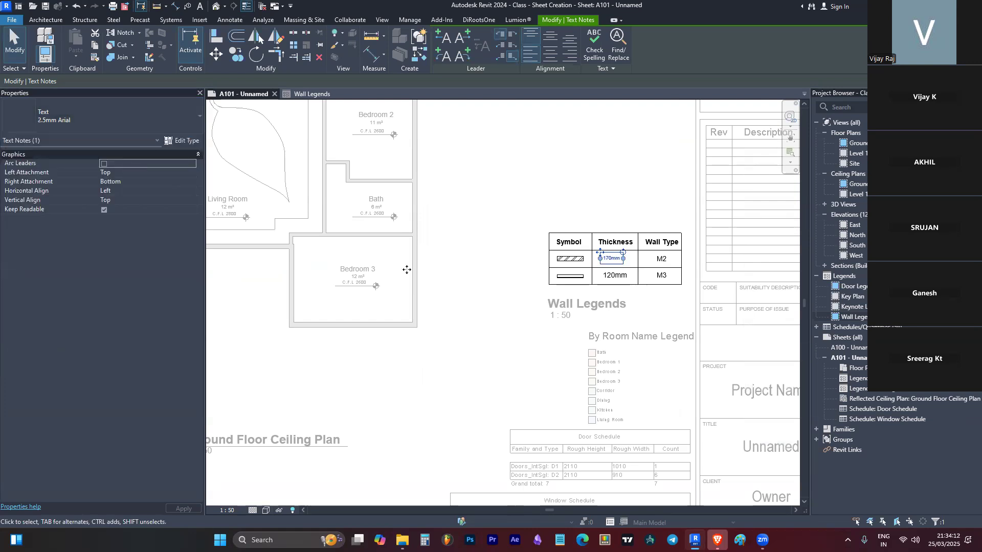
Step: Match the 120mm, M2 and M3 texts to the 170mm text's 2.5mm Arial type
scroll(634, 274, "up", 2)
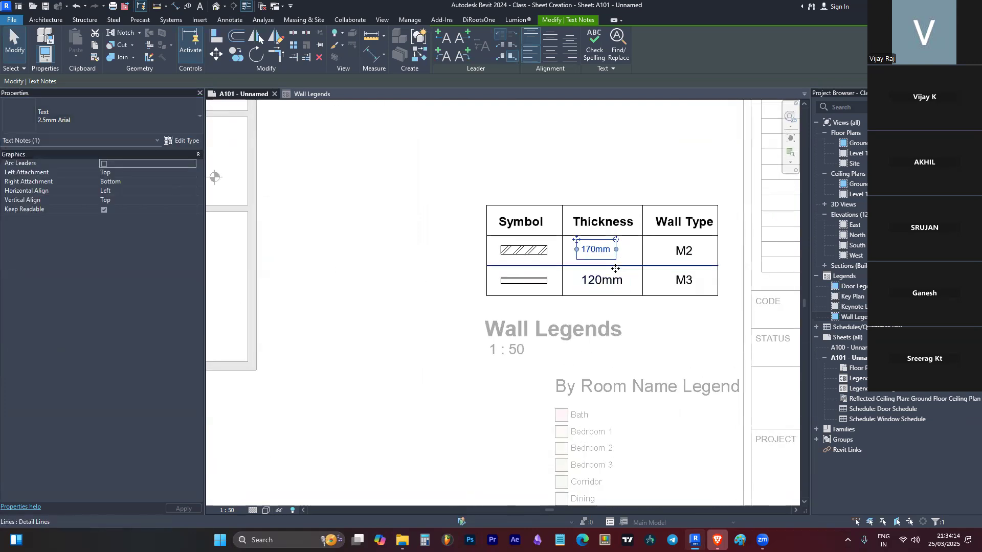
left_click(587, 160)
scroll(590, 251, "up", 2)
left_click(592, 250)
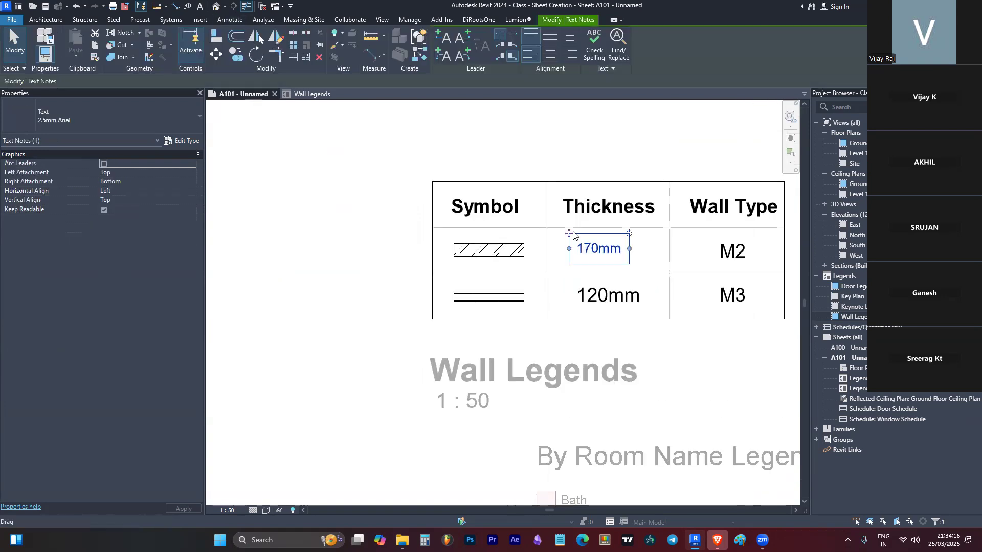
key("a")
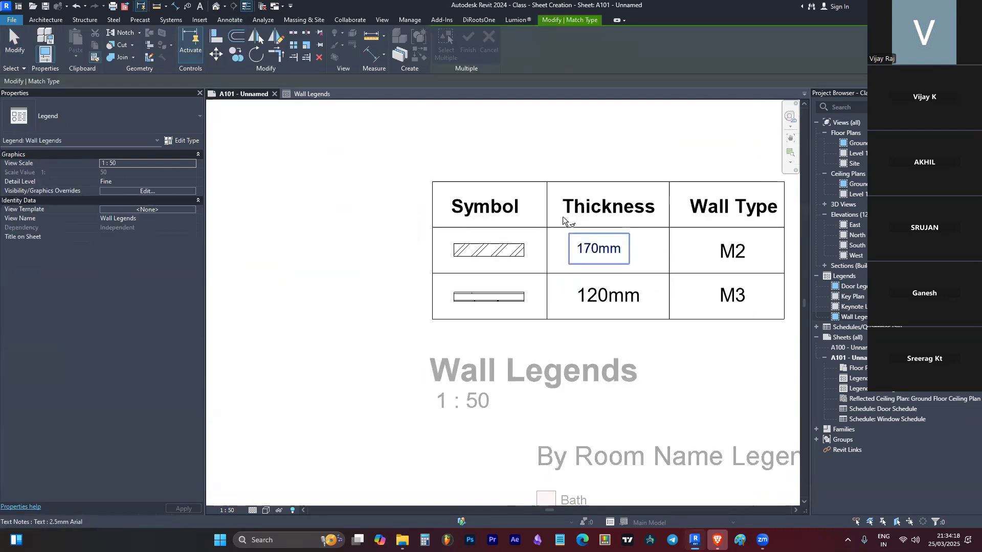
left_click(600, 251)
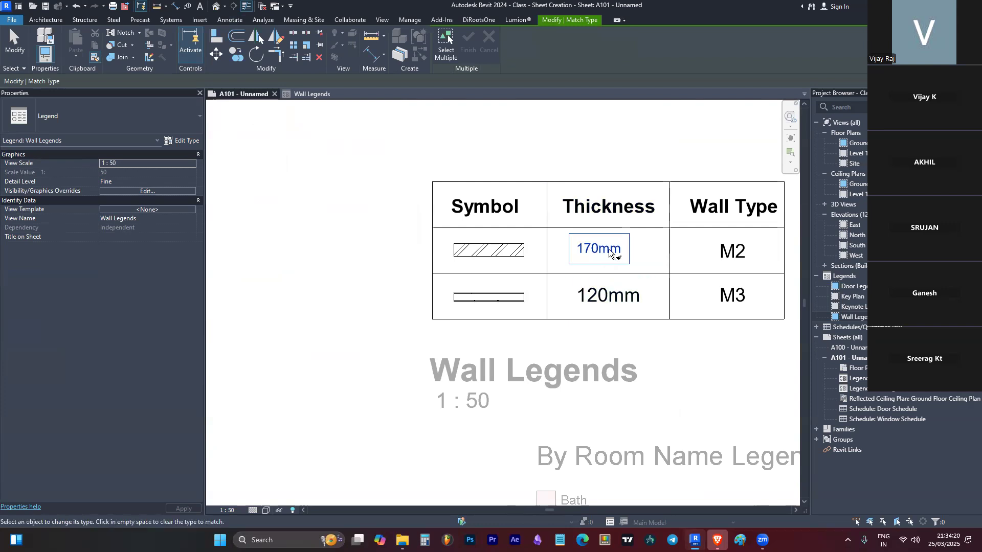
left_click(621, 292)
left_click(724, 261)
left_click(732, 300)
key("Escape")
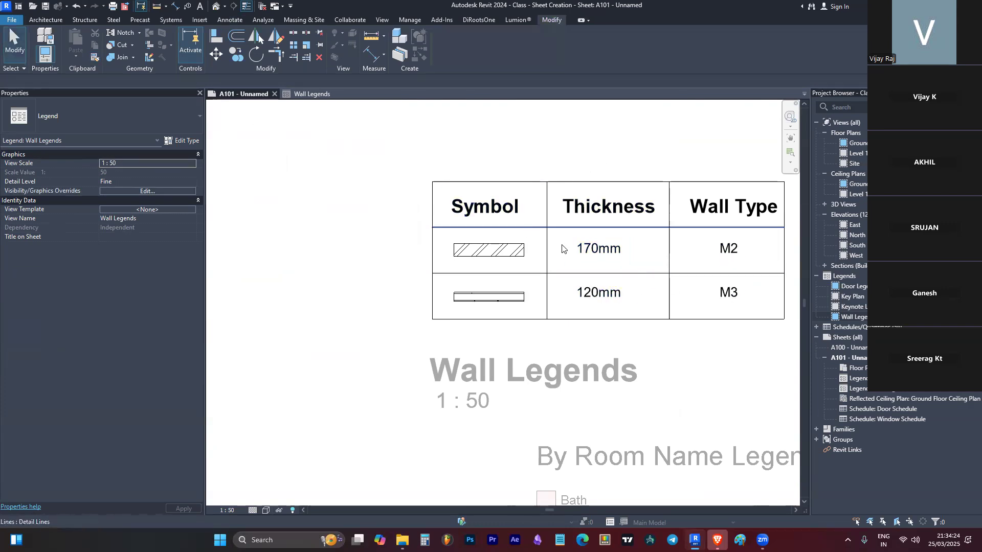
Step: Match the Symbol, Thickness and Wall Type headers to the 170mm text's 2.5mm Arial type
key("m")
key("a")
left_click(605, 251)
left_click(507, 206)
left_click(608, 203)
left_click(723, 211)
key("Escape")
Step: Shift the Thickness and Wall Type headers slightly right to centre them in their columns
left_click(473, 205)
left_click(604, 206, "ctrl")
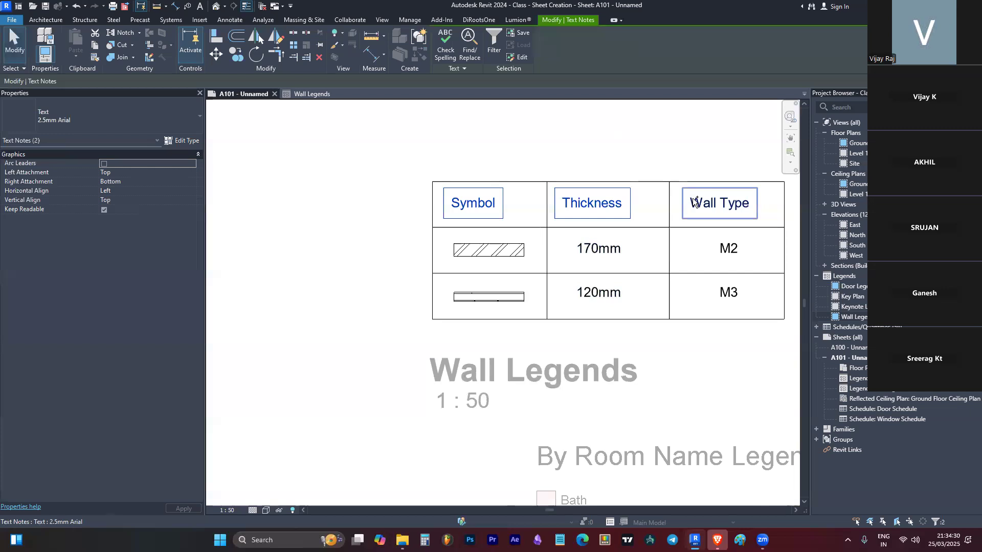
left_click(567, 202)
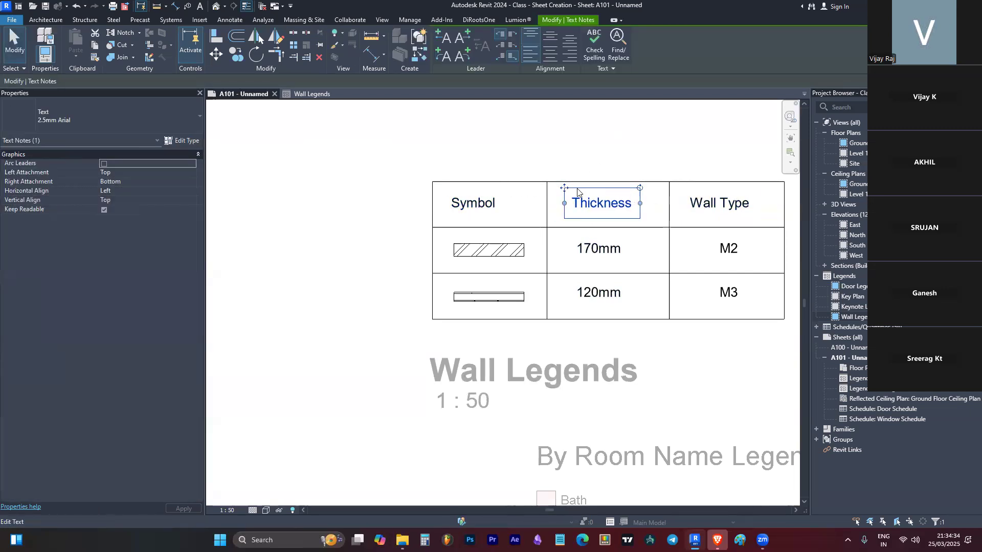
left_click(693, 189)
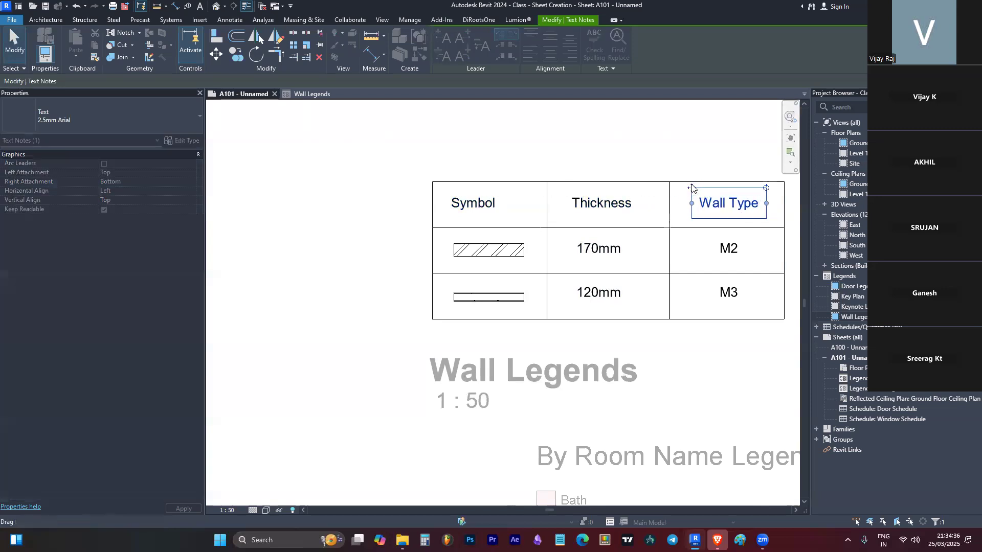
Step: Give the three table headers a duplicated text type named 2.5mm Arial Bold with Bold enabled, and leave the viewport
left_click(473, 203, "ctrl")
left_click(584, 204, "ctrl")
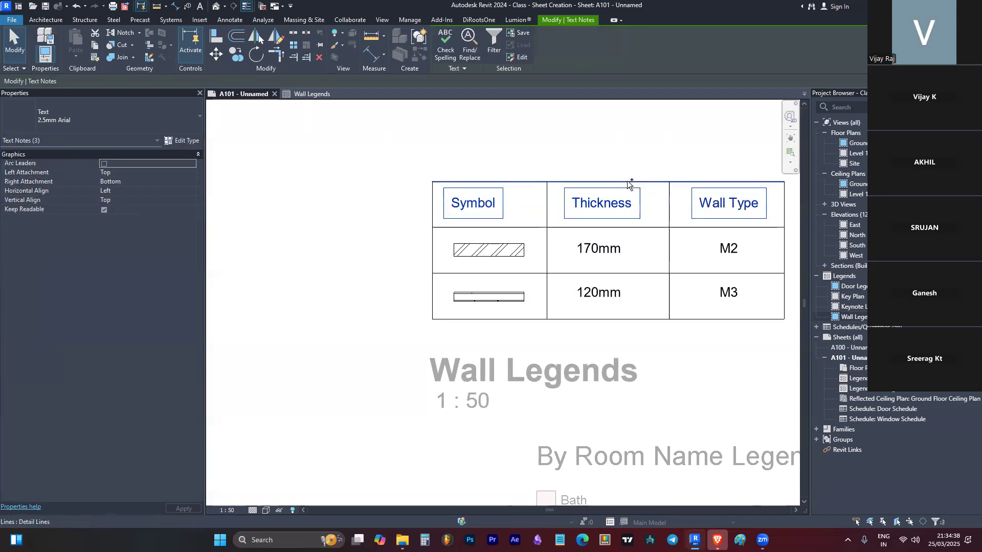
left_click(182, 140)
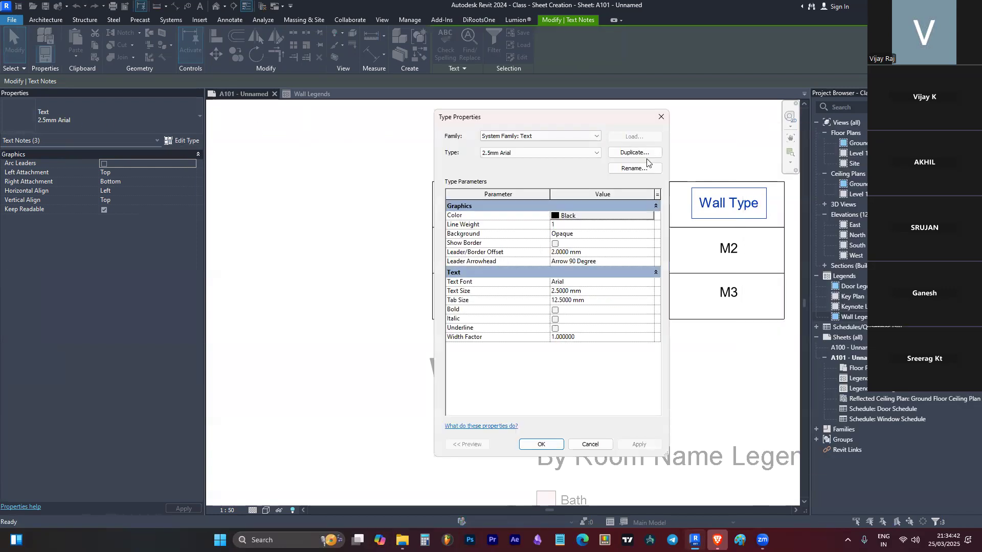
left_click(648, 153)
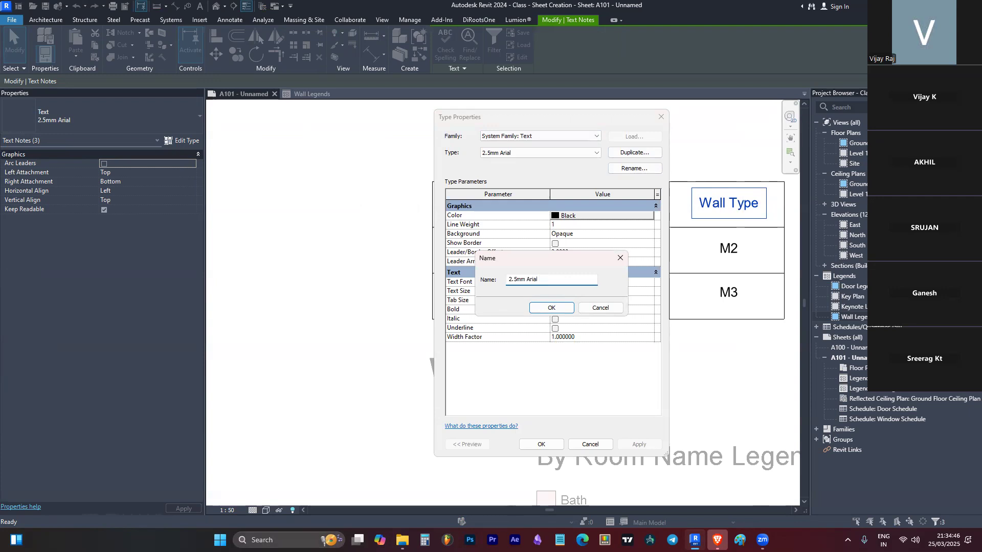
key("Return")
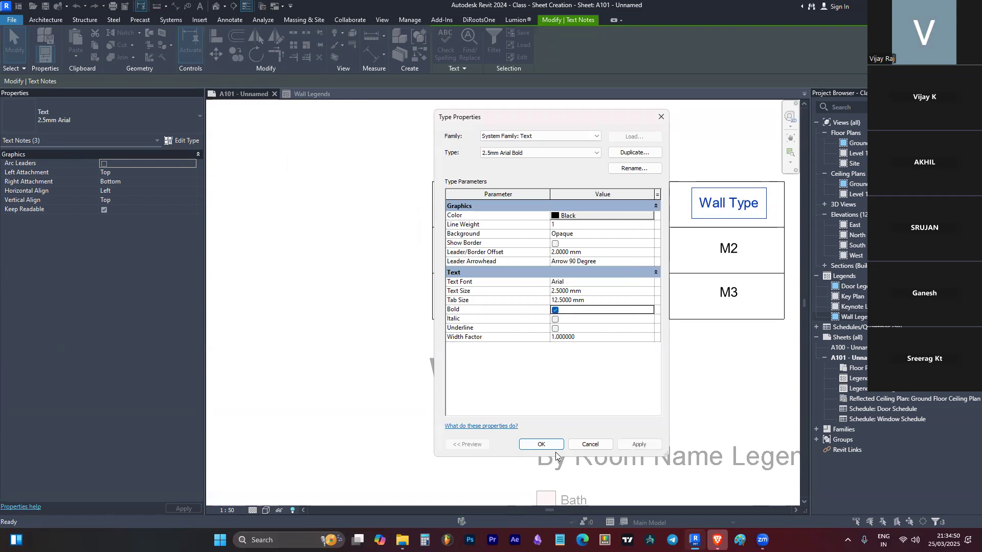
left_click(541, 445)
left_click(581, 423)
scroll(530, 281, "down", 6)
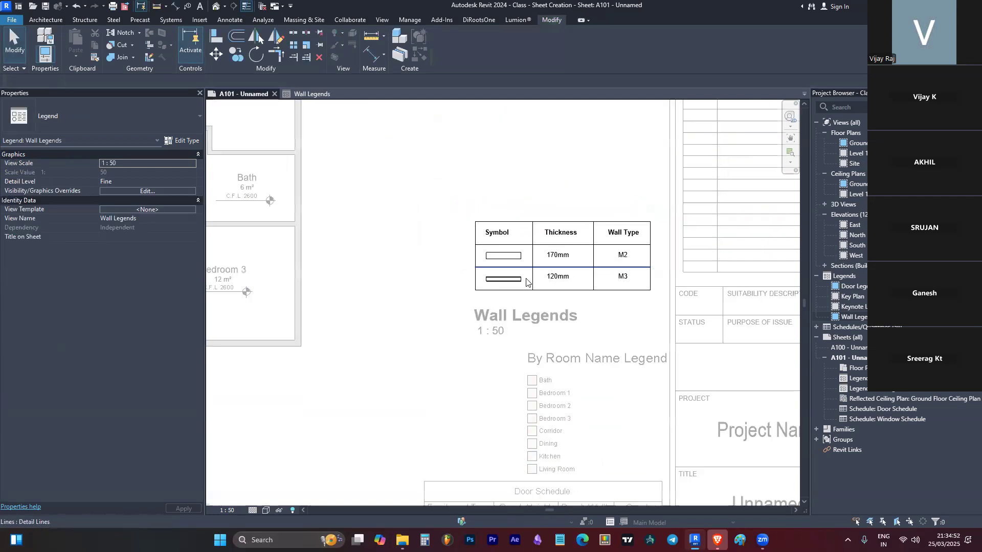
scroll(527, 271, "up", 2)
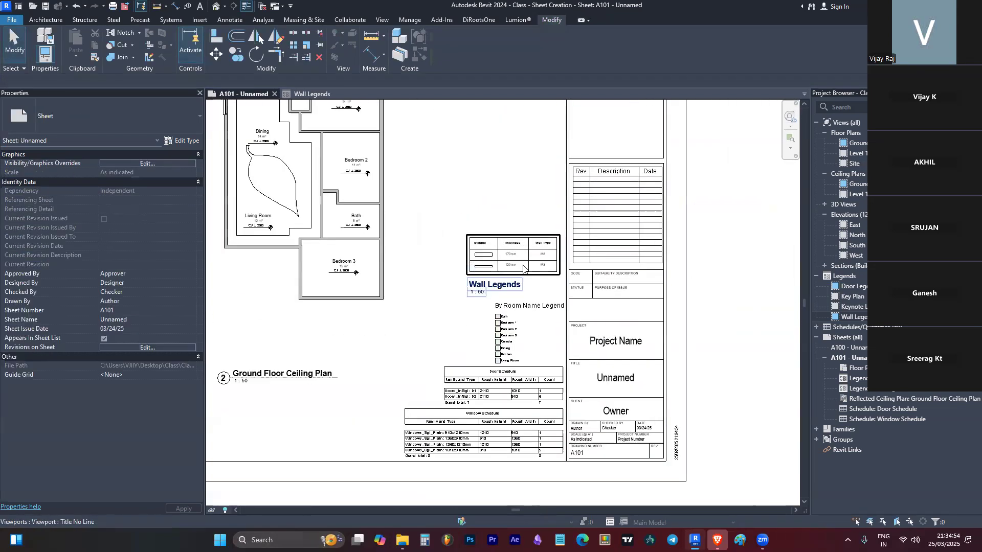
Step: Activate the Ground Floor Plan viewport and move the By Room Name Legend above the Wall Legends table
left_click(523, 266)
scroll(518, 239, "up", 3)
scroll(518, 239, "down", 4)
scroll(501, 302, "up", 2)
double_click(500, 302)
left_click(501, 303)
left_click_drag(501, 302, 504, 155, "ctrl")
Step: Reshape the By Room Name Legend into two columns and place it directly above the Wall Legends table
left_click_drag(529, 187, 533, 160)
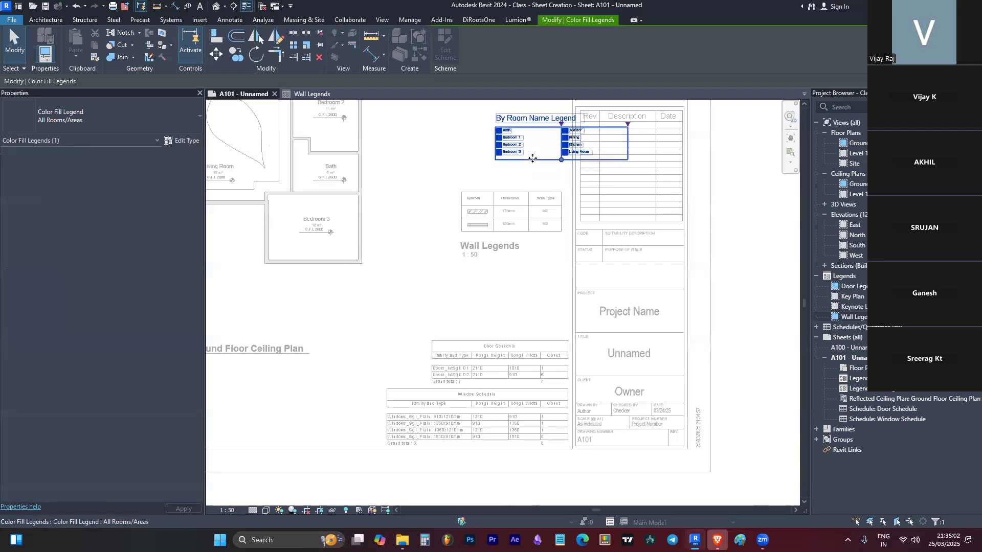
scroll(533, 161, "down", 2)
scroll(563, 215, "up", 5)
left_click_drag(529, 247, 461, 293)
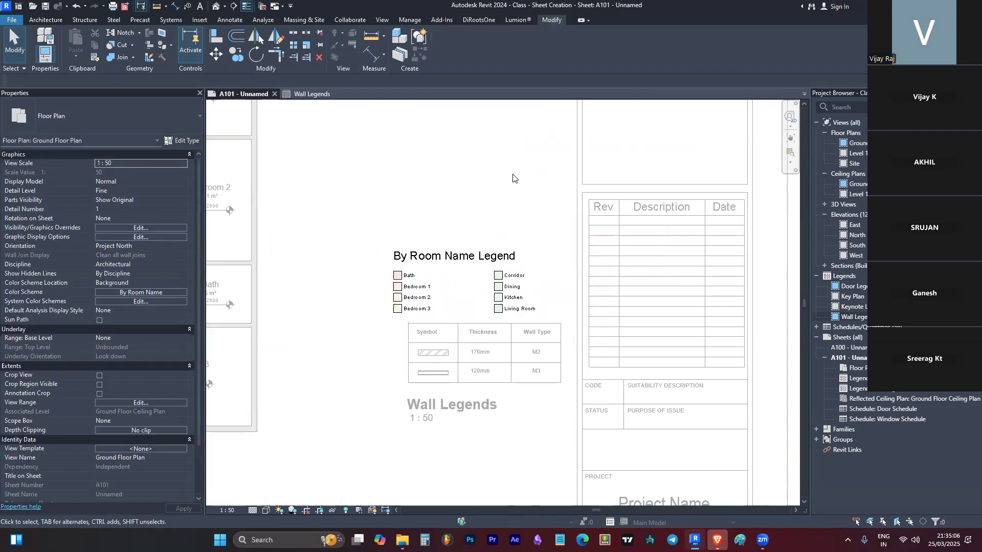
Step: Return to the sheet and move the Wall Legends viewport down to just above the Door Schedule
scroll(513, 178, "down", 3)
left_click(494, 286)
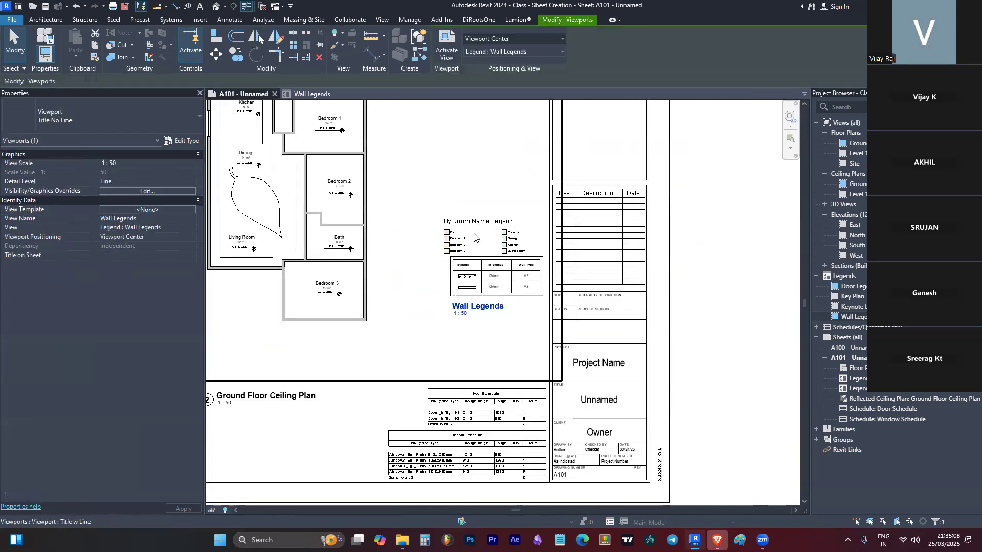
left_click_drag(486, 328, 492, 351)
key("Escape")
Step: Set the Wall Legends viewport's title style to No Title
scroll(479, 402, "up", 5)
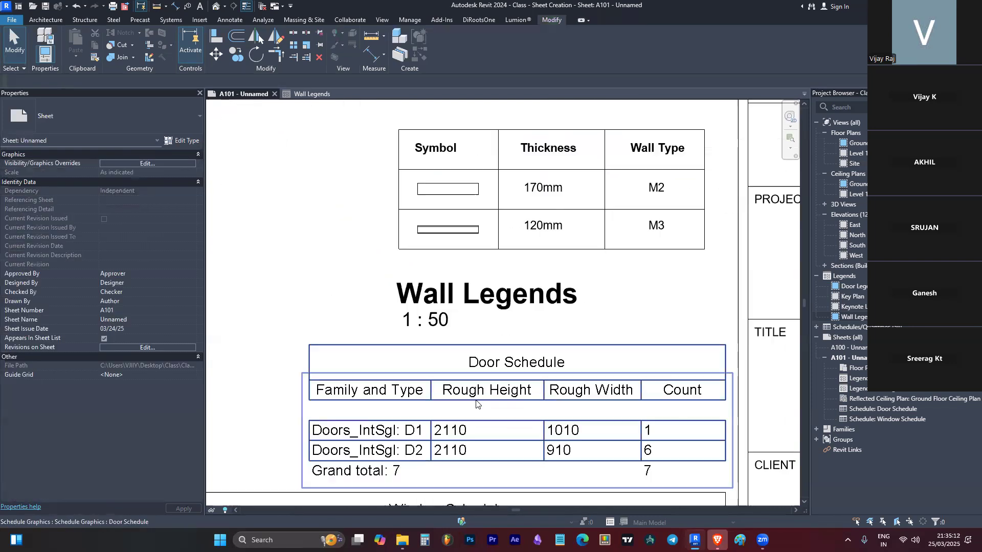
scroll(427, 329, "down", 2)
left_click(408, 305)
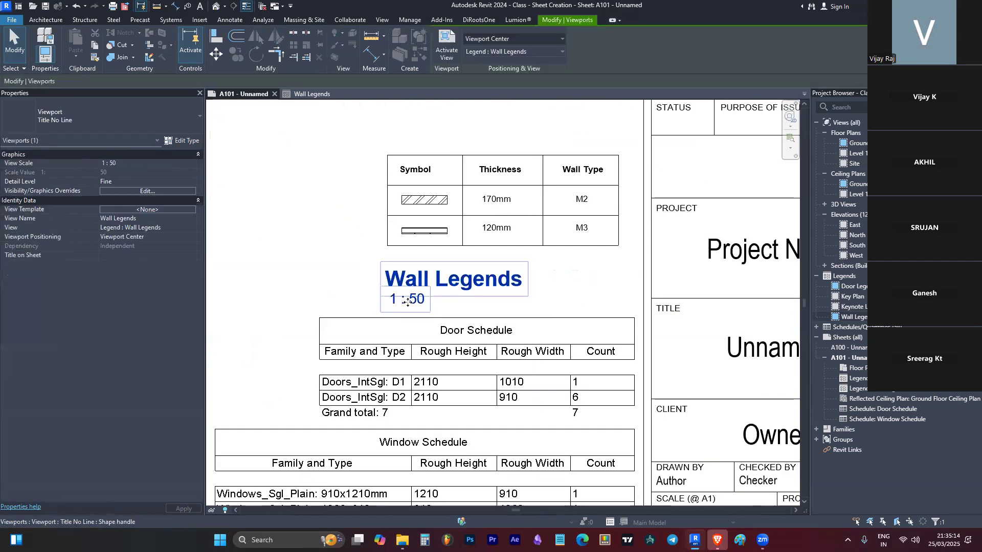
left_click(161, 125)
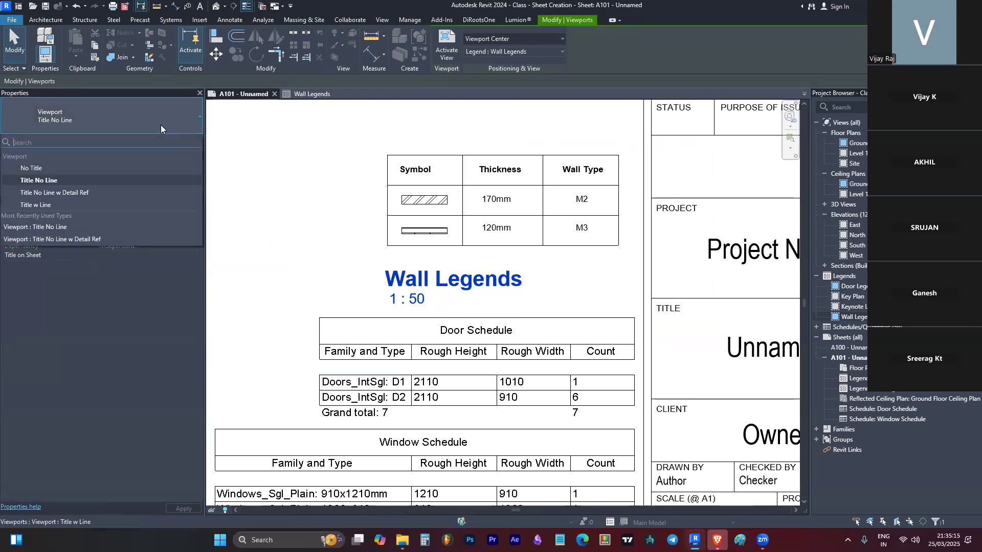
left_click(104, 167)
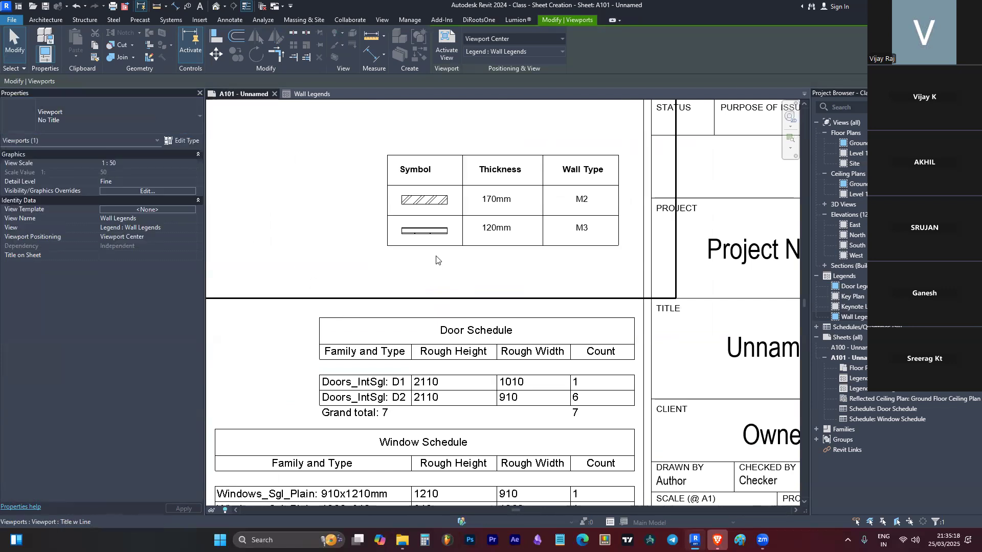
Step: Move the Wall Legends viewport down, closer to the Door Schedule
left_click(439, 279)
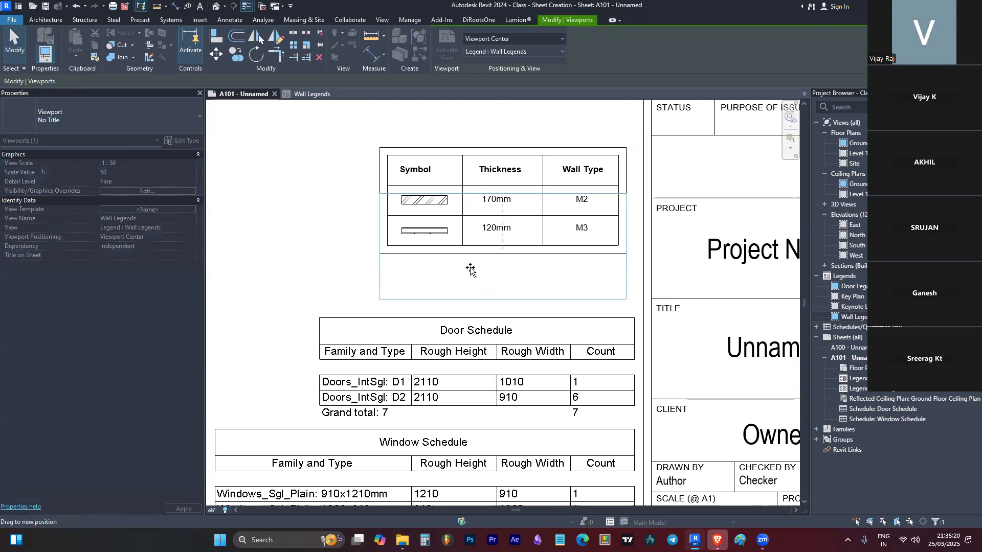
scroll(468, 265, "up", 2)
scroll(470, 259, "down", 3)
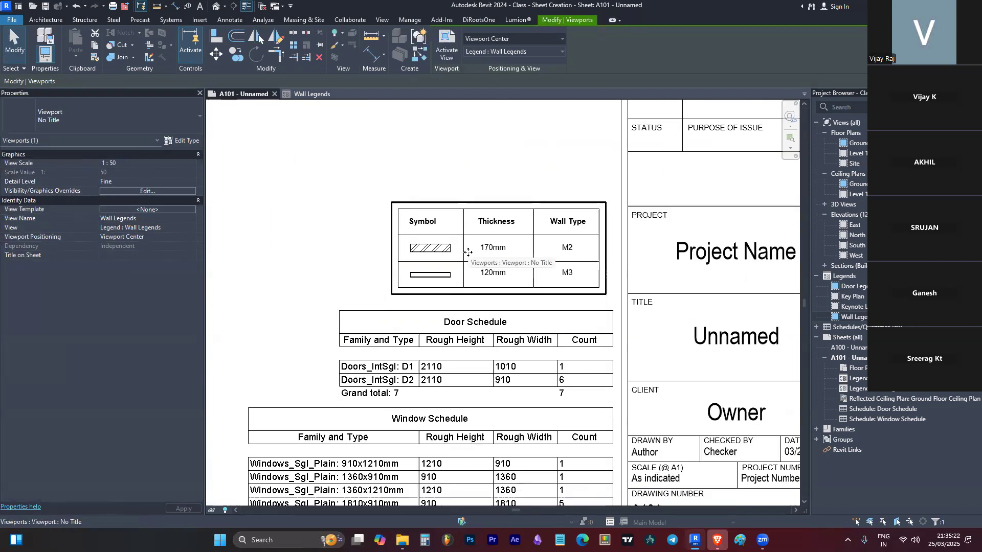
Step: Activate the Wall Legends viewport and copy the table's top line about 295 mm upward for a title row
double_click(468, 252)
scroll(424, 205, "up", 2)
left_click(447, 244)
left_click_drag(466, 205, 450, 186)
scroll(699, 199, "up", 2)
left_click(701, 191)
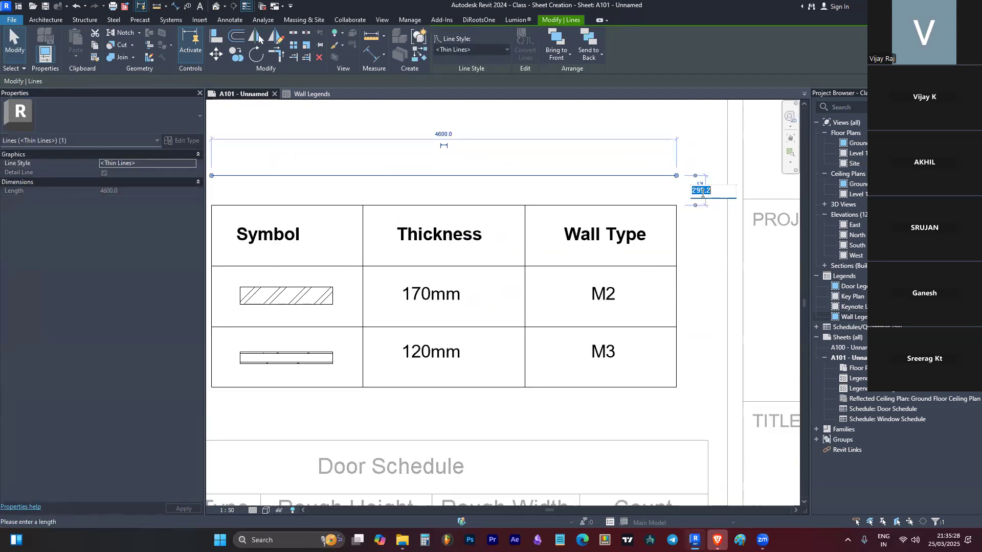
left_click(590, 192)
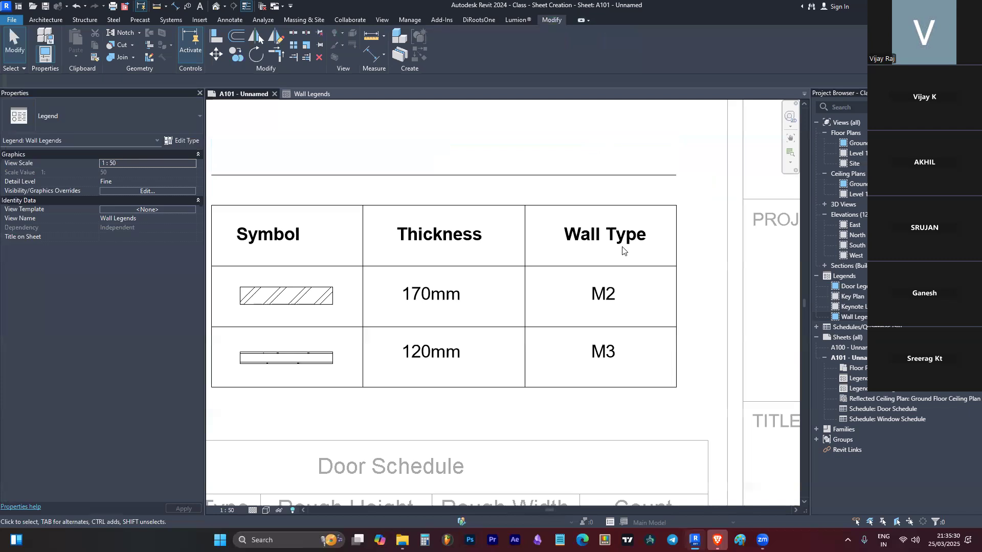
Step: Join both outer vertical lines of the wall table to the new top line to close the title row
scroll(624, 247, "down", 1)
scroll(445, 243, "up", 3)
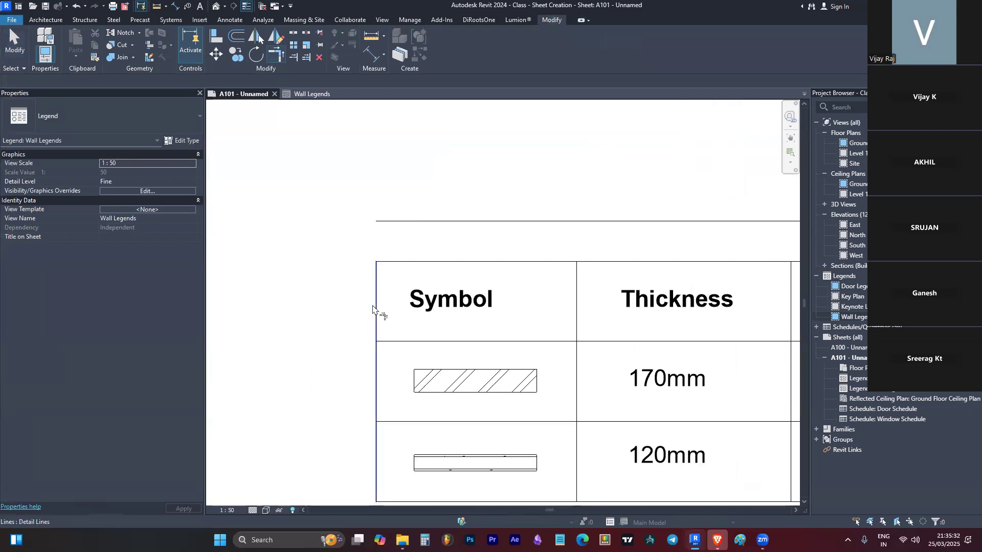
left_click(410, 221)
left_click(382, 273)
scroll(383, 281, "down", 2)
left_click(614, 226)
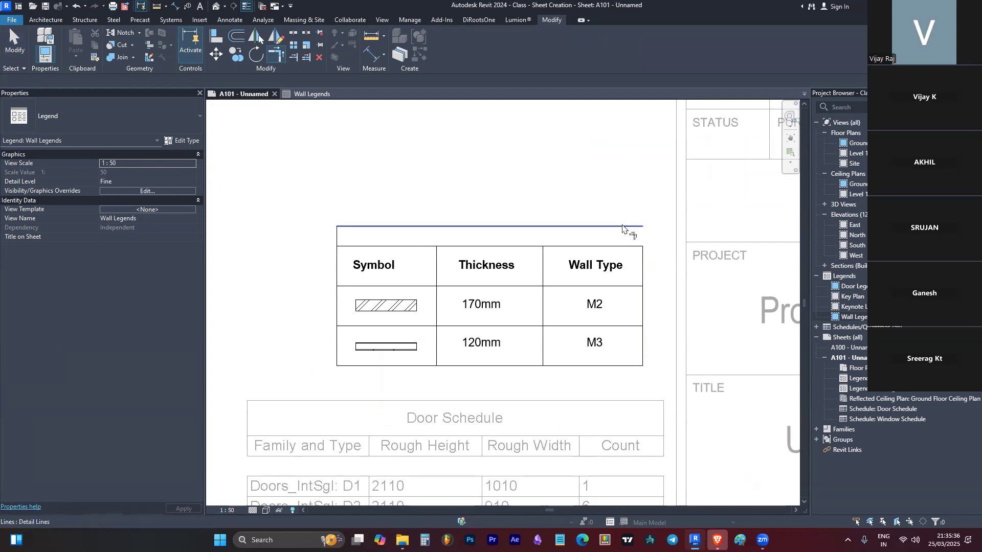
left_click(642, 278)
Step: Copy the Symbol header text into the title row and change the copy's text to "Wall Legends"
left_click(397, 266)
left_click(386, 265)
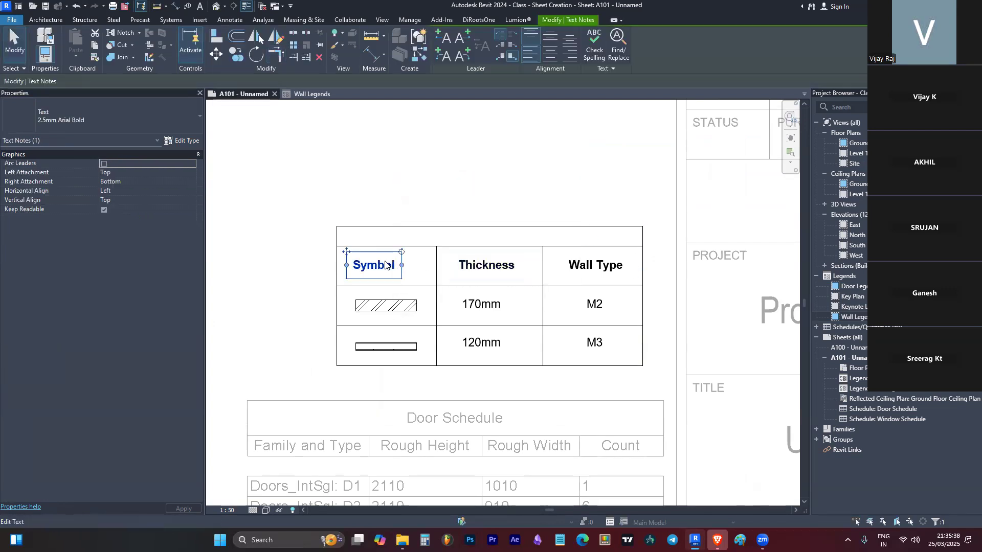
left_click_drag(347, 234, 351, 223)
scroll(365, 235, "up", 3)
double_click(379, 246)
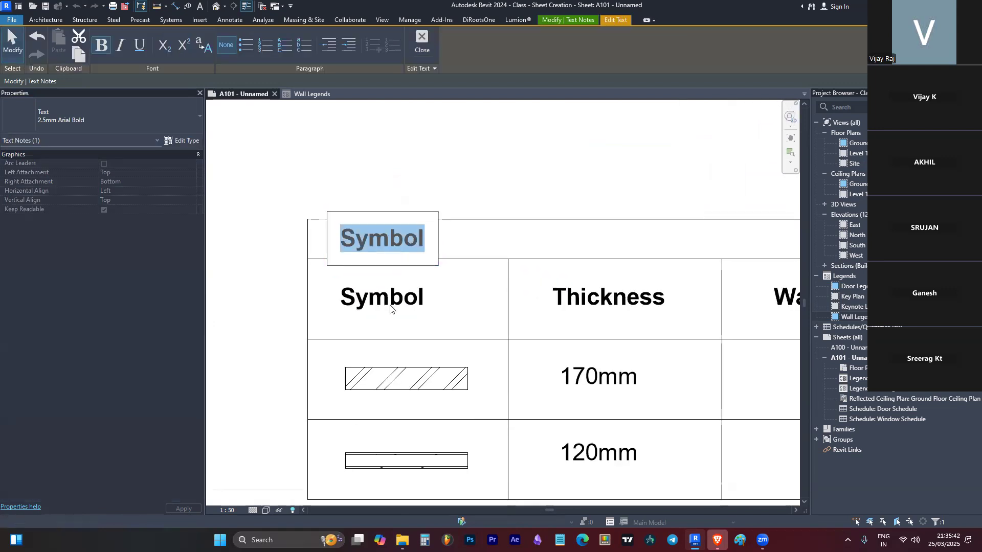
type("Wall Legends")
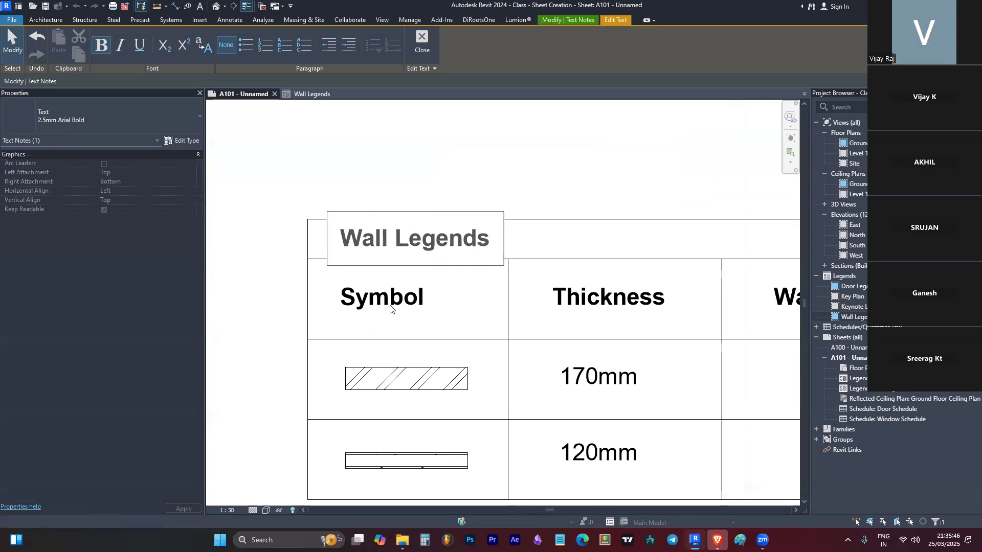
left_click(536, 145)
left_click(534, 151)
scroll(499, 204, "down", 4)
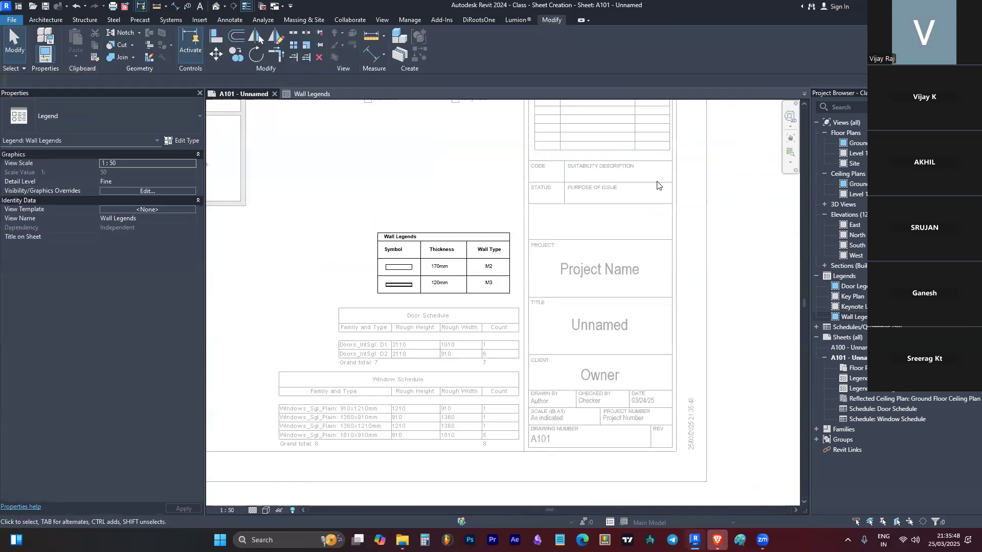
Step: Return to the sheet and move the Wall Legends viewport down to align with the Door Schedule's right edge
double_click(742, 213)
left_click_drag(486, 272, 490, 282)
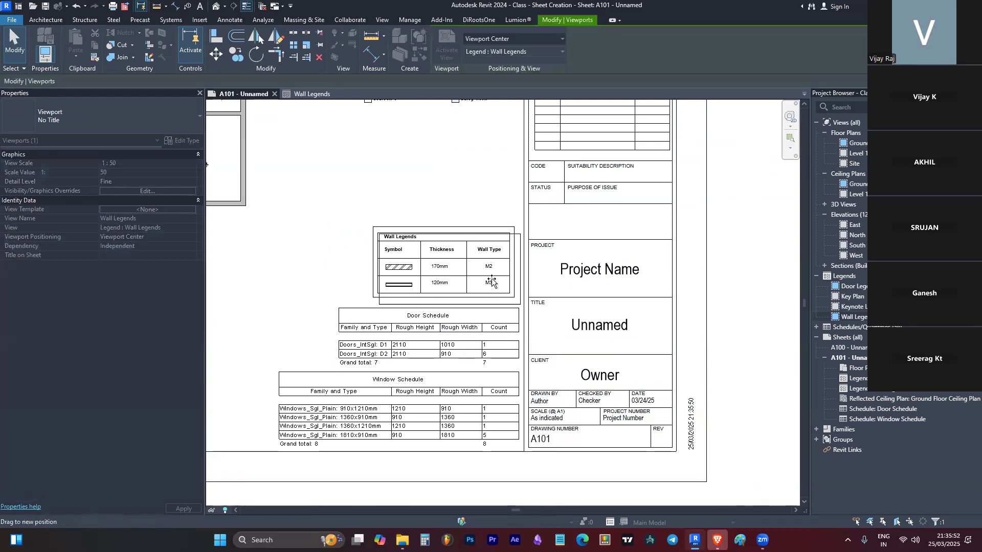
scroll(504, 309, "up", 3)
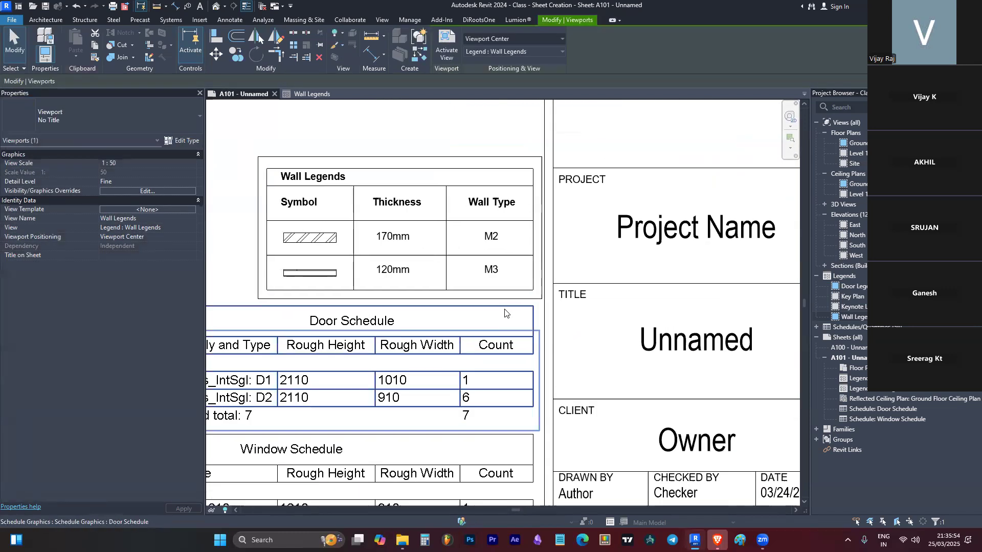
scroll(505, 310, "down", 3)
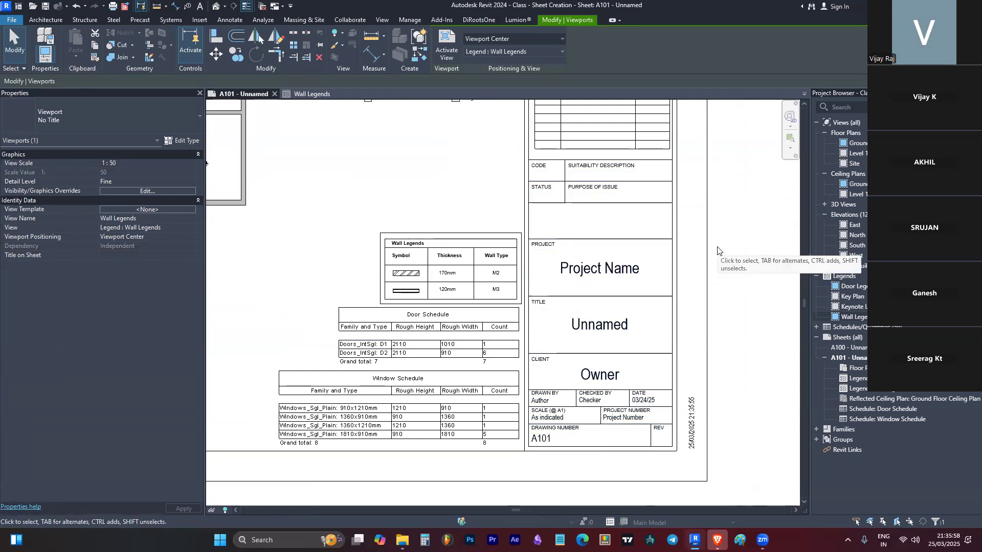
key("Right")
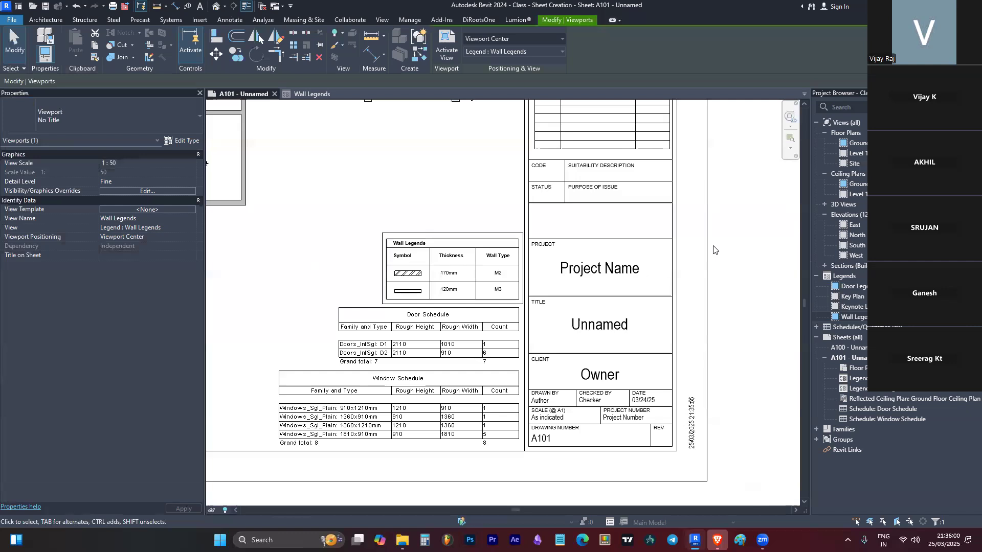
left_click(751, 231)
Step: Move the By Room Name Legend down to directly above the Wall Legends table through the activated plan viewport, and return to the sheet
scroll(610, 311, "down", 5)
scroll(516, 193, "up", 4)
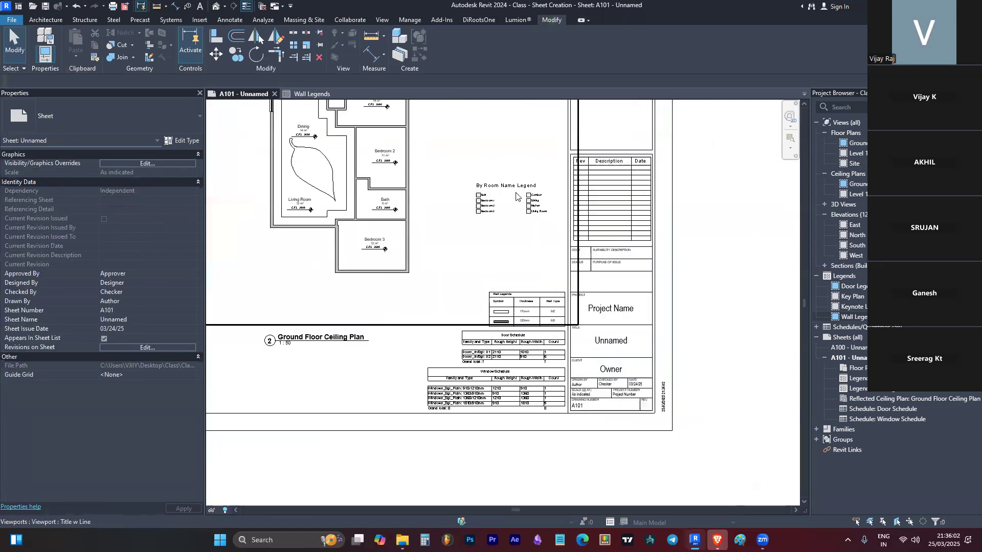
left_click(516, 193)
double_click(516, 193)
left_click(465, 204)
left_click_drag(465, 204, 485, 316)
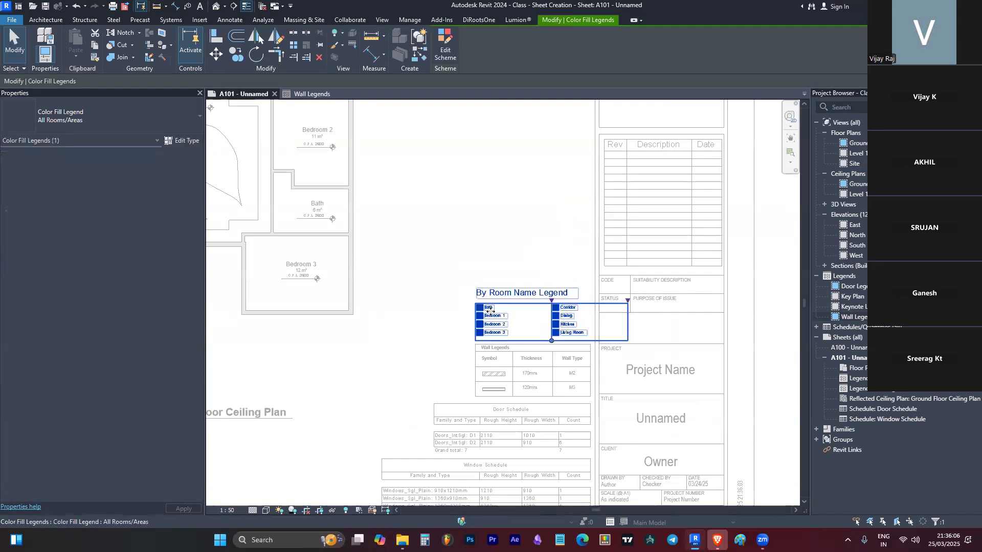
left_click(604, 314)
scroll(657, 278, "down", 3)
double_click(713, 260)
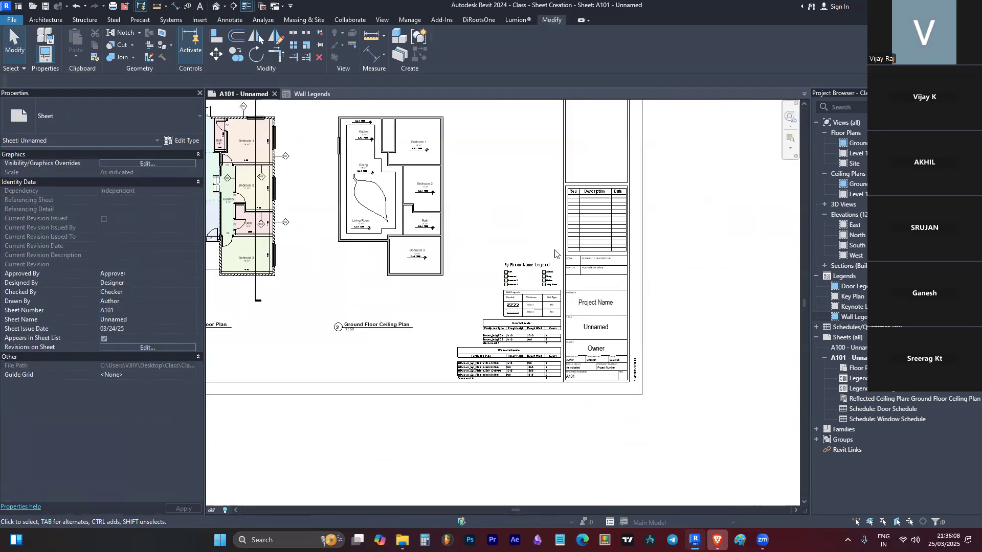
Step: Activate the Door Legend viewport and change its wall legend component to the door type Doors_IntSgl : D1
scroll(665, 256, "down", 3)
scroll(564, 201, "up", 6)
left_click(565, 201)
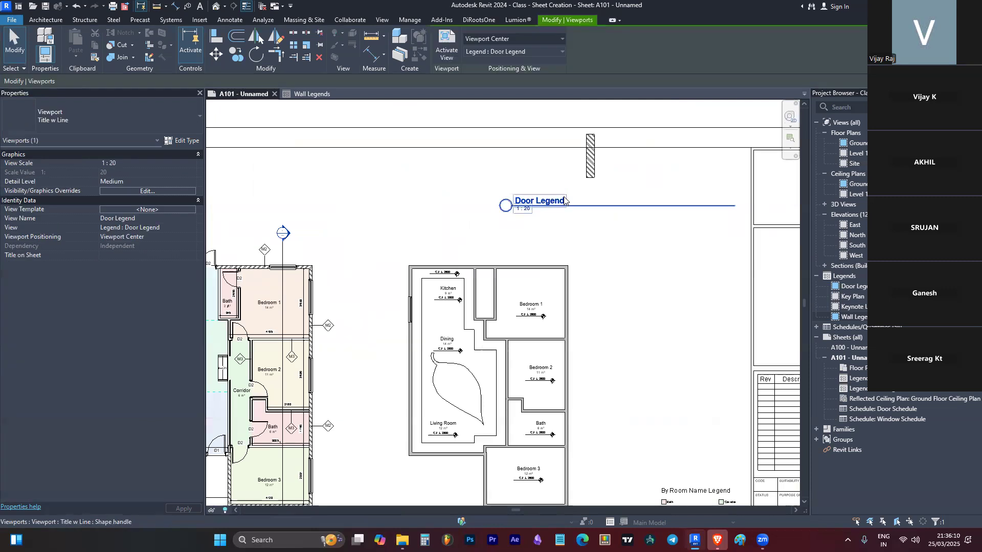
scroll(583, 189, "up", 2)
left_click(582, 189)
double_click(580, 186)
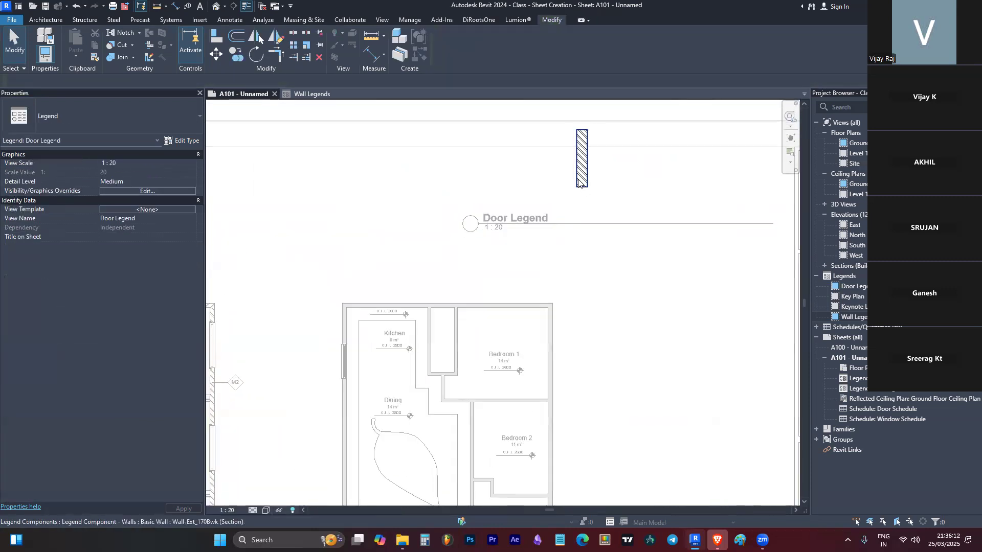
left_click(579, 183)
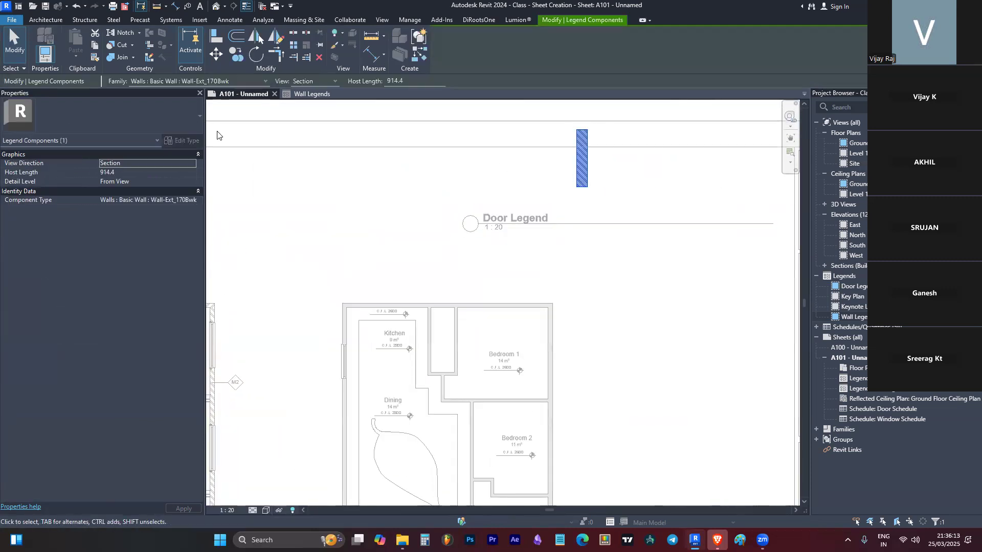
left_click(240, 82)
scroll(229, 177, "up", 10)
scroll(228, 164, "up", 8)
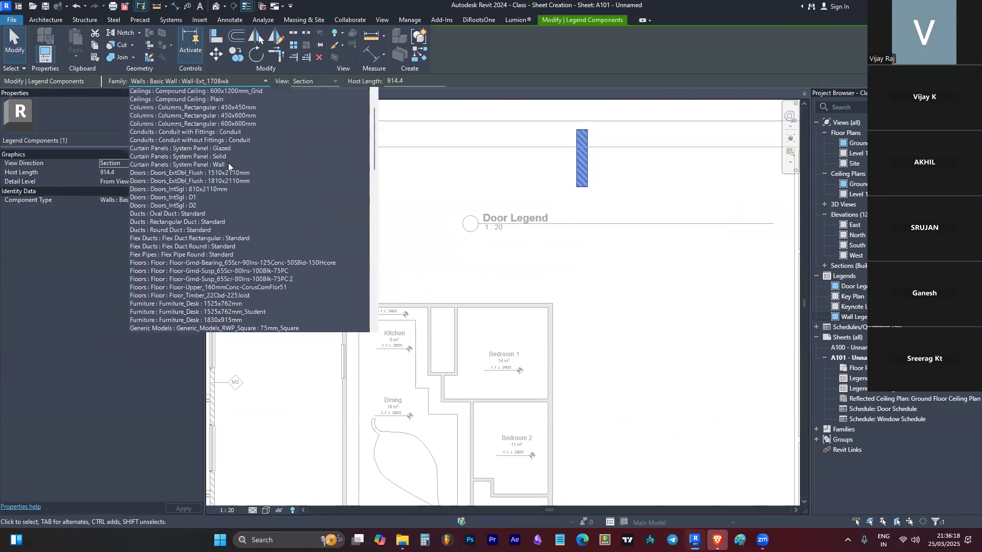
left_click(189, 198)
scroll(461, 180, "down", 4)
scroll(561, 193, "up", 5)
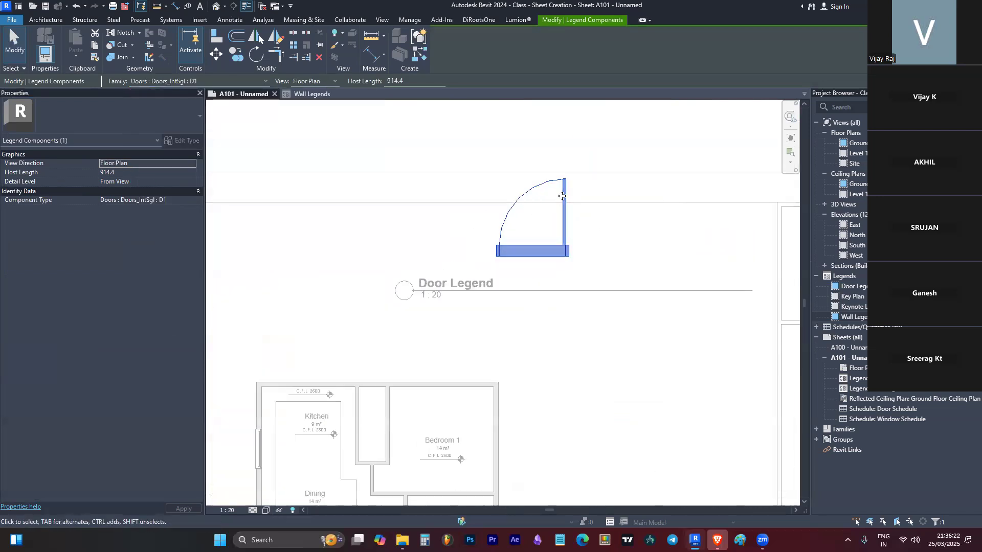
Step: Set the door legend component's view to Elevation : Front and return to the sheet
left_click(327, 77)
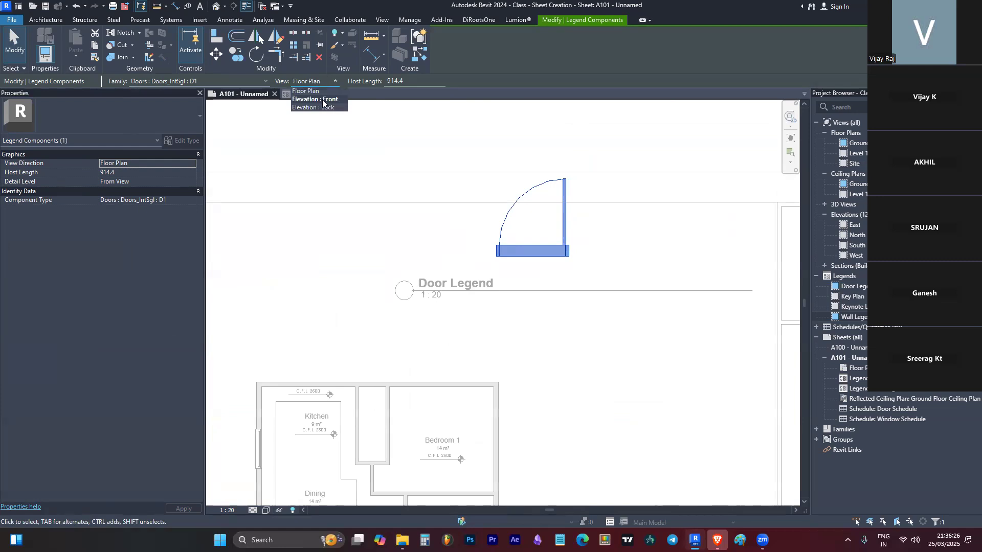
left_click(322, 101)
scroll(522, 291, "down", 2)
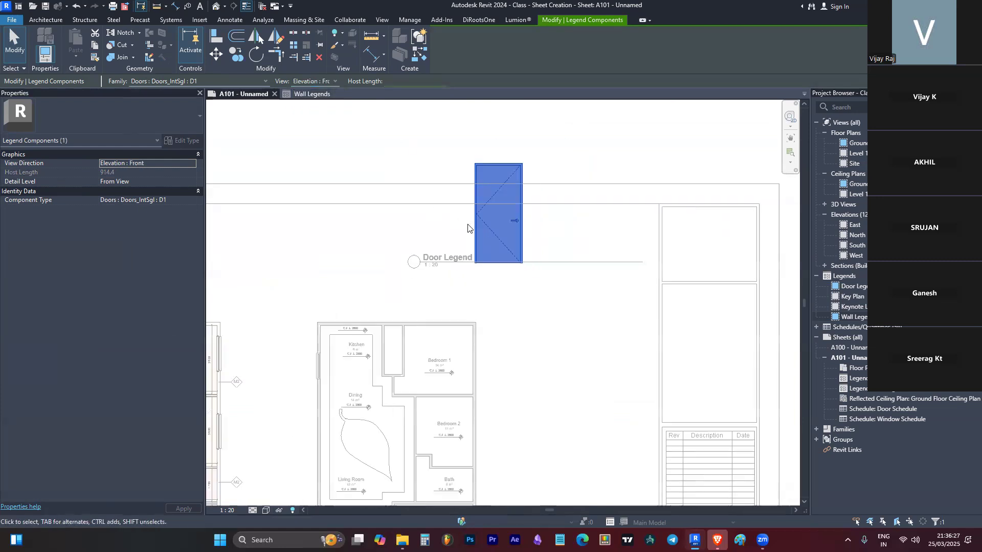
left_click(545, 306)
scroll(533, 205, "down", 2)
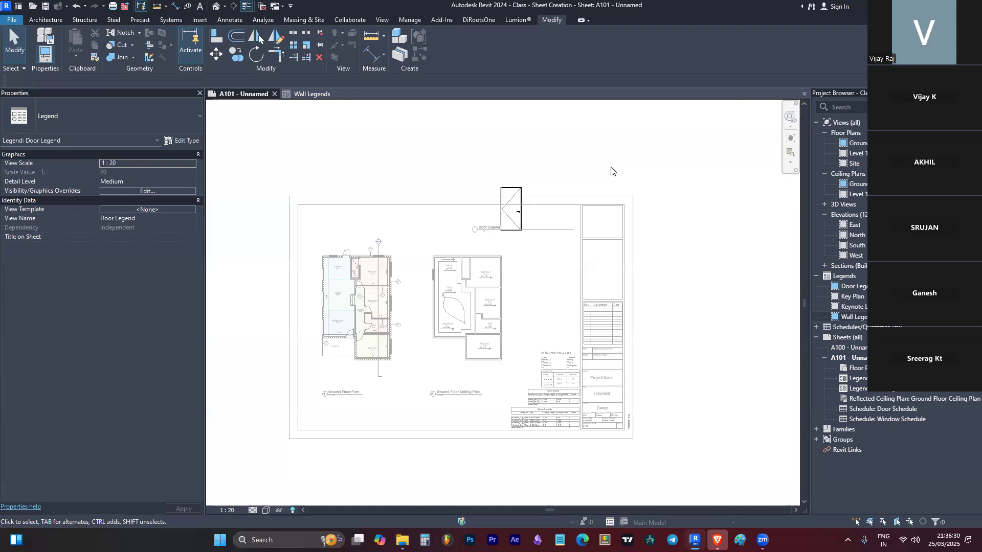
double_click(611, 171)
Step: Move the Door Legend viewport down into the free space beside the Ground Floor Ceiling Plan
scroll(484, 230, "up", 2)
left_click(524, 255)
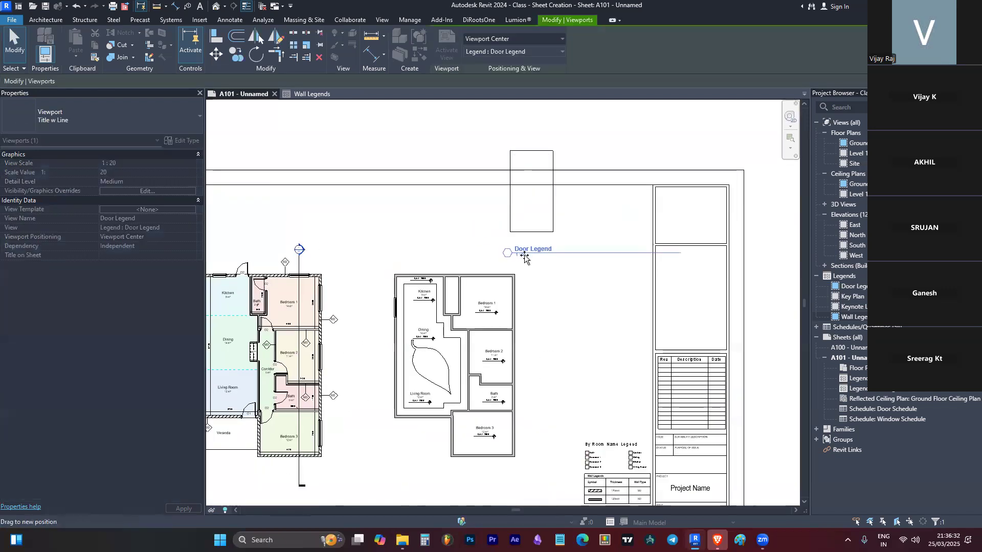
scroll(526, 249, "up", 1)
left_click_drag(527, 248, 548, 419)
Step: Move the Ground Floor Plan and Ground Floor Ceiling Plan viewports to the left on the sheet
scroll(579, 228, "down", 2)
left_click(511, 290)
left_click_drag(512, 290, 488, 289)
left_click(407, 290)
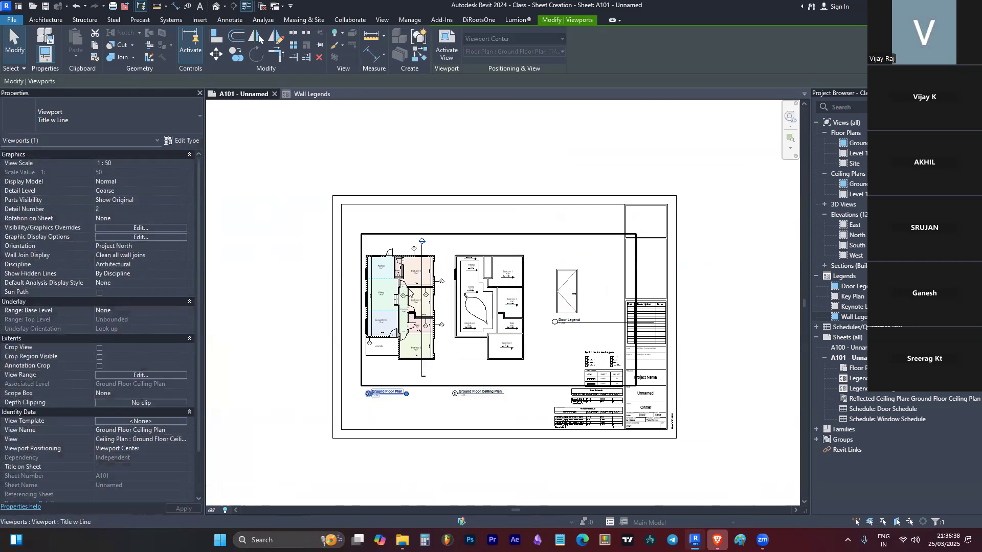
left_click_drag(407, 289, 384, 293)
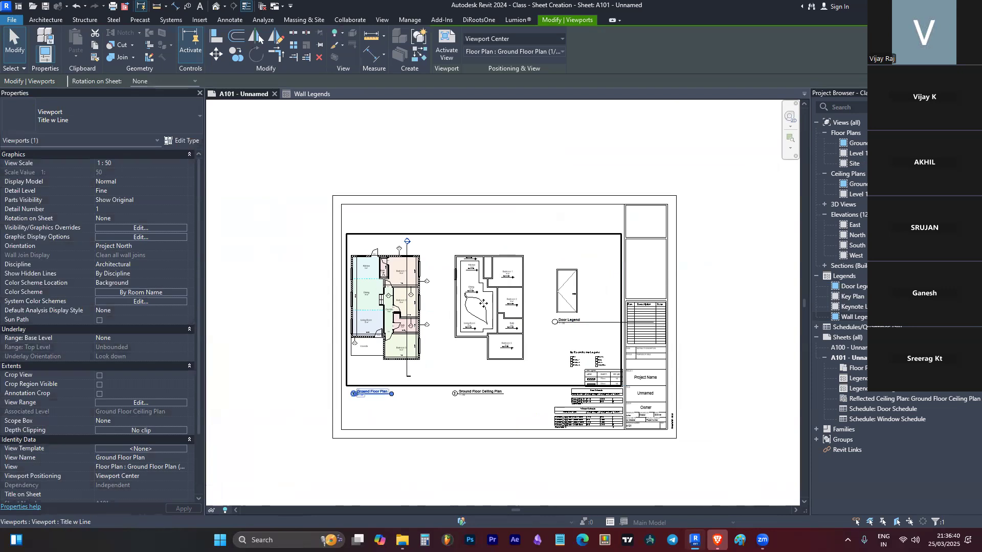
left_click(481, 315)
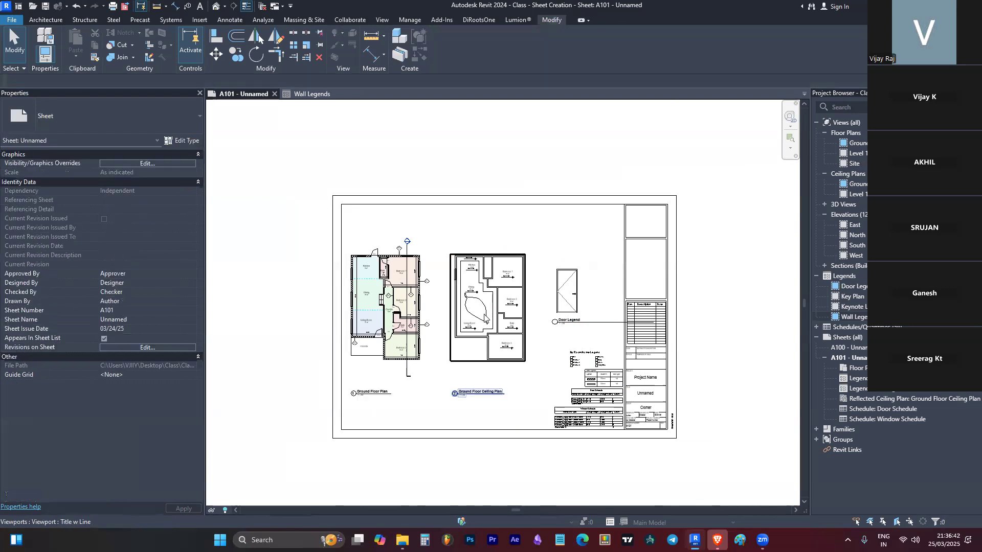
left_click_drag(481, 314, 470, 313)
key("Escape")
Step: Move the Door Legend viewport closer to the Ground Floor Ceiling Plan and slightly lower
scroll(542, 304, "up", 2)
left_click(579, 295)
scroll(544, 273, "down", 3)
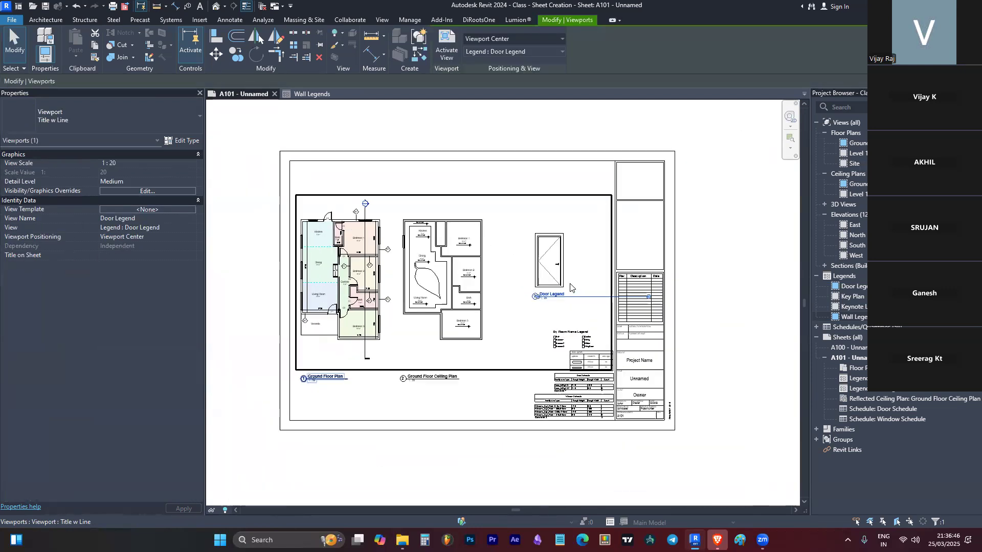
scroll(570, 289, "up", 3)
left_click_drag(538, 261, 495, 292)
scroll(499, 317, "up", 3)
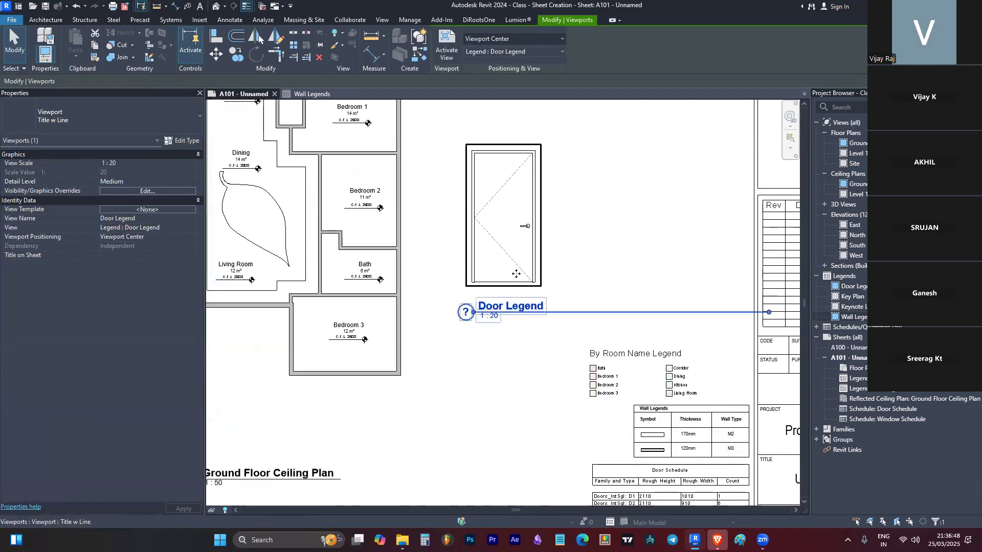
scroll(513, 267, "down", 4)
Step: Activate the Door Legend viewport, set its view scale to 1 : 50 and return to the sheet
double_click(513, 266)
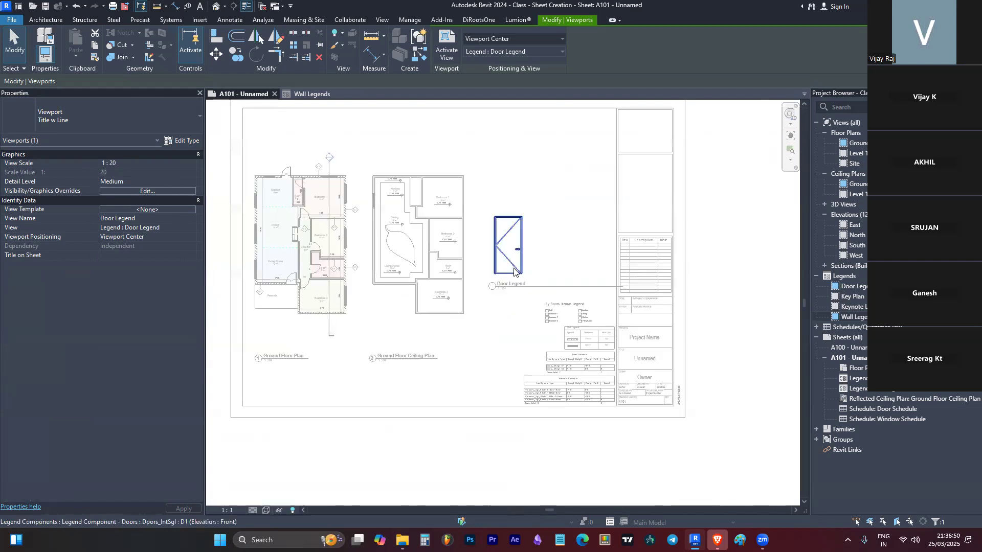
scroll(513, 271, "up", 2)
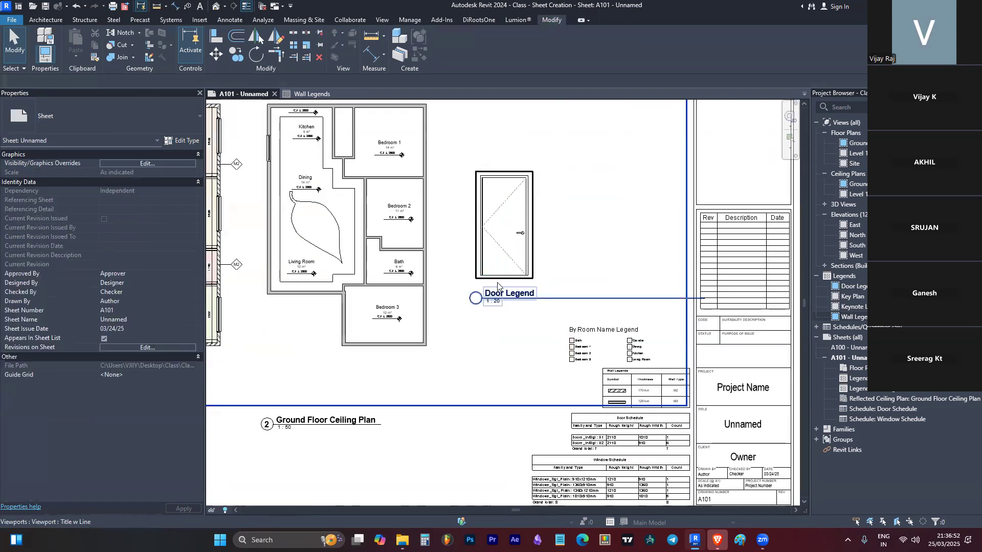
left_click(498, 284)
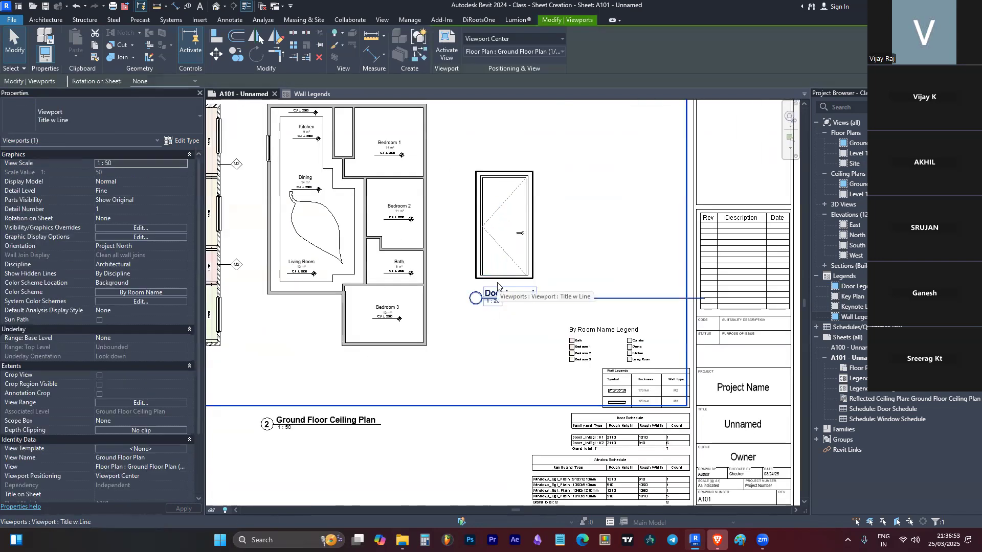
double_click(520, 235)
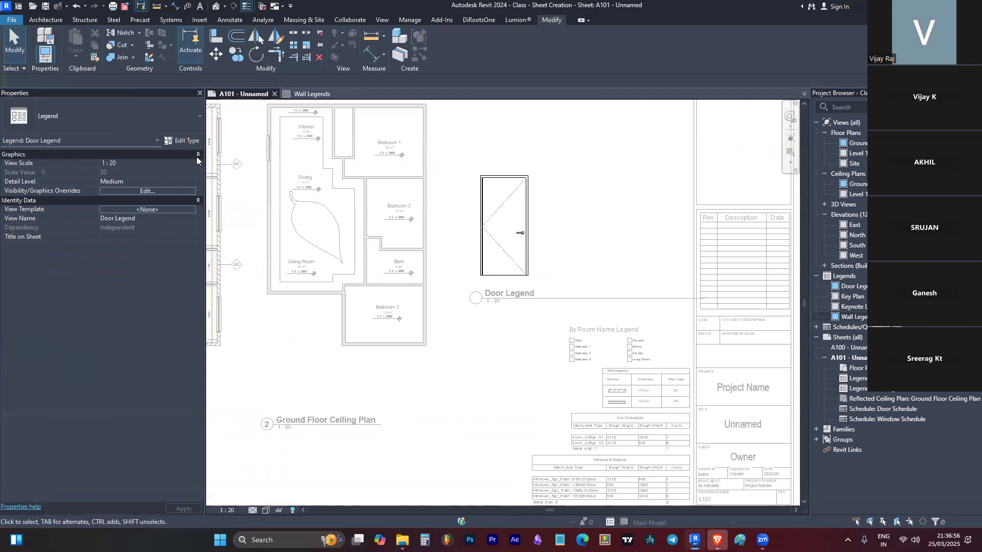
left_click(193, 164)
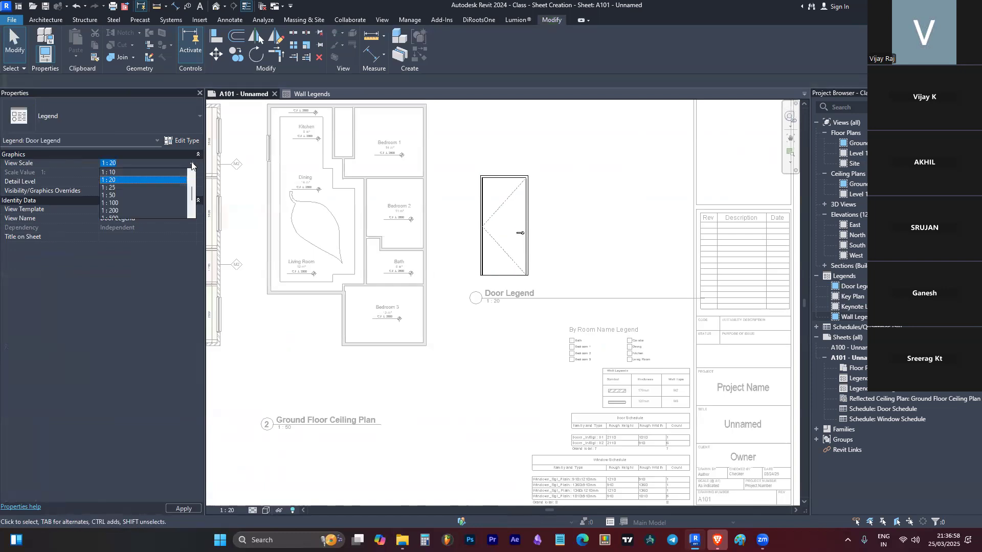
left_click(143, 195)
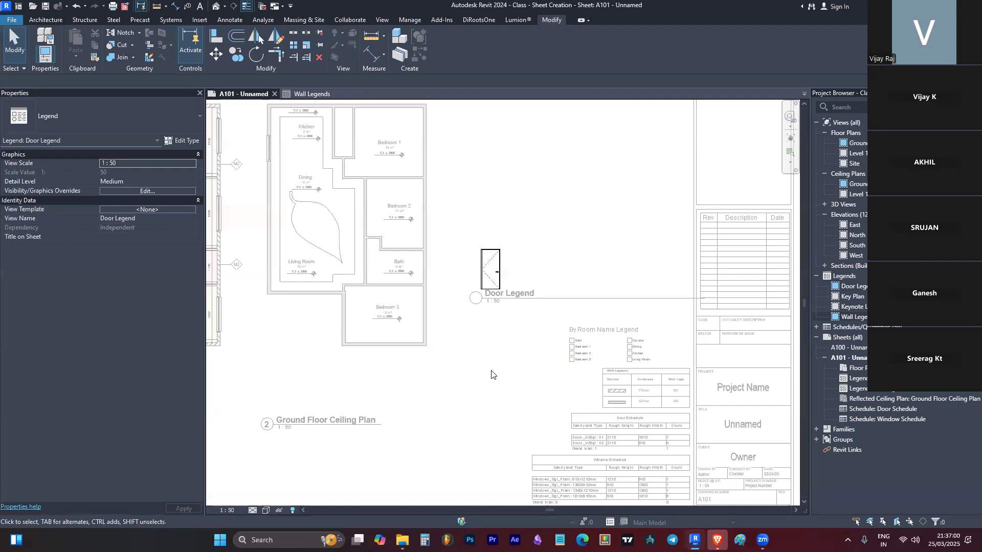
scroll(539, 275, "down", 5)
scroll(633, 253, "up", 2)
double_click(682, 246)
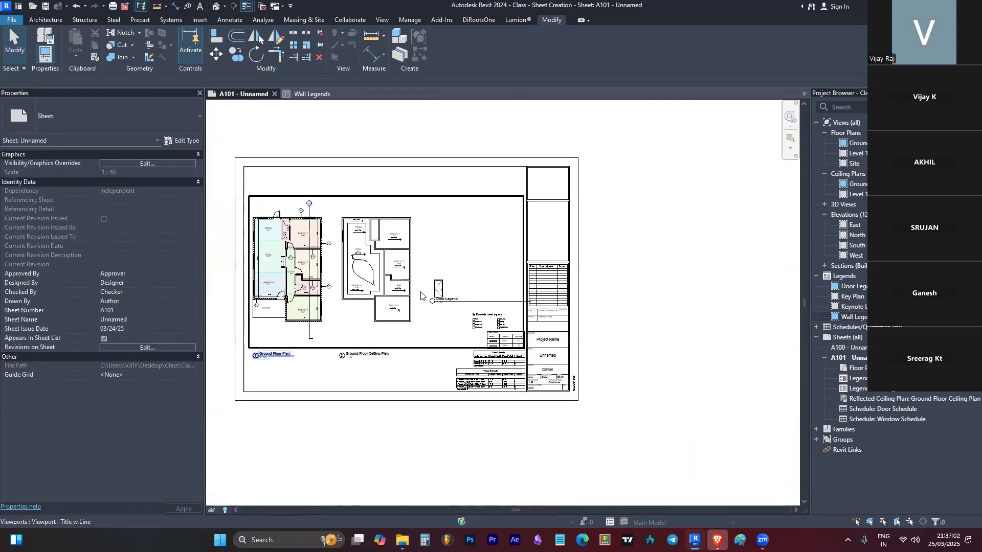
Step: Move the Door Legend viewport so it sits above the By Room Name Legend, aligned with its left edge
scroll(423, 294, "up", 3)
left_click_drag(454, 292, 538, 257)
left_click(542, 281)
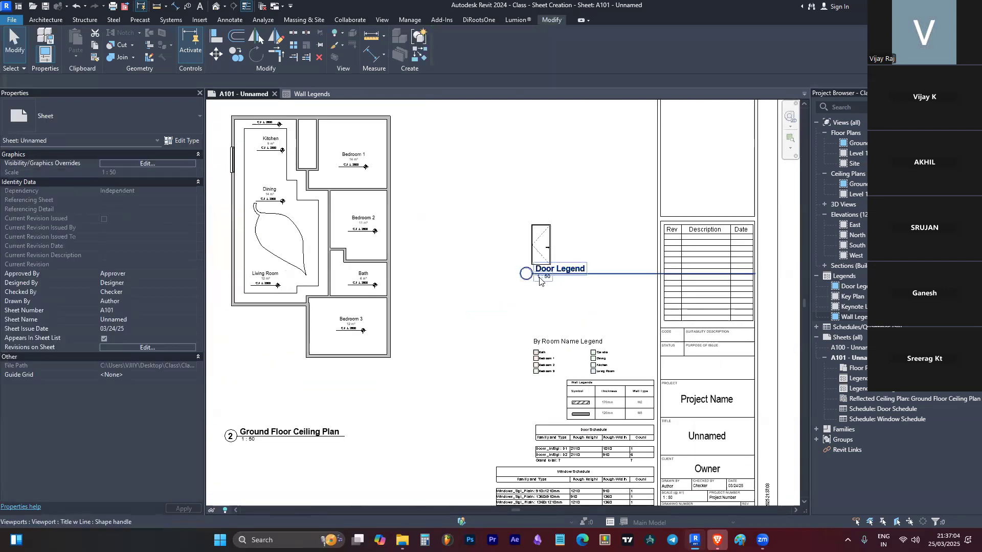
scroll(514, 308, "up", 3)
scroll(363, 280, "down", 2)
left_click(480, 245)
scroll(508, 263, "up", 2)
key("Escape")
left_click(507, 267)
left_click(552, 302)
scroll(484, 259, "down", 3)
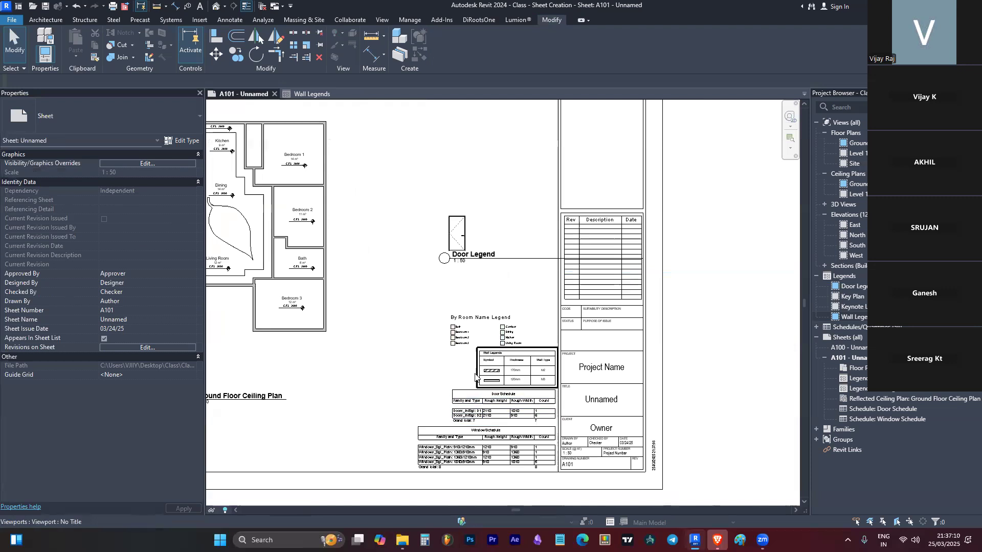
scroll(488, 358, "up", 5)
scroll(525, 329, "down", 4)
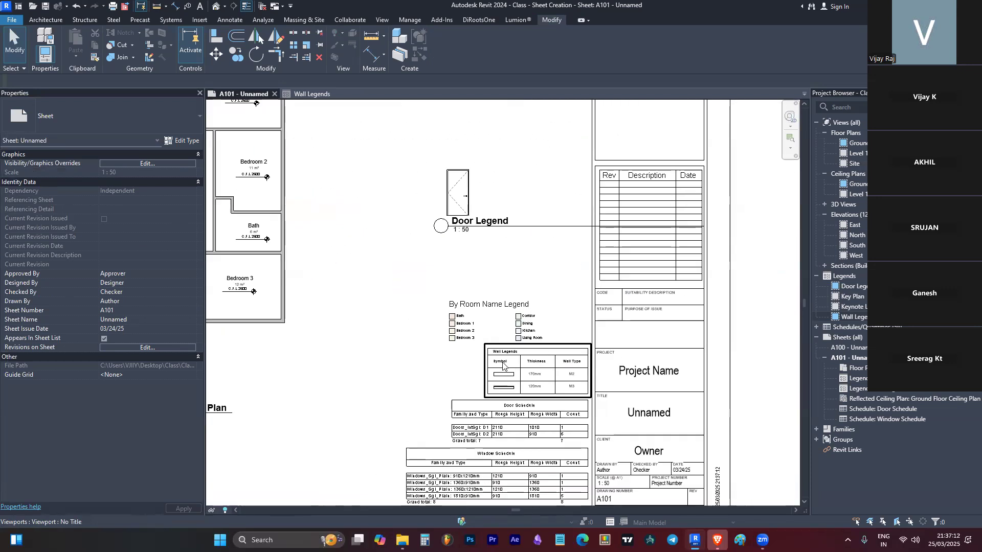
Step: Change the Door Legend viewport's type to No Title
left_click(455, 184)
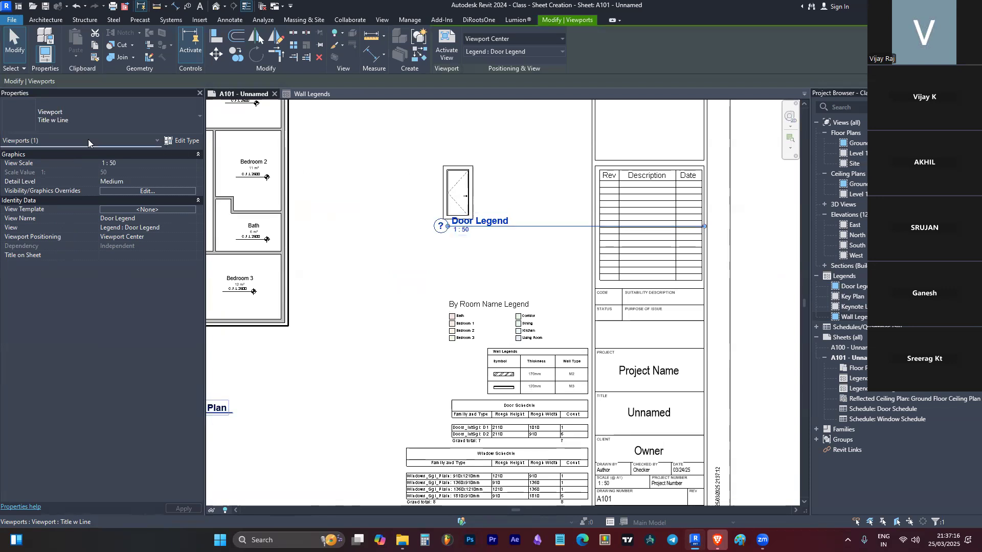
left_click(105, 108)
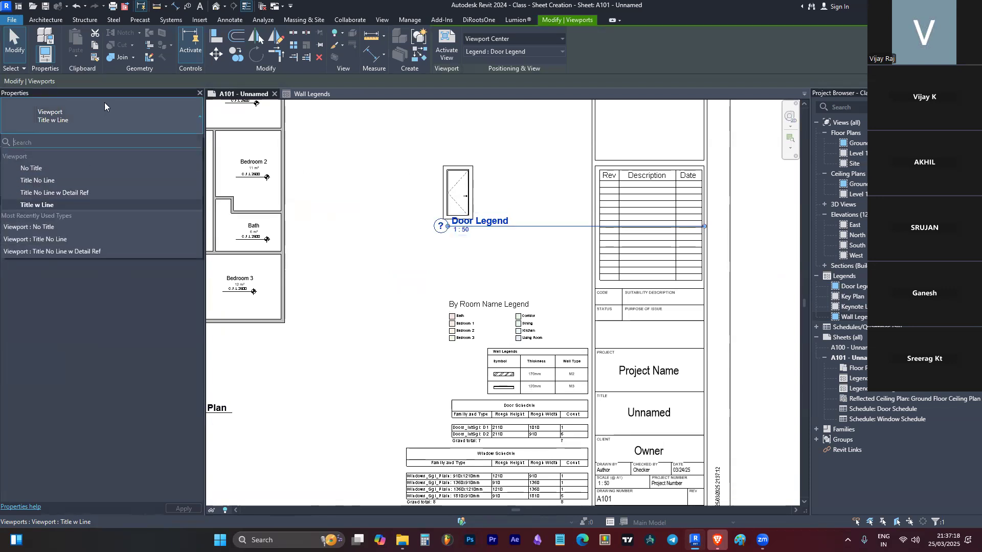
left_click(52, 168)
scroll(461, 191, "up", 3)
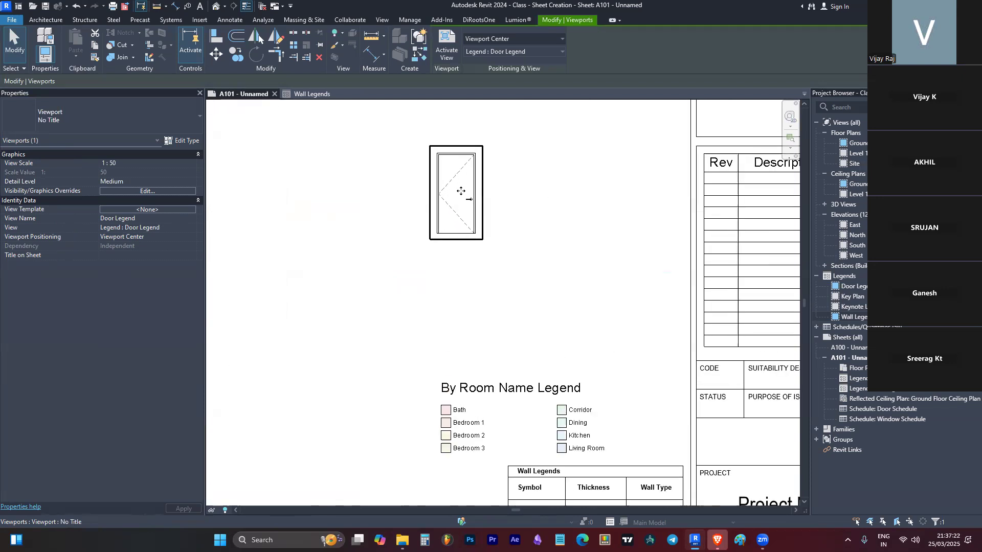
Step: Inside the Door Legend, copy the D1 door elevation to its right and change the copy to Doors_IntSgl : D2
double_click(461, 190)
scroll(463, 197, "down", 3)
left_click_drag(460, 197, 534, 265)
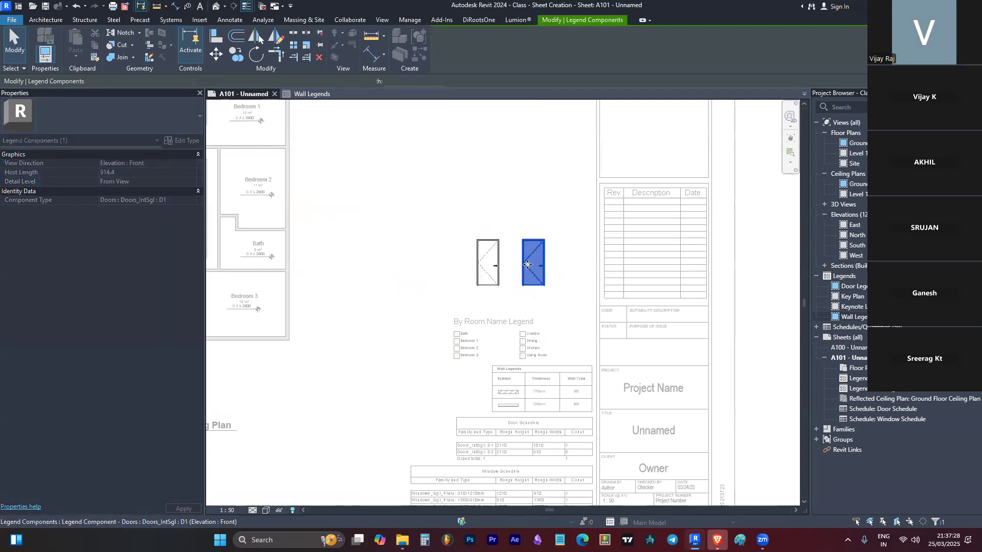
scroll(491, 260, "up", 2)
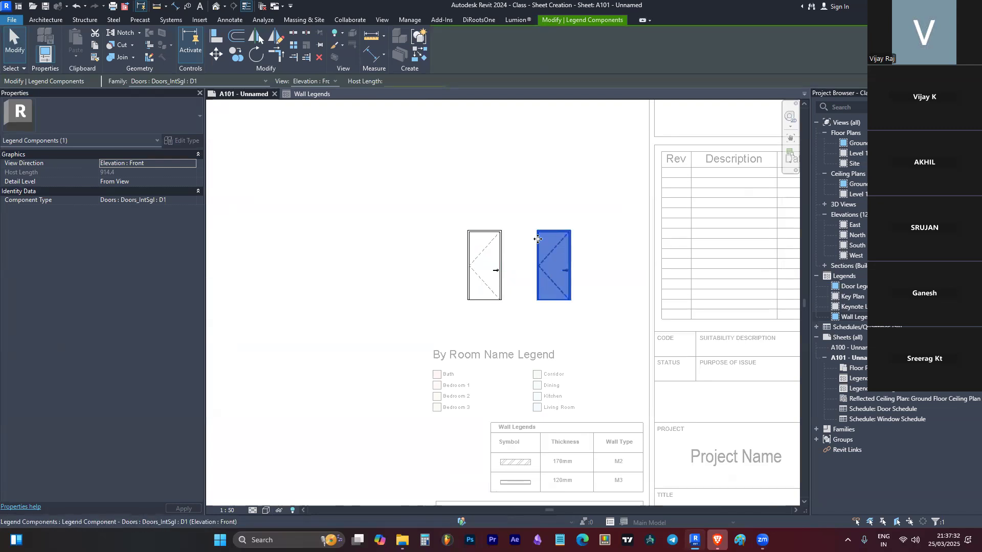
left_click(201, 80)
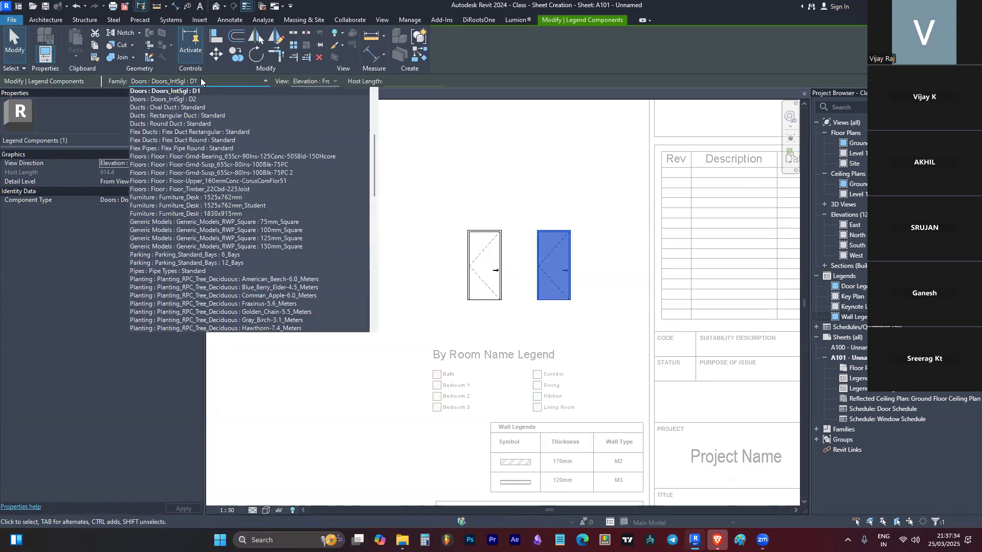
left_click(200, 99)
left_click(591, 254)
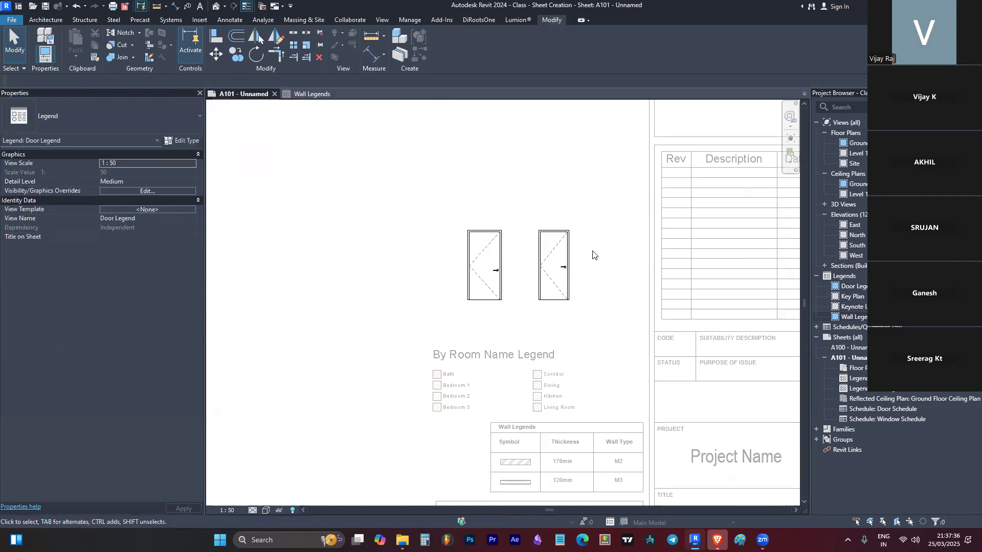
Step: Add an aligned dimension beside the D1 door for the handle height above the door's bottom edge
scroll(537, 259, "up", 3)
scroll(433, 237, "down", 3)
scroll(452, 287, "up", 3)
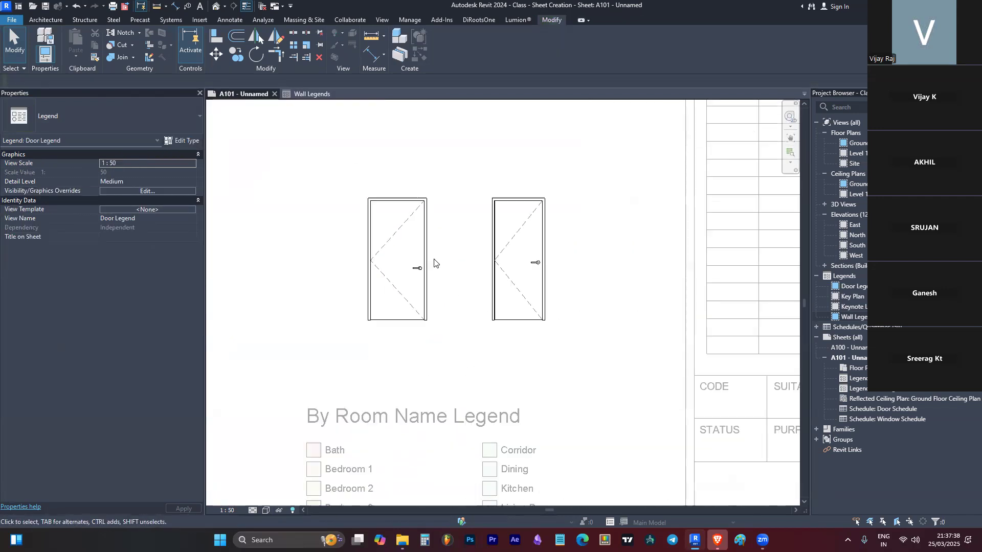
key("i")
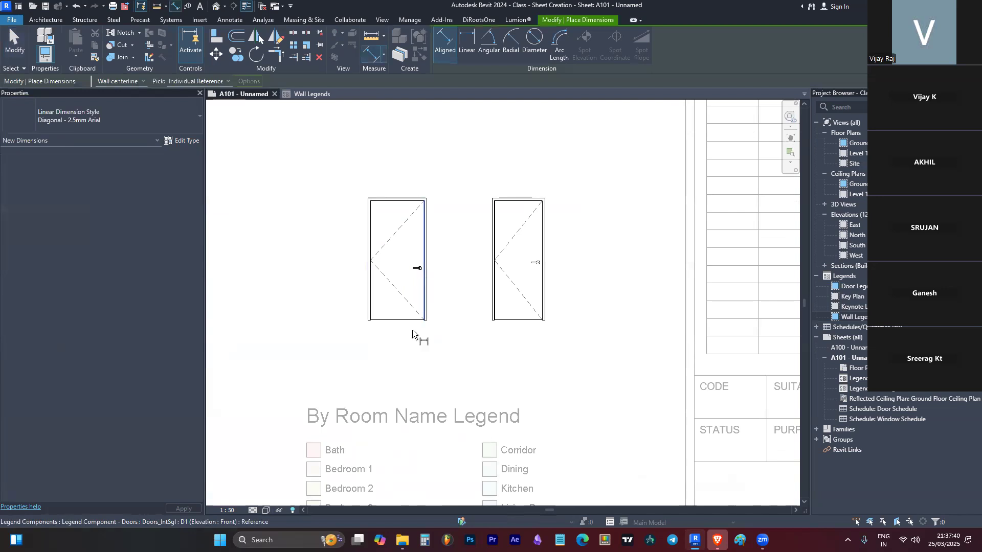
scroll(402, 266, "up", 2)
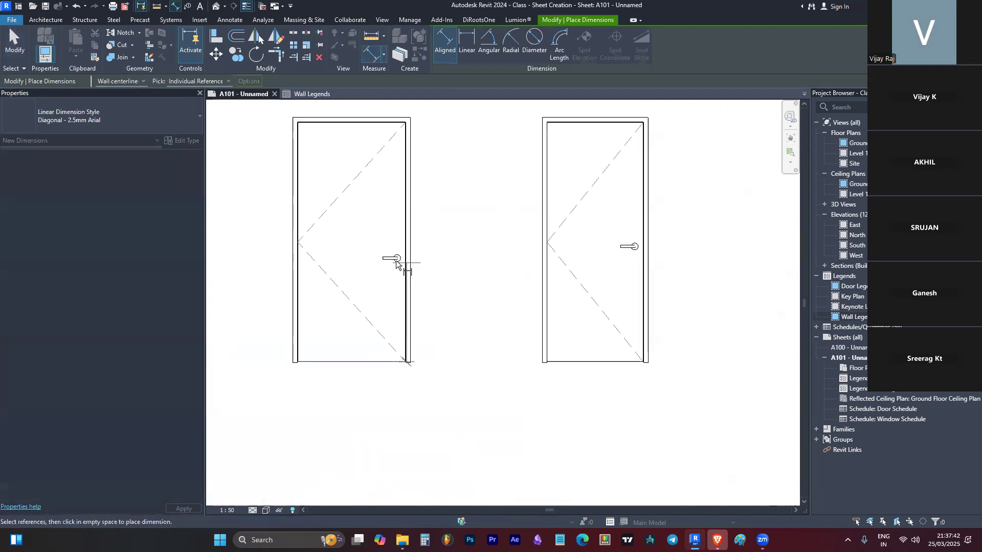
scroll(397, 263, "up", 3)
scroll(399, 259, "up", 3)
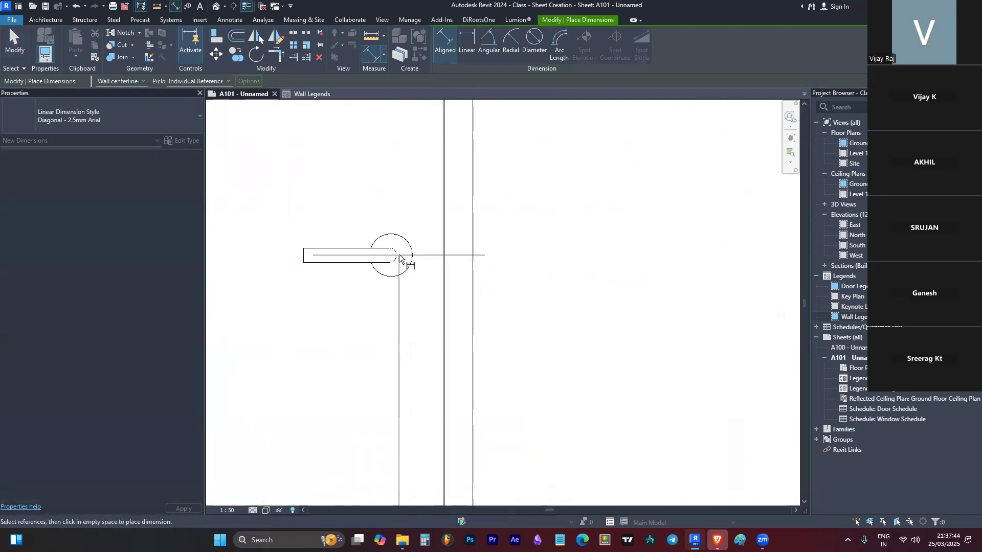
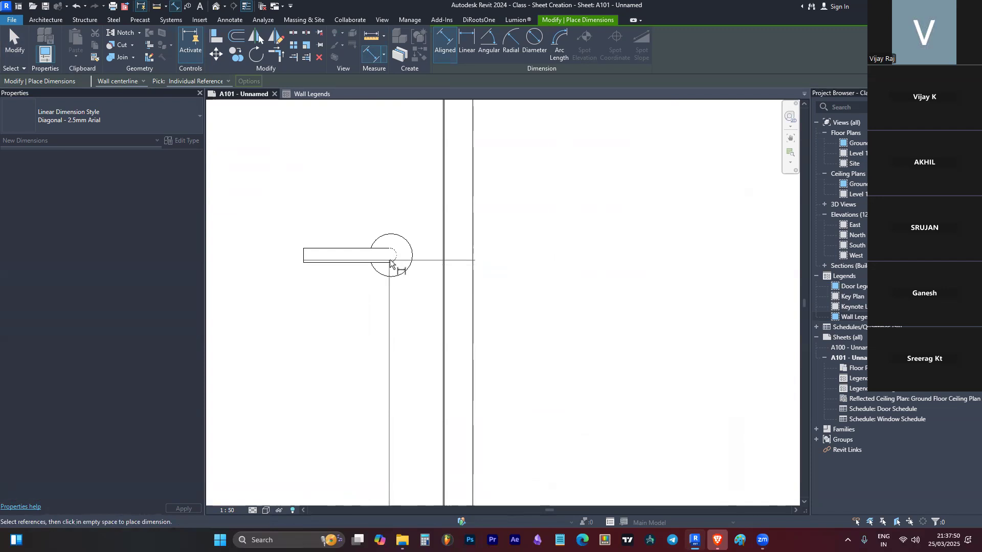
left_click(399, 265)
scroll(435, 235, "down", 5)
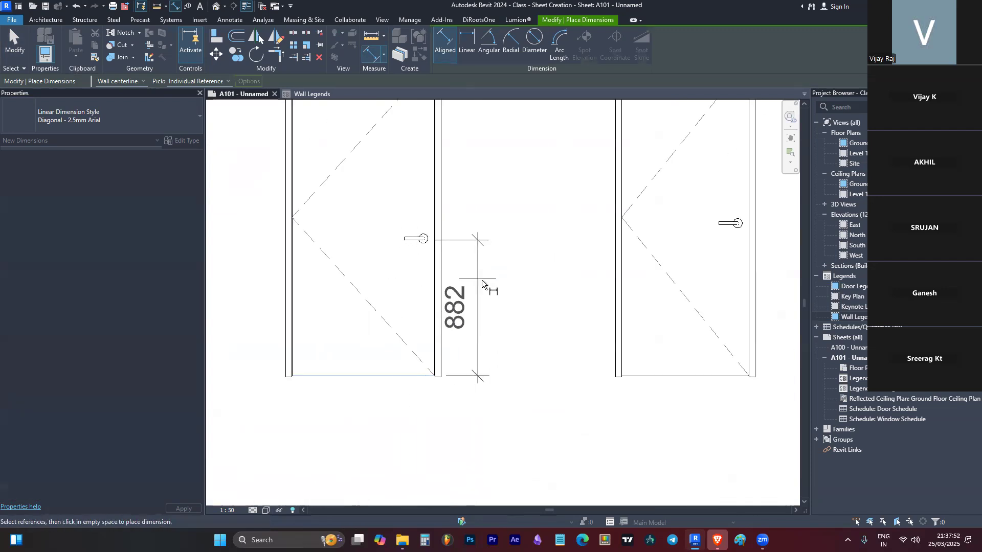
scroll(472, 332, "down", 2)
left_click(473, 332)
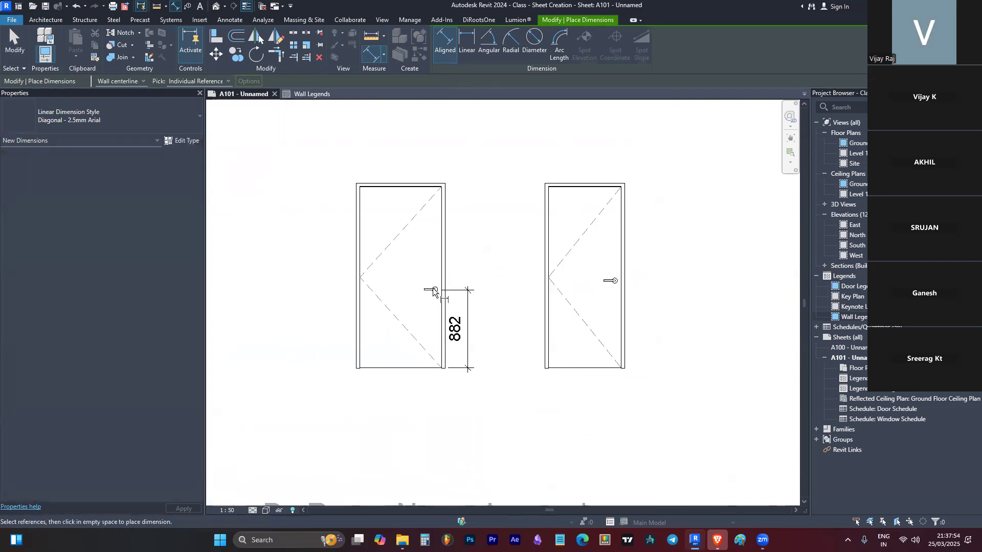
Step: Dimension the overall heights of the D1 and D2 doors, placing each dimension on the door's right side
left_click(375, 169)
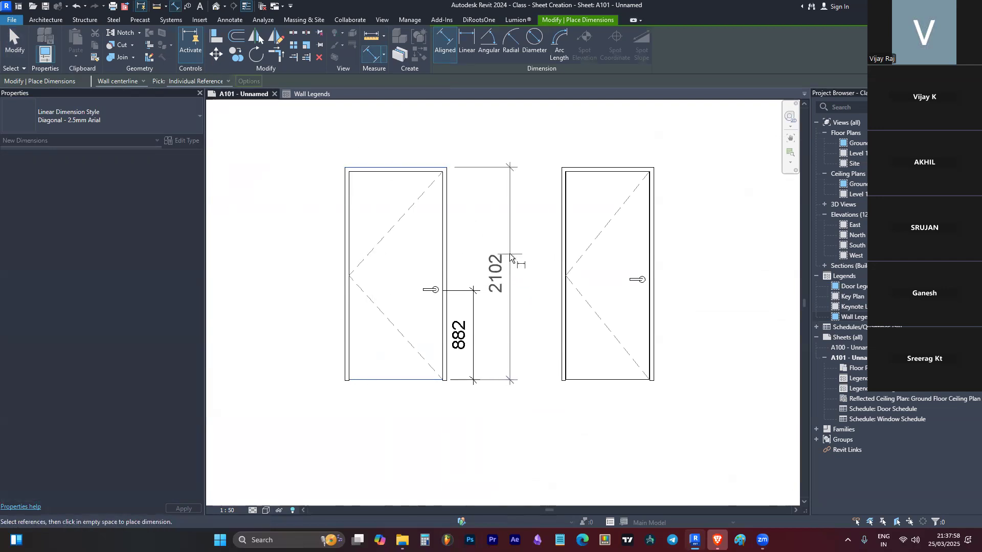
left_click(510, 254)
left_click(592, 378)
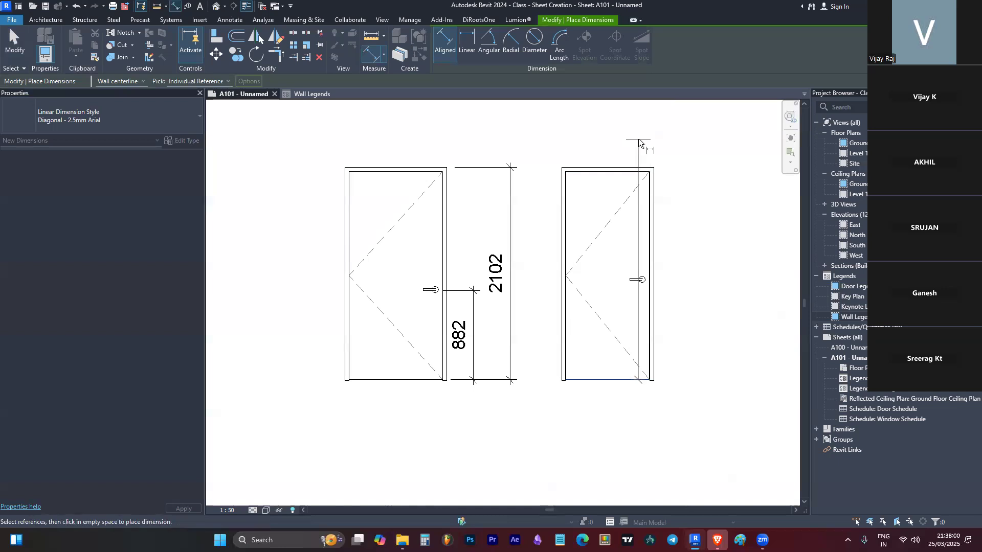
left_click(629, 169)
left_click(687, 247)
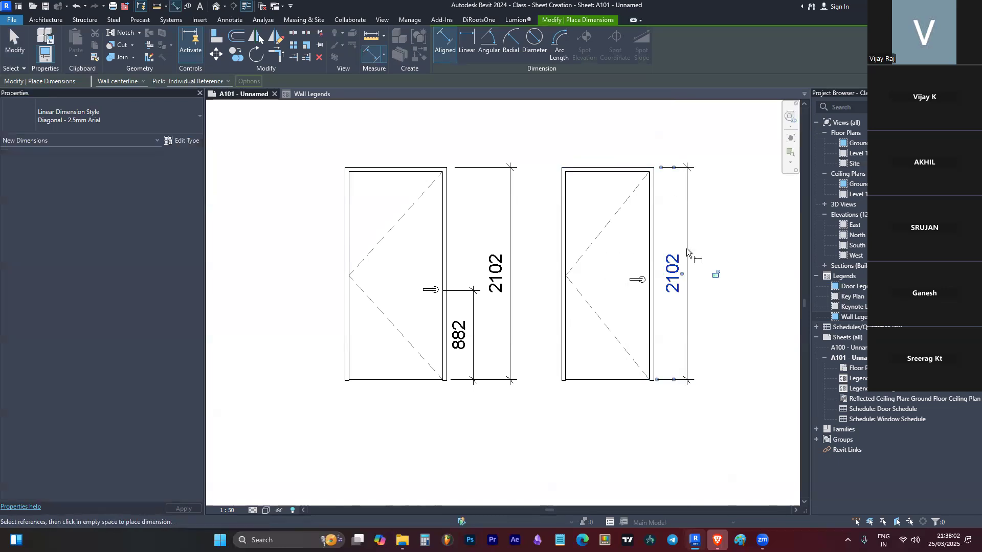
Step: Dimension the D2 door's handle height from its bottom edge, placing it beside the door's right jamb
scroll(656, 290, "up", 3)
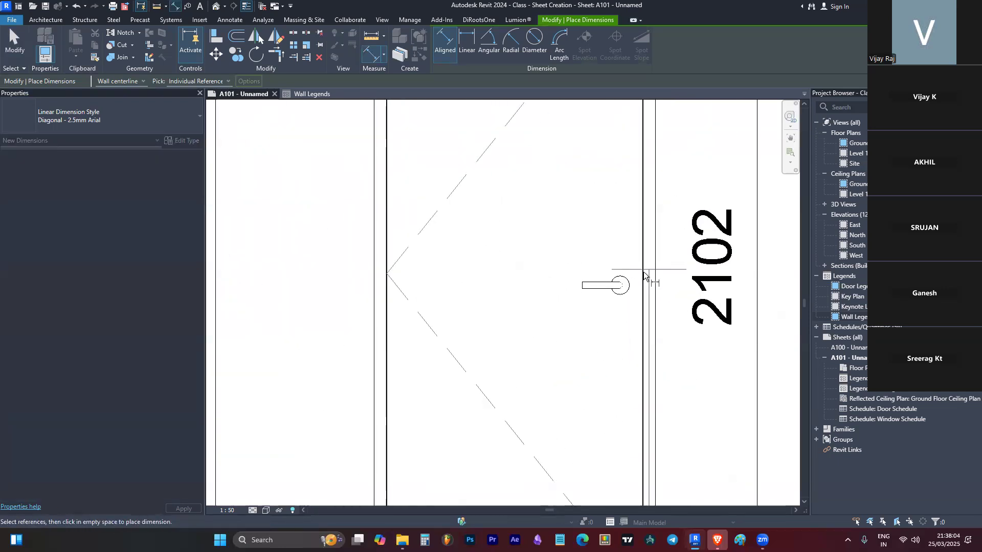
left_click(643, 281)
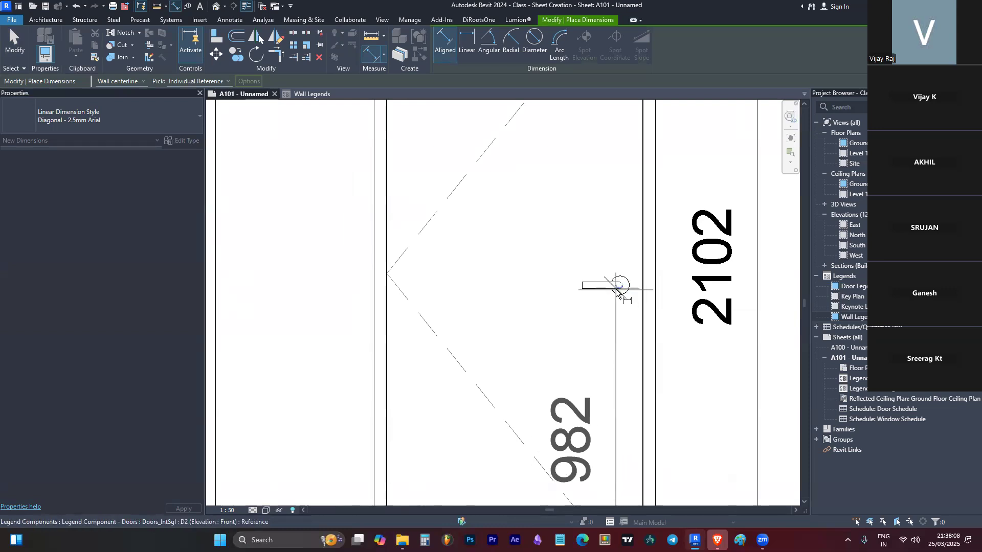
left_click(610, 295)
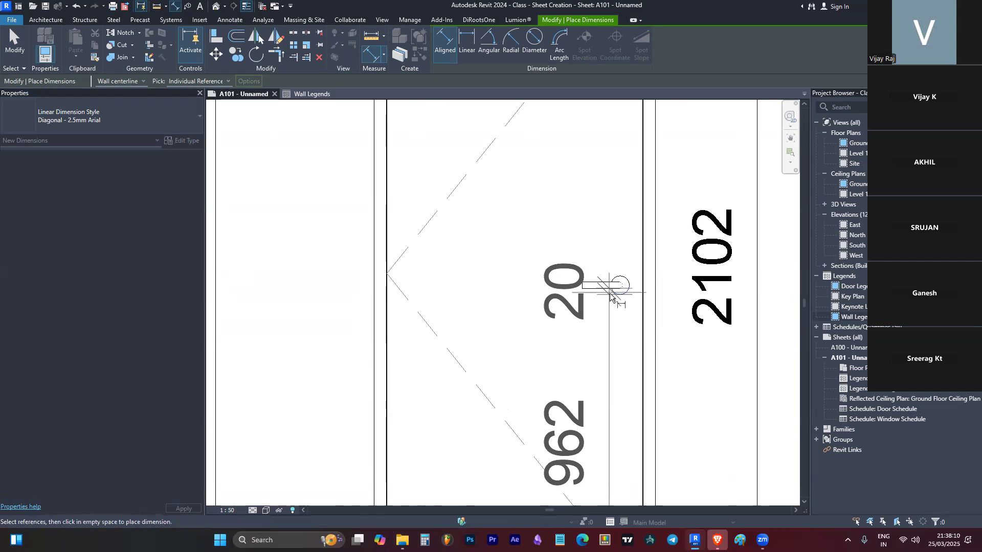
scroll(588, 281, "down", 2)
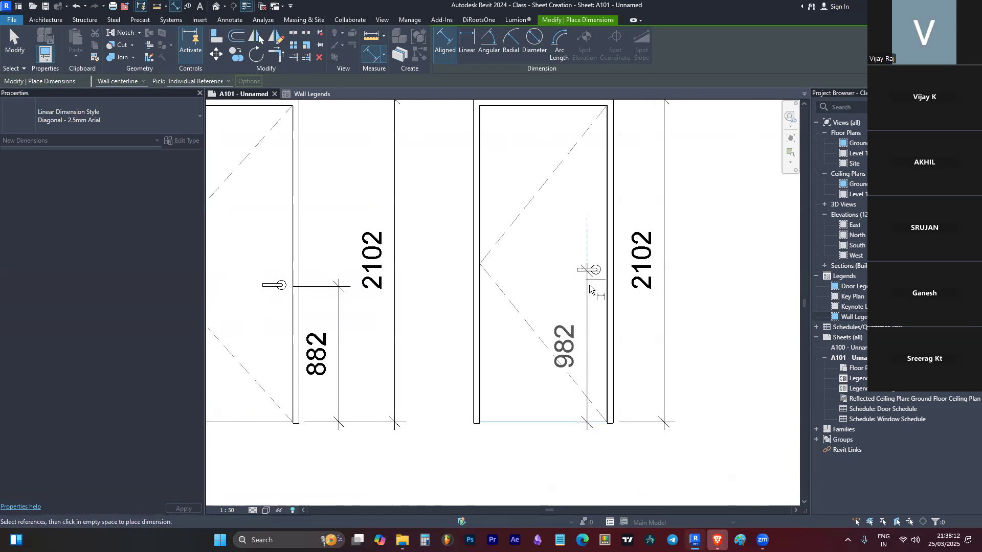
left_click(641, 362)
scroll(518, 182, "down", 2)
Step: Move the D2 door's overall height dimension farther out so it clears the handle-height dimension
key("Escape")
key("Escape")
scroll(550, 171, "up", 2)
left_click(551, 171)
left_click_drag(551, 171, 614, 222)
left_click(544, 138)
scroll(622, 270, "down", 2)
scroll(622, 270, "down", 2)
scroll(576, 344, "up", 2)
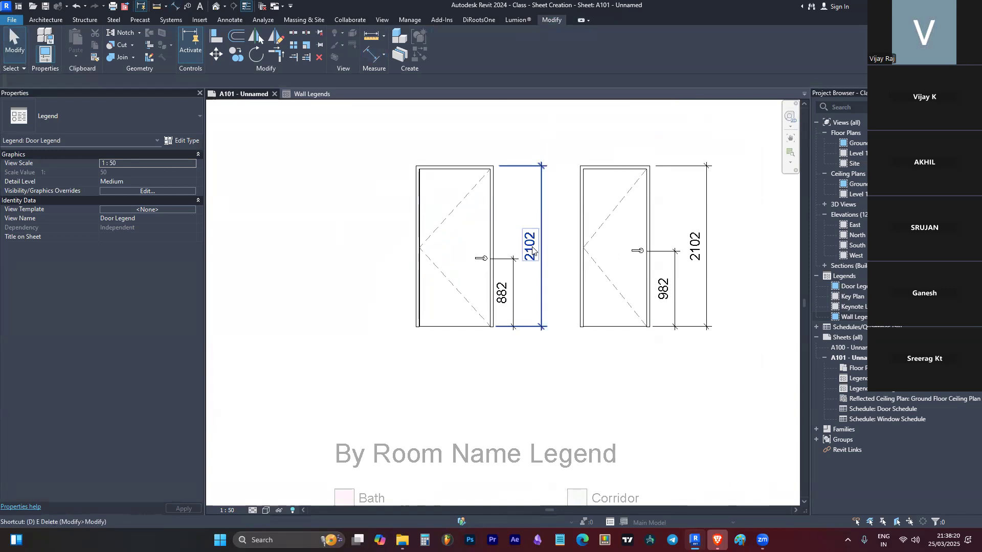
Step: Dimension the D1 door's overall width above its frame
key("d")
key("i")
scroll(473, 187, "up", 2)
left_click(387, 170)
left_click(419, 137)
scroll(420, 245, "down", 2)
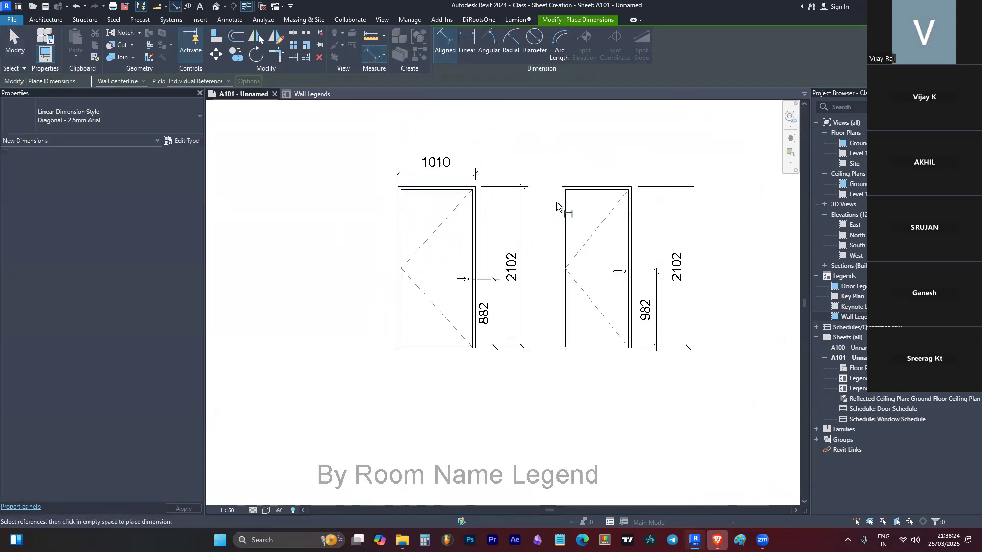
Step: Dimension the D2 door's overall width above its frame, in line with the D1 width dimension
scroll(556, 205, "up", 1)
left_click(562, 198)
left_click(639, 196)
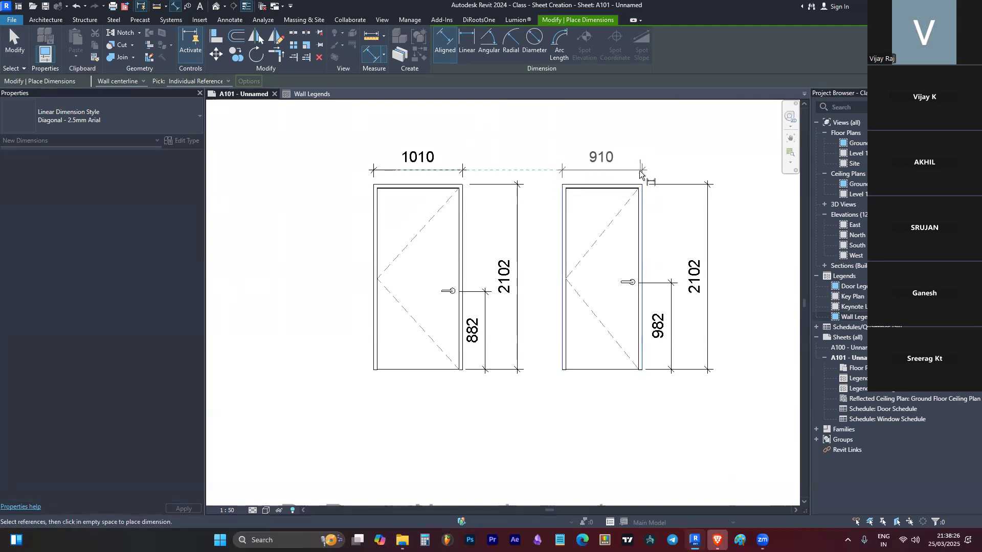
left_click(639, 174)
scroll(523, 180, "down", 2)
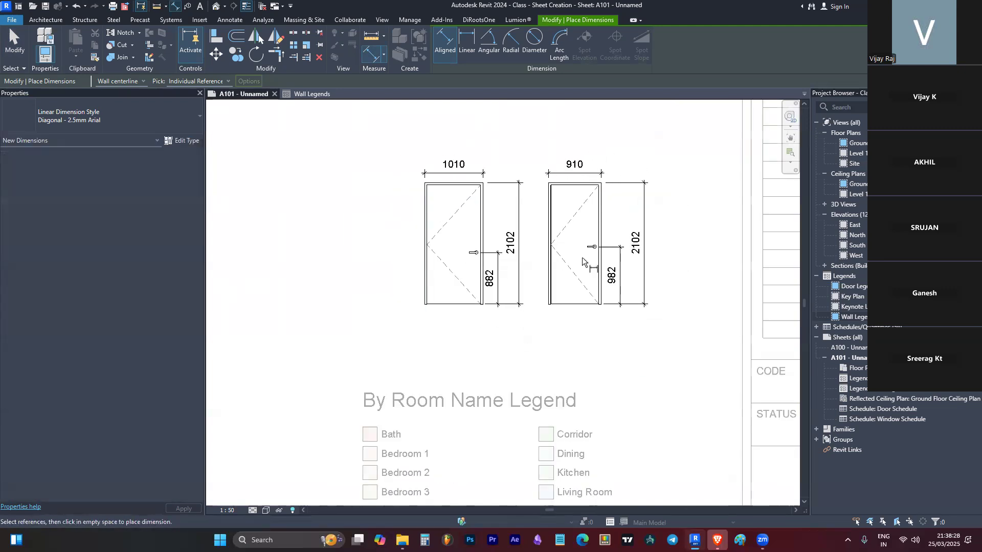
Step: Dimension the thickness of the D1 door's left frame and pull the dimension text outside the door
scroll(583, 261, "up", 1)
scroll(373, 205, "up", 2)
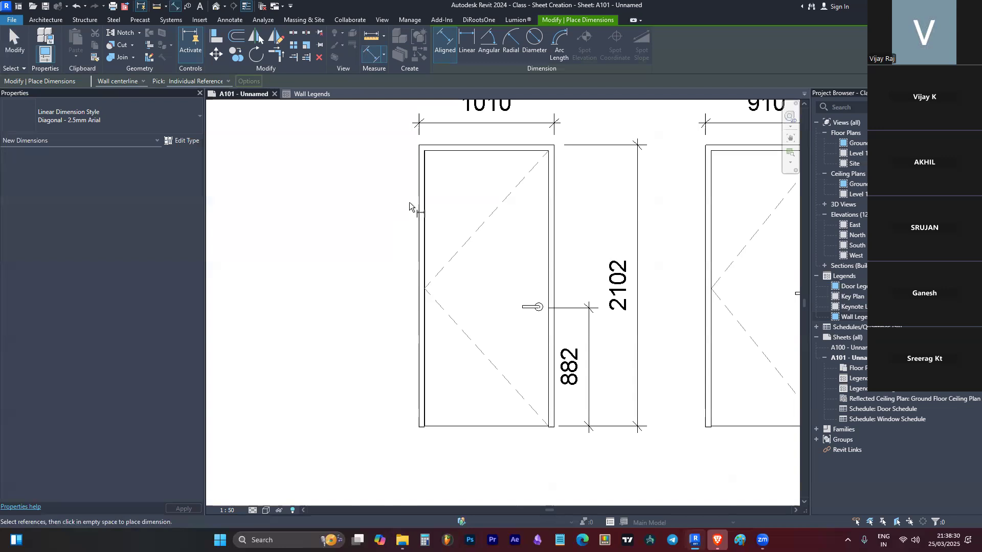
left_click(417, 198)
scroll(378, 207, "up", 1)
left_click(419, 211)
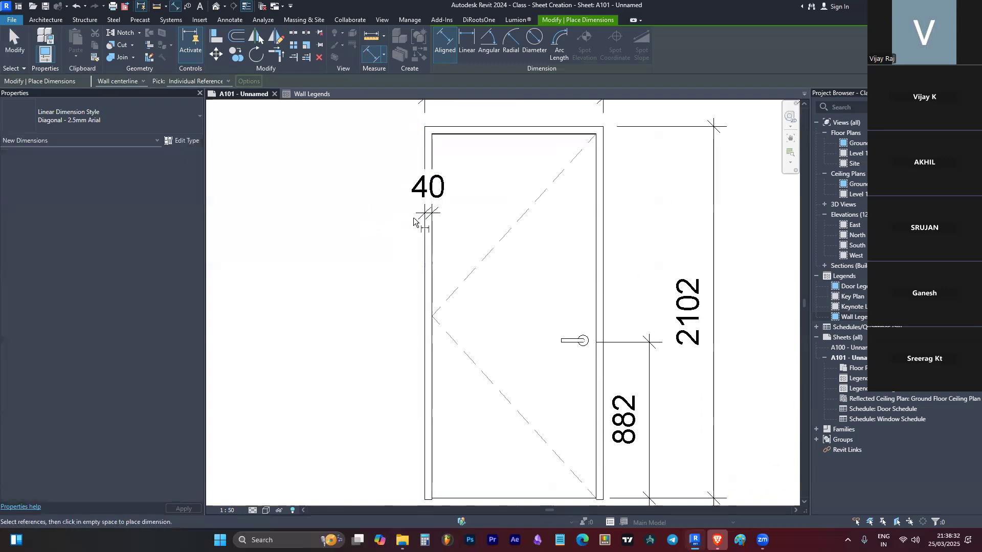
key("Escape")
key("Escape")
left_click(428, 208)
left_click_drag(428, 207, 386, 205)
left_click(348, 230)
Step: Dimension the thickness of the D2 door's right frame and pull the dimension text outside the door
scroll(348, 230, "down", 2)
scroll(581, 234, "down", 1)
scroll(565, 217, "up", 3)
key("d")
key("i")
scroll(489, 235, "up", 2)
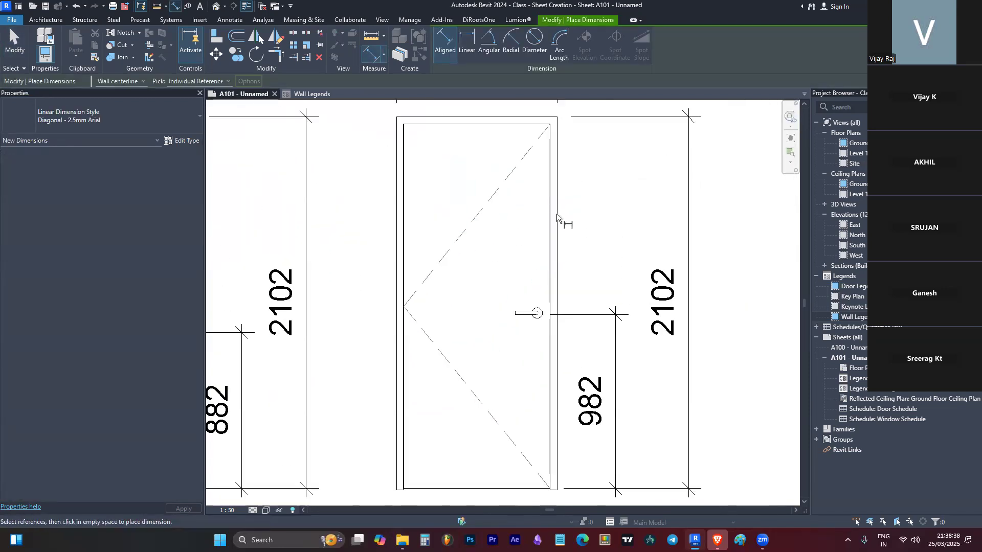
left_click(556, 201)
left_click(557, 201)
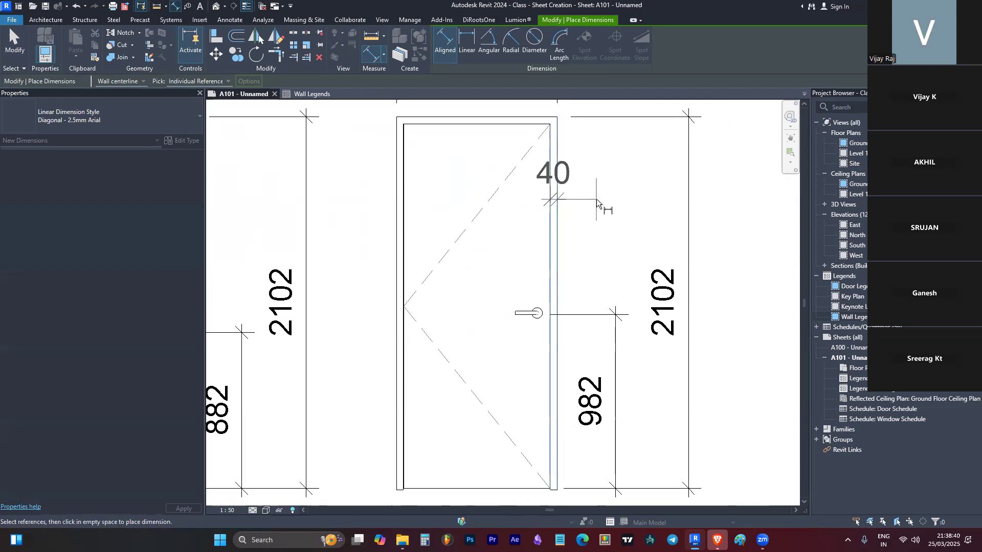
left_click(587, 201)
key("Escape")
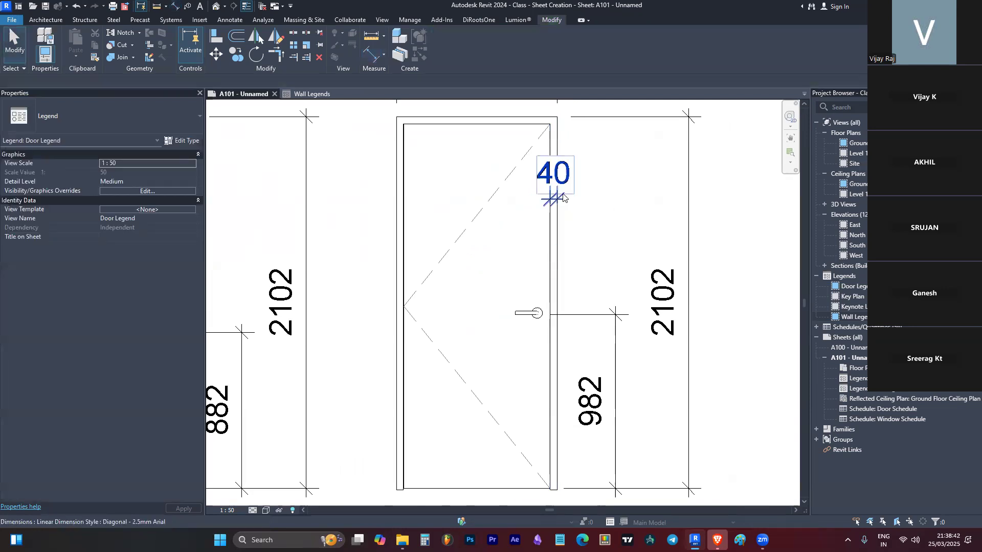
left_click(561, 199)
left_click_drag(554, 190, 597, 187)
key("Escape")
Step: Place a text note reading "D1" in 3.5mm Arial below the D1 door elevation
scroll(588, 307, "down", 8)
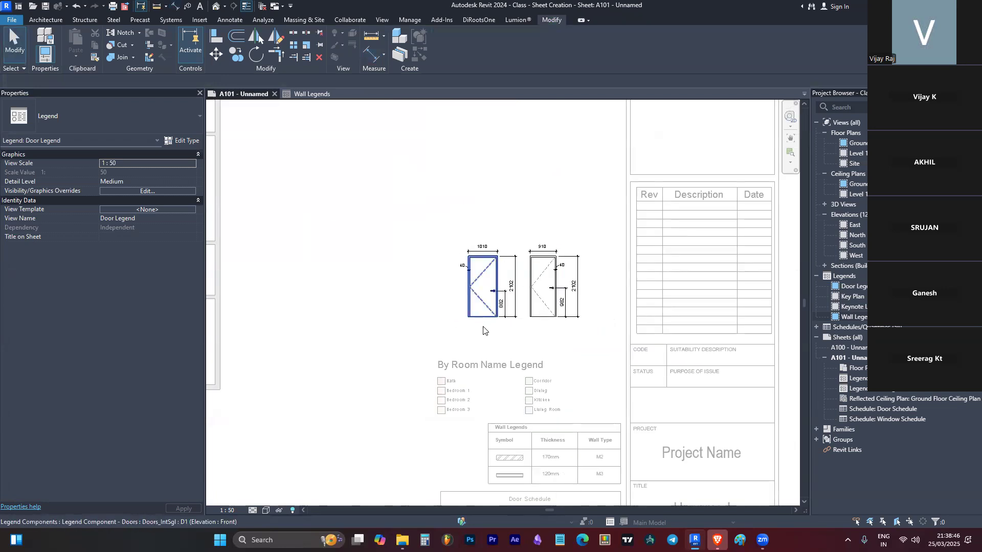
scroll(484, 330, "up", 3)
key("x")
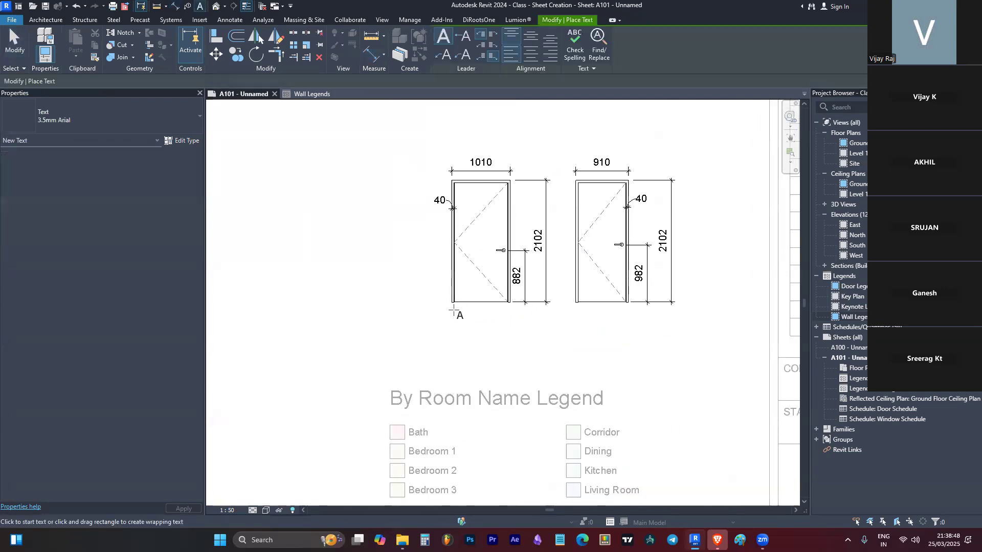
left_click(452, 325)
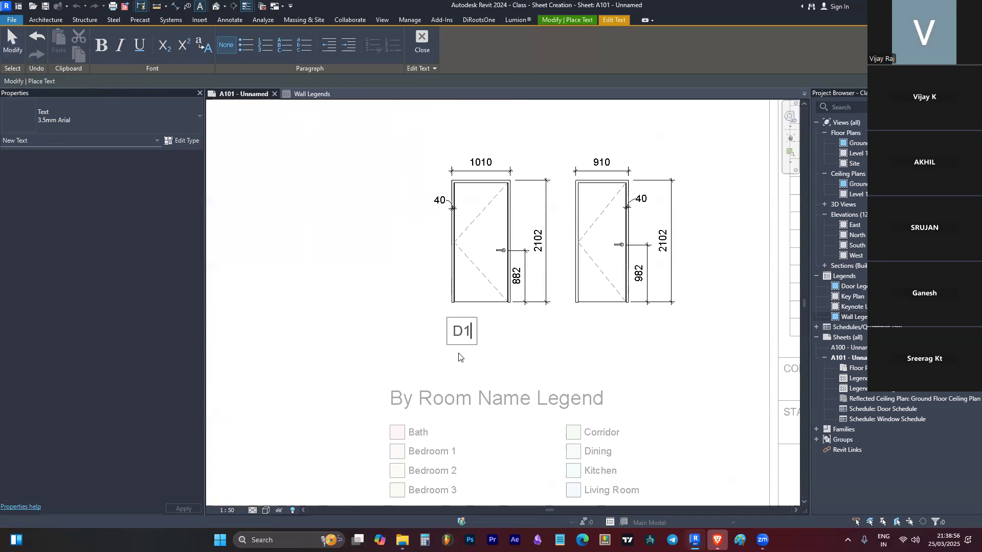
left_click(471, 369)
key("Escape")
key("Escape")
Step: Copy the D1 label below the second door elevation and change its text to "D2"
left_click(457, 330)
left_click_drag(448, 317, 583, 320)
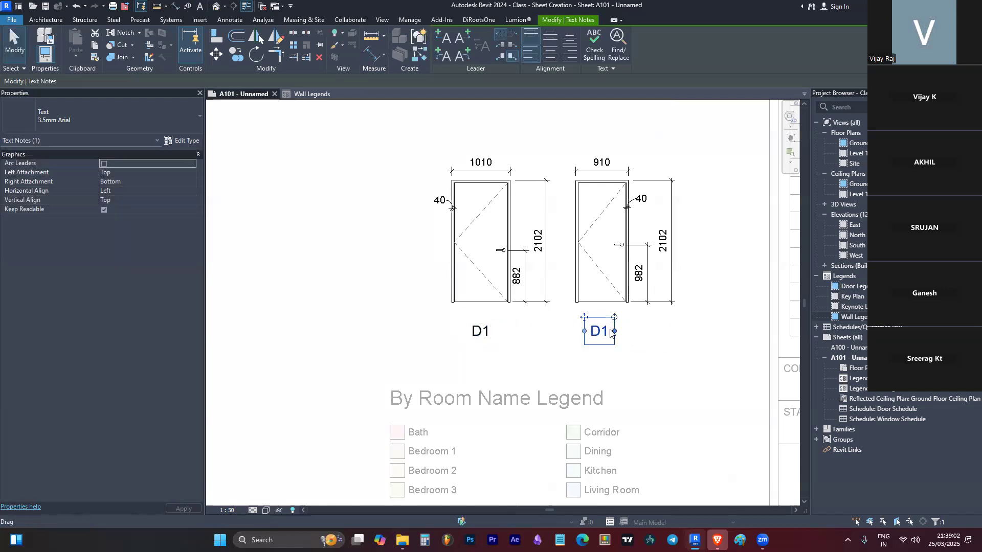
double_click(606, 332)
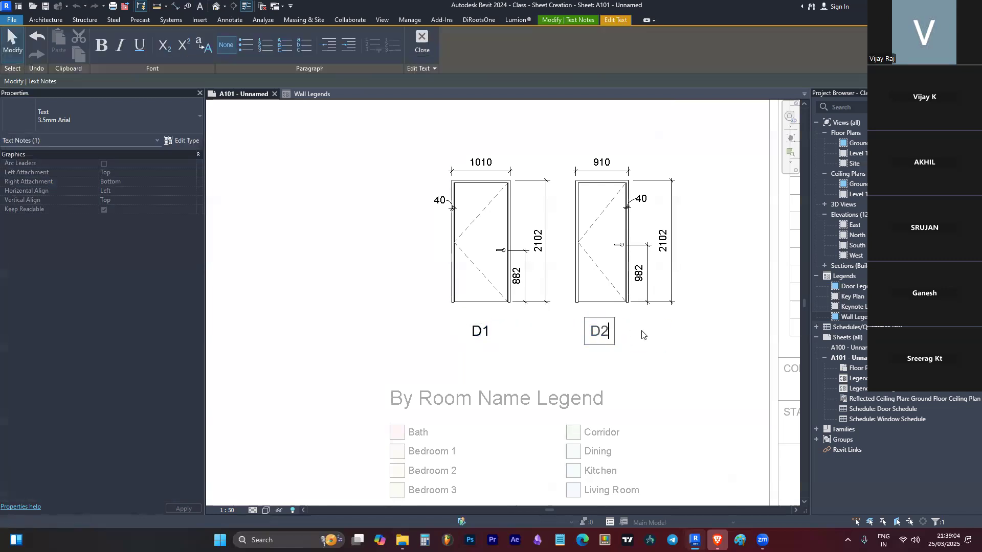
left_click(643, 335)
scroll(634, 215, "down", 3)
key("Escape")
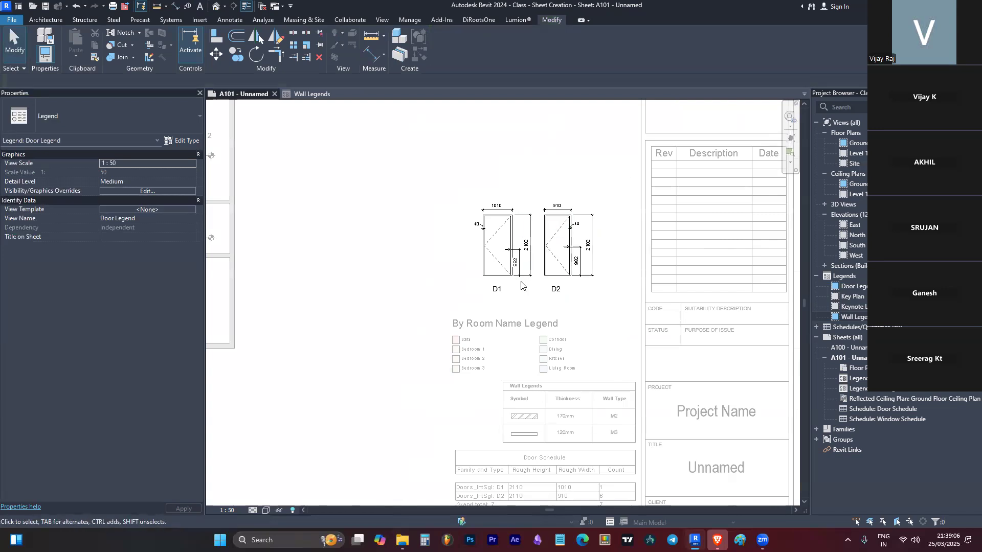
Step: Move the D1 and D2 labels to the left of the D1 door, one above the other
scroll(511, 284, "up", 2)
left_click(493, 290)
left_click_drag(486, 282, 425, 225)
scroll(424, 226, "down", 1)
left_click_drag(566, 275, 440, 276)
scroll(450, 276, "down", 2)
left_click(440, 278)
Step: Move both door elevations with their dimensions and labels up, away from the By Room Name Legend
left_click_drag(516, 237, 528, 154)
left_click(522, 174)
scroll(530, 165, "down", 1)
middle_click_drag(530, 165, 510, 221)
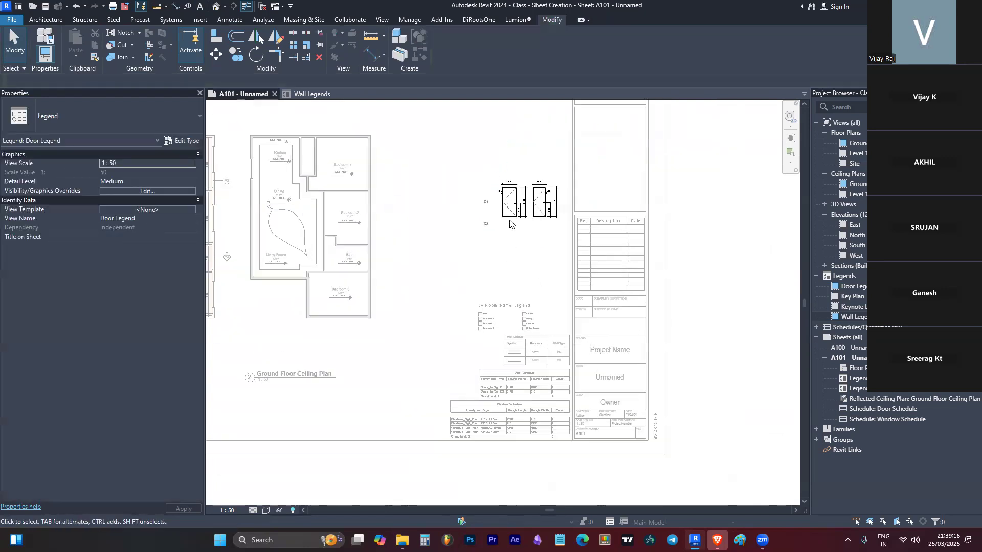
Step: Lower the D2 label and move the D2 door with its dimensions directly below the D1 door
scroll(510, 224, "up", 3)
left_click(418, 250)
left_click_drag(415, 245, 415, 281, "ctrl")
key("Escape")
left_click_drag(641, 123, 495, 318)
left_click(565, 276)
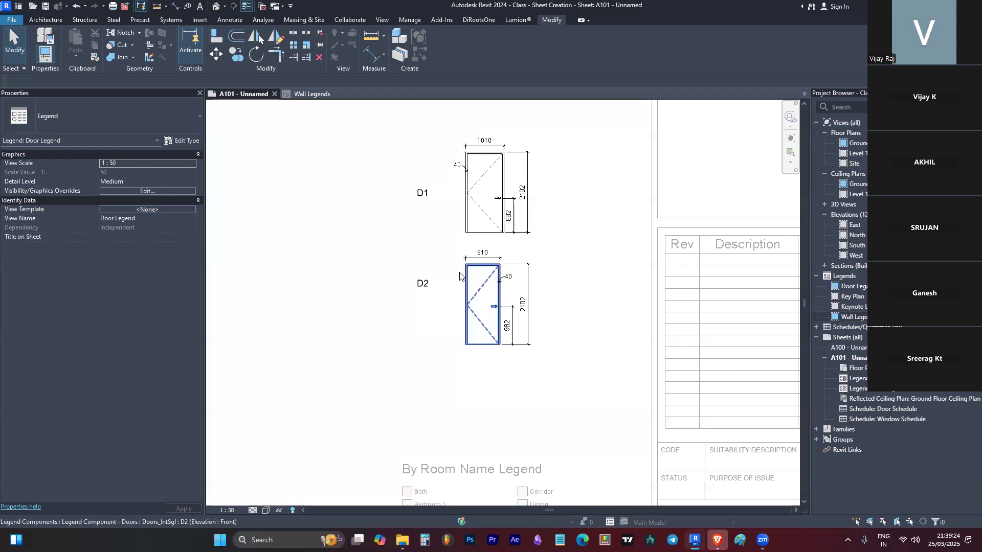
Step: Shift the D2 label down so it sits level with the middle of the D2 door
left_click(423, 281)
left_click_drag(424, 277, 417, 292, "ctrl")
key("Escape")
Step: Draw a rectangular frame of thin detail lines, about 7100 mm wide, around both door elevations and labels
scroll(571, 295, "down", 3)
scroll(468, 243, "up", 3)
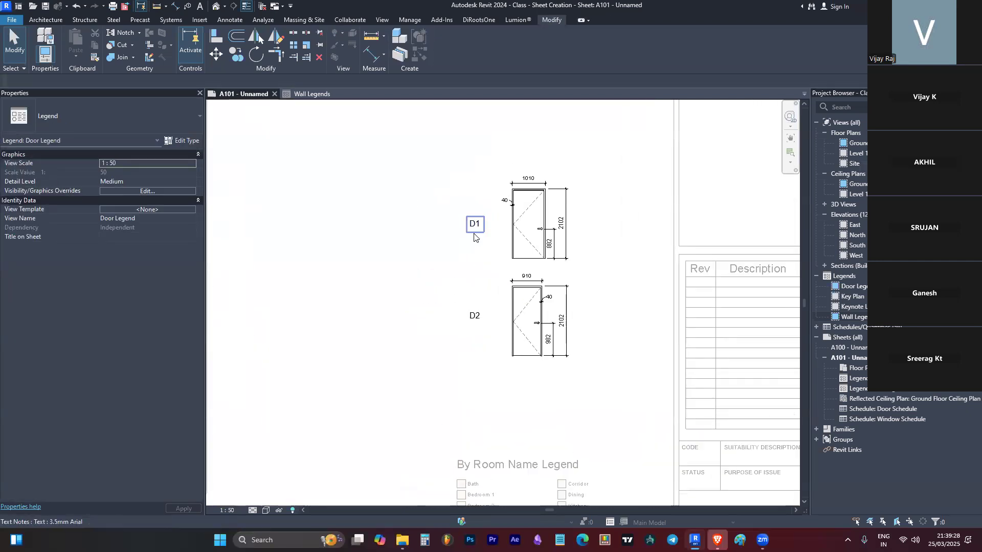
scroll(474, 237, "down", 3)
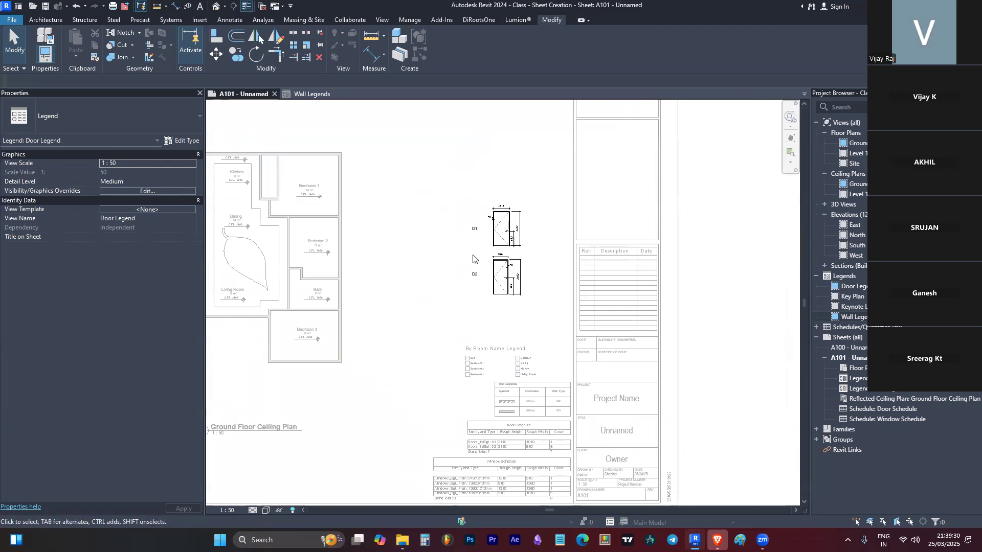
scroll(473, 259, "up", 2)
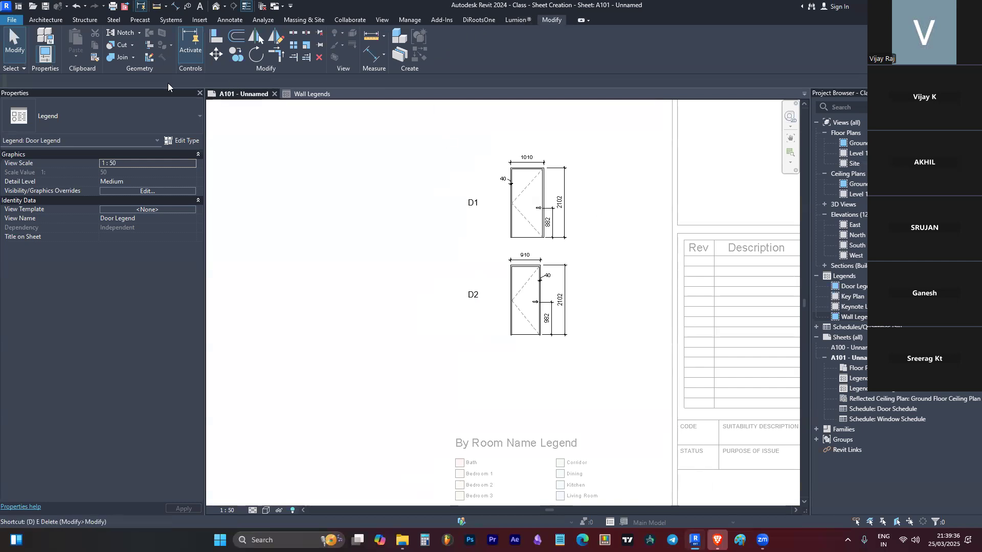
key("d")
key("l")
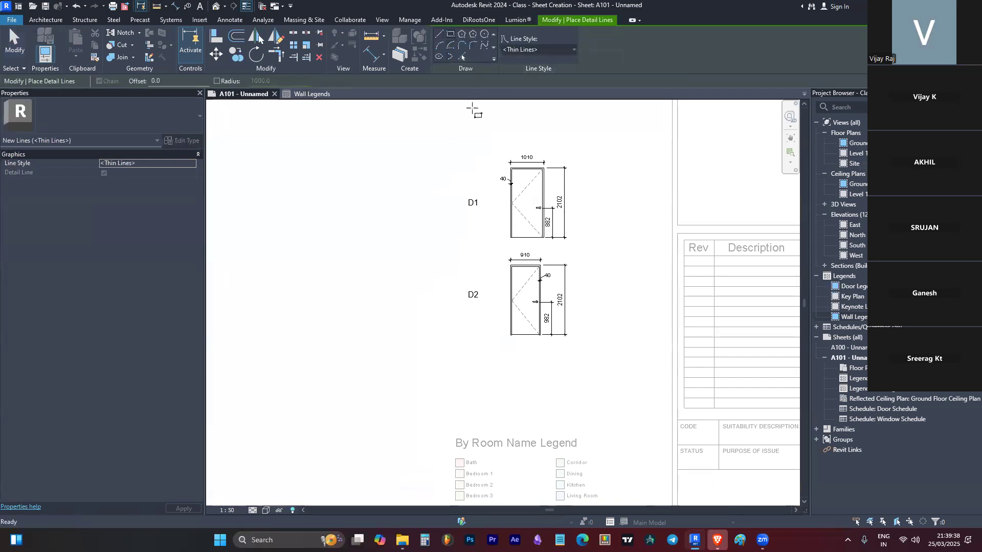
left_click(429, 149)
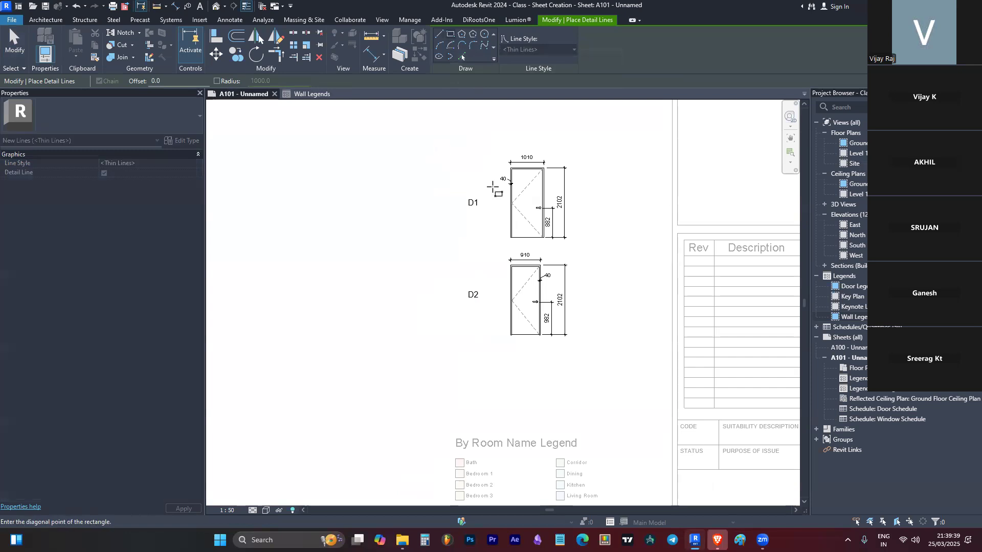
left_click(665, 346)
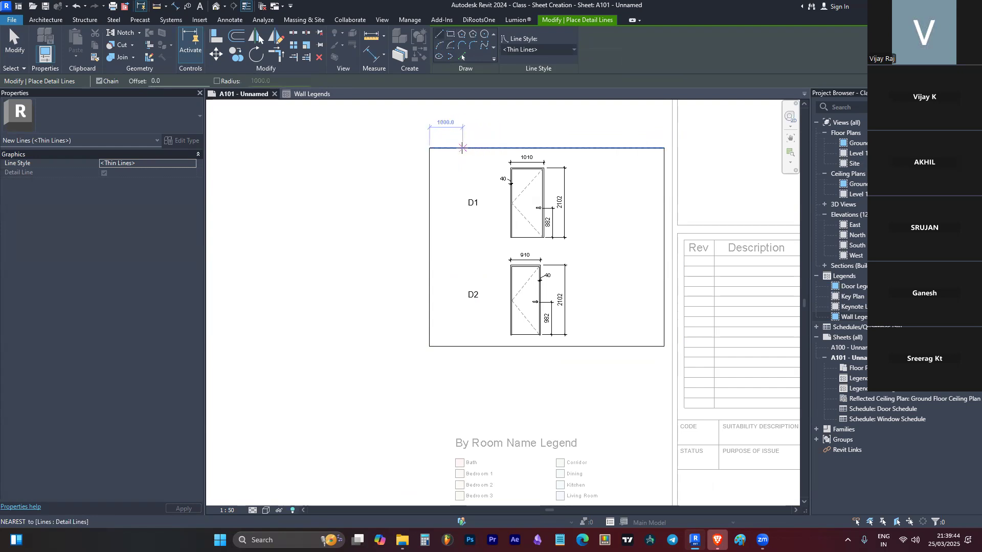
Step: Draw three vertical detail lines through the frame, making the label column about 1000 mm, the elevation column 2900 mm and the last column 2300 mm wide
left_click(460, 148)
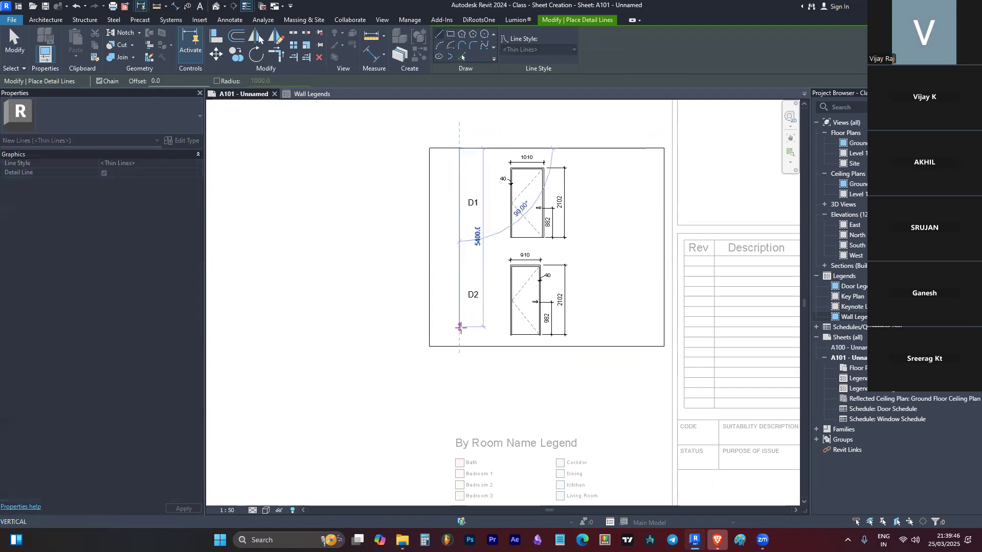
left_click(459, 346)
key("Escape")
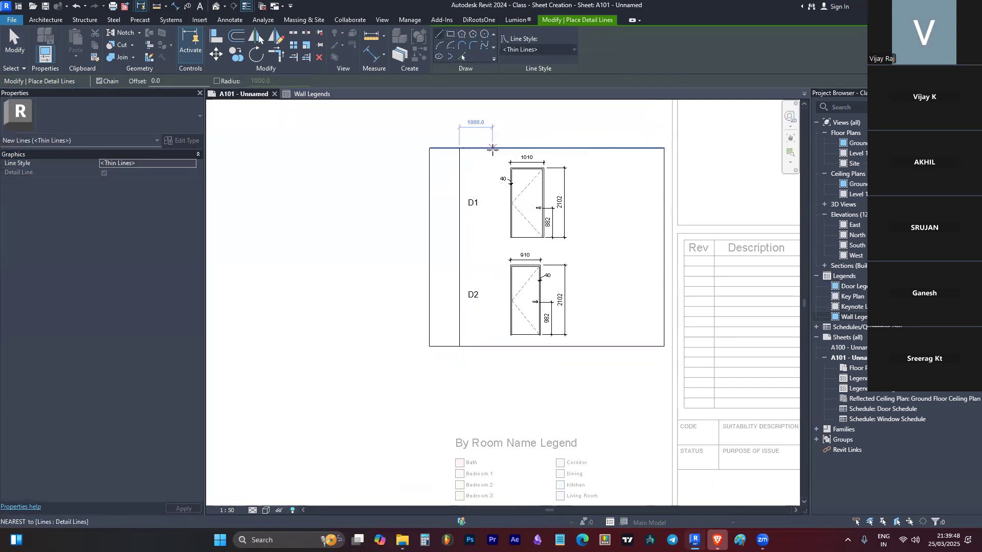
left_click(493, 148)
left_click(492, 343)
key("Escape")
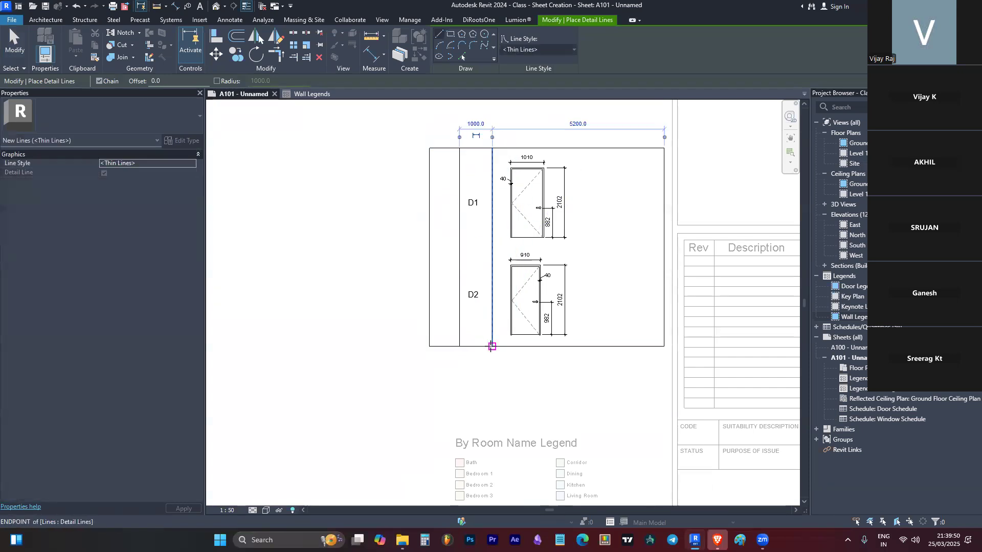
left_click(588, 148)
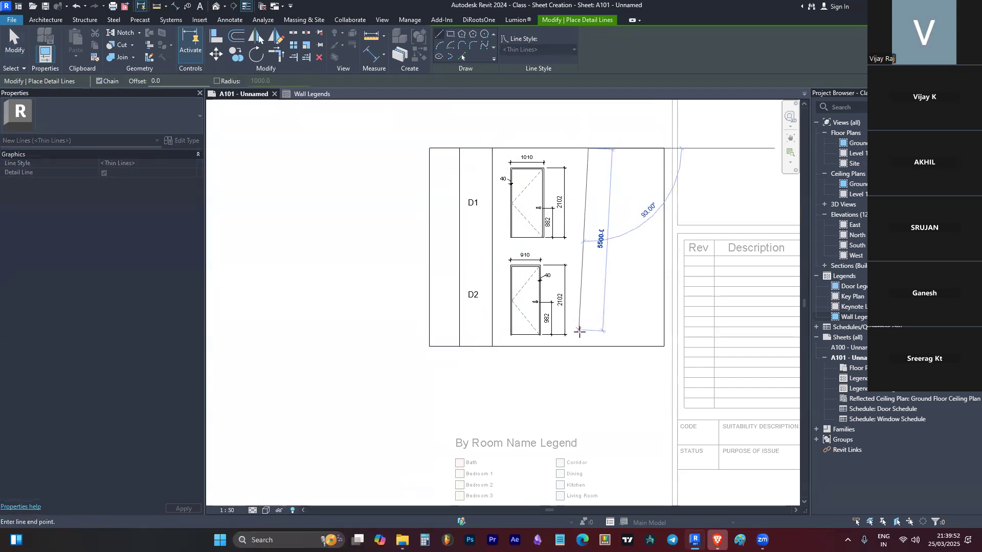
left_click(588, 346)
key("Escape")
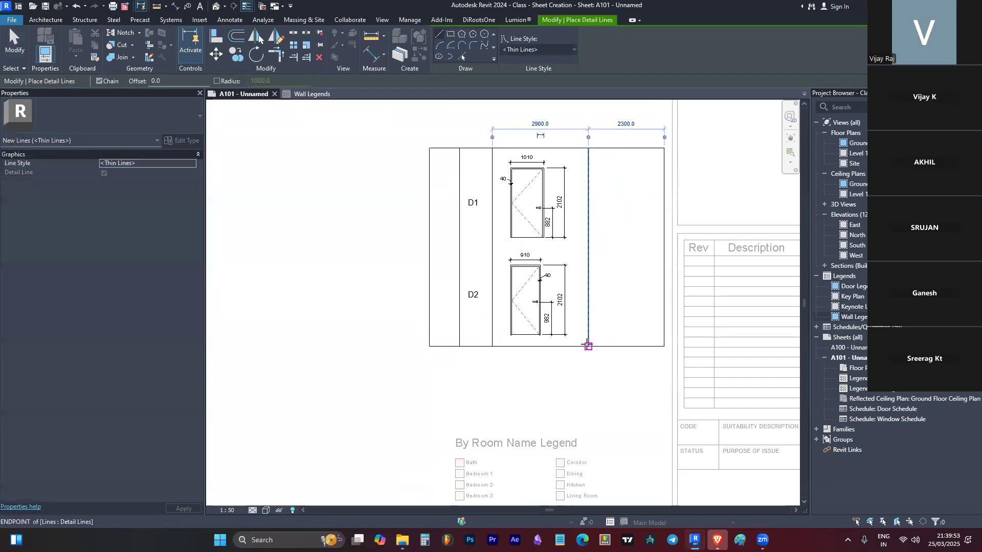
Step: Draw a horizontal detail line across the full frame at mid-height, separating the D1 and D2 rows
left_click(429, 247)
left_click(663, 248)
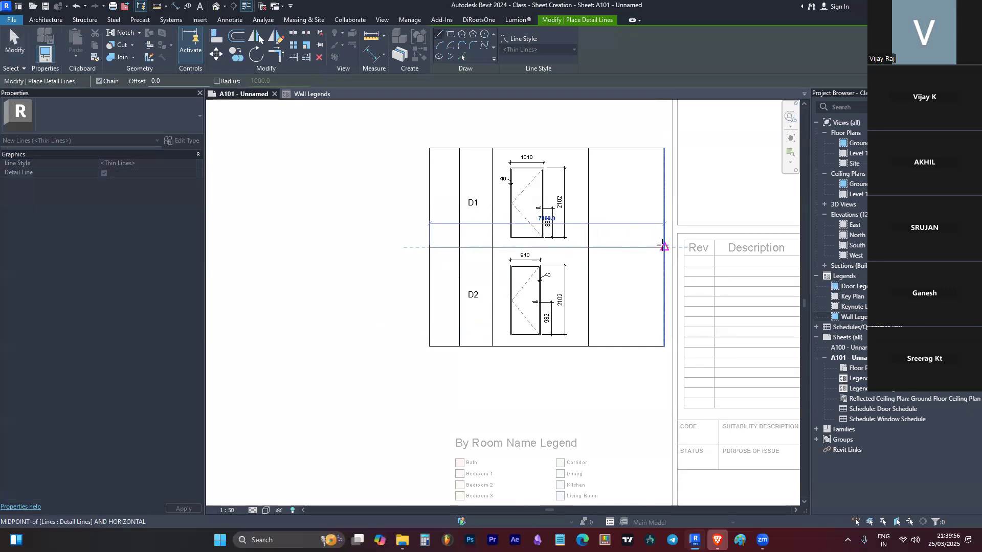
key("Escape")
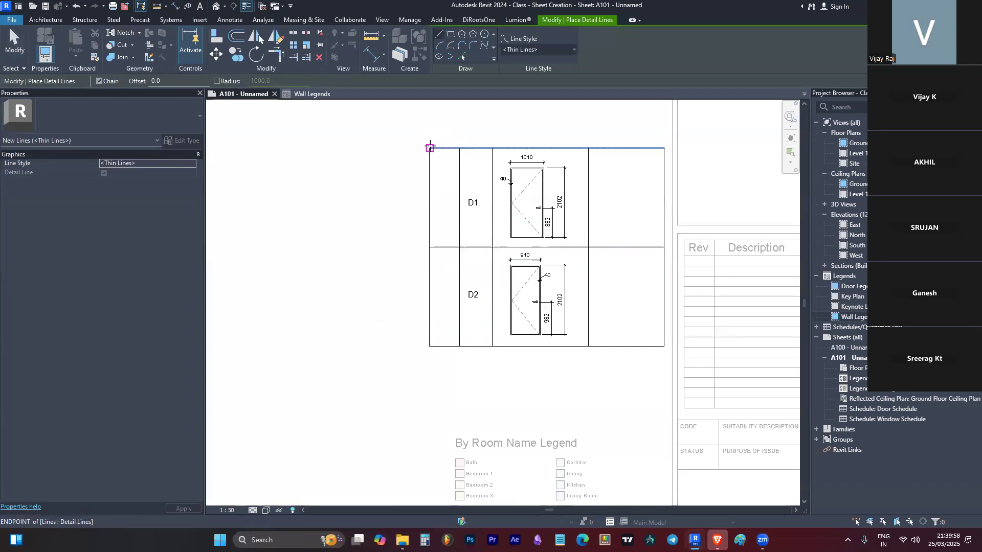
Step: Add a header row about 700 mm high on top of the table with detail lines and close its left corner
left_click(430, 148)
left_click(430, 126)
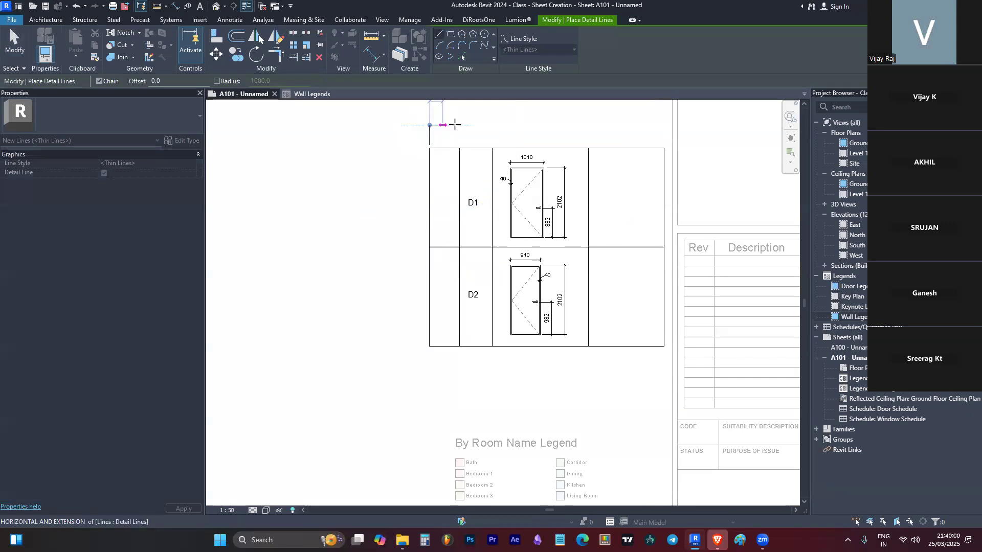
left_click(664, 125)
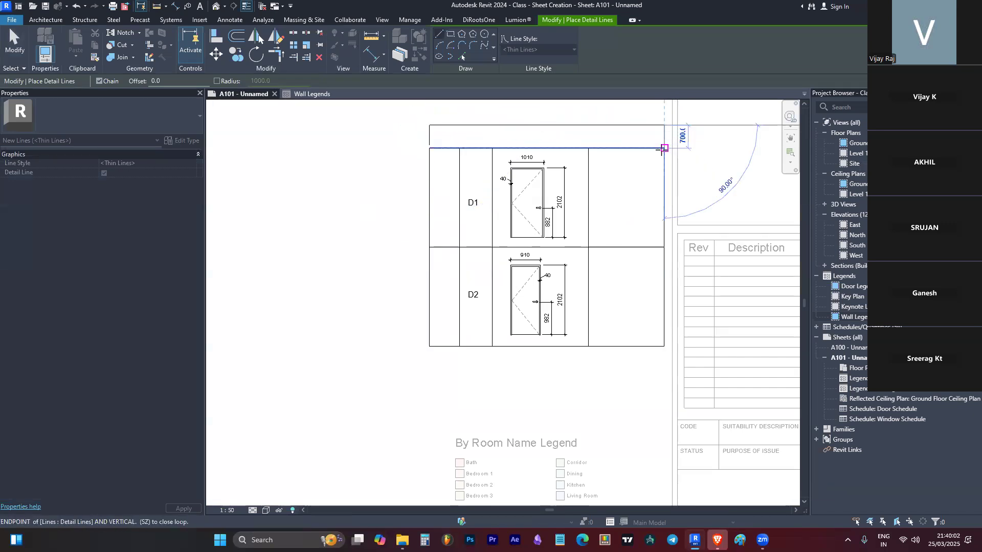
left_click(664, 148)
key("Escape")
key("Escape")
left_click(434, 147)
left_click_drag(434, 147, 432, 149)
key("Escape")
scroll(518, 244, "down", 3)
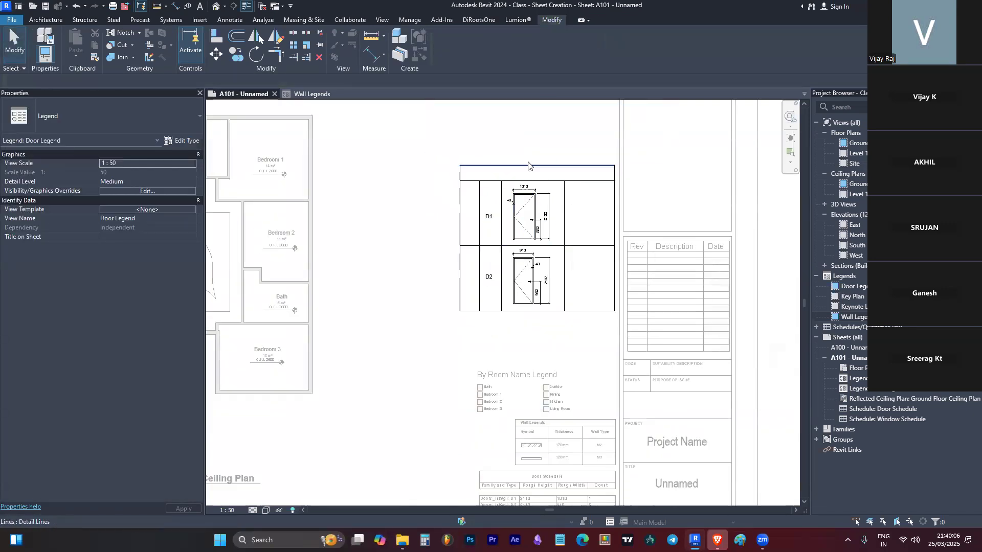
Step: Extend the three vertical column lines up through the header row to its top edge
scroll(509, 144, "up", 4)
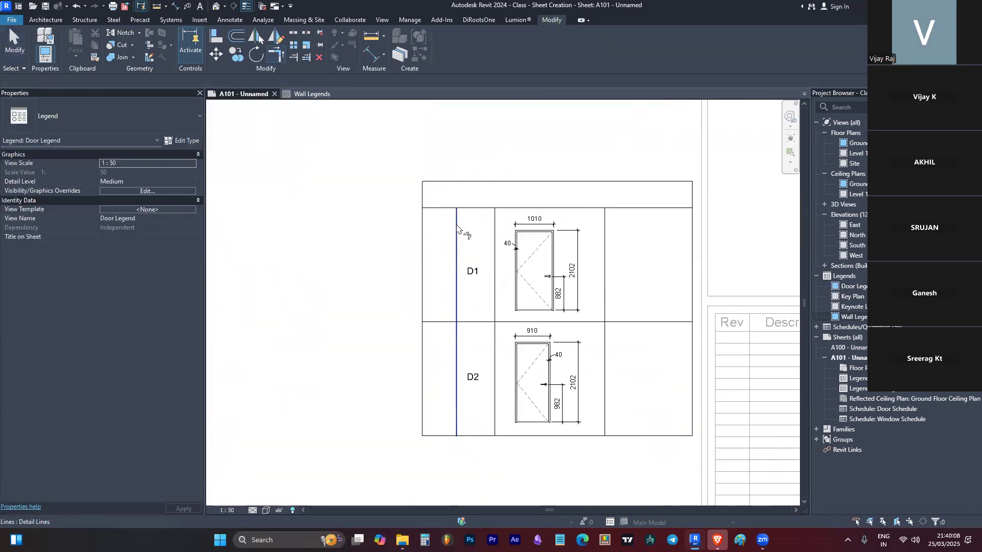
key("t")
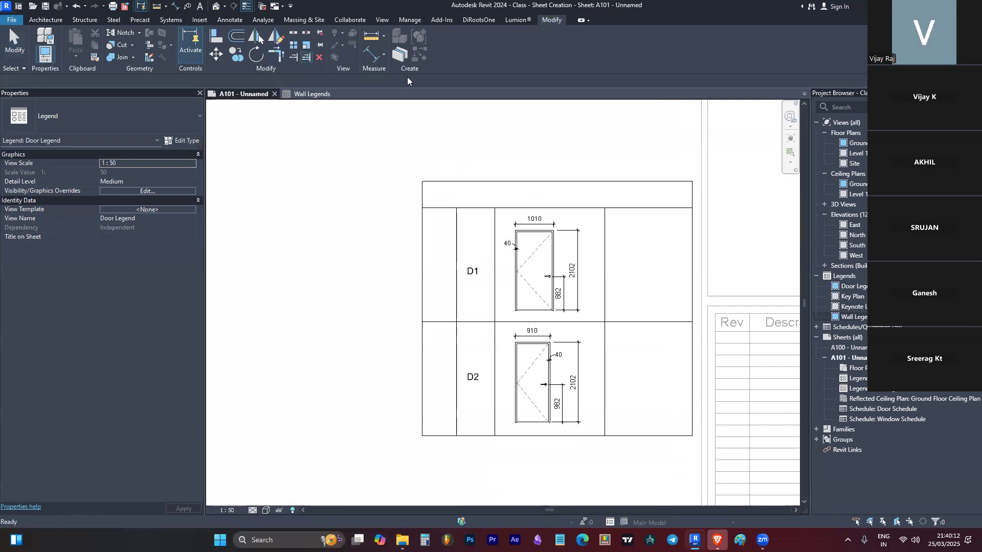
left_click(454, 238)
left_click(494, 231)
left_click(605, 232)
key("Escape")
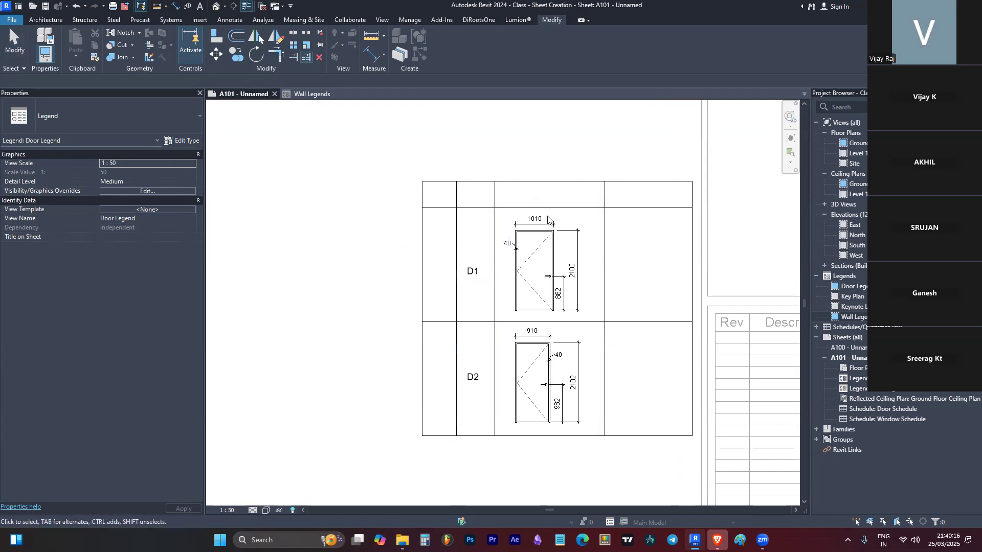
Step: Select the D1 and D2 labels together and nudge them up and right to centre them in their column
scroll(485, 255, "down", 3)
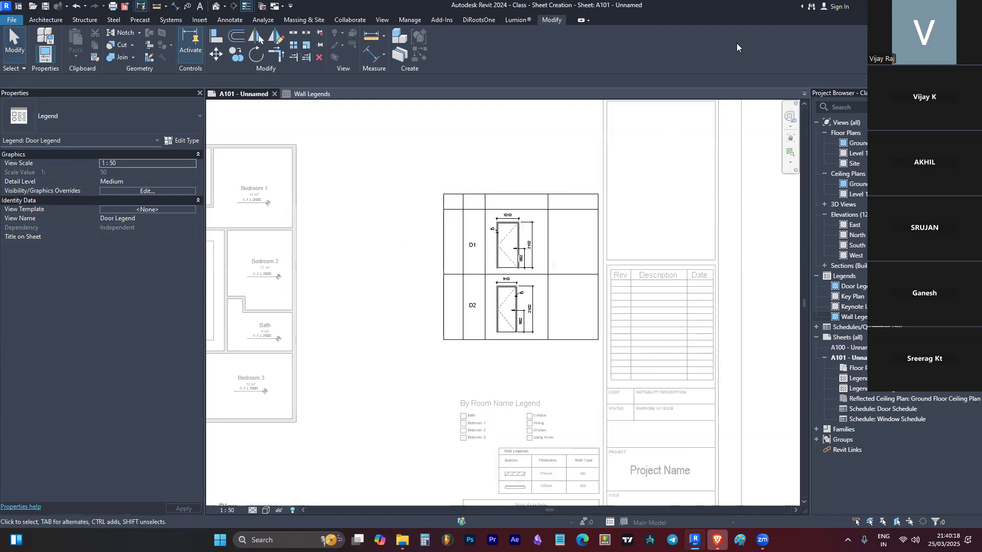
scroll(512, 236, "down", 3)
scroll(690, 321, "down", 2)
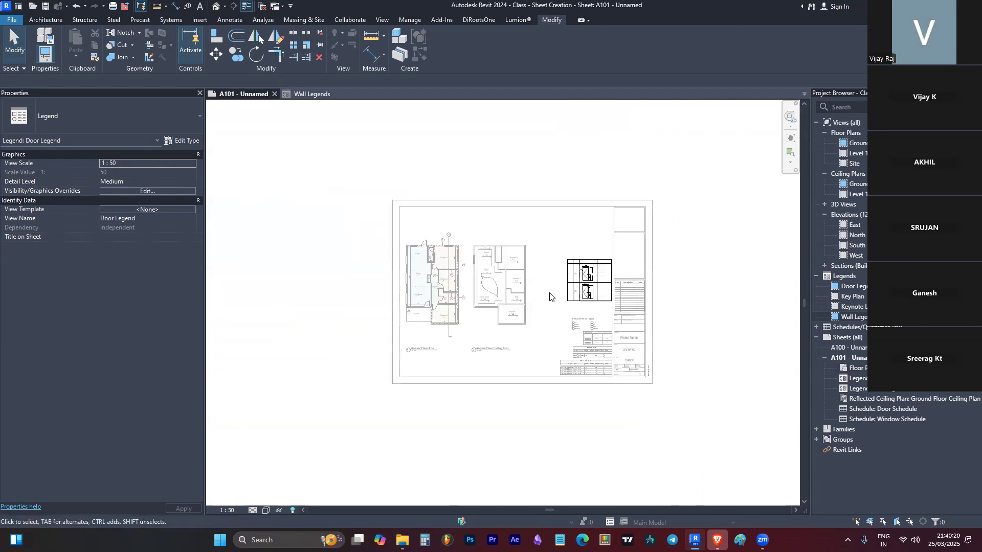
scroll(533, 278, "up", 5)
scroll(583, 404, "up", 2)
scroll(562, 368, "down", 4)
scroll(532, 255, "up", 5)
left_click(522, 247)
left_click(522, 381, "ctrl")
scroll(516, 271, "up", 2)
key("Up")
key("Right")
key("Right")
key("Right")
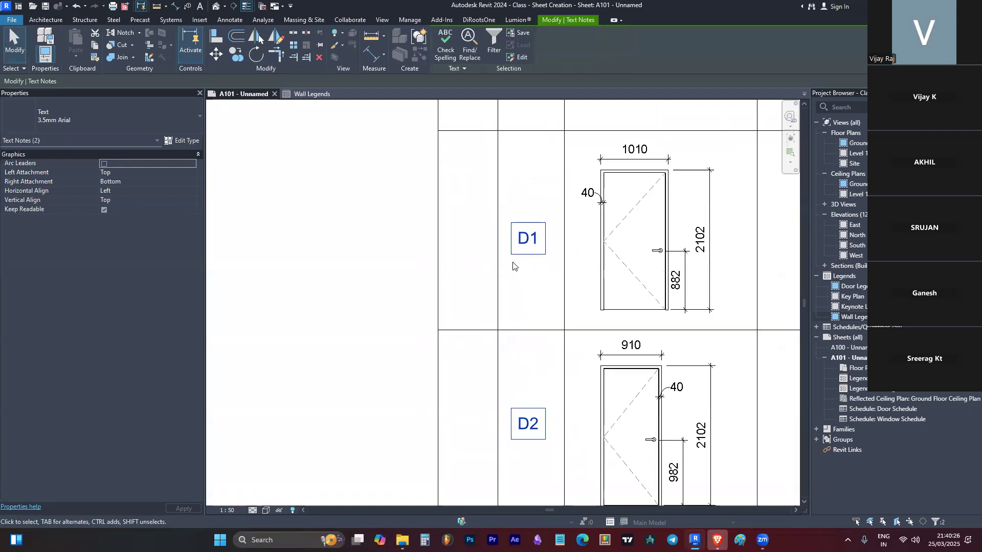
Step: Add the text note "Door Type" in the header row above the D1 and D2 label column
scroll(532, 324, "down", 3)
key("Escape")
scroll(543, 257, "up", 2)
scroll(509, 231, "up", 1)
key("t")
key("x")
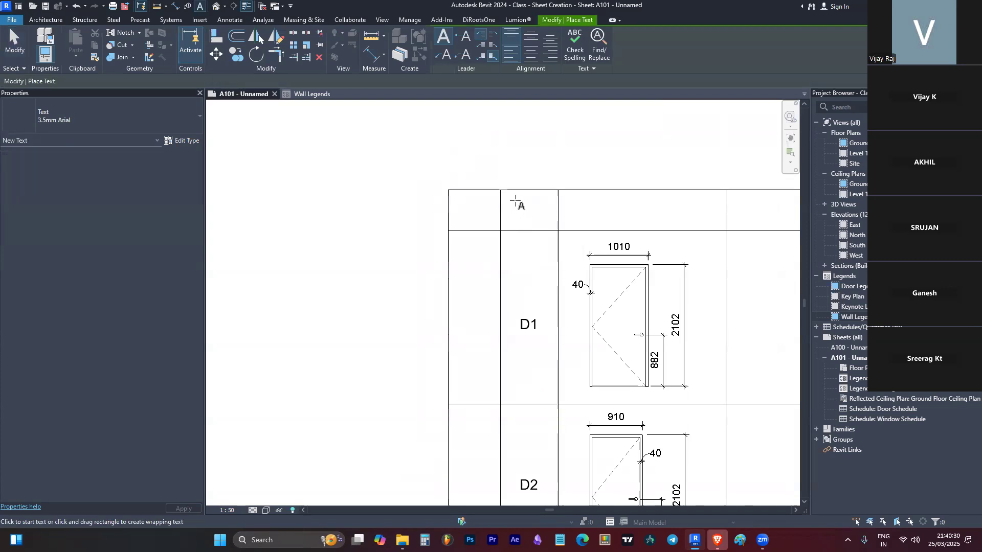
left_click(514, 201)
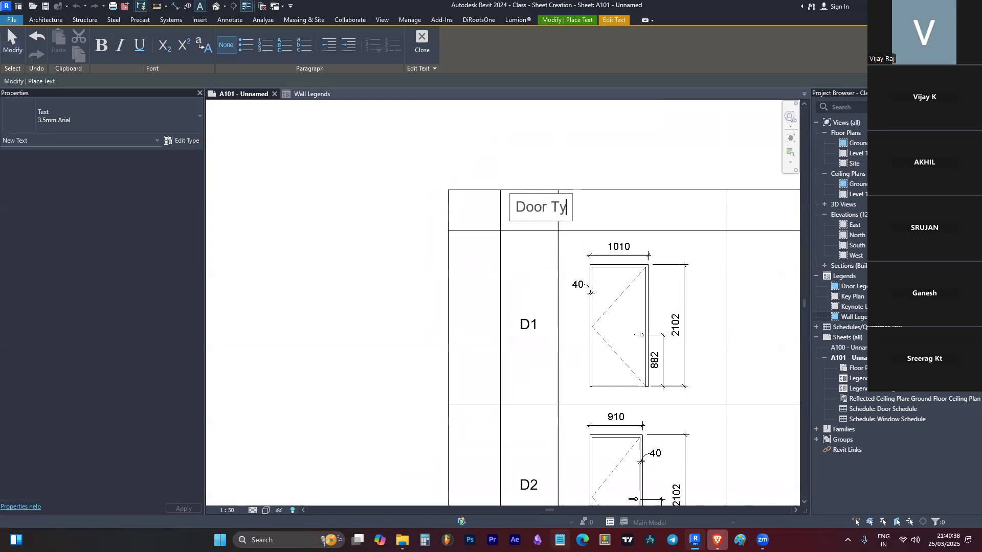
left_click(587, 133)
key("Escape")
key("Escape")
Step: Change the Door Type heading to the 2.5mm Arial type and centre it in its header cell
left_click(521, 209)
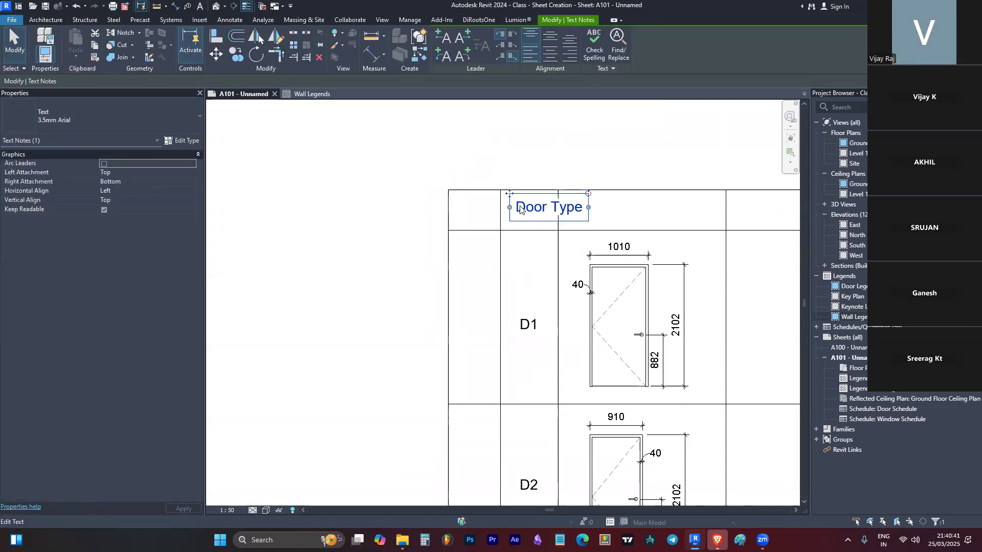
left_click(77, 111)
left_click(54, 170)
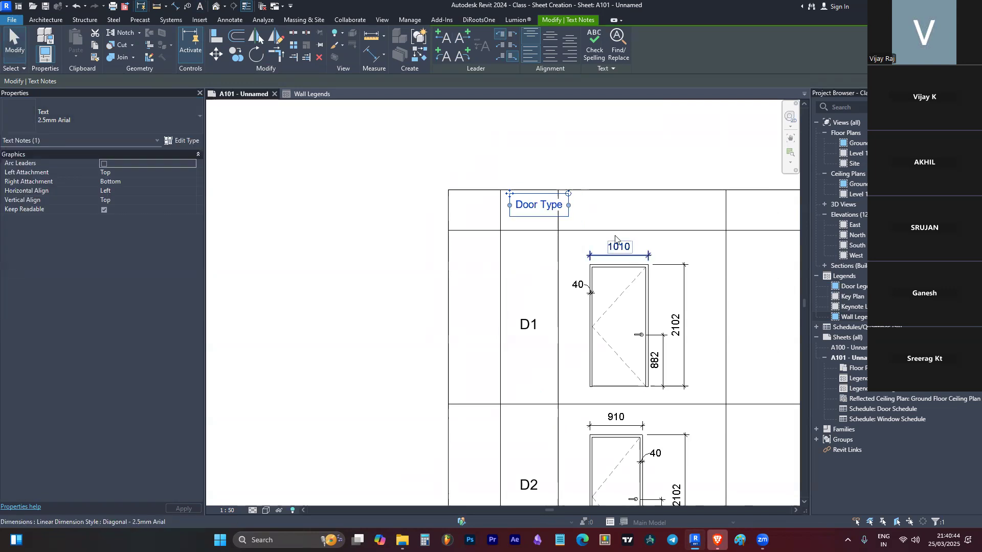
scroll(544, 203, "up", 2)
left_click_drag(485, 193, 481, 198)
left_click(385, 207)
scroll(384, 207, "down", 3)
scroll(527, 211, "up", 2)
left_click(430, 204)
left_click_drag(393, 196, 390, 194)
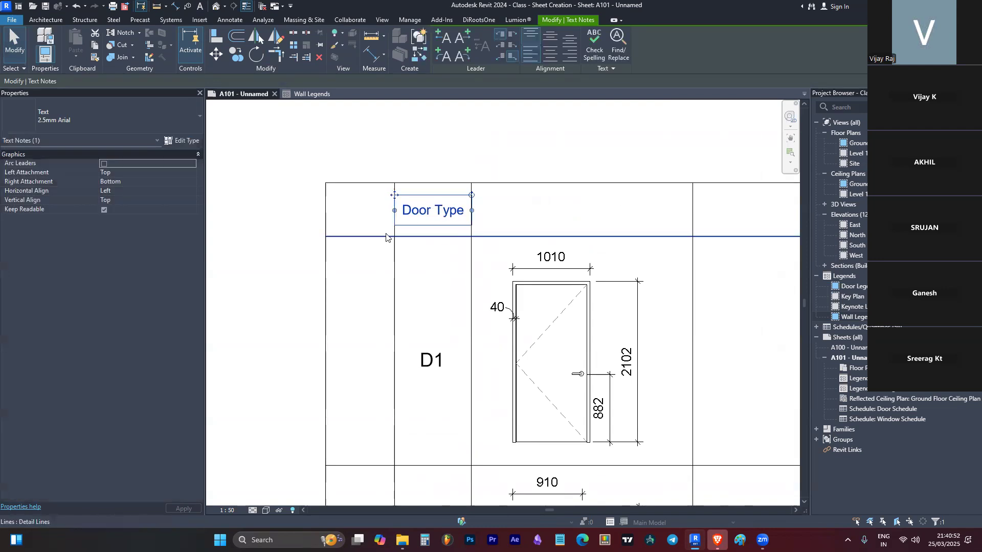
Step: Switch the Door Type heading to 2.5mm Arial Bold and keep it centred in its cell
scroll(385, 234, "down", 2)
left_click(135, 118)
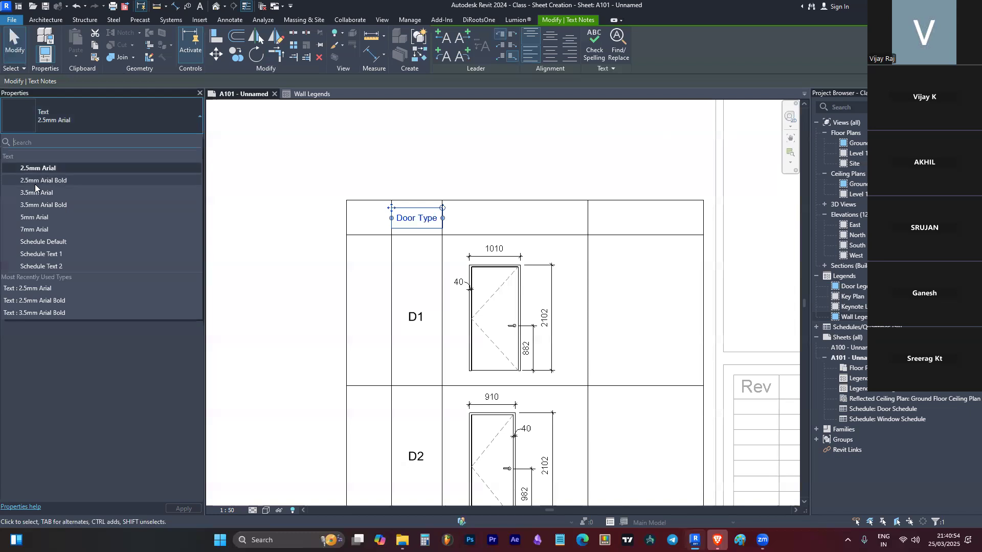
left_click(65, 181)
scroll(406, 223, "up", 3)
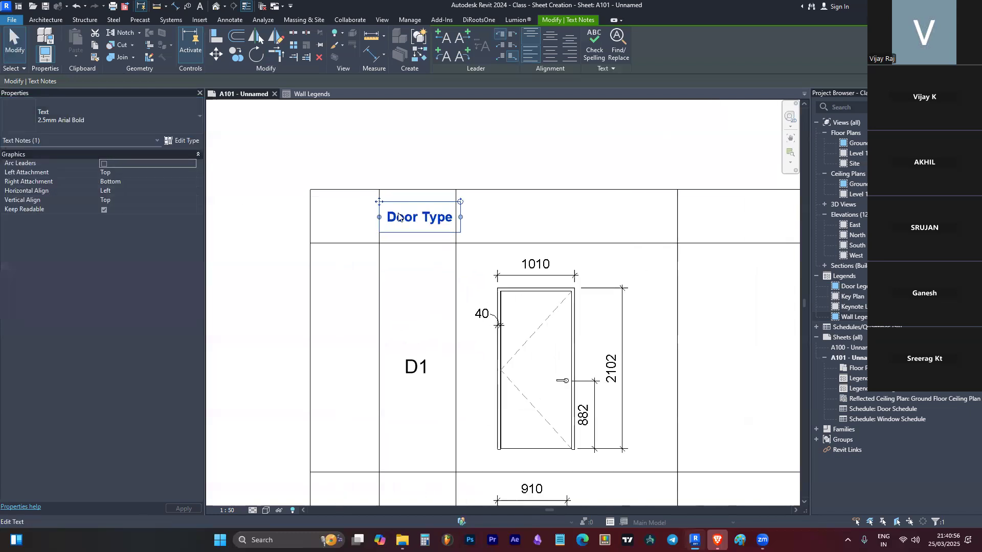
scroll(406, 222, "down", 3)
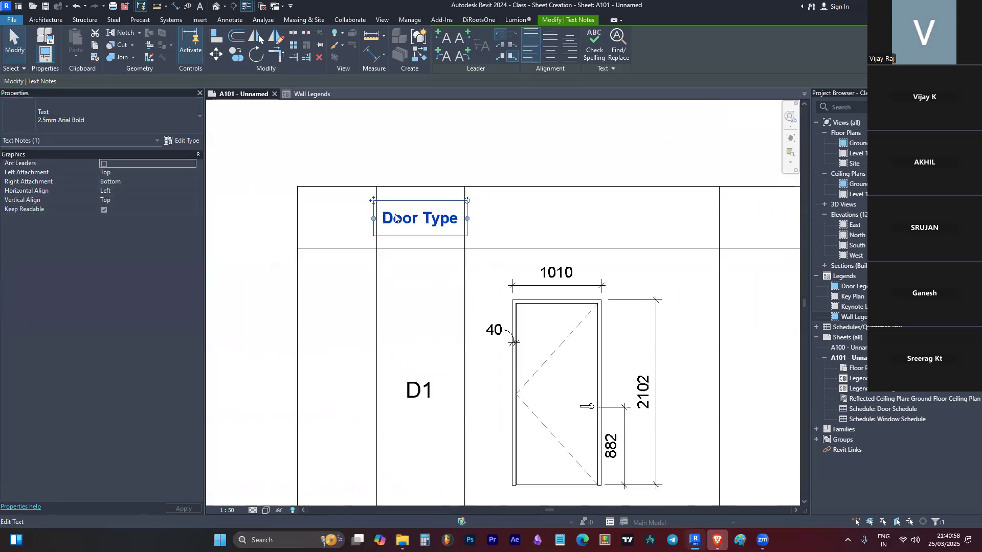
Step: Copy the Door Type heading into the header cell above the door elevations and change its text to "Door Details"
left_click_drag(381, 200, 473, 208, "ctrl")
scroll(509, 216, "up", 2)
double_click(509, 216)
double_click(523, 220)
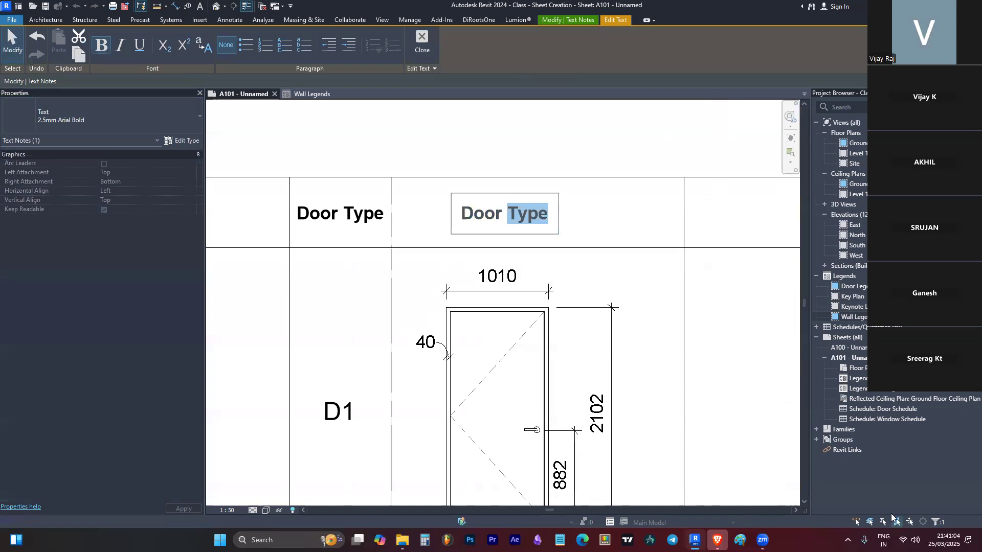
type("Details")
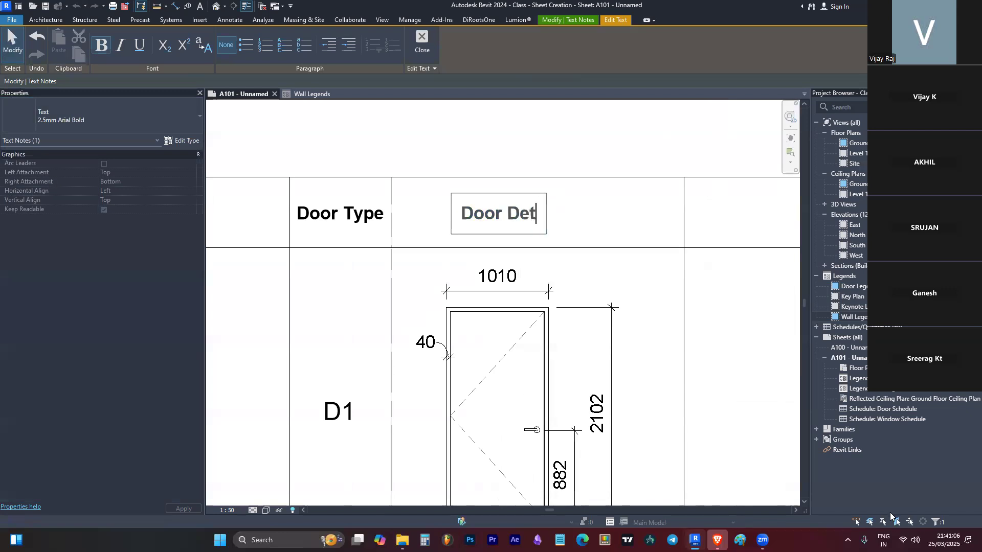
left_click(472, 273)
Step: Copy the Door Details heading into the last column's header cell and change its text to "Comments"
scroll(423, 188, "down", 3)
left_click_drag(438, 189, 571, 189, "ctrl")
double_click(595, 199)
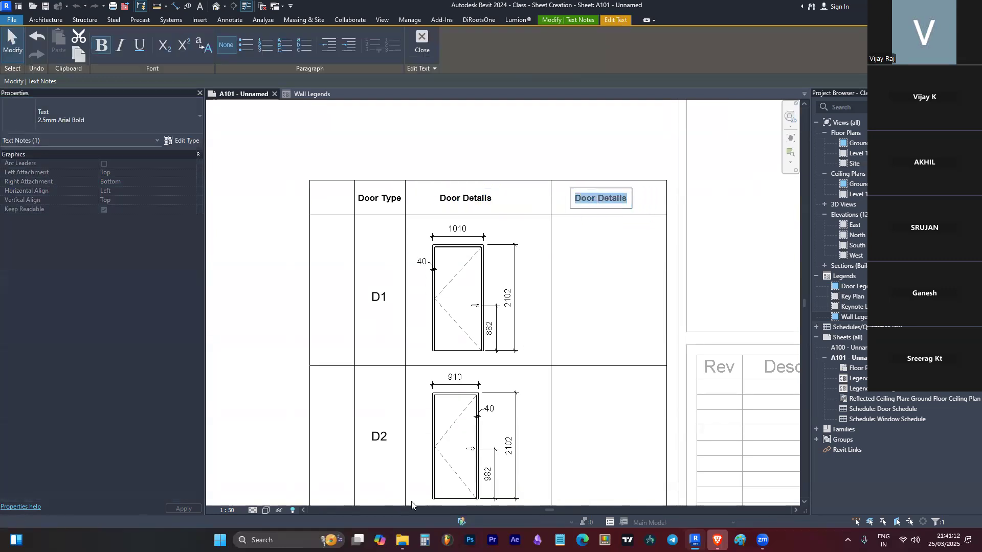
type("Co")
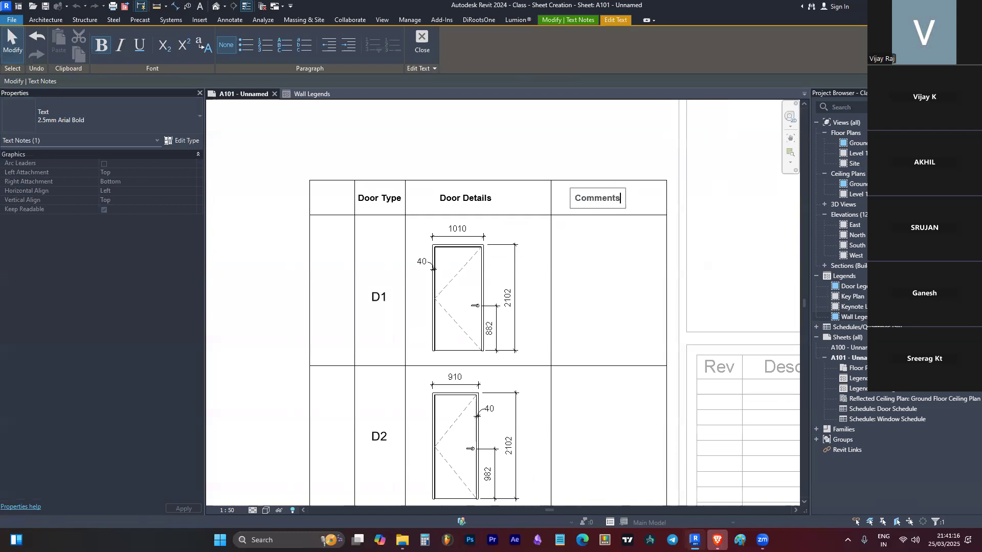
type("mments")
left_click(499, 270)
Step: Copy the Comments heading into the first column's header cell, change its text to "Sl.no" and centre it
left_click_drag(621, 198, 303, 188, "ctrl")
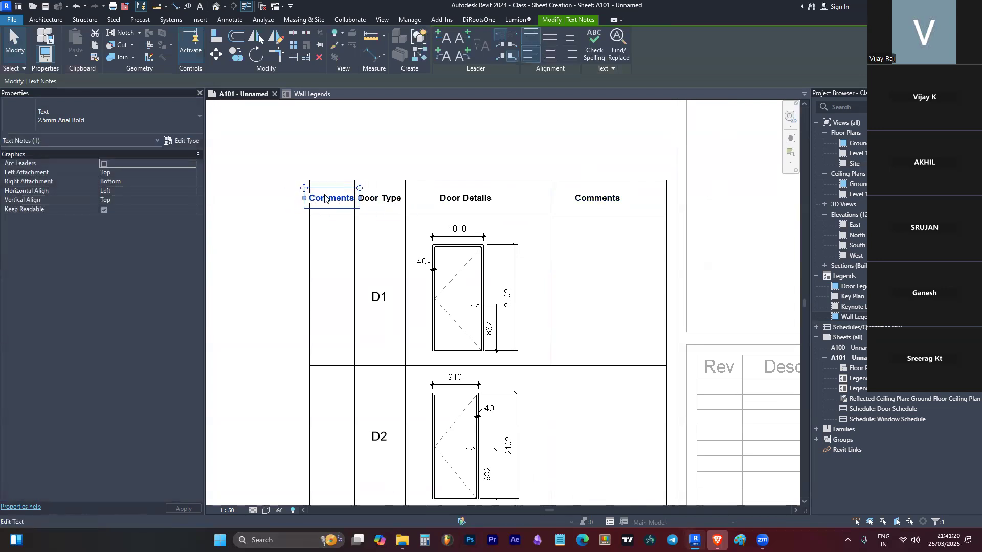
double_click(324, 198)
type("sl")
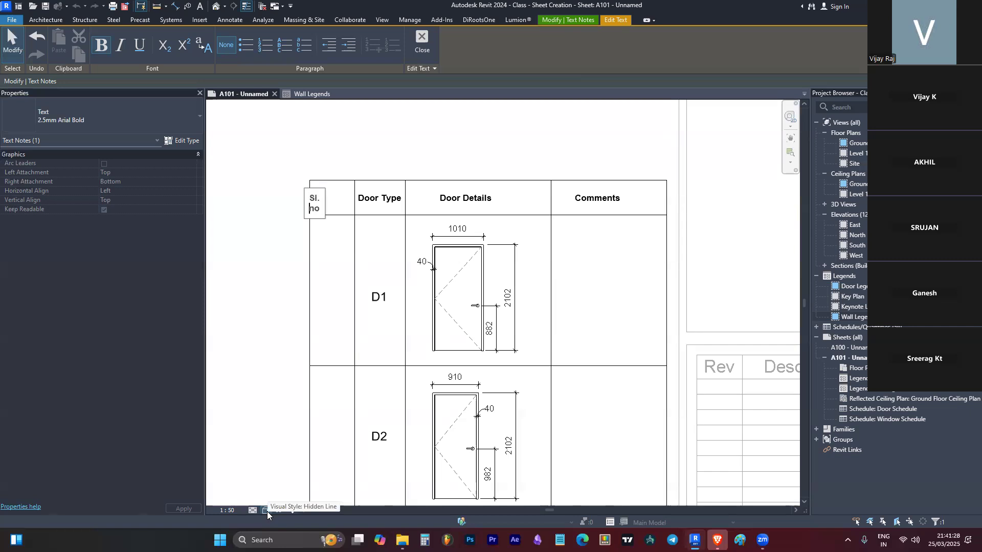
left_click(281, 274)
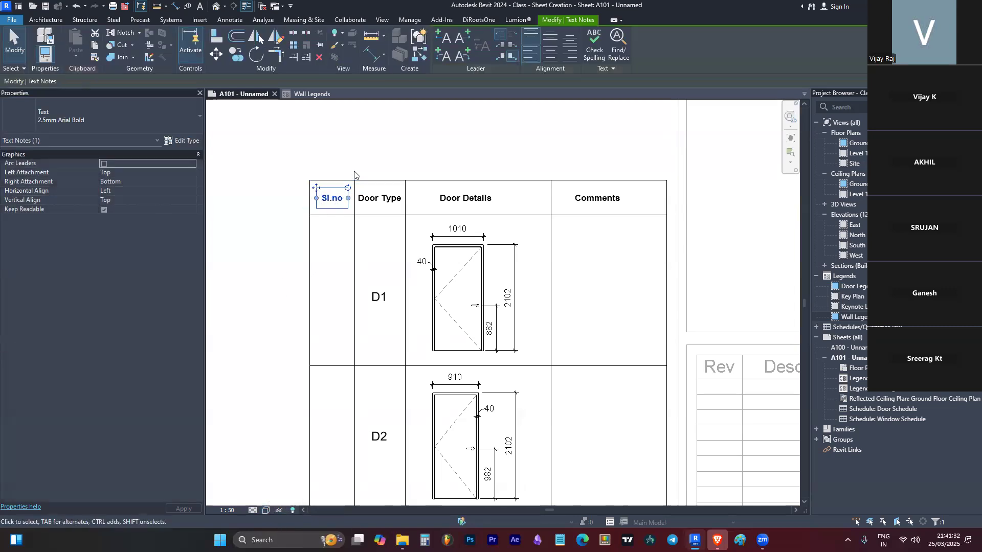
Step: Copy the D1 and D2 labels together into the Sl.no column
scroll(396, 310, "down", 4)
scroll(396, 309, "up", 1)
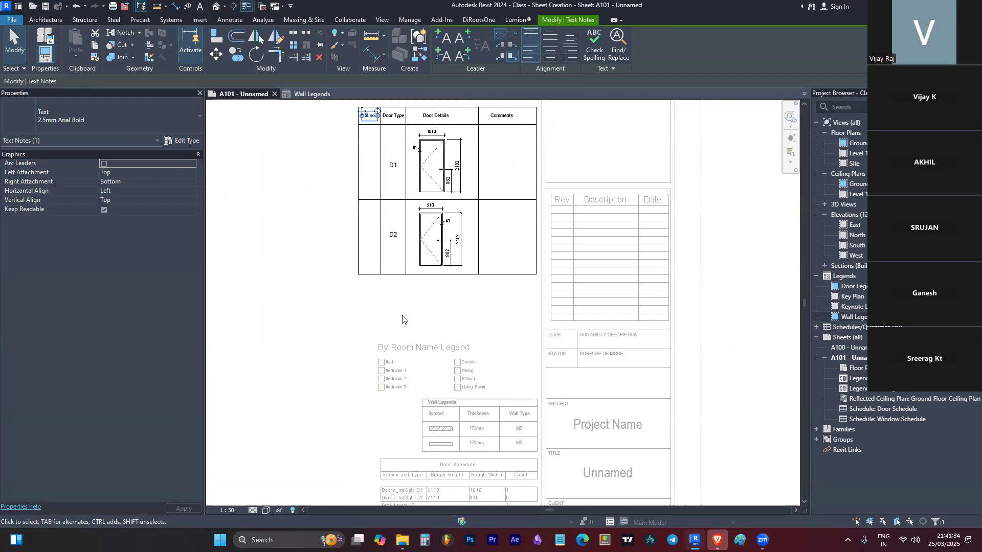
scroll(362, 120, "up", 2)
left_click(401, 159)
scroll(381, 152, "up", 4)
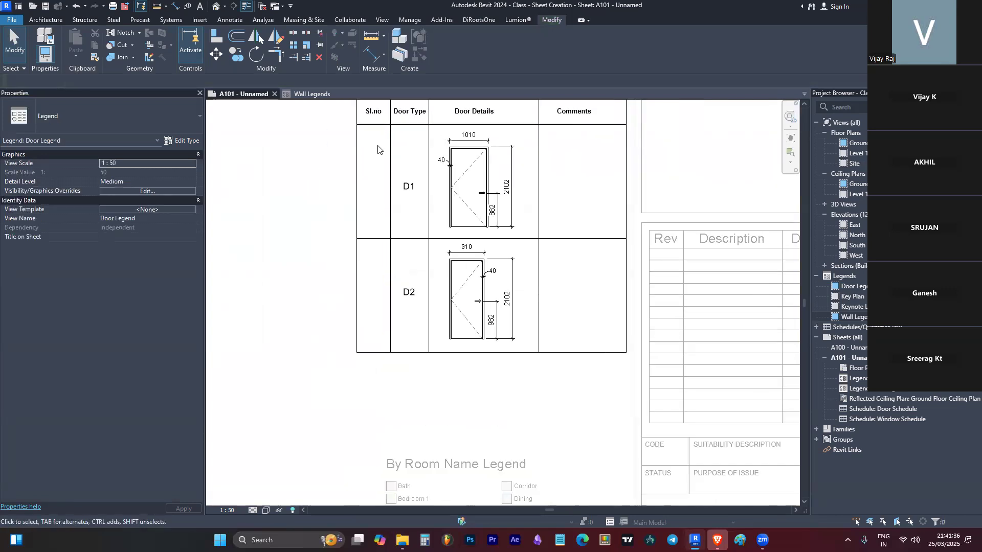
scroll(381, 226, "down", 2)
left_click(405, 204)
left_click(404, 306, "ctrl")
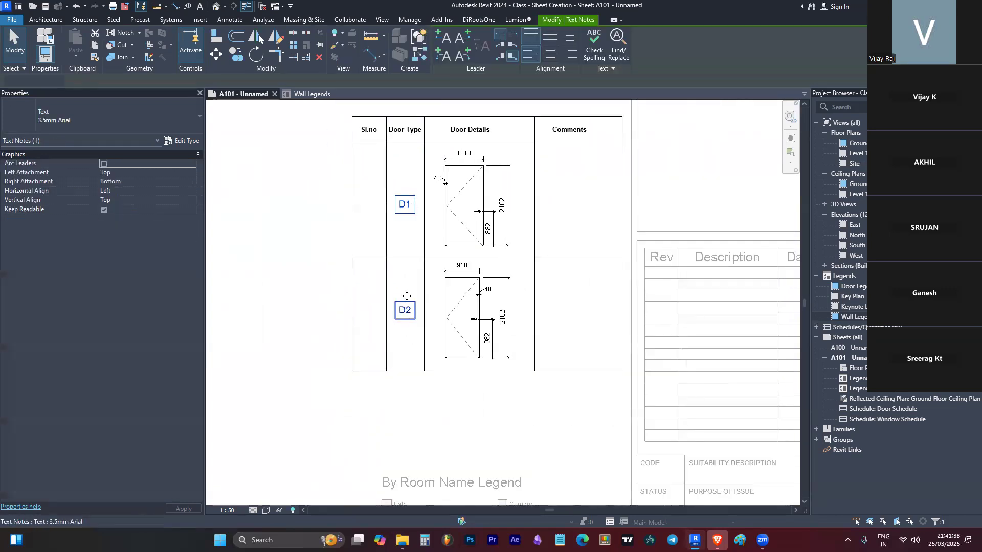
left_click_drag(404, 303, 361, 306, "ctrl")
scroll(360, 225, "up", 3)
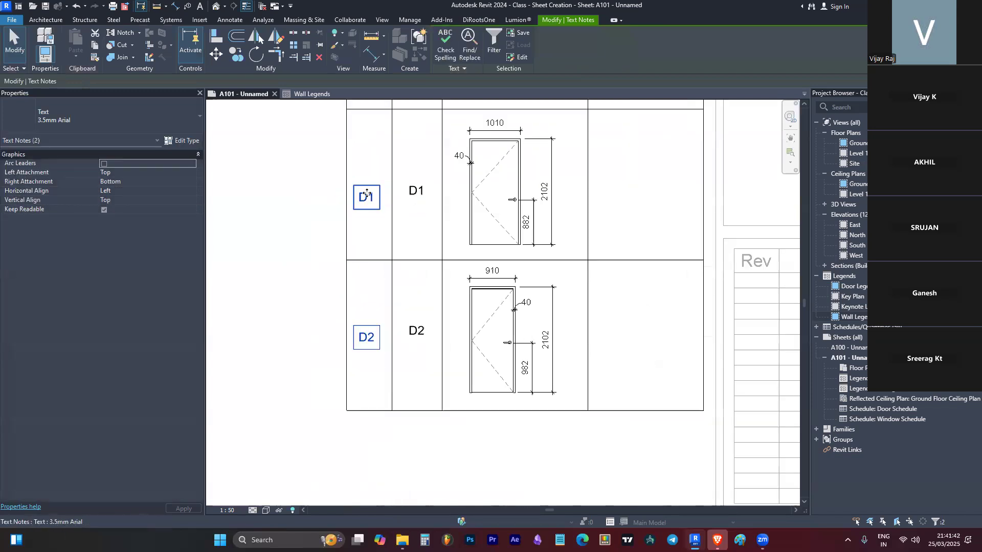
Step: Change the copied labels in the Sl.no column to "1" and "2"
double_click(370, 202)
key("BackSpace")
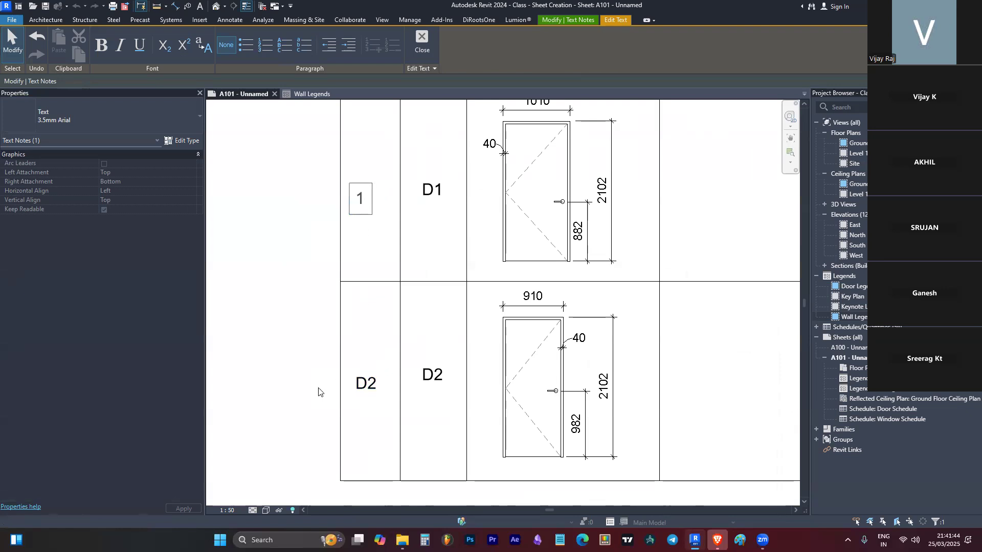
left_click(366, 383)
double_click(365, 383)
key("BackSpace")
left_click(278, 362)
Step: Align the numbers 1 and 2 with the D1 and D2 labels and centre them in the Sl.no column
left_click_drag(350, 368, 350, 359)
left_click(360, 198)
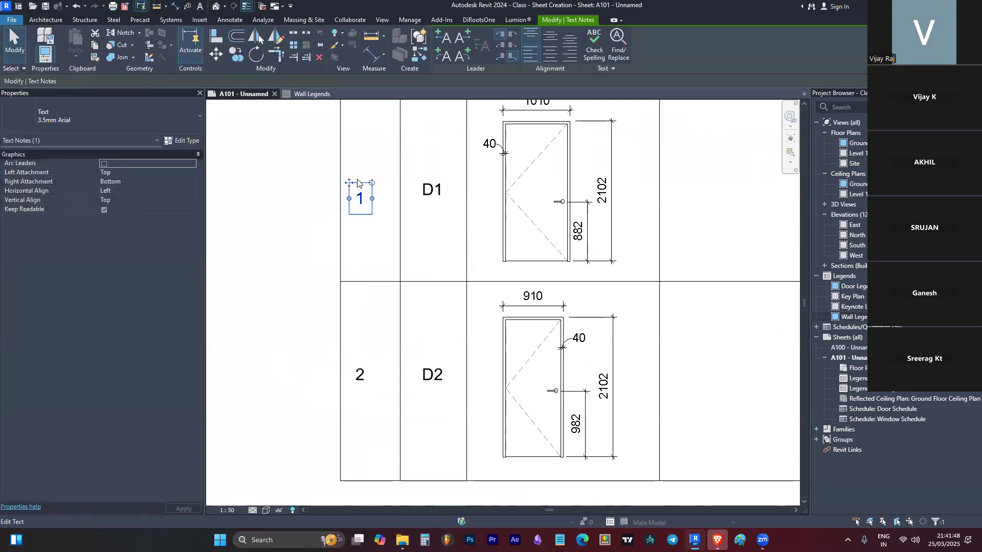
left_click_drag(360, 198, 360, 190)
left_click(383, 213)
scroll(380, 245, "down", 5)
scroll(380, 236, "up", 3)
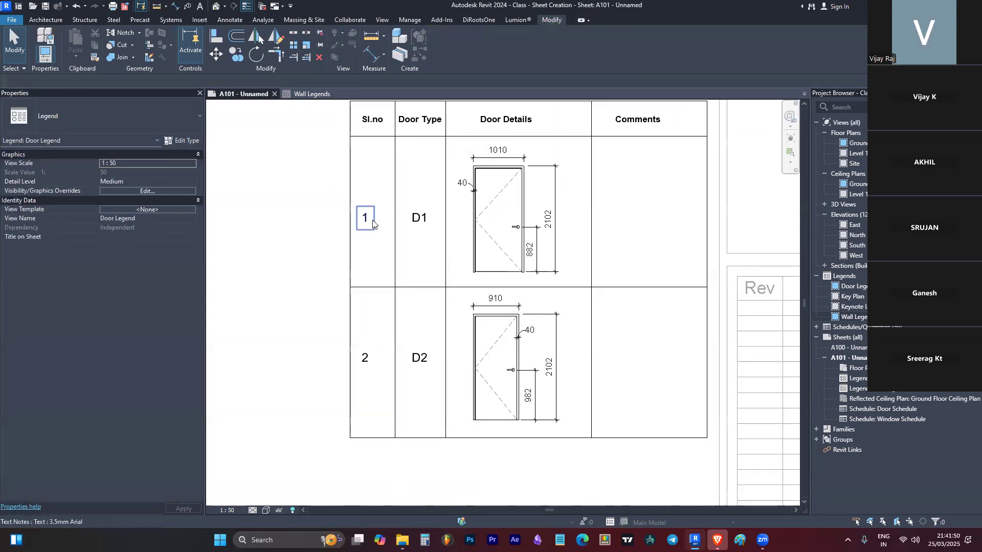
left_click(371, 224)
left_click(368, 357, "ctrl")
left_click_drag(360, 343, 372, 351)
left_click(455, 305)
Step: Move the header row's lower line up to set the row height to 600 mm
scroll(460, 306, "down", 5)
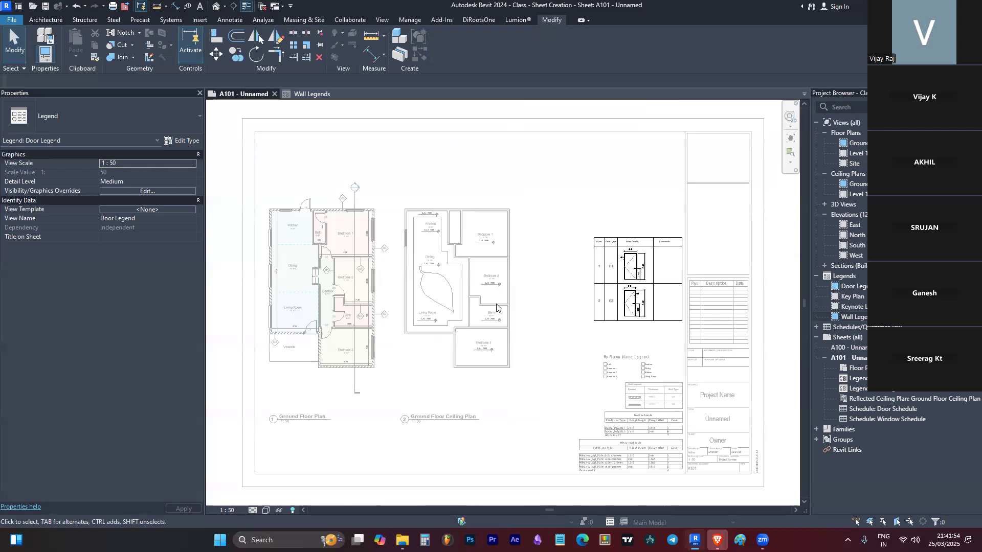
scroll(624, 251, "up", 5)
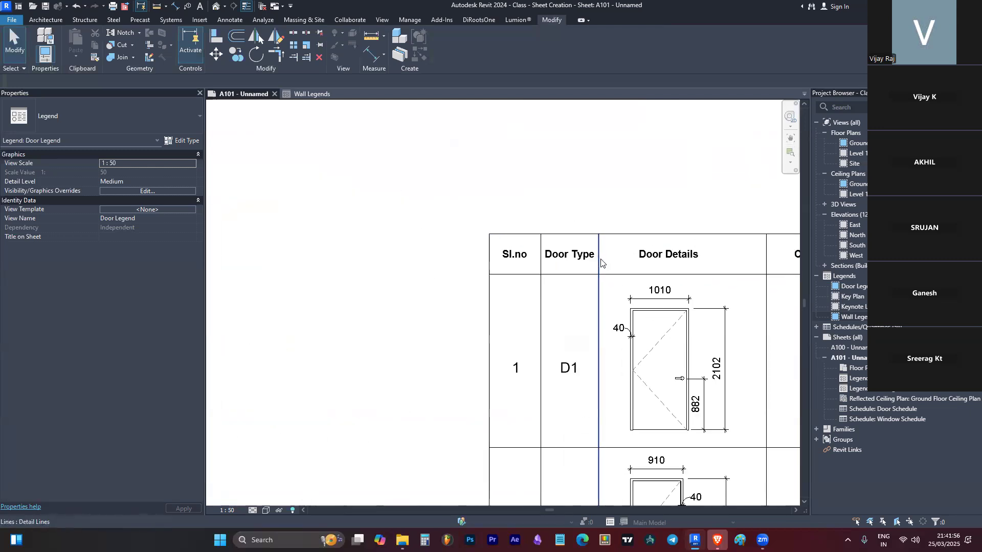
left_click(562, 277)
scroll(562, 277, "down", 3)
scroll(521, 266, "up", 2)
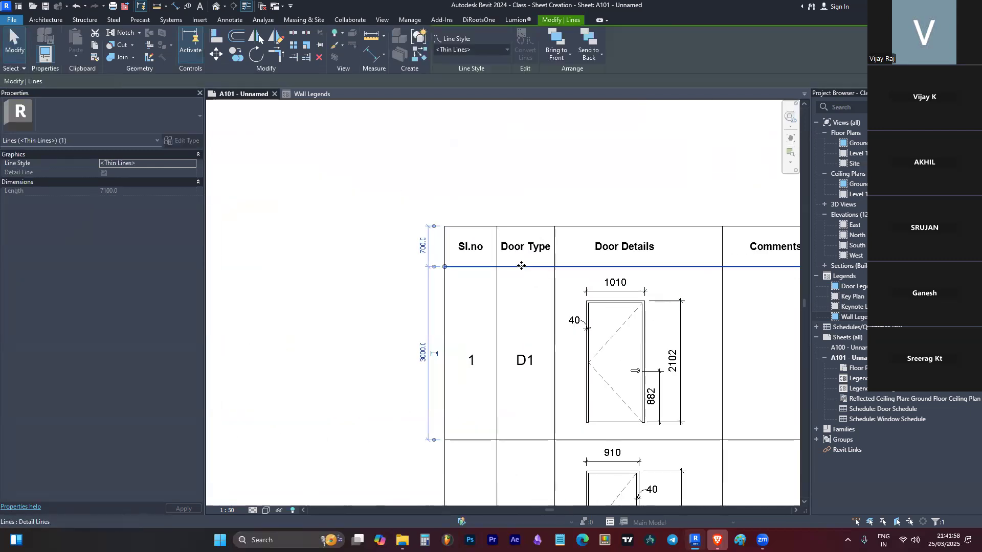
left_click_drag(522, 266, 521, 257)
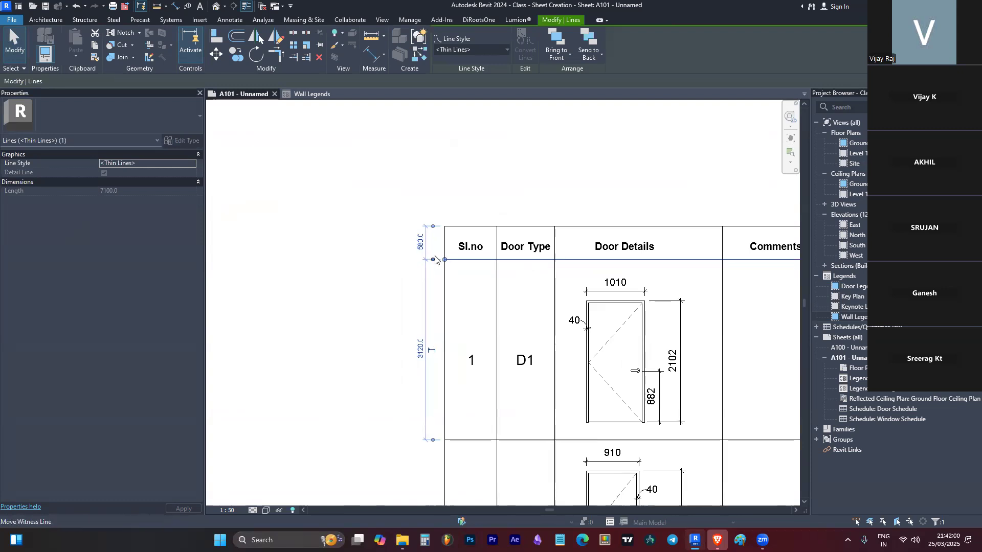
type("600")
key("Return")
Step: Select all four column headings and nudge them up to centre them vertically in the header row
scroll(474, 233, "down", 1)
middle_click_drag(474, 232, 409, 268)
scroll(410, 269, "up", 1)
left_click(409, 283)
left_click(456, 276, "ctrl")
left_click(532, 282, "ctrl")
left_click(693, 281, "ctrl")
scroll(530, 282, "up", 1)
key("Up")
key("Up")
key("Up")
key("Up")
scroll(465, 262, "down", 2)
left_click(524, 256)
Step: Copy the header row's lower line straight up to about 300 mm above the table's top edge
scroll(428, 310, "up", 2)
left_click(450, 303)
scroll(371, 291, "down", 1)
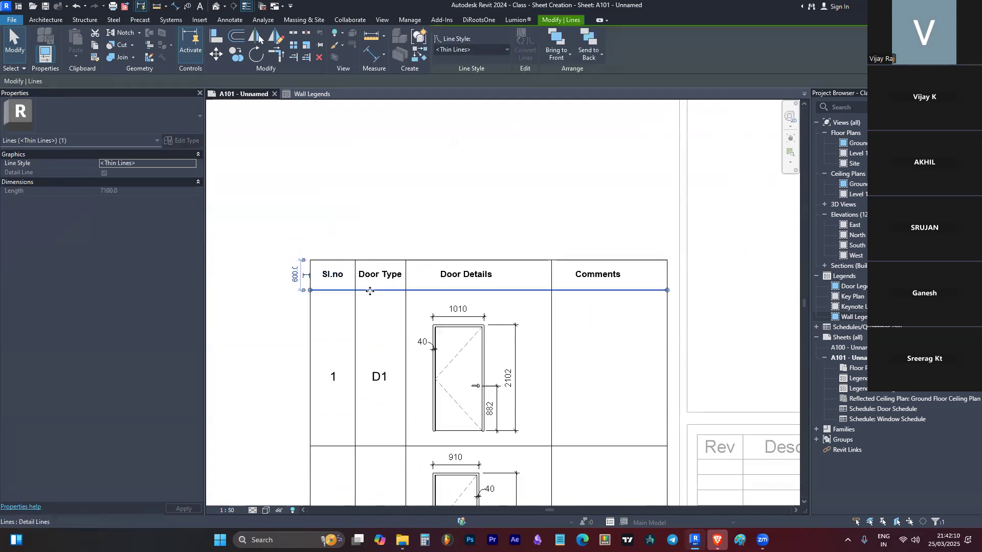
key("c")
key("o")
left_click(310, 290)
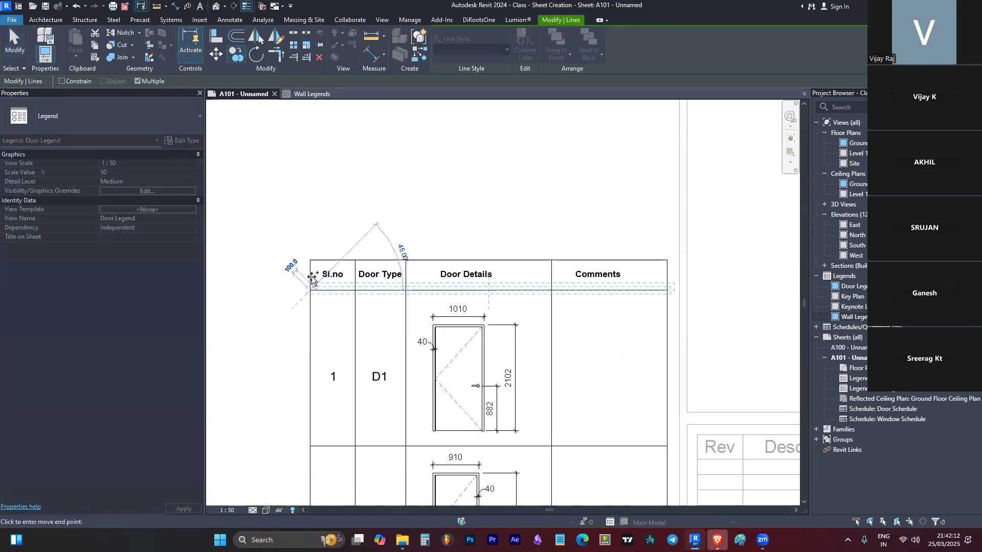
left_click(309, 240)
scroll(316, 265, "up", 3)
key("Escape")
key("Escape")
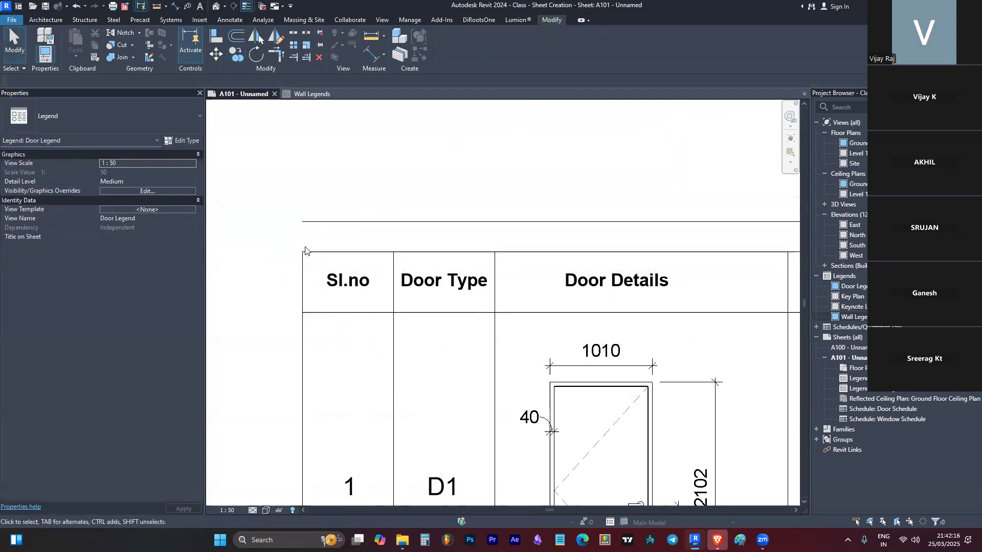
Step: Trim/Extend the table's outer side lines to the copied line, closing a title row above the headings
scroll(305, 248, "down", 1)
left_click(349, 228)
scroll(327, 228, "down", 2)
scroll(583, 236, "up", 6)
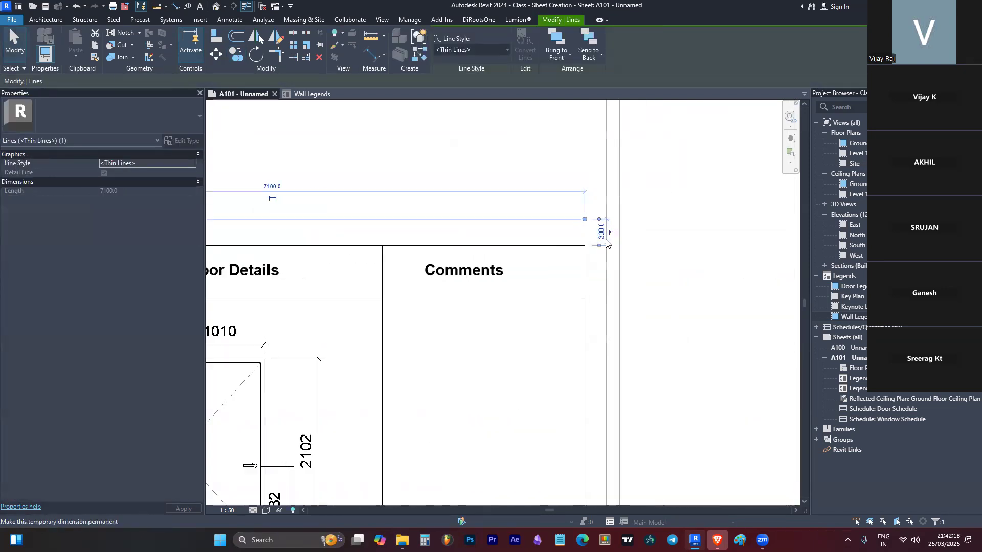
scroll(612, 245, "down", 4)
key("Escape")
scroll(353, 243, "up", 1)
key("t")
key("r")
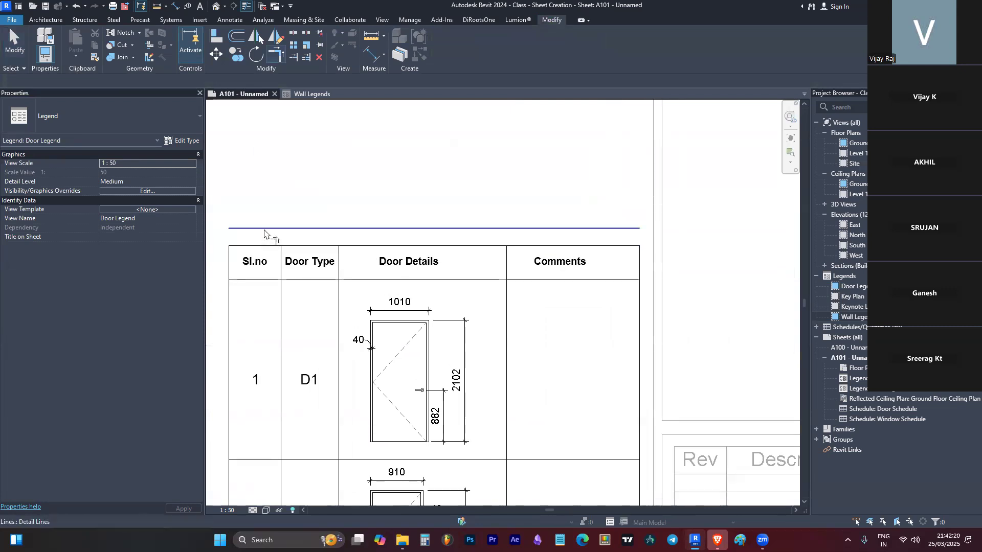
left_click(601, 228)
left_click(640, 316)
key("Escape")
Step: Copy the Sl.no heading straight up into the empty title row of the door legend table
scroll(530, 187, "down", 3)
scroll(374, 224, "up", 3)
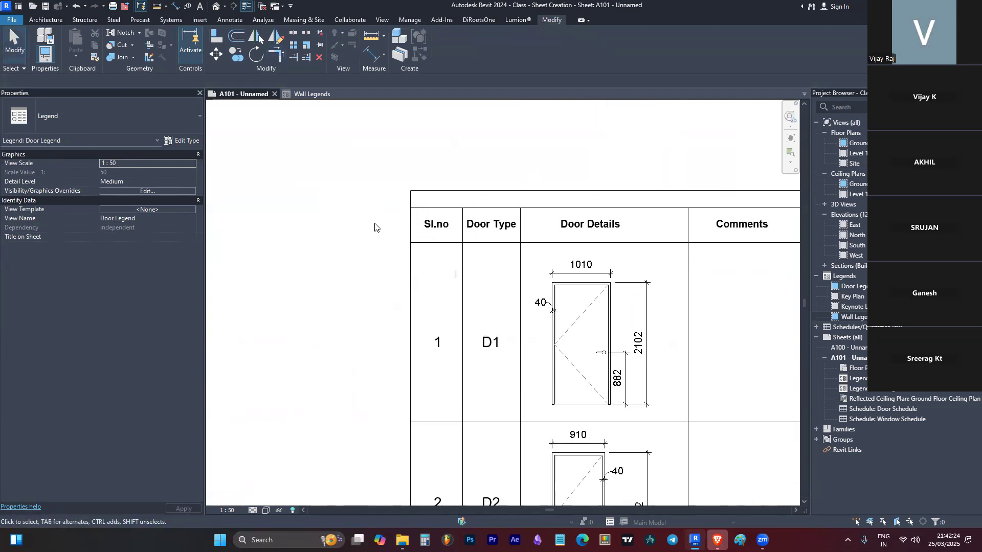
left_click(432, 224)
left_click_drag(421, 217, 419, 193)
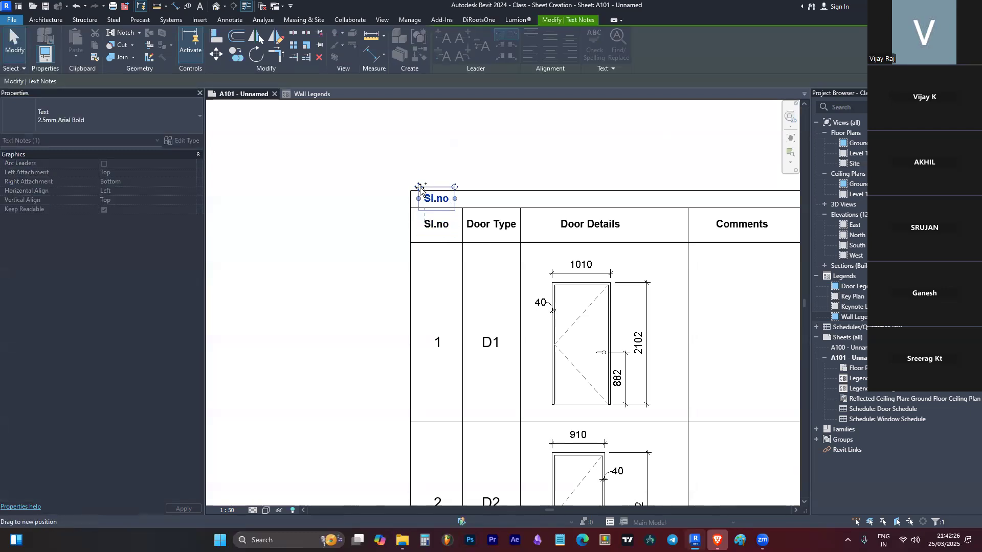
Step: Change the copied text in the title row to "Door Legend"
scroll(425, 197, "up", 4)
double_click(438, 213)
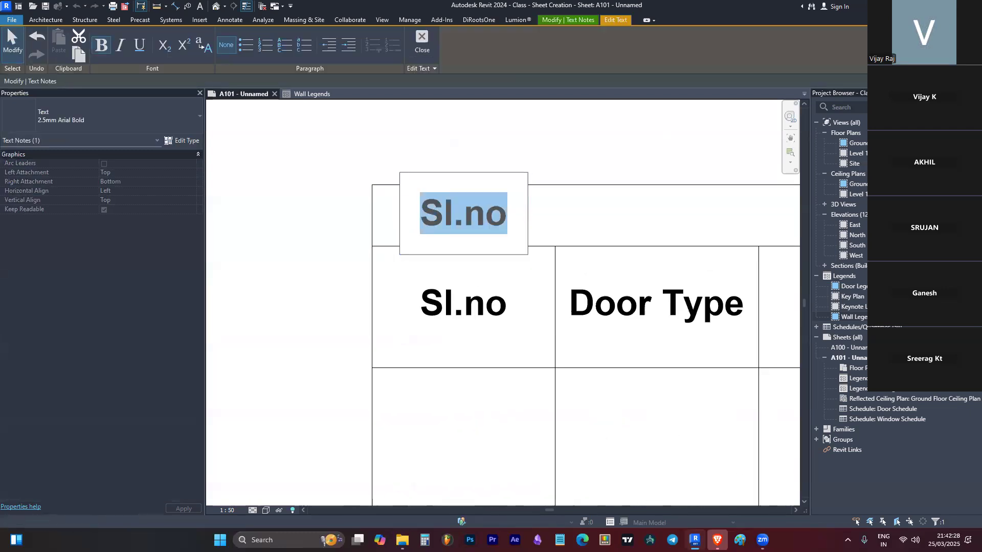
type("Dooe")
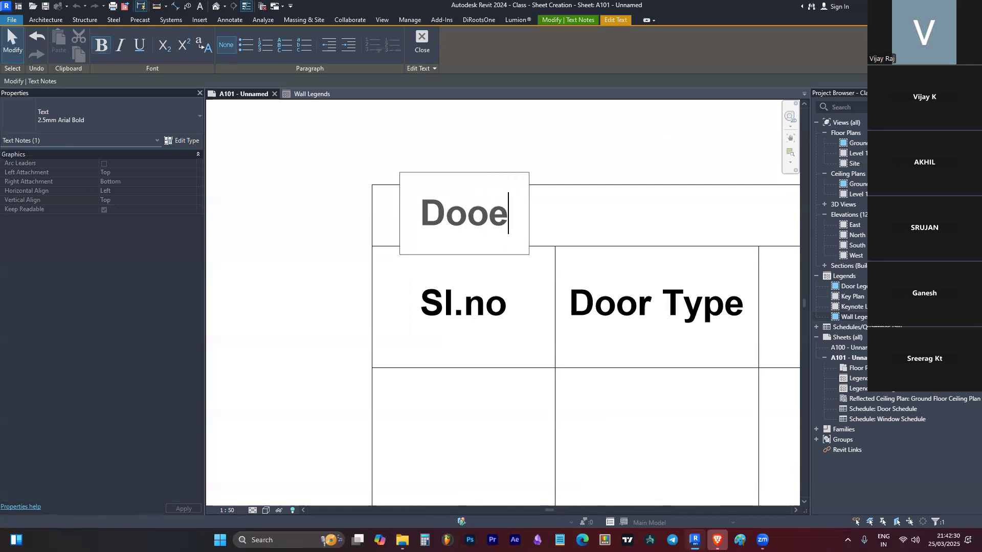
key("BackSpace")
type("r")
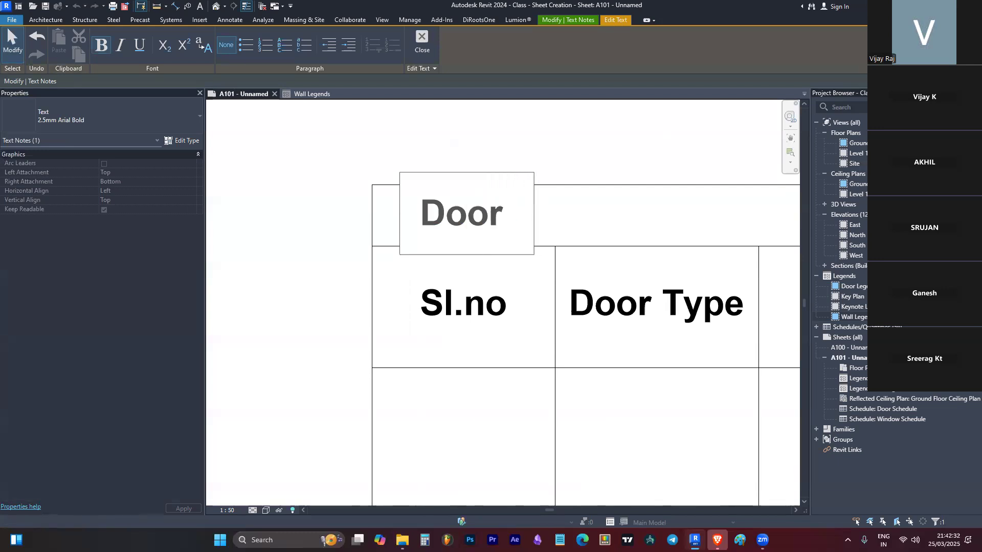
type(" Legends=")
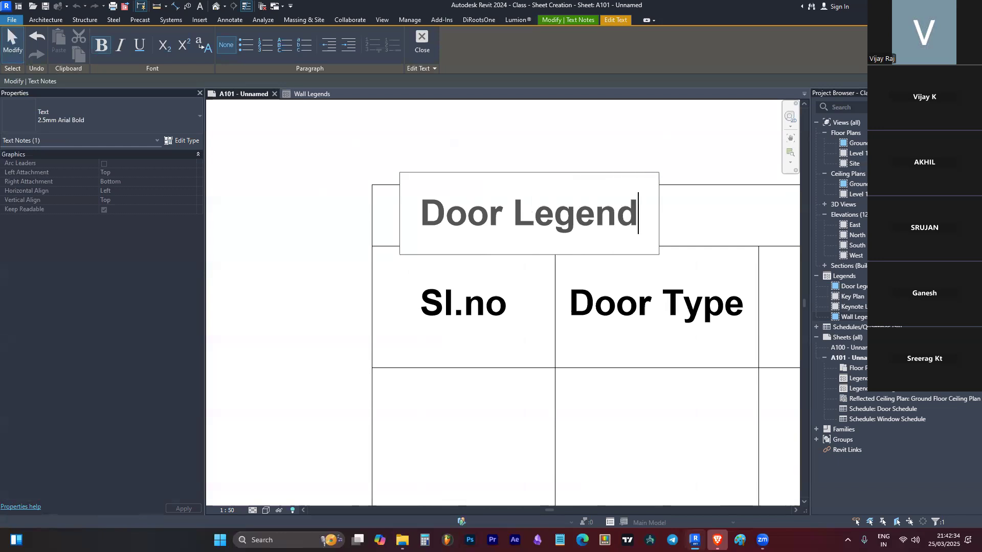
key("BackSpace")
key("BackSpace")
left_click(478, 153)
Step: Deactivate the door legend view and return to sheet A101
scroll(616, 213, "down", 5)
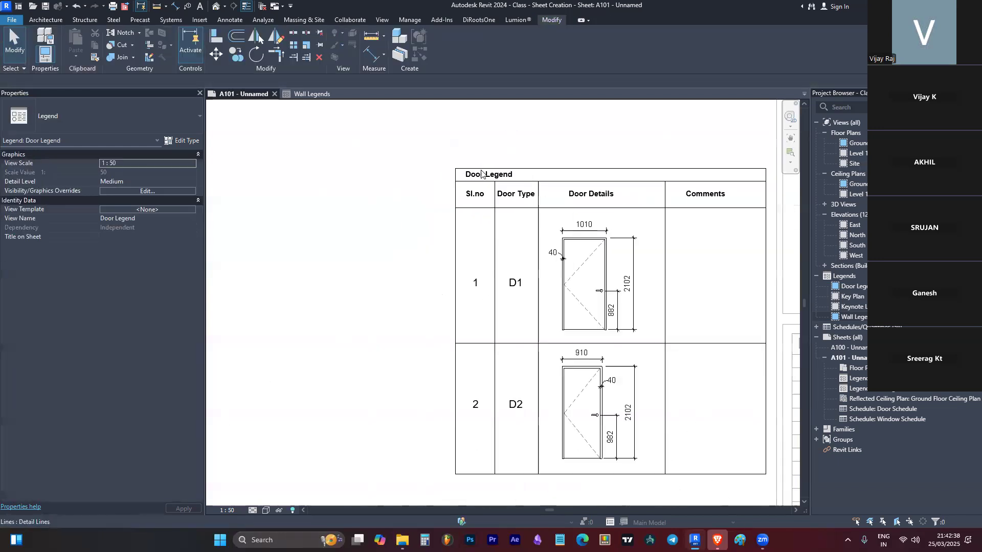
double_click(729, 187)
scroll(511, 389, "up", 5)
scroll(567, 372, "down", 6)
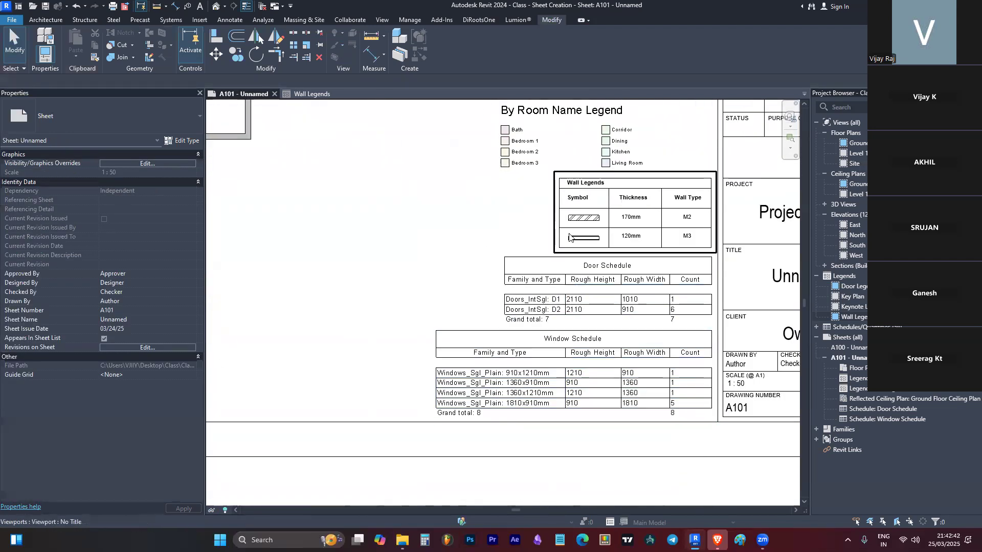
scroll(532, 298, "up", 3)
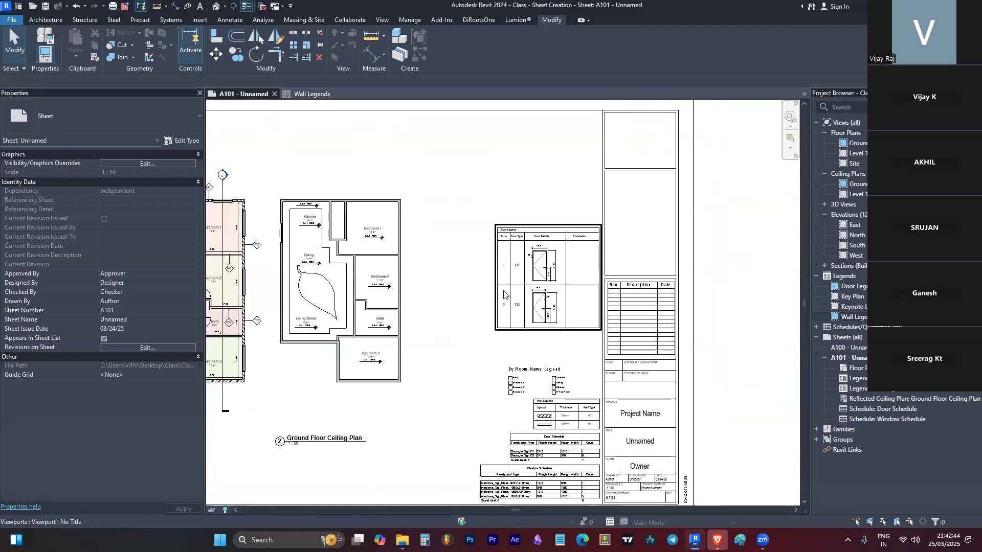
Step: Select the Door Legend viewport on the sheet
left_click(503, 291)
left_click(523, 280)
key("Escape")
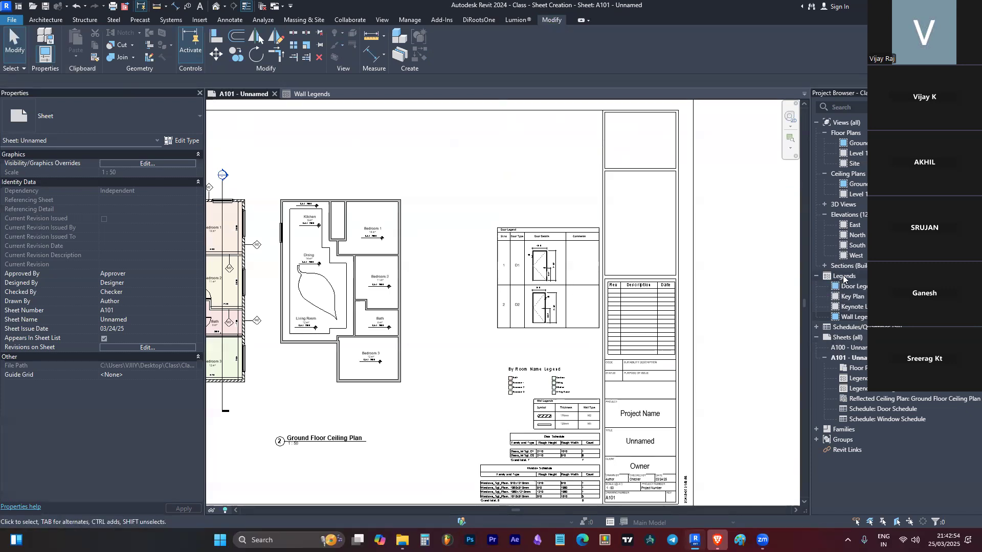
left_click(519, 299)
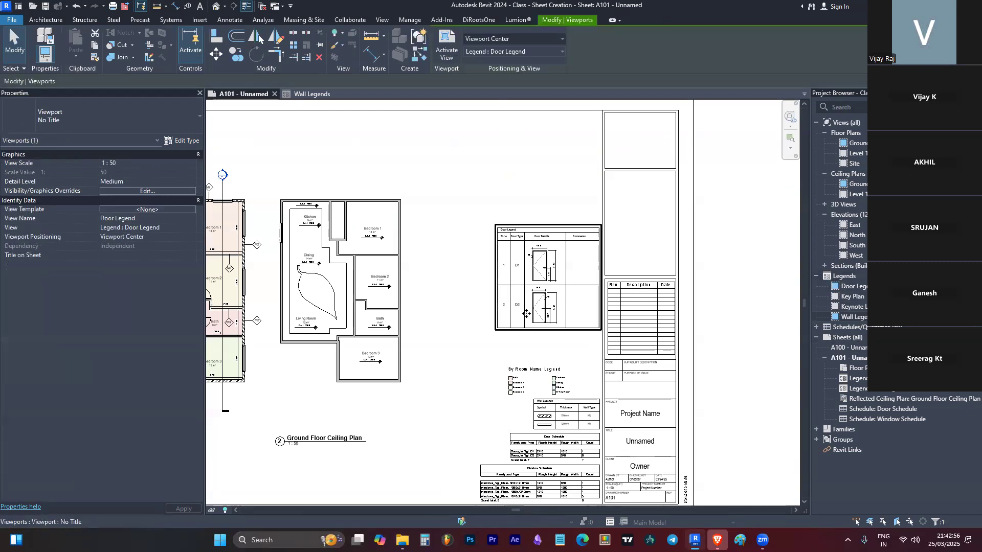